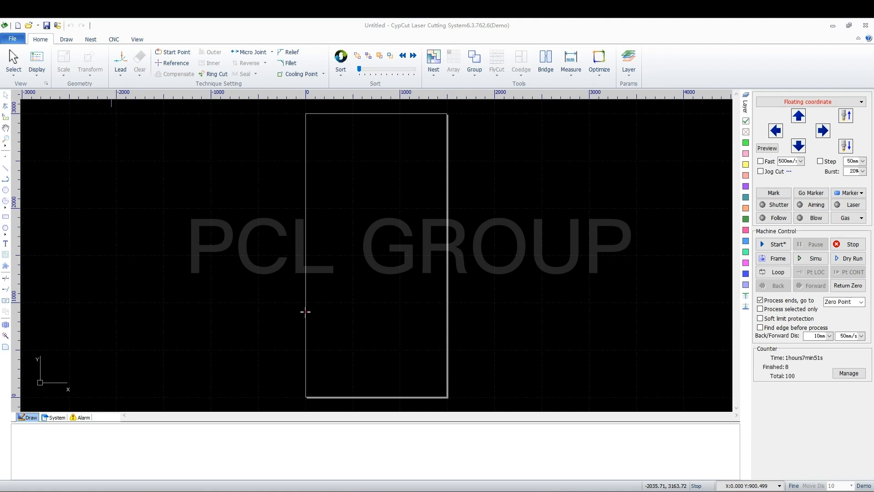
{"action": "key", "text": "alt+f"}
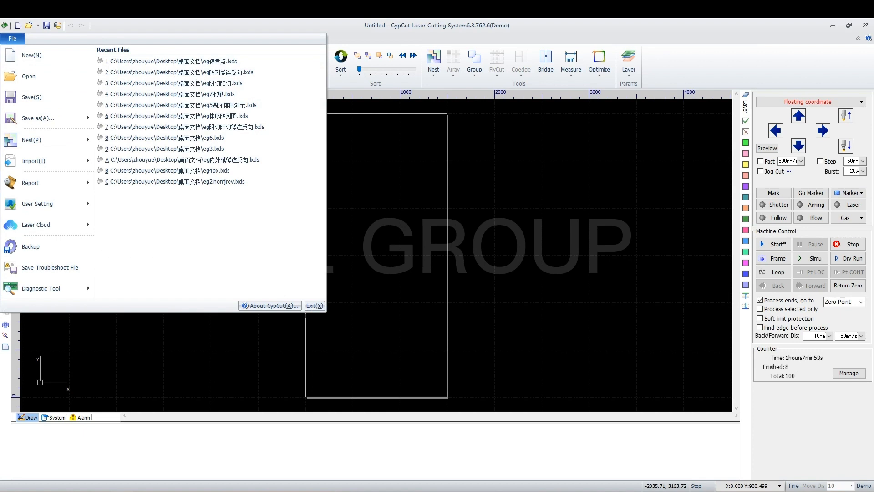
{"action": "key", "text": "Escape"}
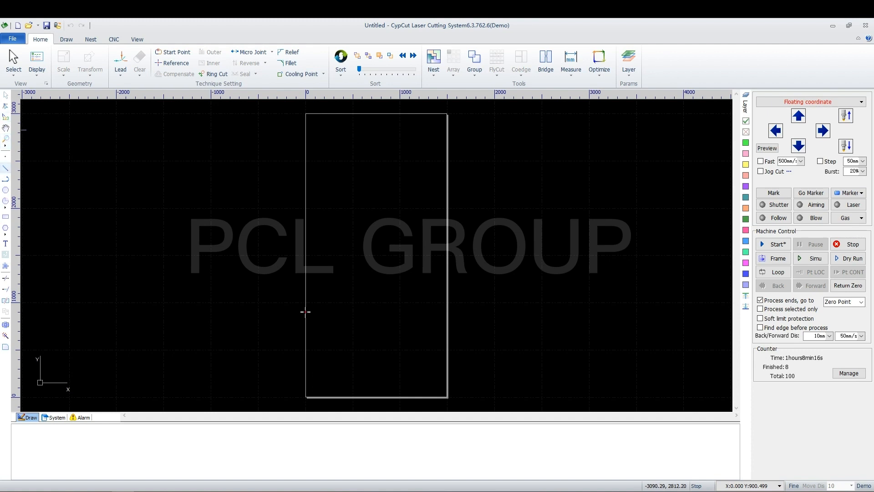
Step: Draw two connected lines from about (1237, 3614) through (1287, 3609) to (1219, 3571), leaving the figure open
{"action": "left_click", "coordinate": [6, 168]}
{"action": "scroll", "coordinate": [325, 152], "scroll_direction": "up", "scroll_amount": 5}
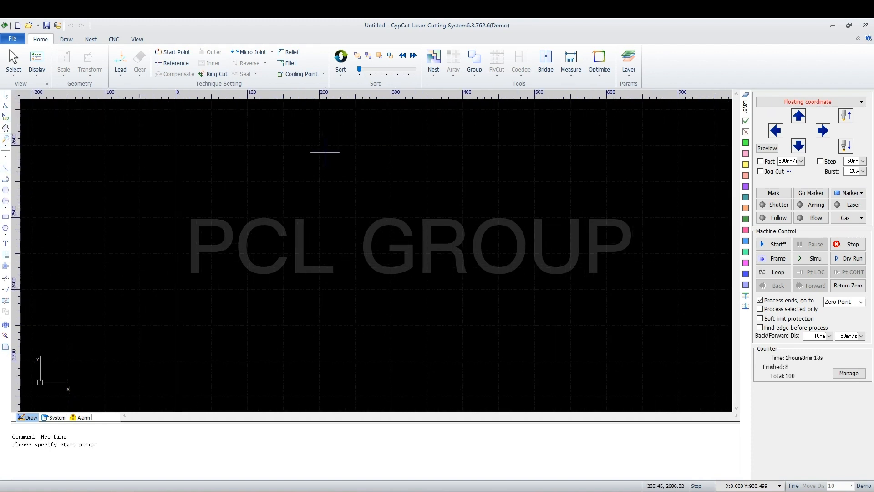
{"action": "scroll", "coordinate": [325, 152], "scroll_direction": "up", "scroll_amount": 1}
{"action": "left_click", "coordinate": [243, 142]}
{"action": "left_click", "coordinate": [299, 147]}
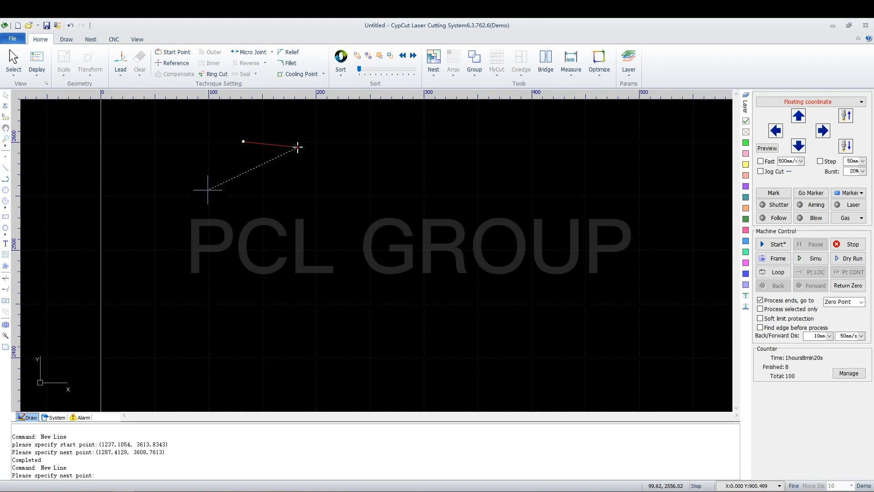
{"action": "left_click", "coordinate": [225, 186]}
{"action": "right_click", "coordinate": [255, 119]}
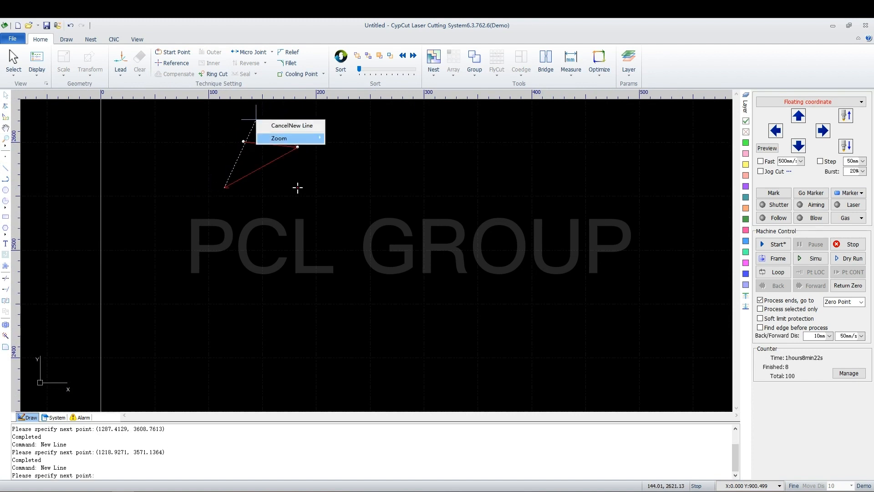
{"action": "left_click", "coordinate": [292, 126]}
Step: Turn off the display of open figures in red
{"action": "left_click", "coordinate": [37, 61]}
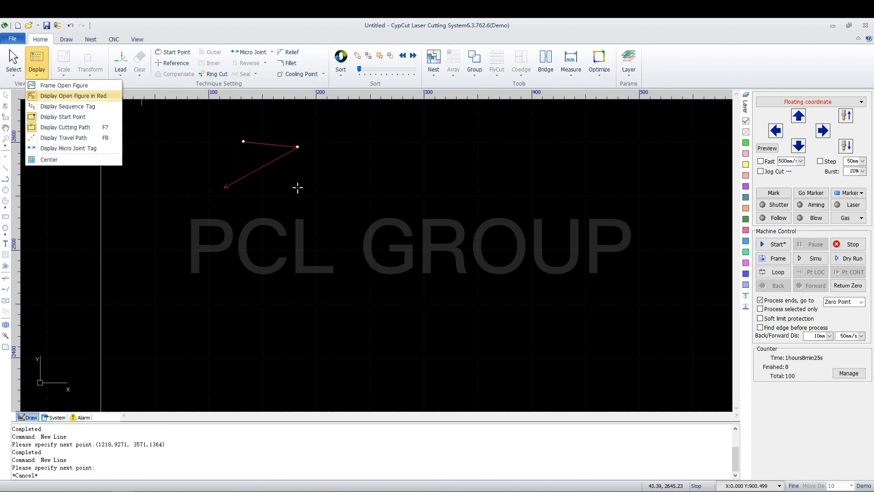
{"action": "left_click", "coordinate": [72, 96]}
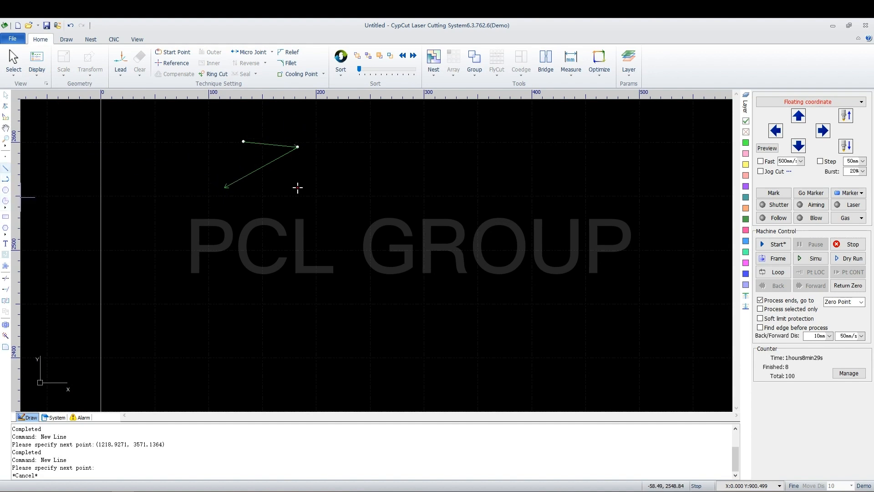
Step: Draw a line from the free end of the second line to about (1262, 3627), crossing the first line
{"action": "left_click", "coordinate": [6, 168]}
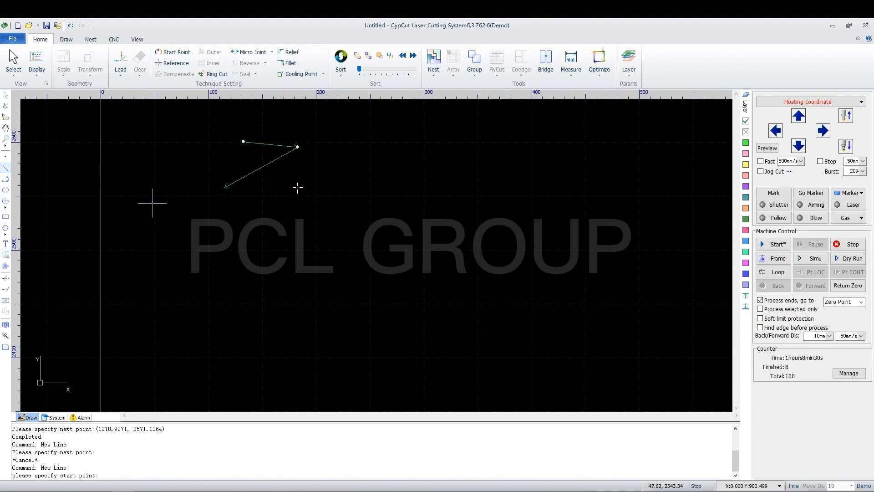
{"action": "left_click", "coordinate": [224, 186]}
{"action": "left_click", "coordinate": [270, 128]}
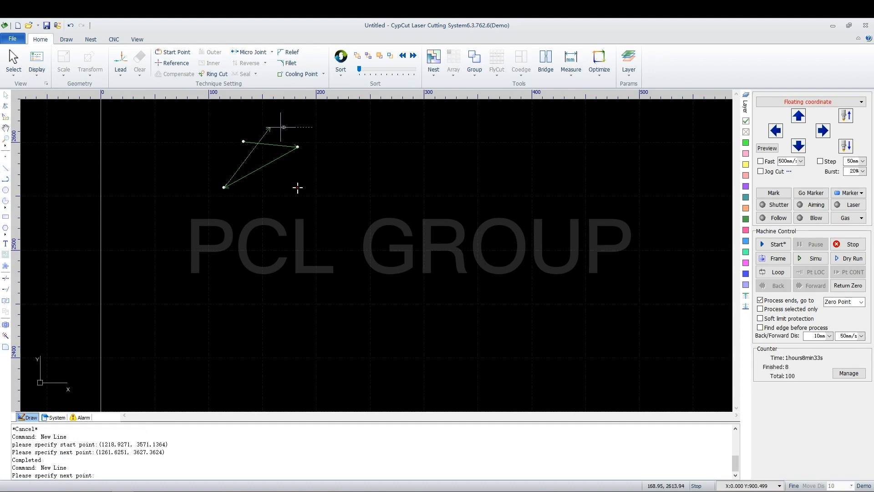
{"action": "right_click", "coordinate": [287, 127]}
{"action": "left_click", "coordinate": [318, 135]}
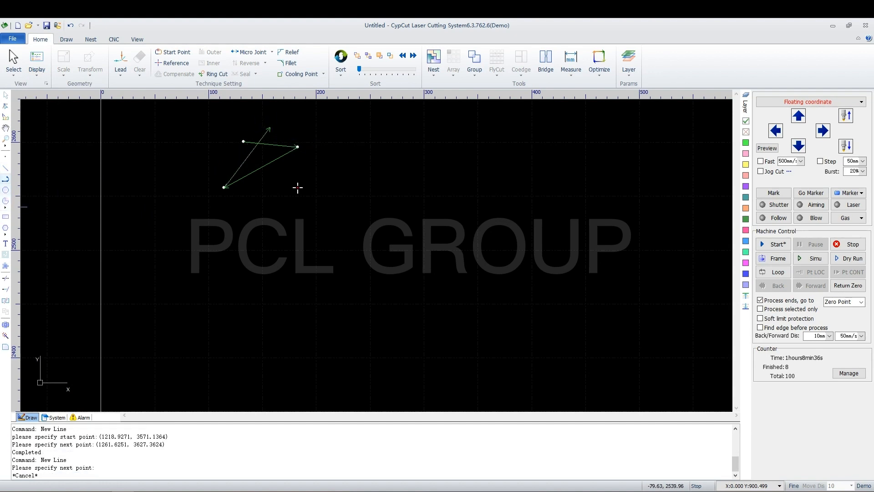
Step: Draw an open triangular polyline through about (1342, 3617), (1422, 3617) and (1385, 3547), ending at (1353, 3608)
{"action": "left_click", "coordinate": [5, 179]}
{"action": "left_click", "coordinate": [356, 138]}
{"action": "left_click", "coordinate": [442, 138]}
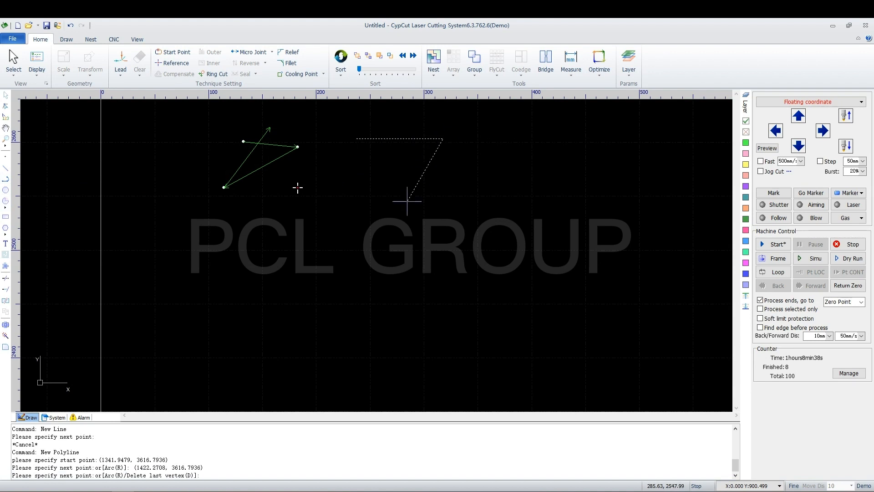
{"action": "left_click", "coordinate": [404, 213]}
{"action": "left_click", "coordinate": [369, 147]}
{"action": "right_click", "coordinate": [369, 147]}
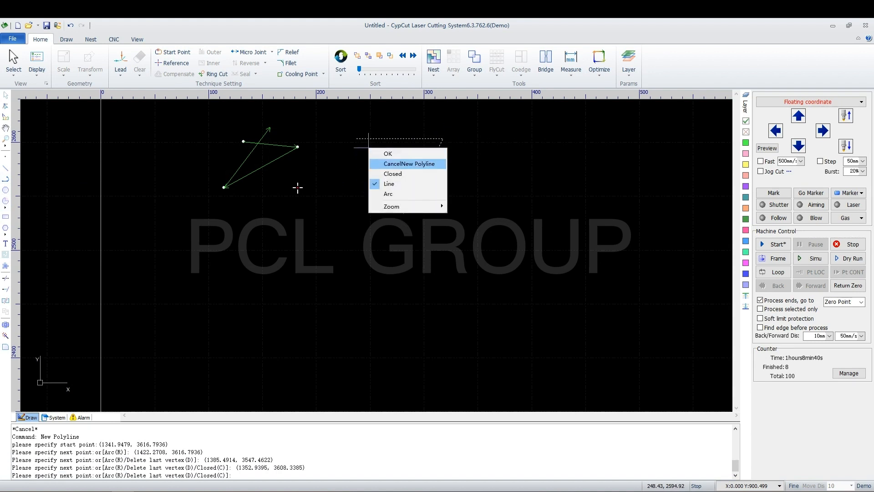
{"action": "left_click", "coordinate": [401, 164]}
Step: Draw a circle of about 42 mm radius to the right of the polyline
{"action": "left_click", "coordinate": [5, 190]}
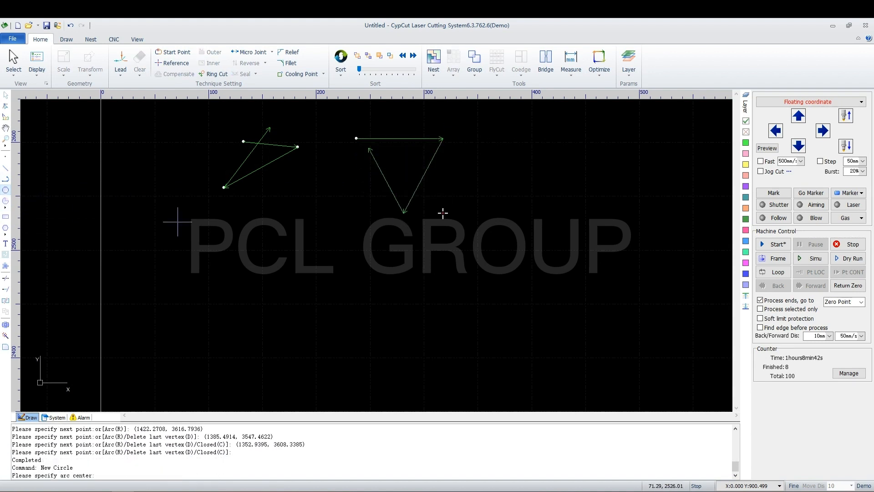
{"action": "left_click", "coordinate": [519, 154]}
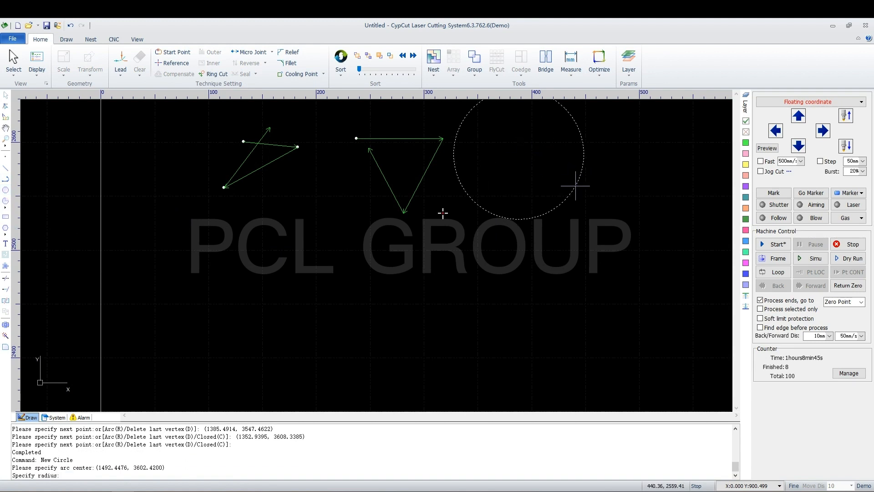
{"action": "left_click", "coordinate": [556, 180]}
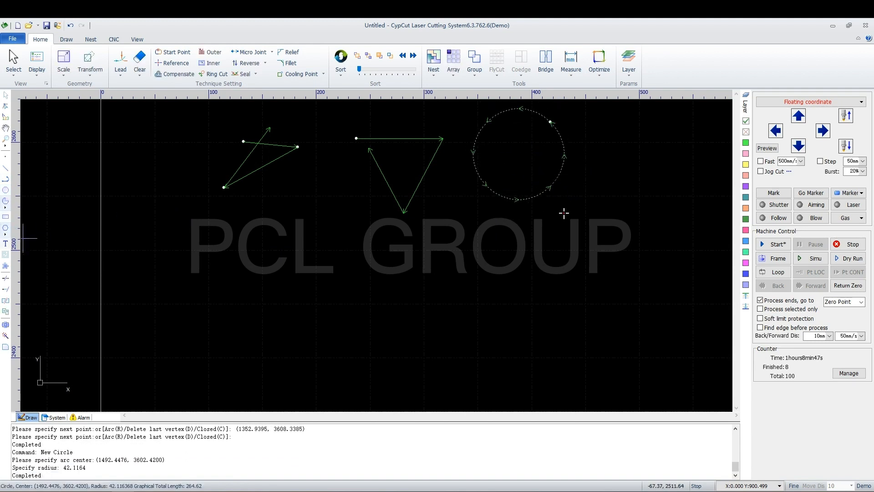
Step: Draw a rectangle about 81 by 48 mm to the right of the circle
{"action": "left_click", "coordinate": [6, 217]}
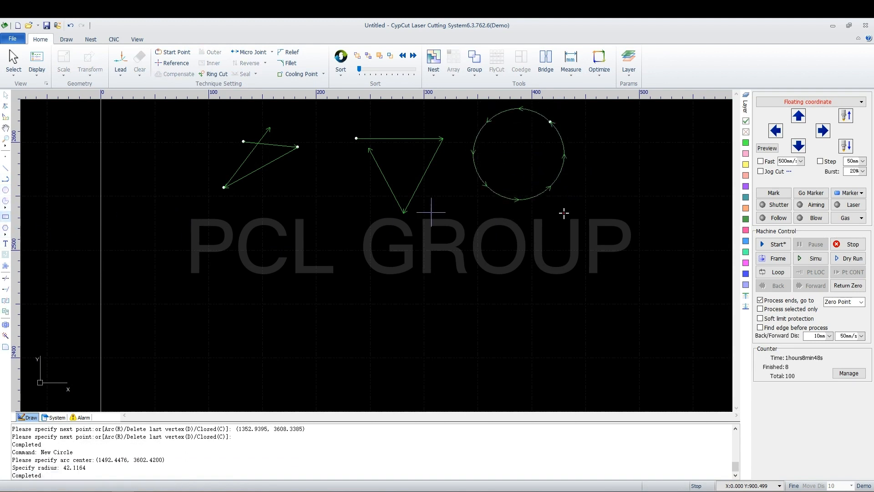
{"action": "left_click", "coordinate": [630, 150]}
{"action": "left_click", "coordinate": [716, 202]}
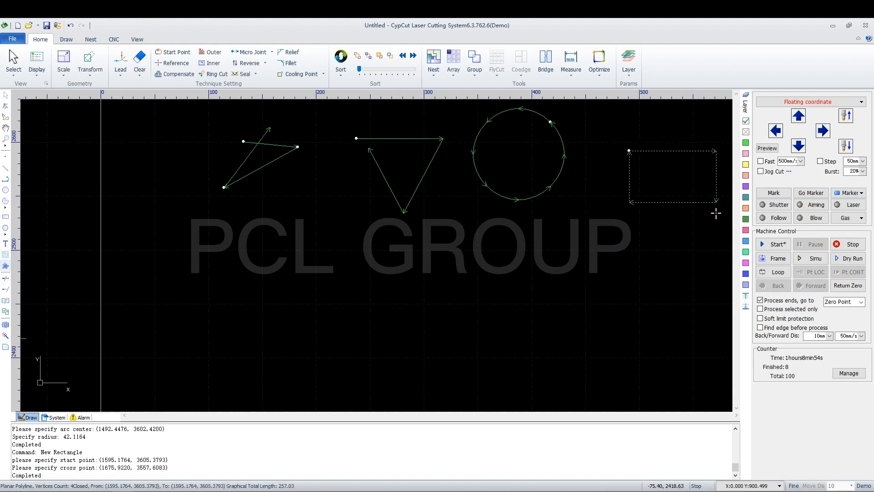
Step: Create a standard Rectangle of Corner Open part, height 250, width 400, corner openings 40 by 40, and place it below the drawn figures
{"action": "left_click", "coordinate": [5, 266]}
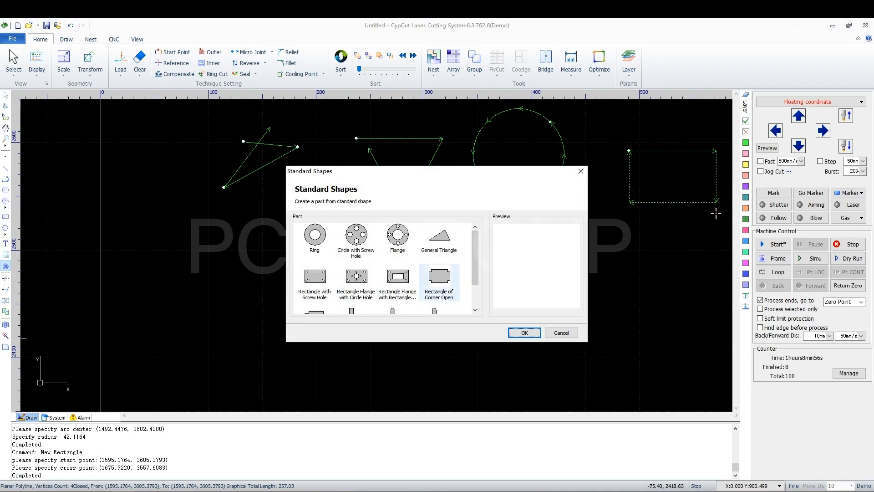
{"action": "left_click", "coordinate": [439, 280]}
{"action": "left_click", "coordinate": [525, 333]}
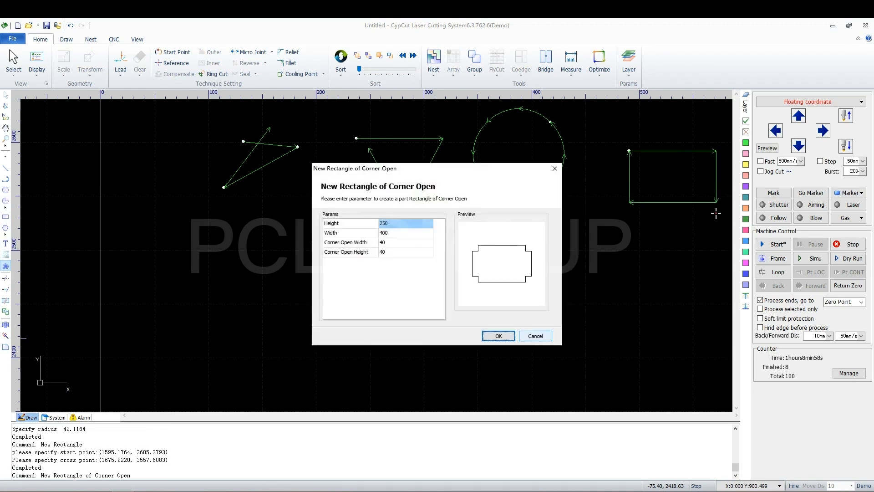
{"action": "left_click", "coordinate": [499, 336]}
{"action": "scroll", "coordinate": [117, 372], "scroll_direction": "down", "scroll_amount": 2}
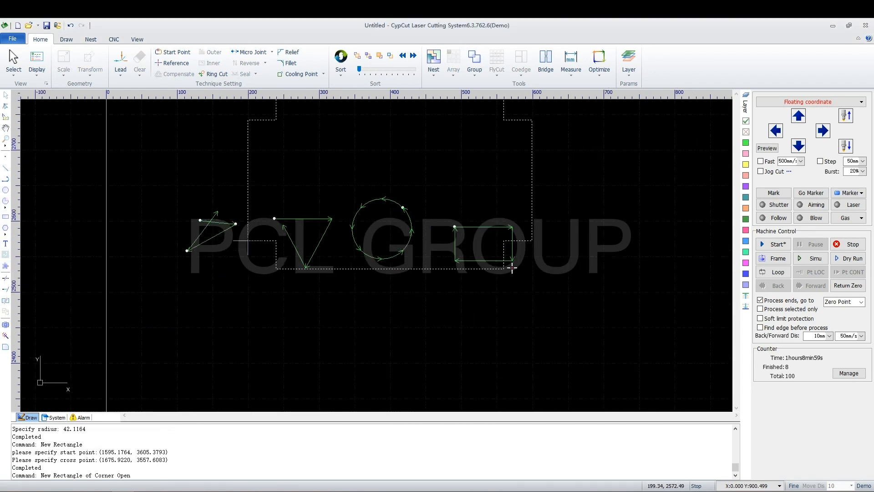
{"action": "scroll", "coordinate": [455, 246], "scroll_direction": "down", "scroll_amount": 2}
{"action": "left_click", "coordinate": [384, 381]}
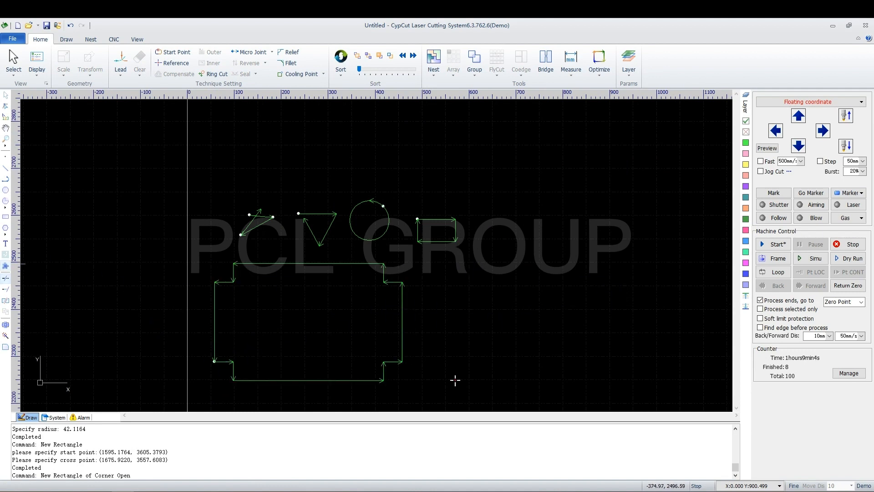
Step: Insert the text "Friendess" to the right of the corner-open rectangle
{"action": "left_click", "coordinate": [5, 243]}
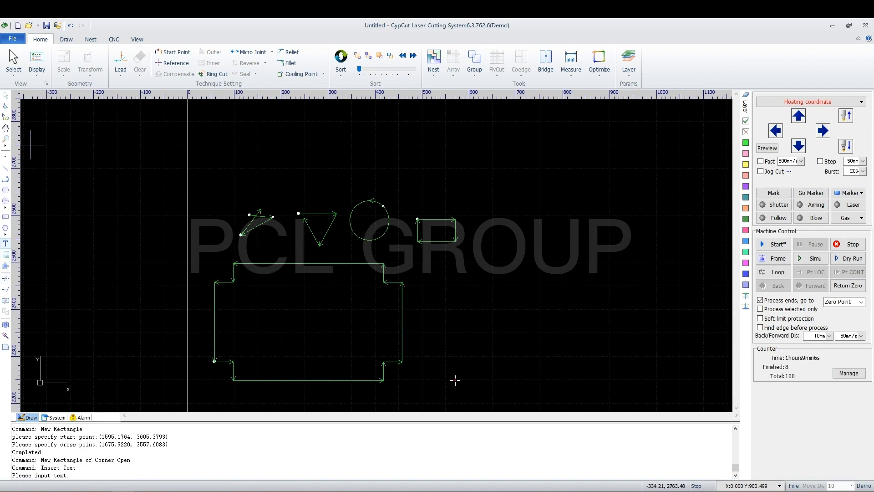
{"action": "left_click", "coordinate": [469, 316]}
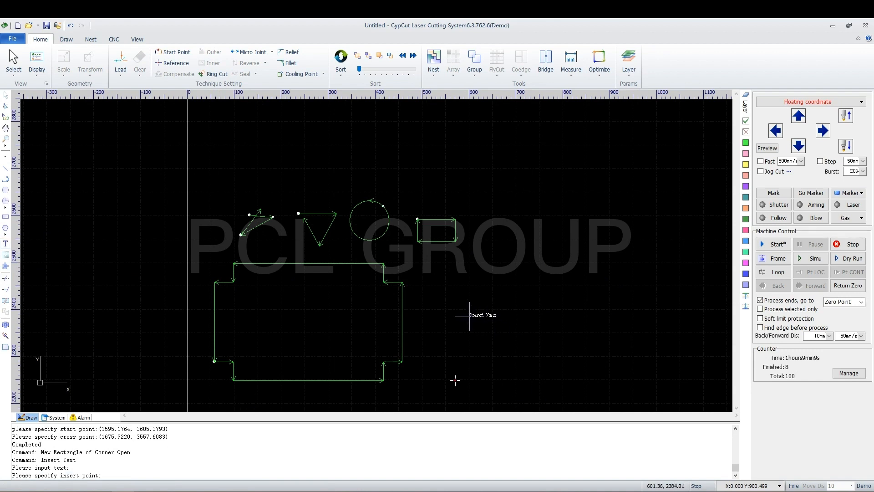
{"action": "left_click", "coordinate": [470, 315]}
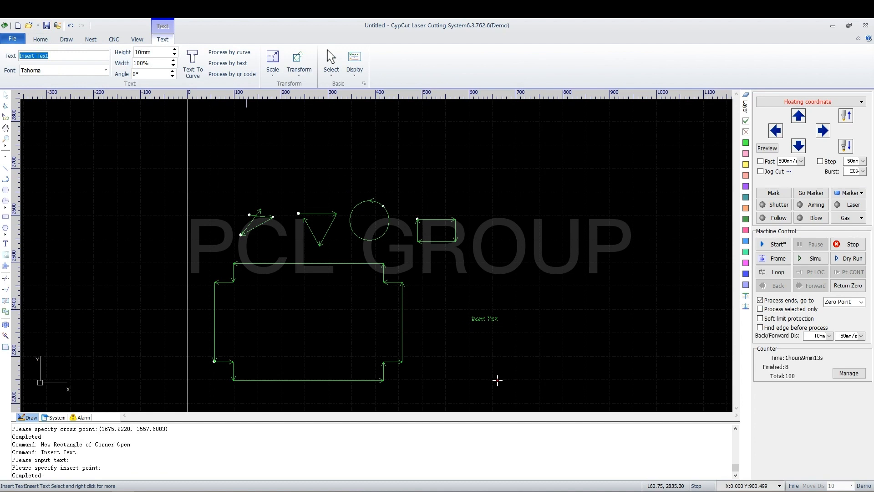
{"action": "type", "text": "F"}
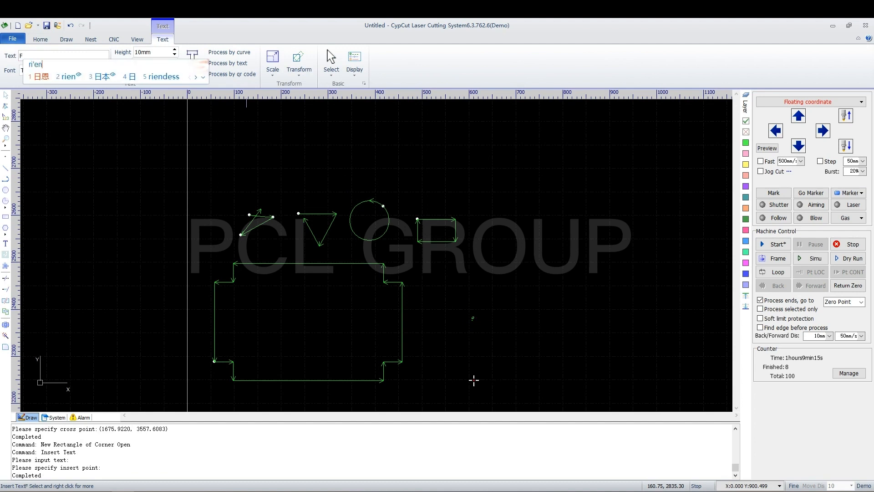
{"action": "type", "text": "riend"}
{"action": "key", "text": "space"}
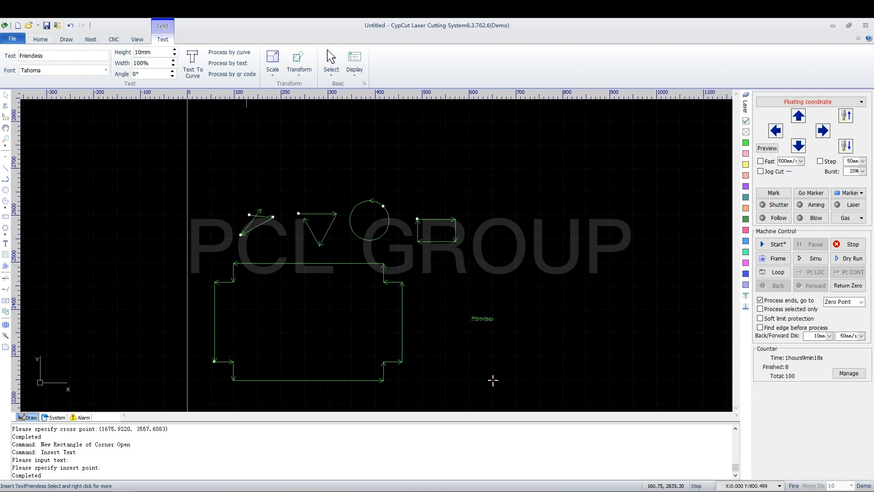
Step: Scale the "Friendess" text up to a height of 40 mm
{"action": "scroll", "coordinate": [482, 318], "scroll_direction": "up", "scroll_amount": 3}
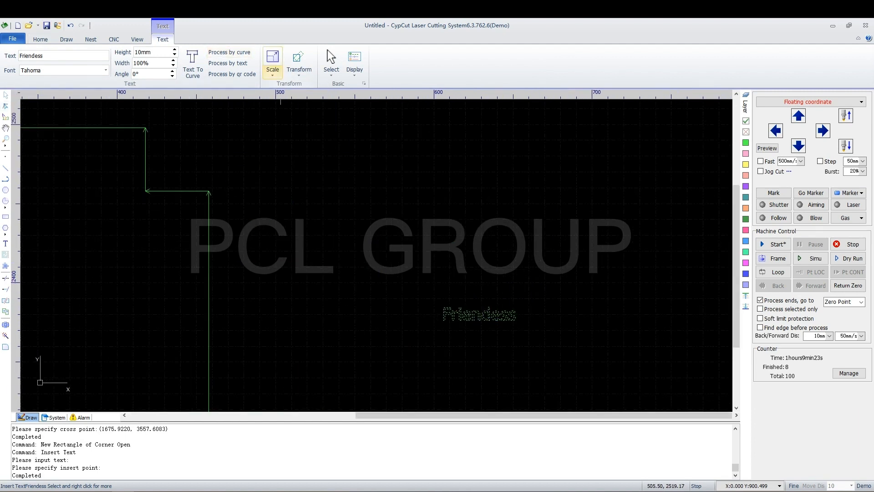
{"action": "left_click", "coordinate": [272, 66]}
{"action": "left_click", "coordinate": [291, 127]}
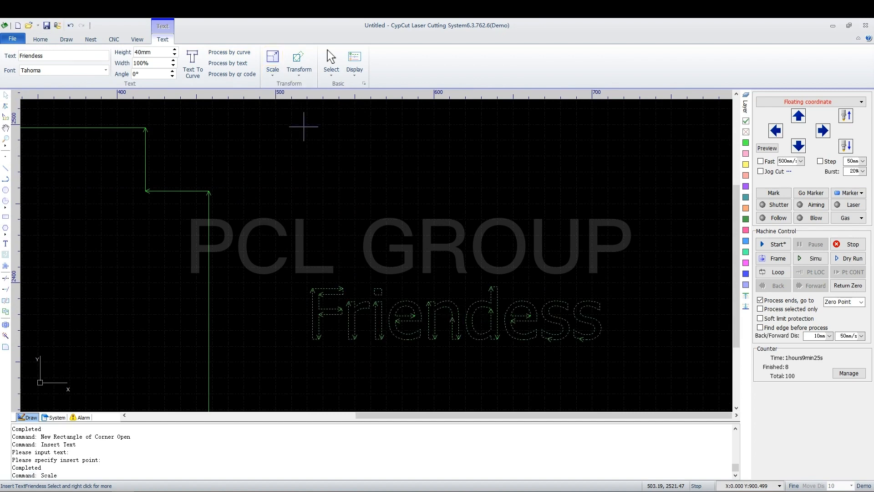
{"action": "scroll", "coordinate": [314, 205], "scroll_direction": "down", "scroll_amount": 2}
{"action": "scroll", "coordinate": [546, 291], "scroll_direction": "down", "scroll_amount": 1}
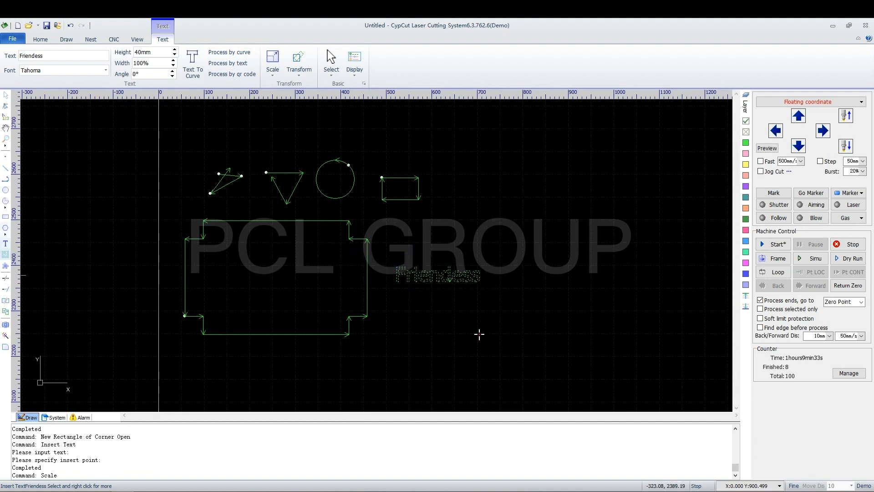
Step: Trim the two line ends that stick out past the crossing so the three lines form a triangle
{"action": "left_click", "coordinate": [5, 278]}
{"action": "scroll", "coordinate": [226, 173], "scroll_direction": "up", "scroll_amount": 2}
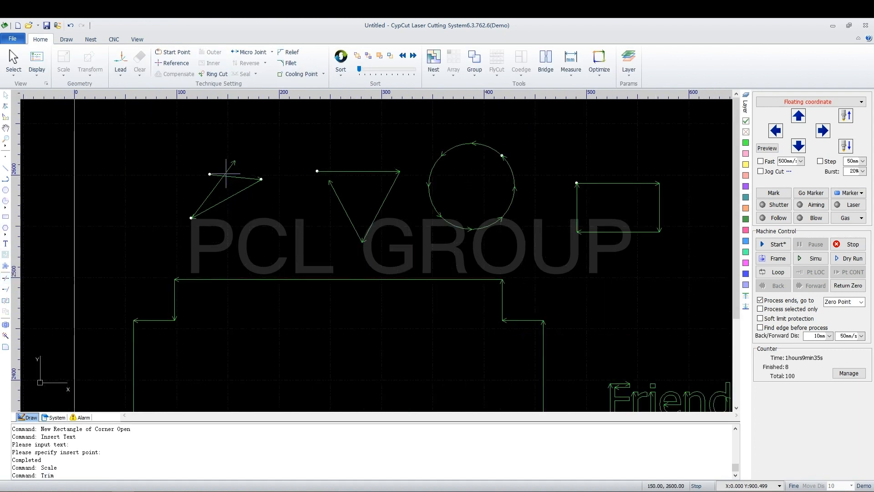
{"action": "left_click", "coordinate": [229, 170]}
{"action": "left_click", "coordinate": [217, 175]}
Step: Extend the short open end of the triangular polyline to its horizontal upper edge
{"action": "left_click", "coordinate": [5, 289]}
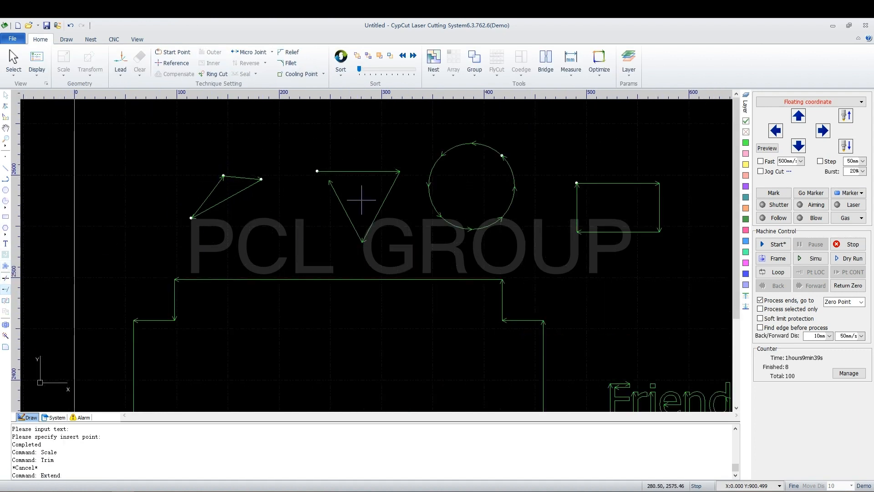
{"action": "left_click", "coordinate": [333, 184]}
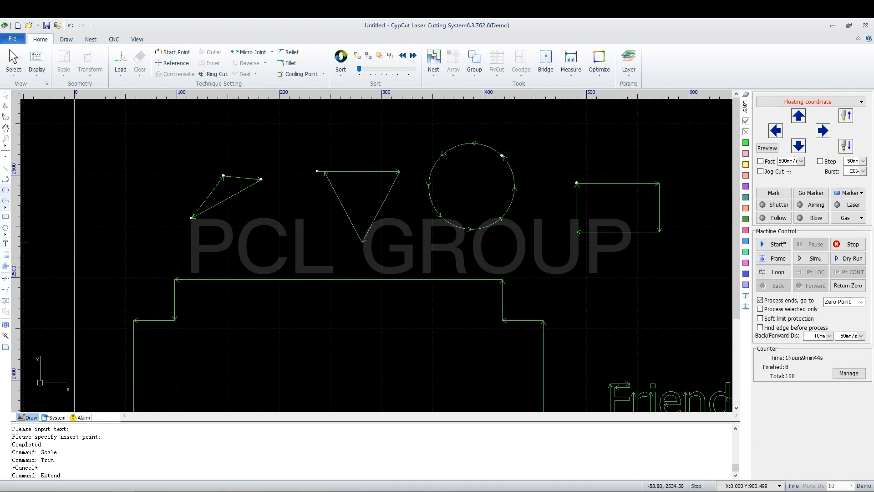
Step: Draw a second circle of about 65 mm radius around the existing circle, with its center slightly offset
{"action": "left_click", "coordinate": [5, 189]}
{"action": "left_click", "coordinate": [483, 195]}
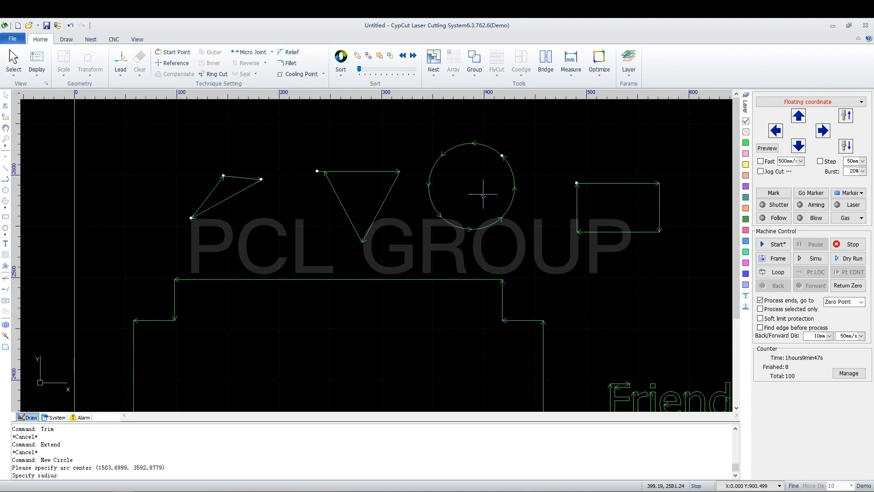
{"action": "left_click", "coordinate": [464, 132]}
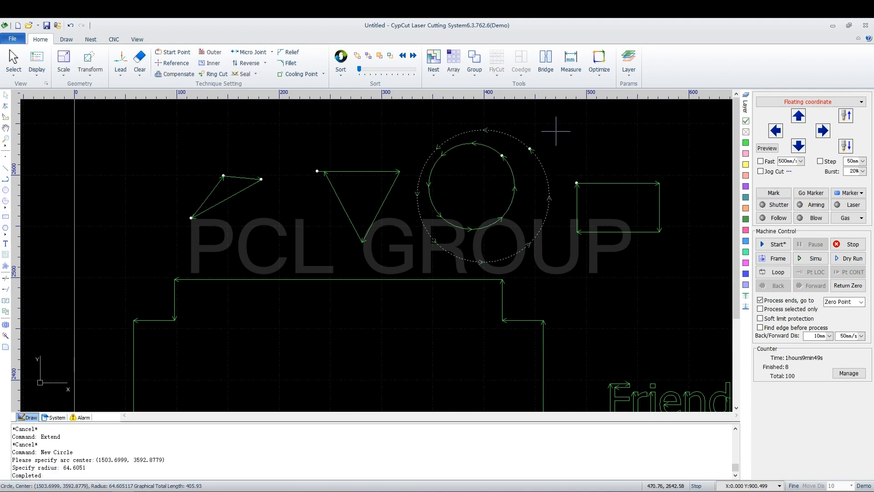
Step: Align the two circles so the smaller one sits concentrically inside the larger one
{"action": "left_click_drag", "start_coordinate": [543, 127], "coordinate": [461, 195]}
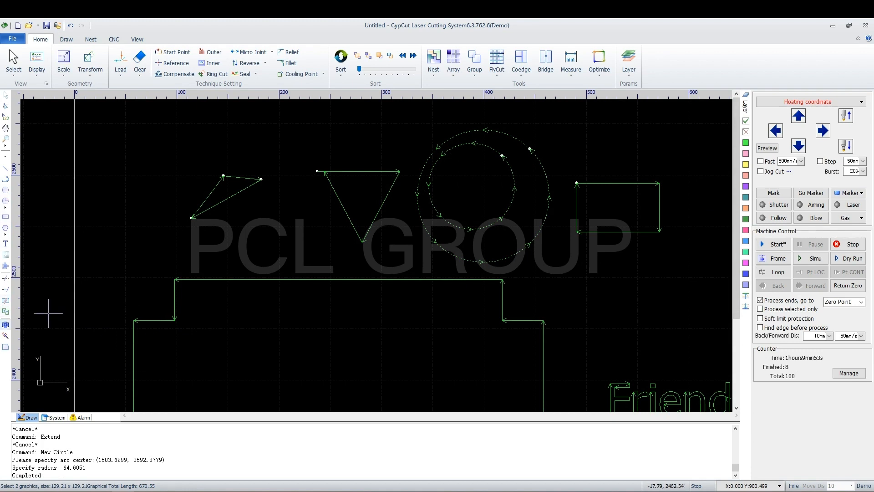
{"action": "left_click", "coordinate": [5, 335]}
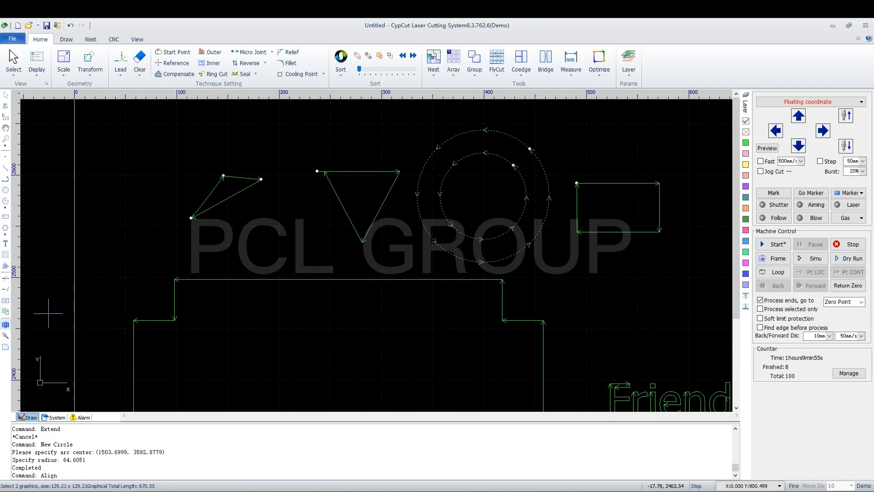
Step: Explode the large cross-shaped closed polyline below the other figures into separate line segments
{"action": "scroll", "coordinate": [552, 169], "scroll_direction": "down", "scroll_amount": 2}
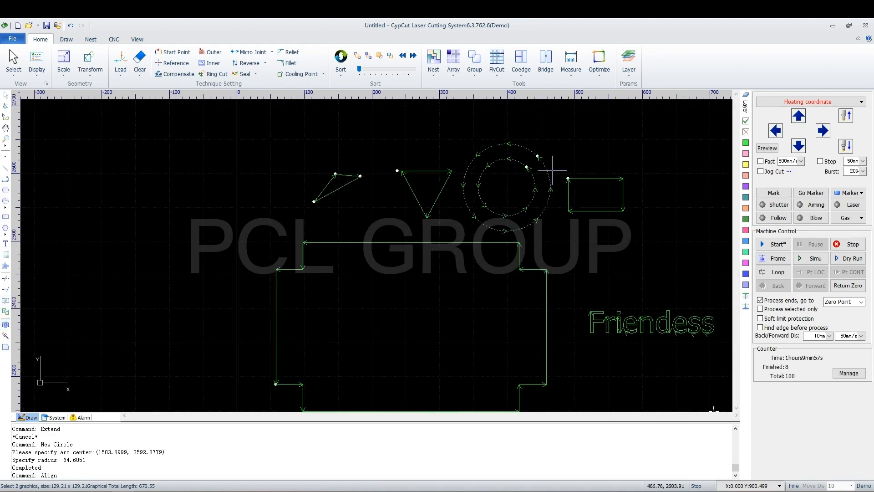
{"action": "scroll", "coordinate": [552, 170], "scroll_direction": "down", "scroll_amount": 1}
{"action": "scroll", "coordinate": [587, 189], "scroll_direction": "up", "scroll_amount": 1}
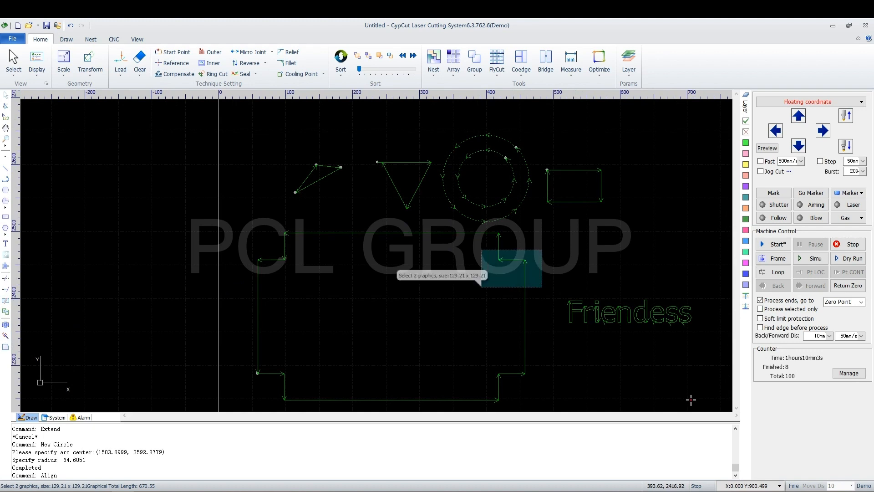
{"action": "left_click", "coordinate": [526, 256]}
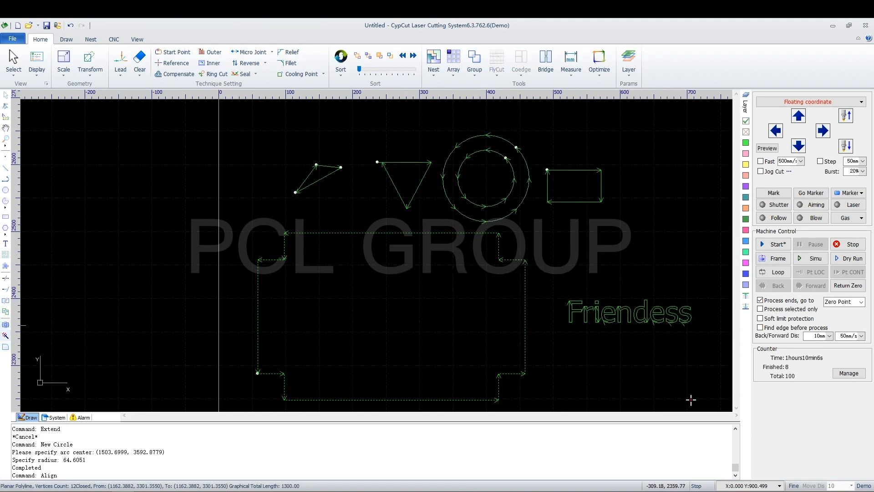
{"action": "left_click", "coordinate": [5, 336]}
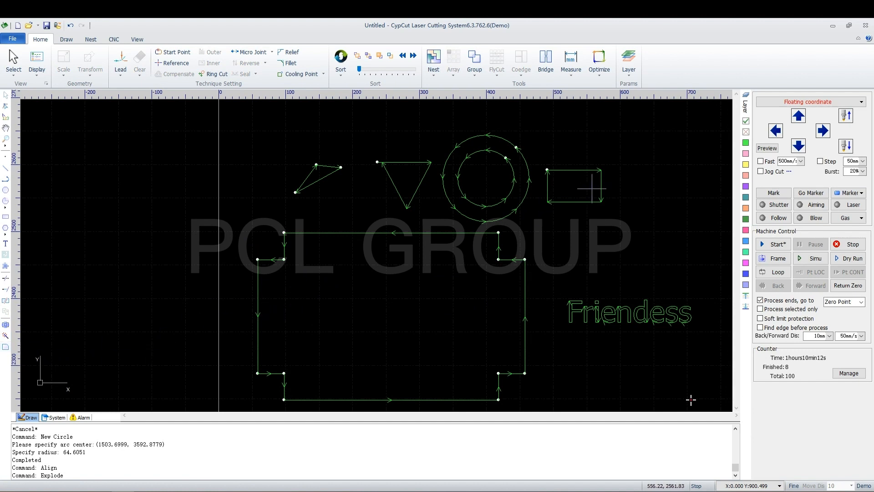
Step: Fillet all four corners of the small rectangle beside the circles with a radius of 2 mm
{"action": "left_click", "coordinate": [607, 166]}
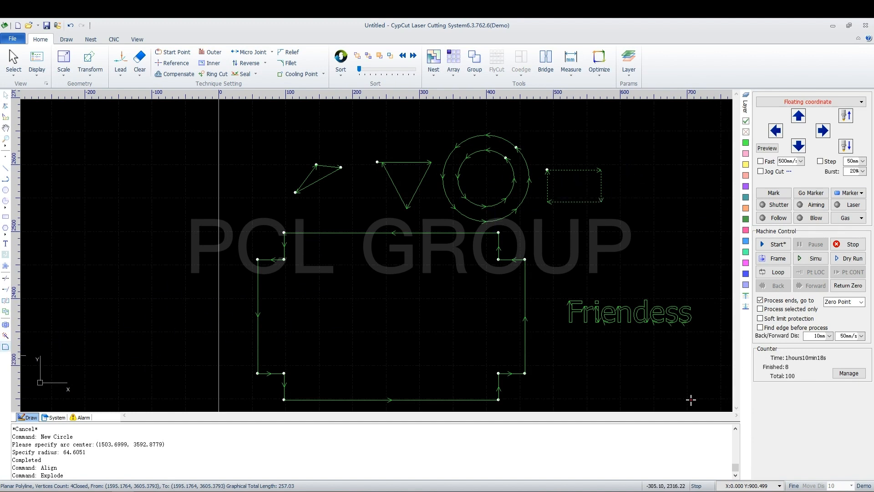
{"action": "left_click", "coordinate": [5, 347]}
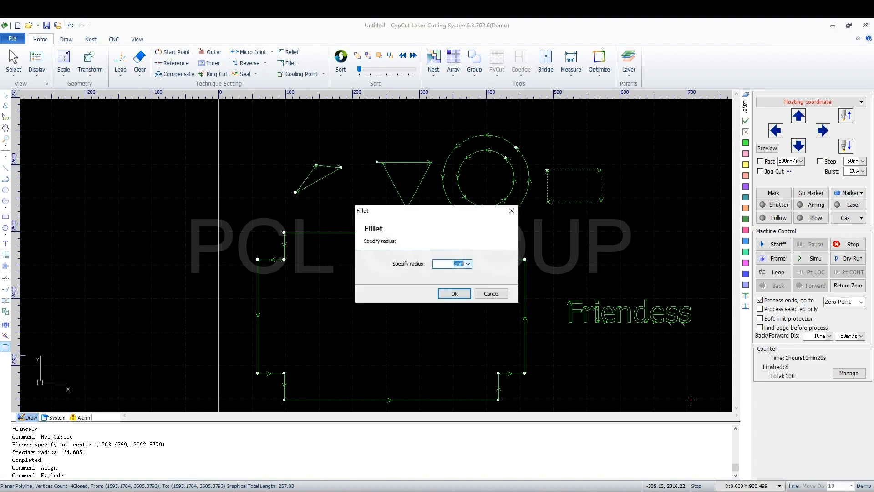
{"action": "key", "text": "Return"}
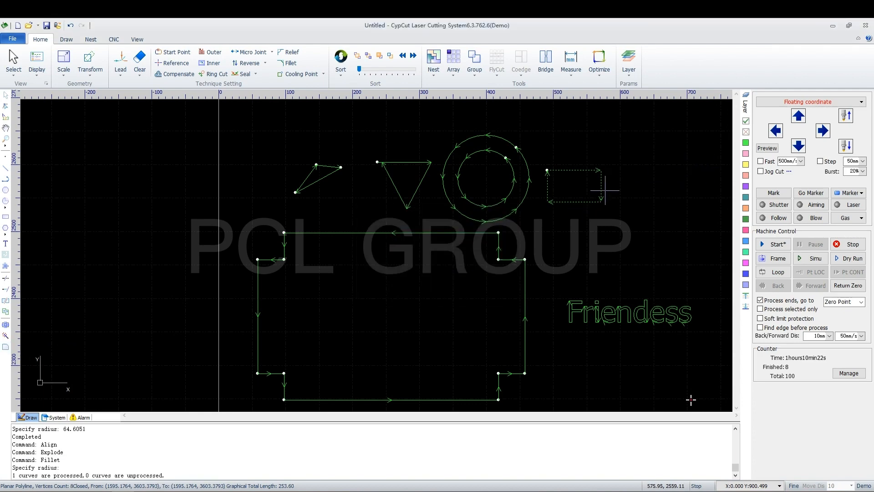
{"action": "scroll", "coordinate": [588, 214], "scroll_direction": "up", "scroll_amount": 5}
{"action": "scroll", "coordinate": [580, 229], "scroll_direction": "up", "scroll_amount": 3}
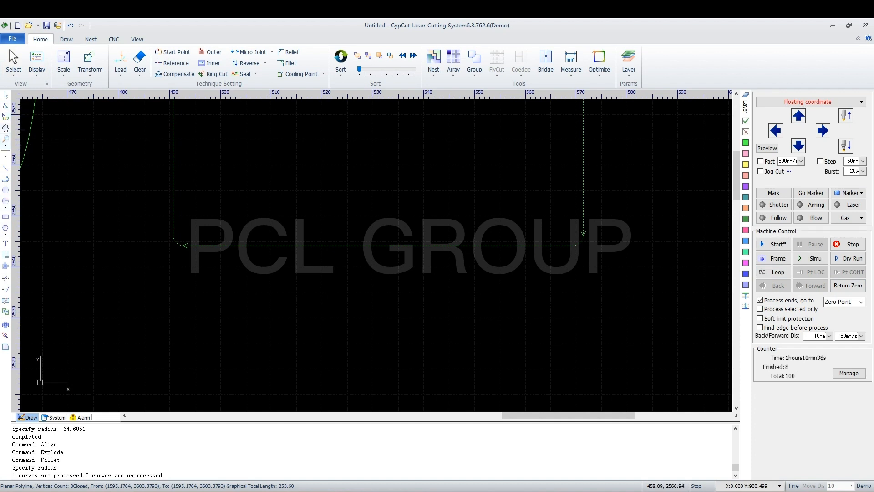
Step: Draw an open four-segment polyline about 12 mm wide and 7.5 mm high below the rectangle, ending short of its start point
{"action": "left_click", "coordinate": [6, 139]}
{"action": "scroll", "coordinate": [313, 390], "scroll_direction": "down", "scroll_amount": 1}
{"action": "scroll", "coordinate": [318, 360], "scroll_direction": "up", "scroll_amount": 3}
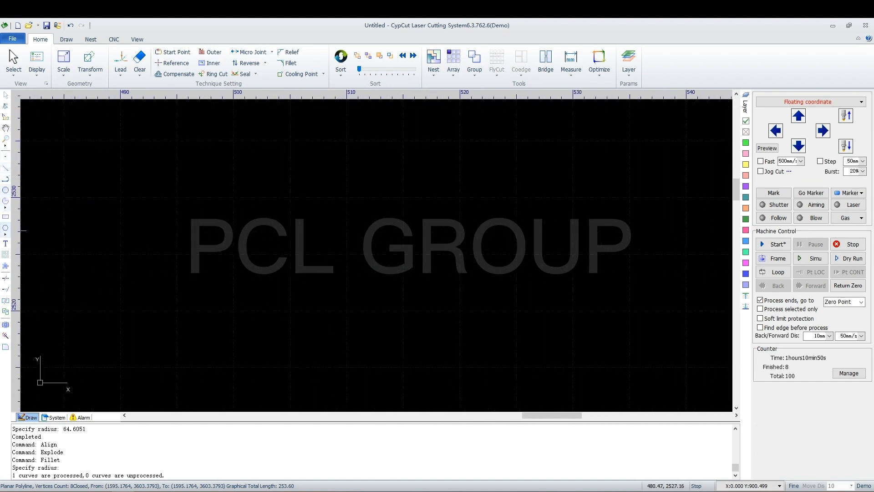
{"action": "left_click", "coordinate": [6, 179]}
{"action": "left_click", "coordinate": [197, 156]}
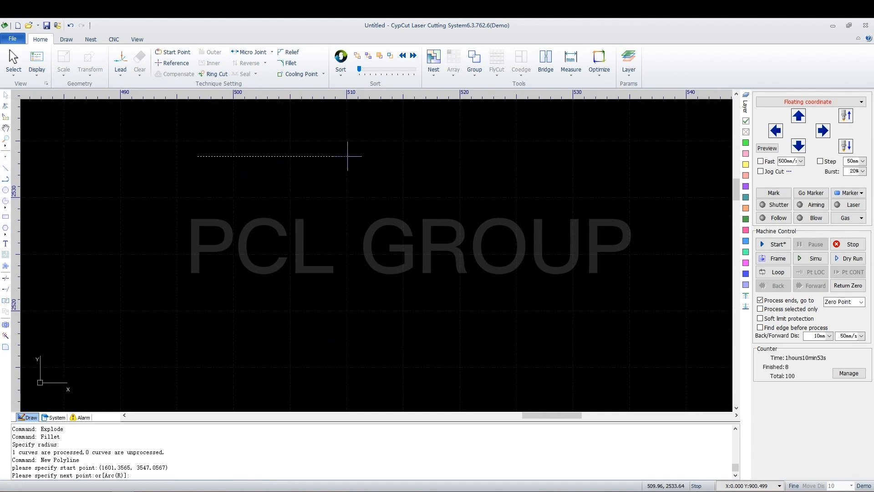
{"action": "left_click", "coordinate": [333, 156]}
{"action": "left_click", "coordinate": [324, 241]}
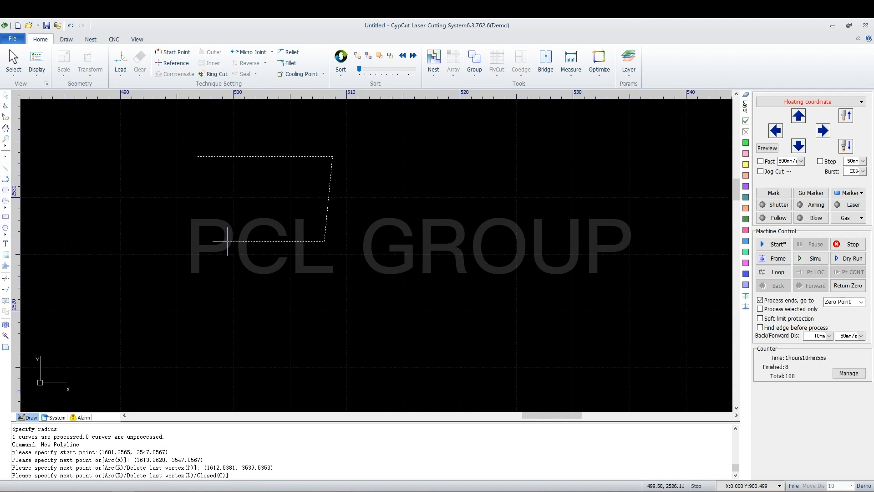
{"action": "left_click", "coordinate": [221, 241]}
{"action": "left_click", "coordinate": [212, 173]}
{"action": "right_click", "coordinate": [213, 173]}
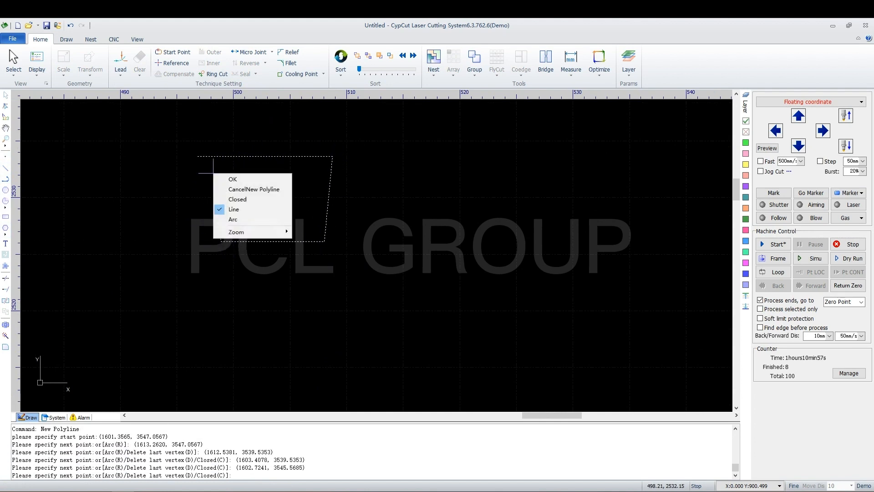
{"action": "left_click", "coordinate": [246, 189]}
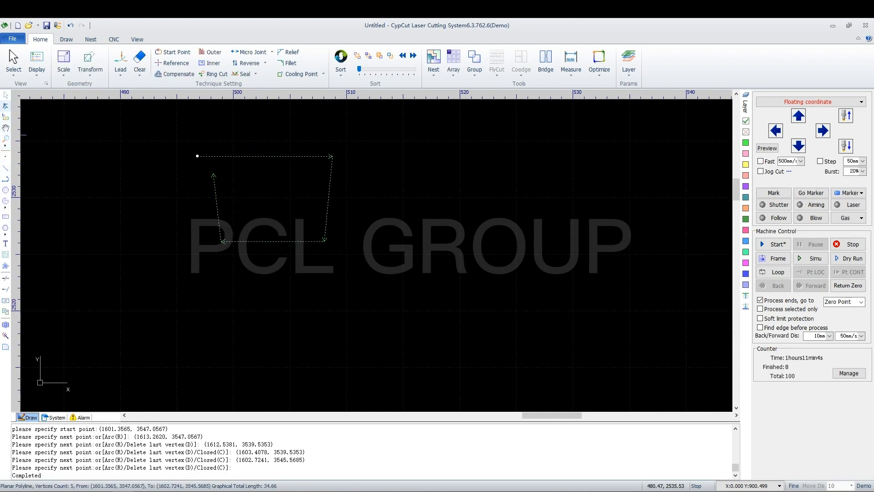
Step: Edit the small polyline's nodes, moving its open end node onto the start node to close the shape
{"action": "left_click", "coordinate": [5, 106]}
{"action": "left_click_drag", "start_coordinate": [213, 173], "coordinate": [198, 156]}
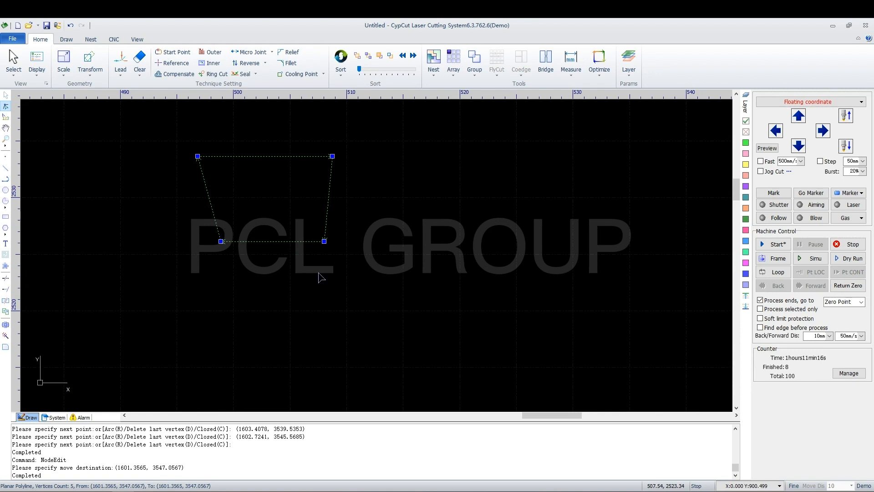
Step: Manually sort the cutting order: slanted line, triangle, outer circle, inner circle, rectangle, the cross shape's upper notch line, and the "Friendess" text
{"action": "scroll", "coordinate": [474, 297], "scroll_direction": "down", "scroll_amount": 5}
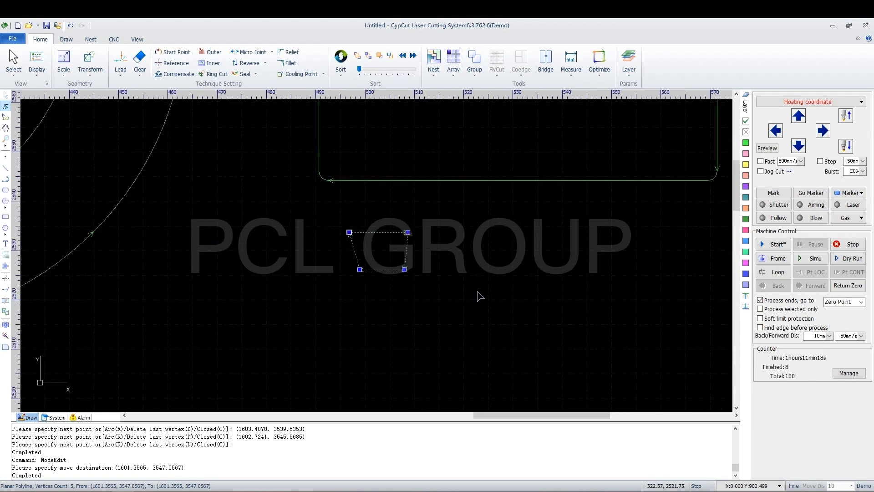
{"action": "scroll", "coordinate": [501, 148], "scroll_direction": "down", "scroll_amount": 4}
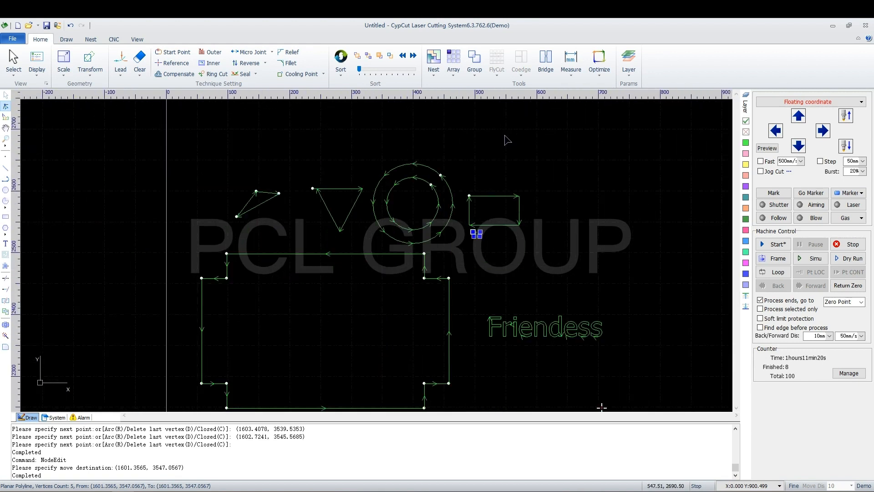
{"action": "scroll", "coordinate": [507, 154], "scroll_direction": "up", "scroll_amount": 2}
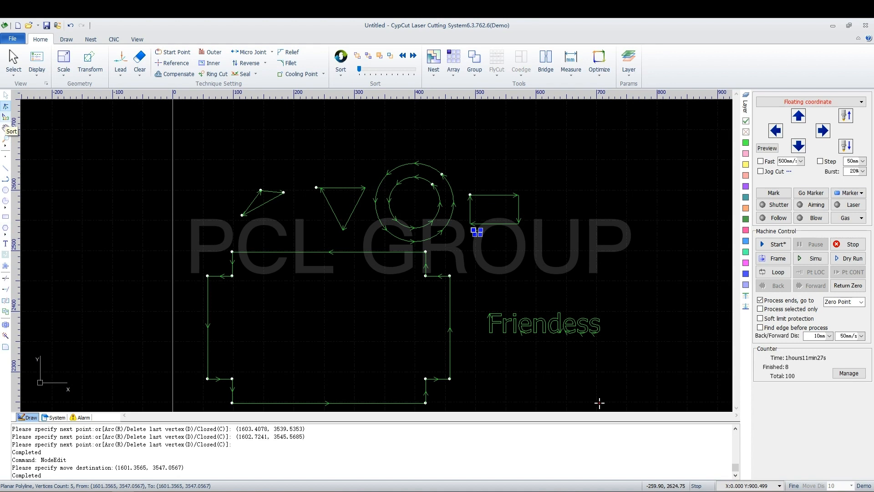
{"action": "left_click", "coordinate": [6, 117]}
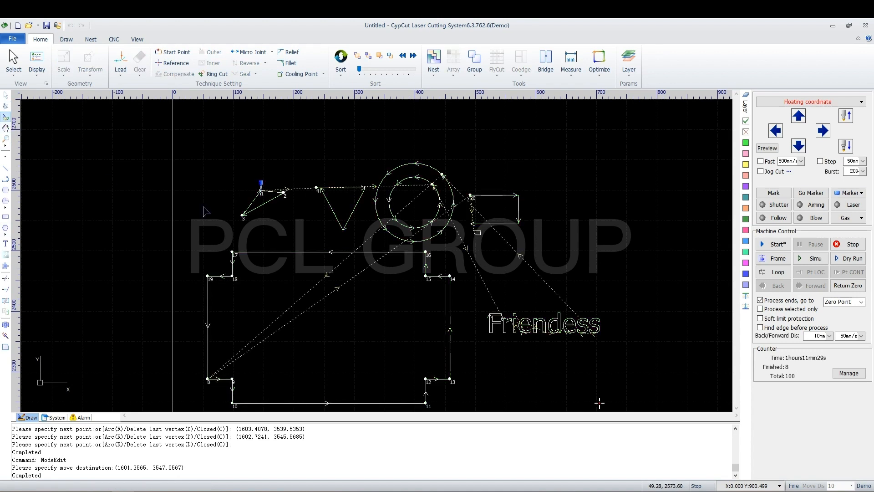
{"action": "left_click", "coordinate": [269, 204]}
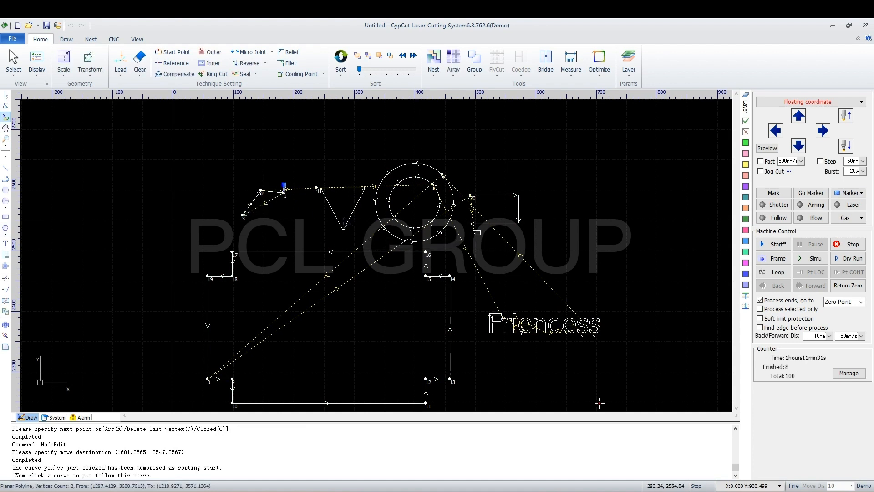
{"action": "left_click", "coordinate": [338, 218]}
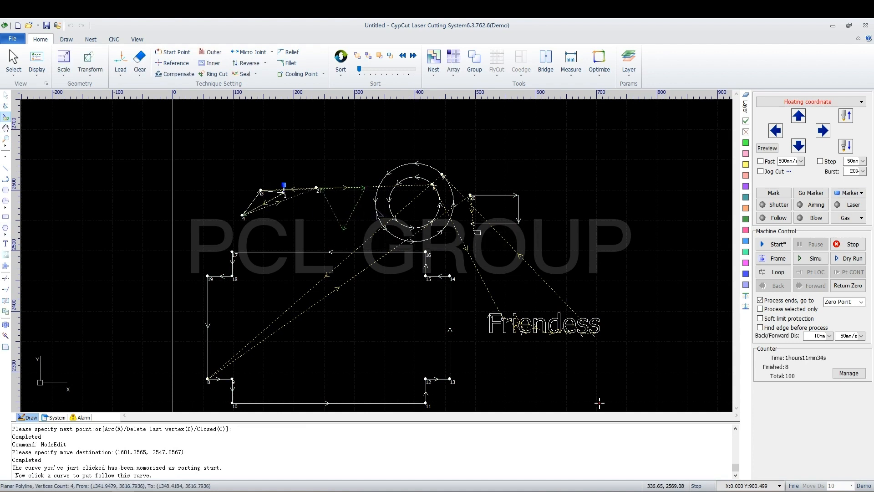
{"action": "left_click", "coordinate": [376, 210]}
{"action": "left_click", "coordinate": [377, 203]}
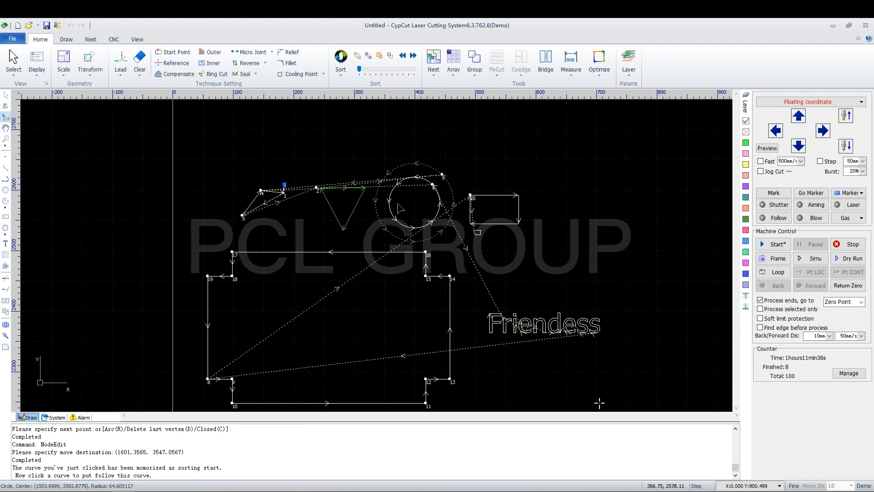
{"action": "left_click", "coordinate": [501, 224]}
{"action": "left_click", "coordinate": [448, 277]}
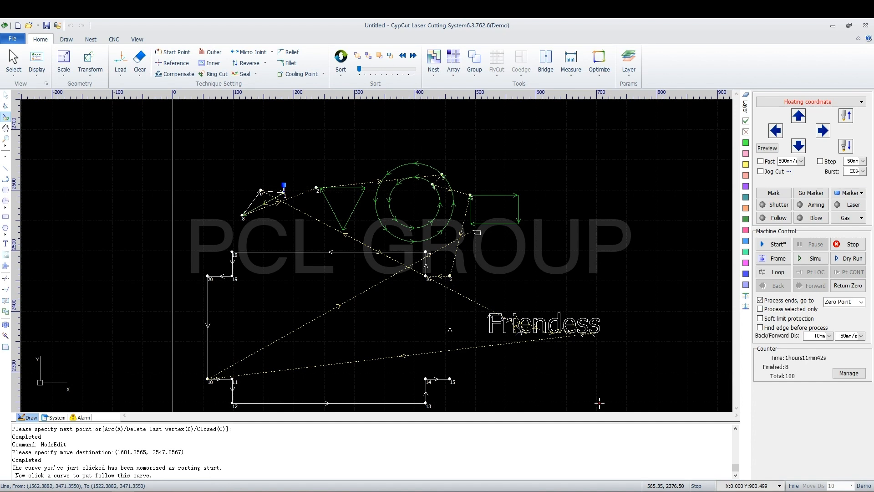
{"action": "left_click", "coordinate": [528, 327]}
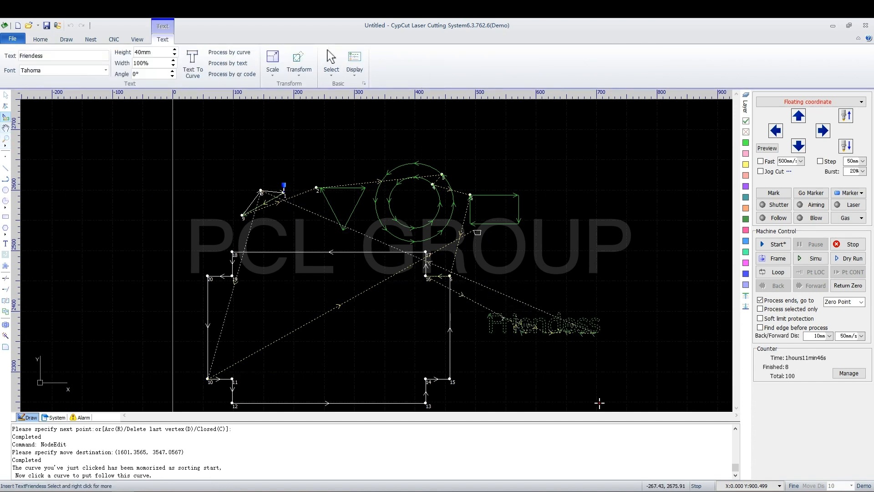
Step: End the manual sorting, pan across the drawing and fit all figures in the view
{"action": "left_click", "coordinate": [5, 129]}
{"action": "mouse_move", "coordinate": [283, 233]}
{"action": "left_mouse_down"}
{"action": "mouse_move", "coordinate": [298, 232]}
{"action": "mouse_move", "coordinate": [178, 156]}
{"action": "left_mouse_up"}
{"action": "mouse_move", "coordinate": [493, 326]}
{"action": "left_mouse_down"}
{"action": "mouse_move", "coordinate": [527, 288]}
{"action": "mouse_move", "coordinate": [518, 289]}
{"action": "left_mouse_up"}
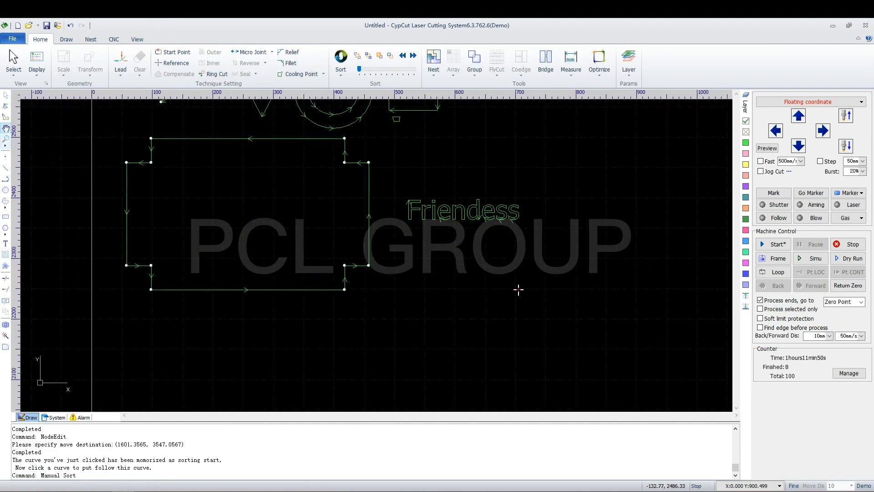
{"action": "left_click", "coordinate": [6, 139]}
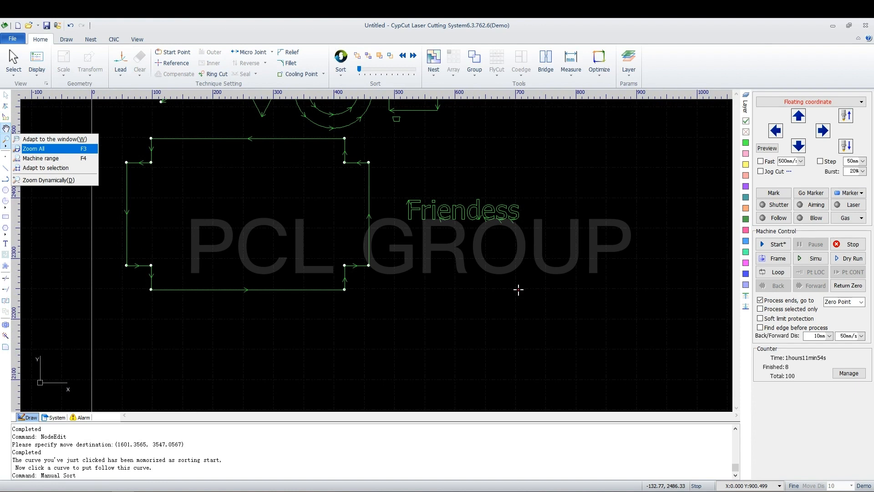
{"action": "left_click", "coordinate": [32, 148]}
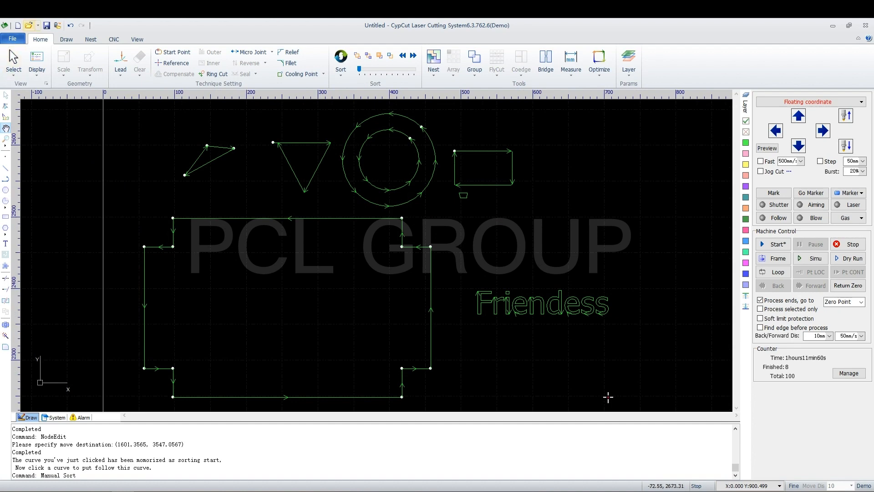
Step: Open the drawing file eg7批量 from the 桌面文档 folder
{"action": "left_click", "coordinate": [28, 25]}
{"action": "left_click", "coordinate": [437, 272]}
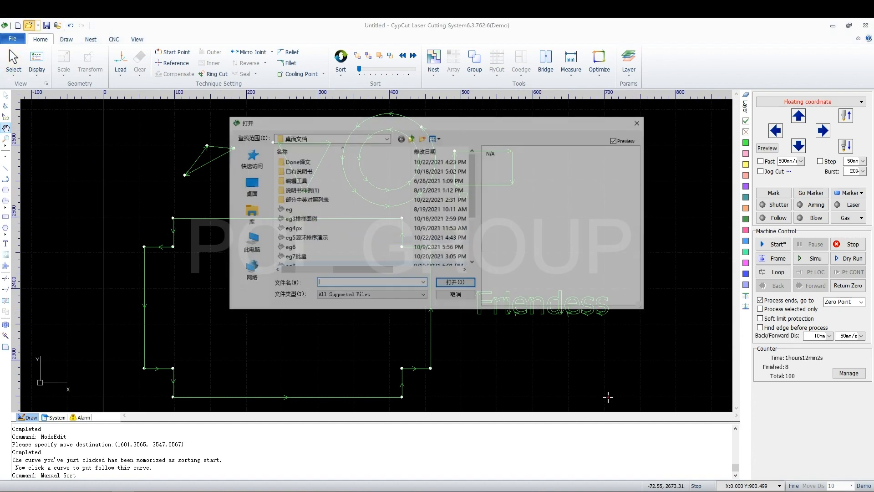
{"action": "left_click", "coordinate": [294, 256]}
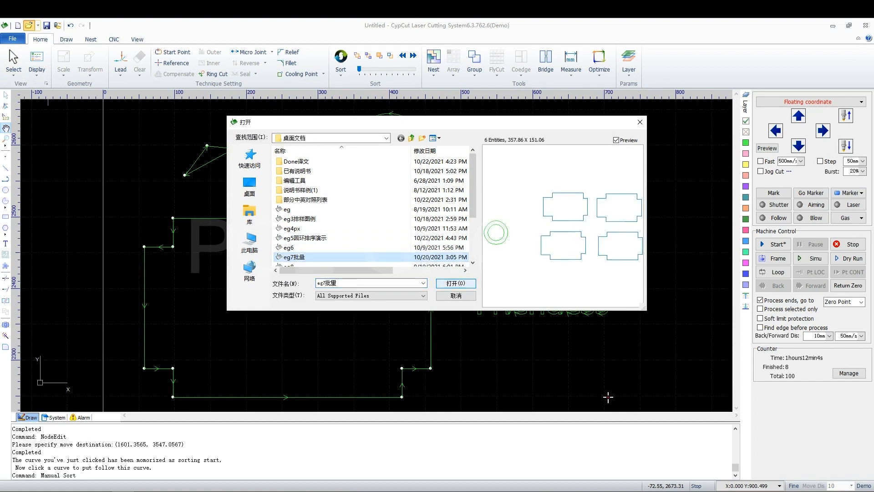
{"action": "left_click", "coordinate": [456, 283]}
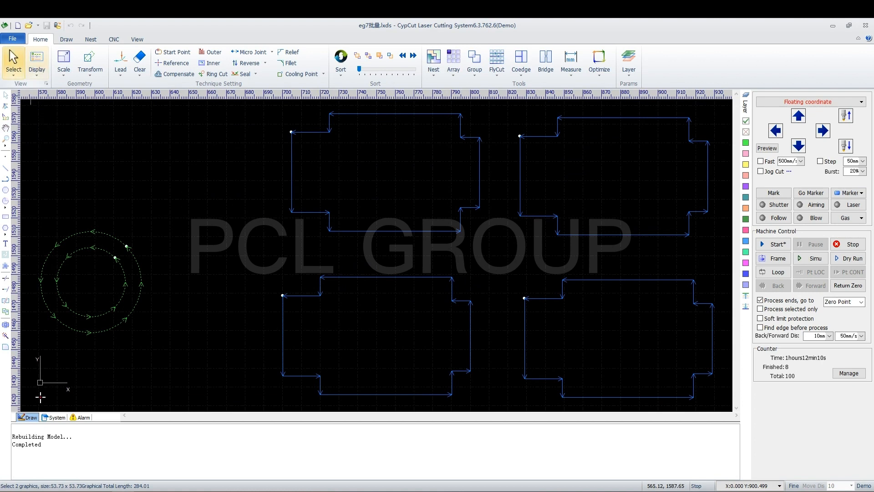
Step: Batch-modify the cross-shaped parts through the upper-left one, applying a 20 mm straight lead-in at 90° to all identical figures
{"action": "left_click", "coordinate": [14, 64]}
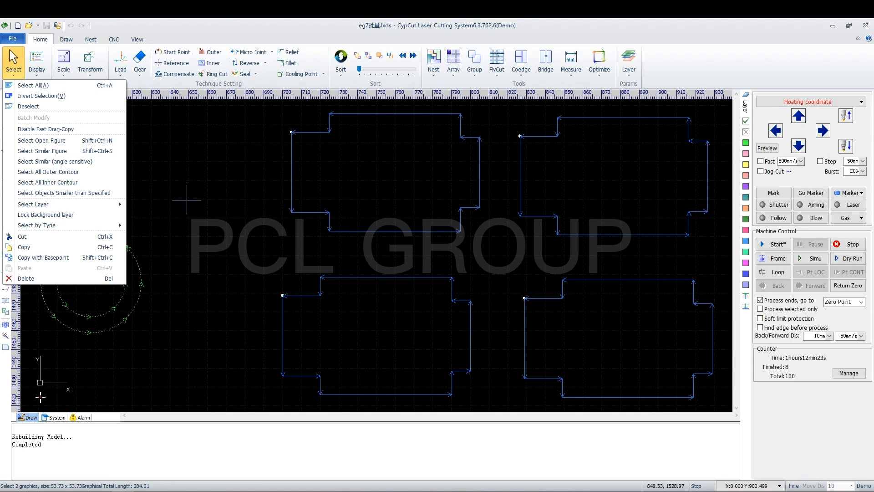
{"action": "left_click", "coordinate": [245, 175]}
{"action": "left_click", "coordinate": [474, 134]}
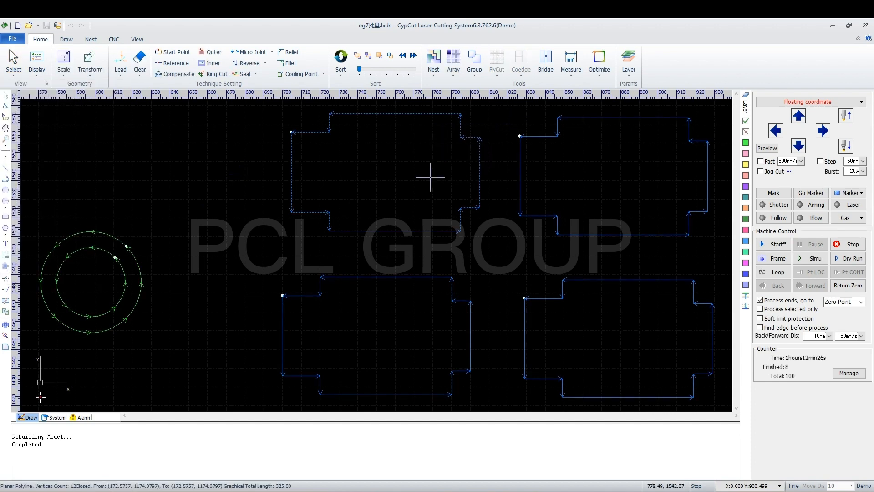
{"action": "left_click", "coordinate": [13, 61]}
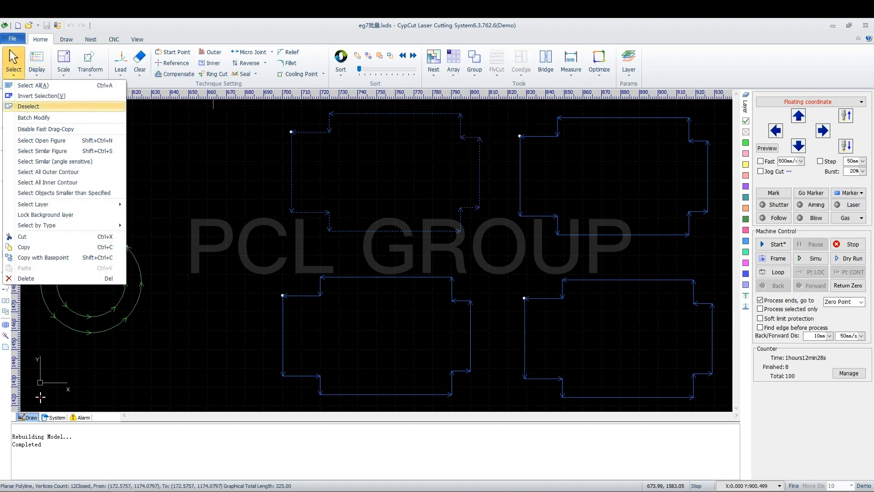
{"action": "left_click", "coordinate": [33, 117]}
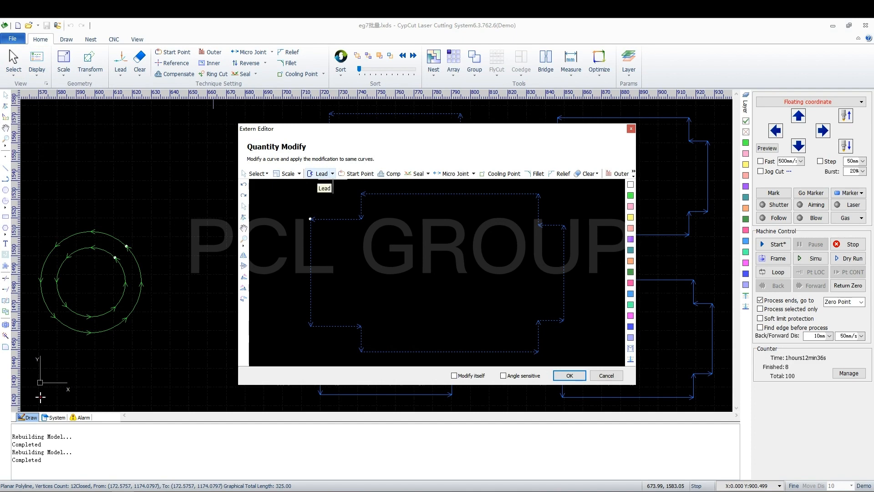
{"action": "left_click", "coordinate": [320, 174]}
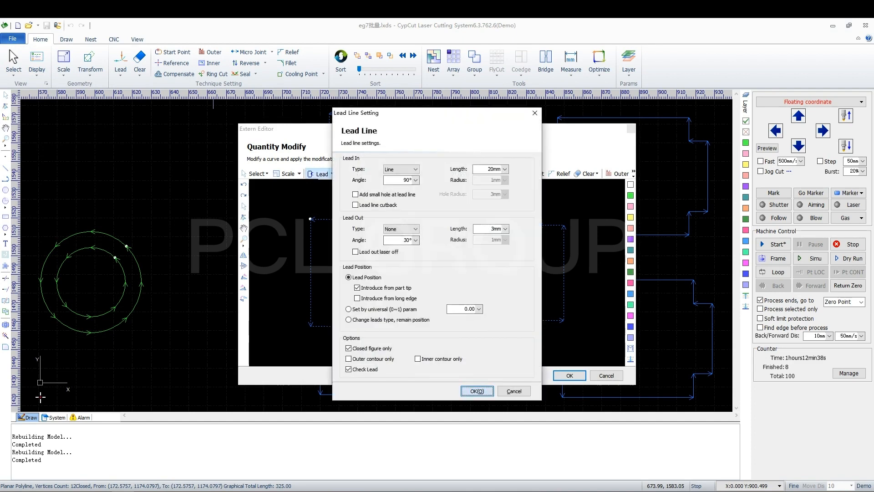
{"action": "left_click", "coordinate": [477, 390]}
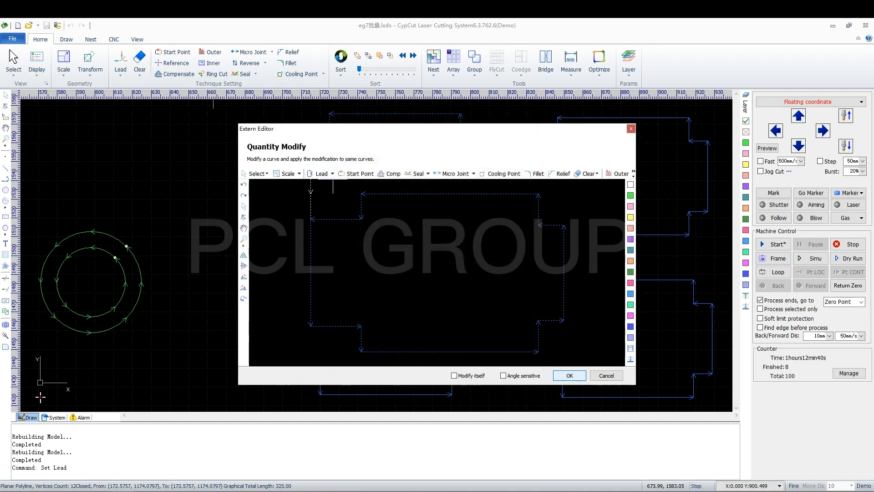
{"action": "left_click", "coordinate": [569, 375]}
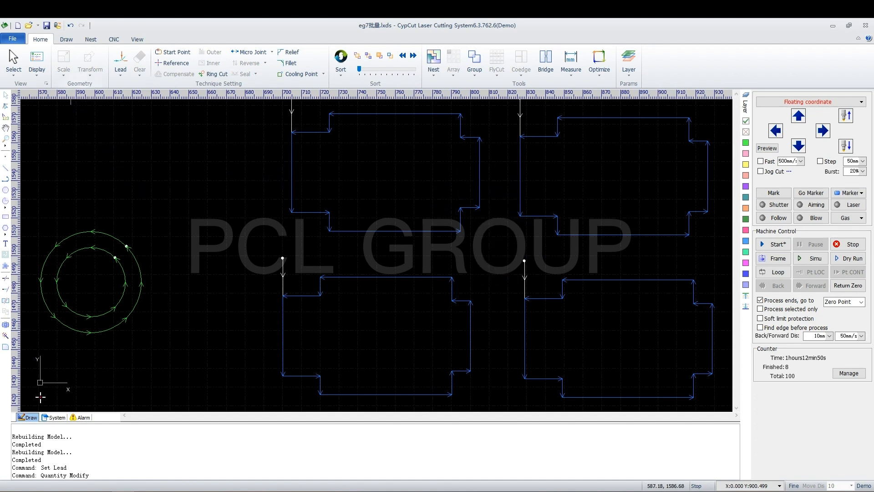
Step: Disable fast drag-copy, select the upper-left cross-shaped part, and enable fast drag-copy again
{"action": "left_click", "coordinate": [37, 63]}
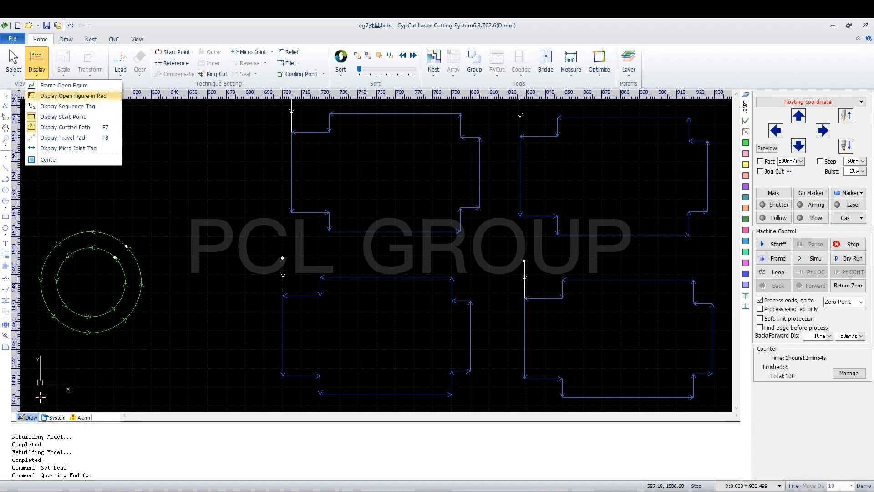
{"action": "left_click", "coordinate": [14, 65]}
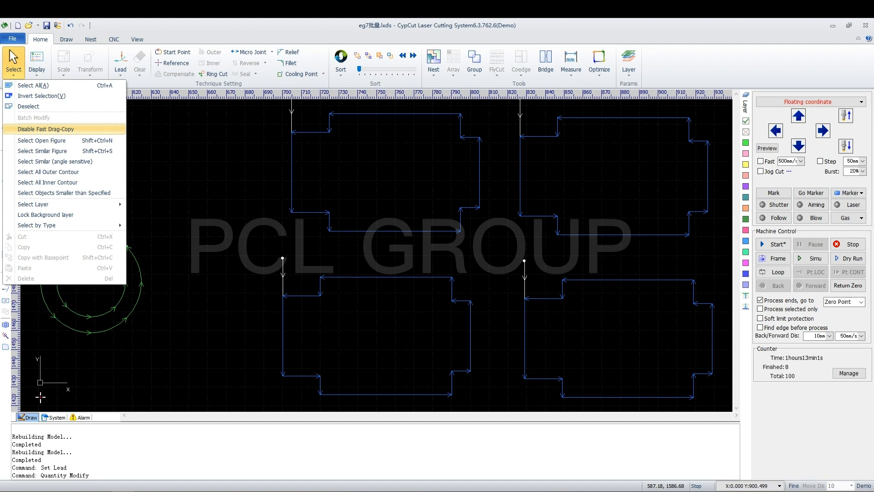
{"action": "left_click", "coordinate": [69, 129]}
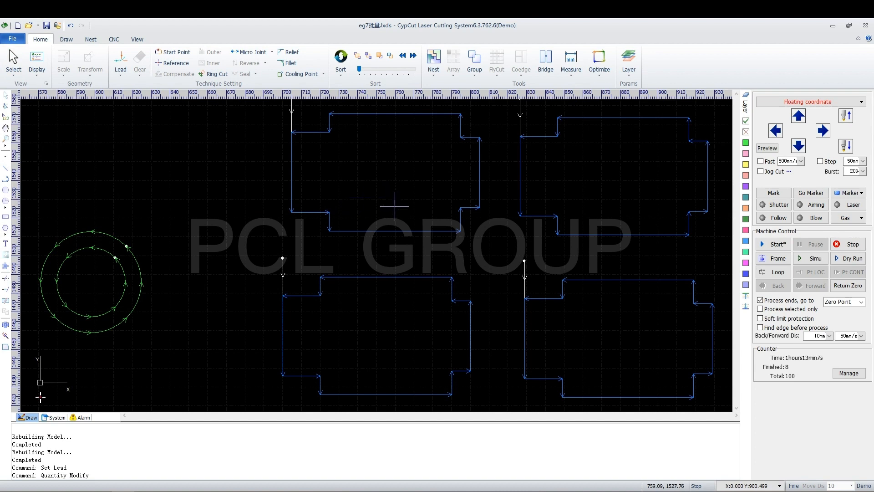
{"action": "left_click", "coordinate": [392, 231]}
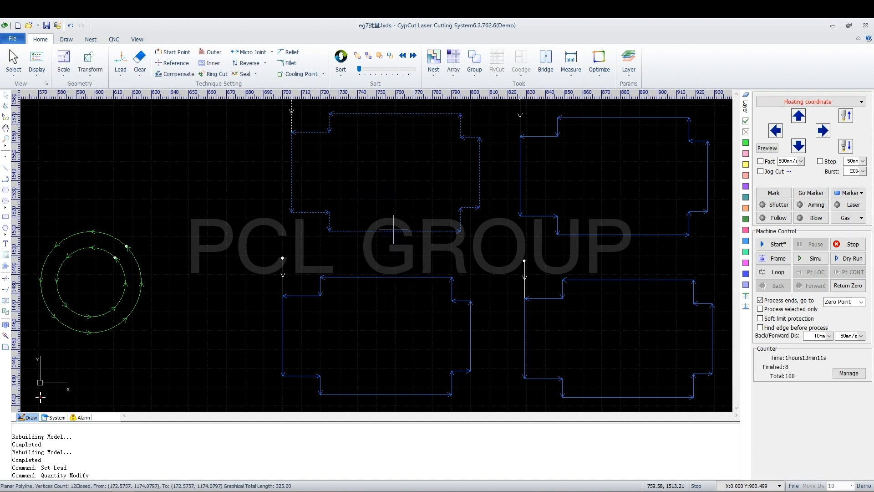
{"action": "left_click", "coordinate": [13, 67]}
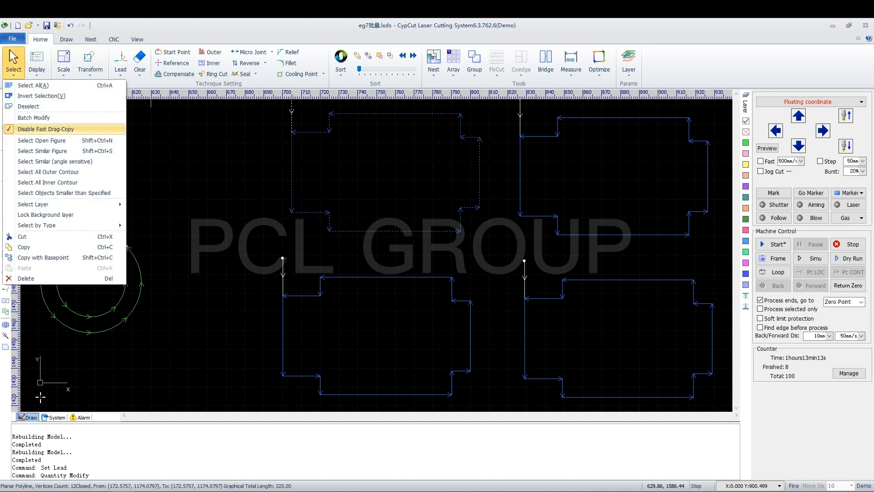
{"action": "left_click", "coordinate": [59, 129]}
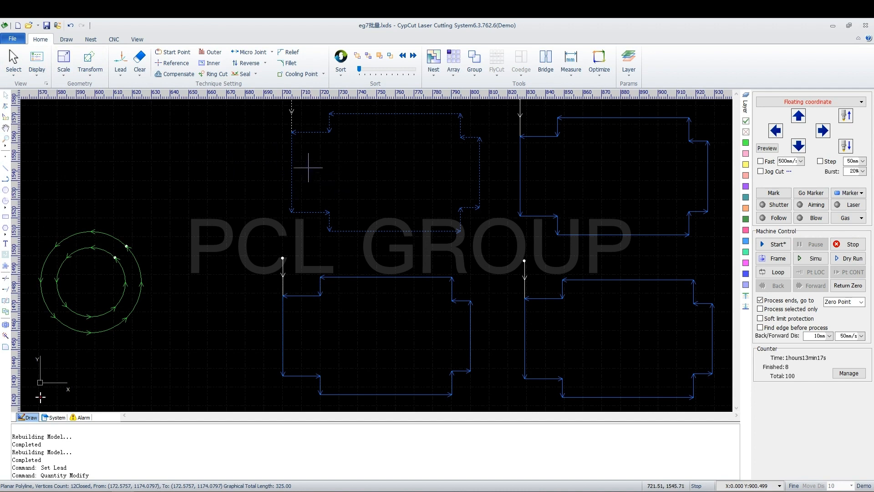
Step: Select all figures that belong to Layer10
{"action": "left_click", "coordinate": [13, 63]}
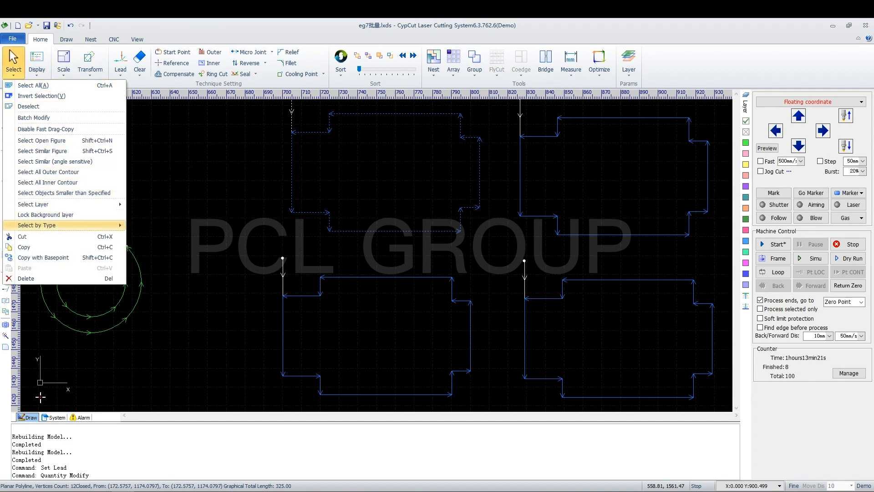
{"action": "mouse_move", "coordinate": [55, 225]}
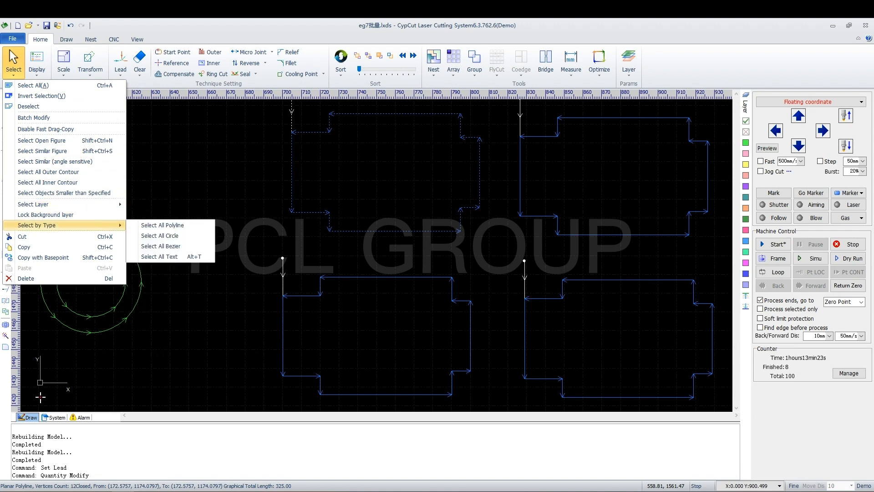
{"action": "mouse_move", "coordinate": [54, 204]}
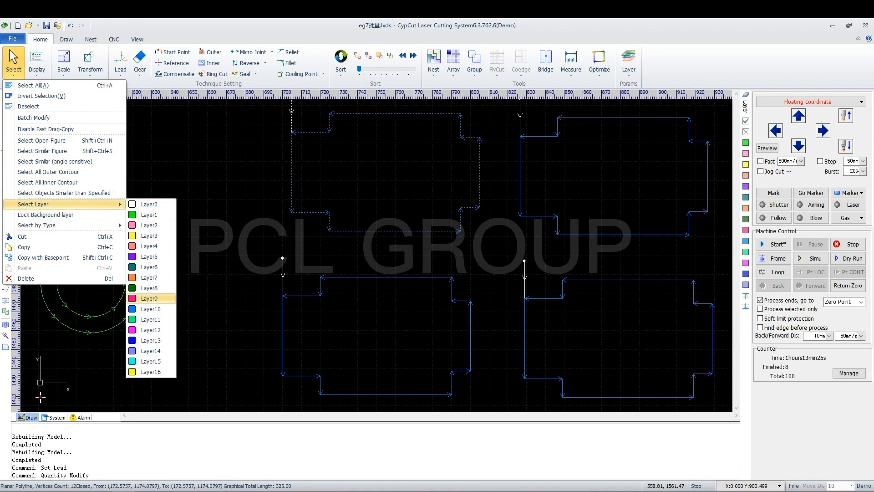
{"action": "left_click", "coordinate": [150, 308]}
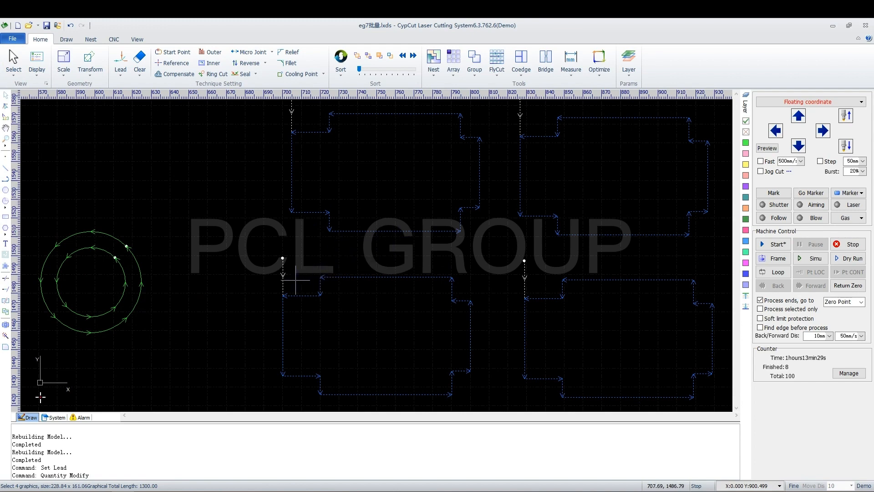
{"action": "scroll", "coordinate": [277, 283], "scroll_direction": "down", "scroll_amount": 2}
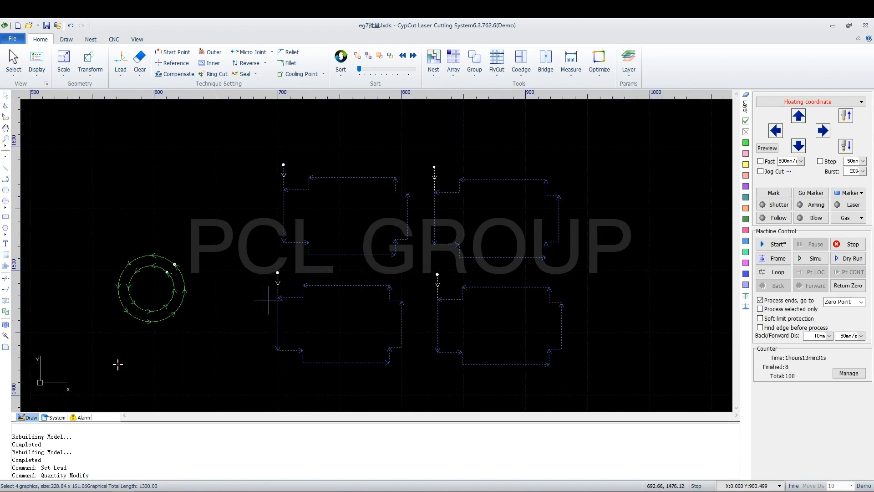
Step: Select the upper-left part with a window enclosing it fully, and again with a crossing window over only its right half
{"action": "left_click", "coordinate": [266, 153]}
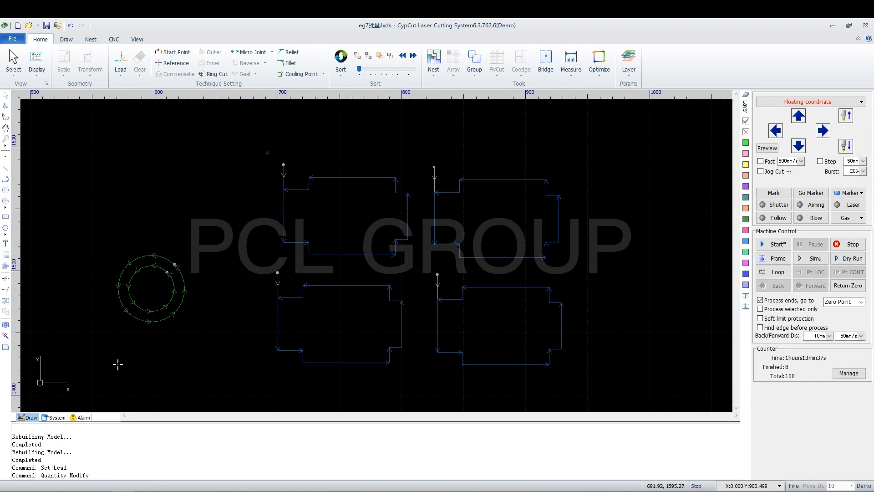
{"action": "left_click_drag", "start_coordinate": [266, 150], "coordinate": [420, 267]}
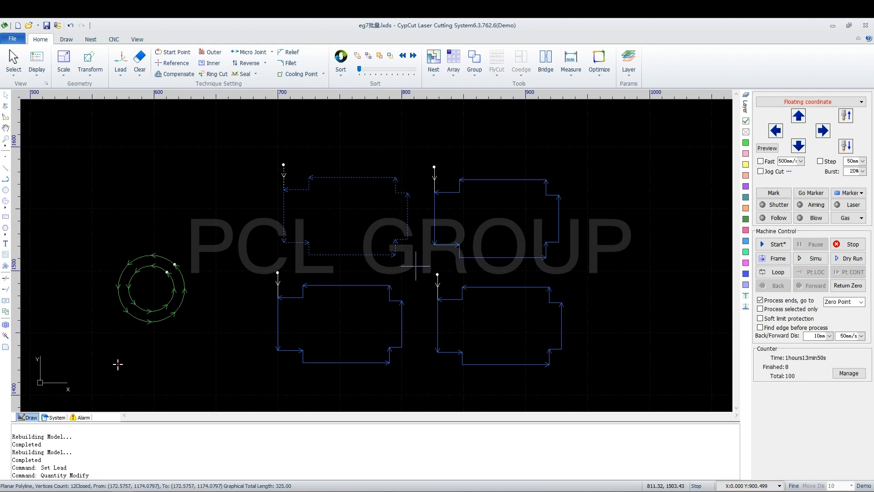
{"action": "left_click", "coordinate": [416, 265]}
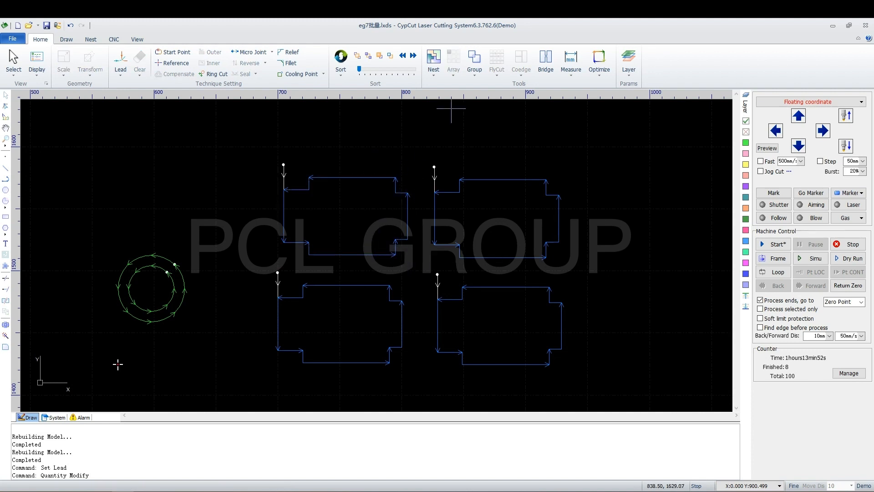
{"action": "left_click_drag", "start_coordinate": [408, 171], "coordinate": [347, 242]}
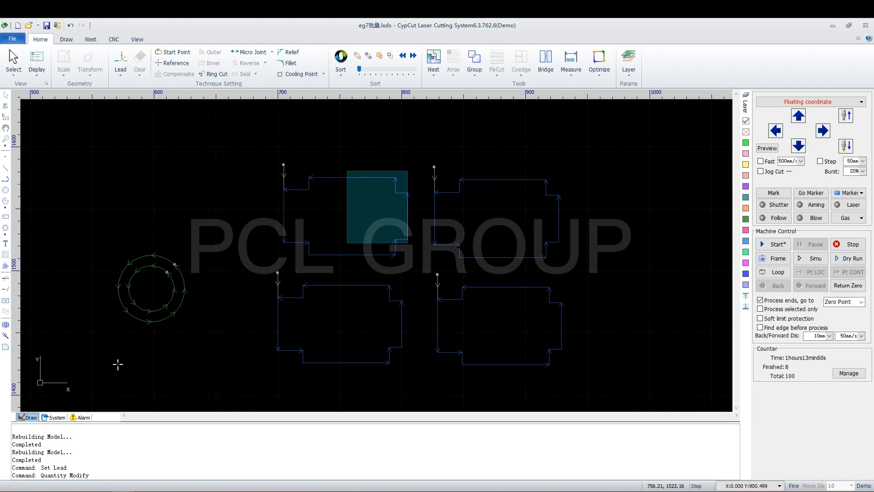
{"action": "left_click_drag", "start_coordinate": [347, 243], "coordinate": [348, 241]}
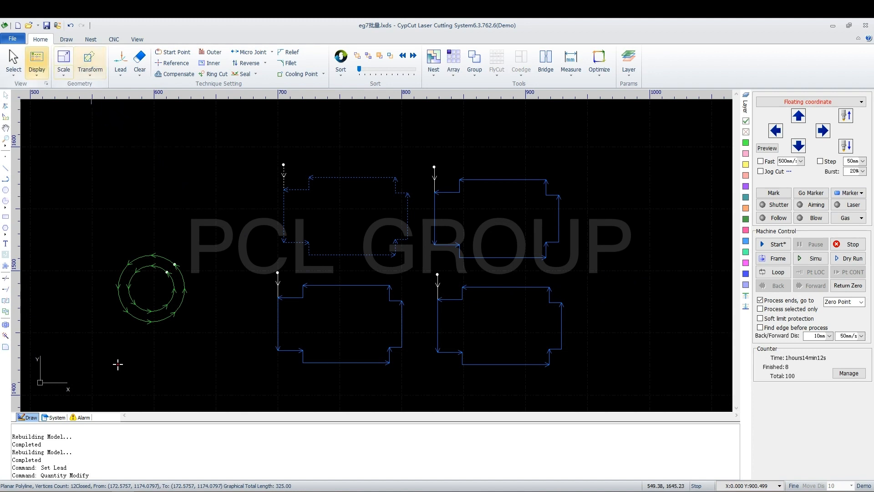
{"action": "left_click", "coordinate": [36, 63]}
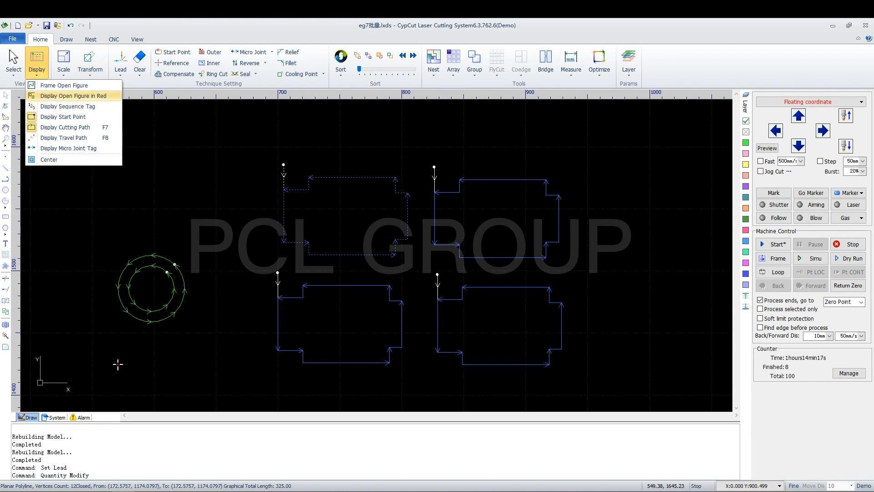
{"action": "left_click", "coordinate": [215, 204]}
Step: Draw an open four-segment polyline about 214 mm long above the concentric circles, leaving a gap before its start point
{"action": "left_click", "coordinate": [6, 179]}
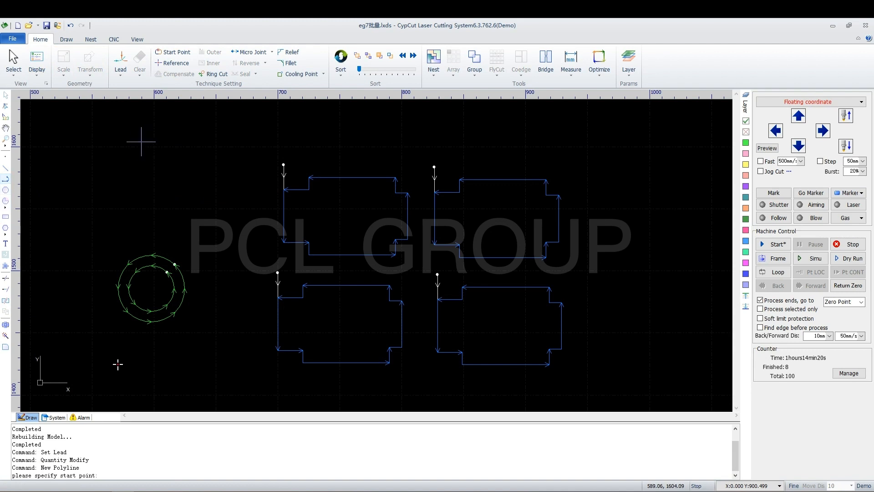
{"action": "left_click", "coordinate": [136, 141]}
{"action": "left_click", "coordinate": [215, 146]}
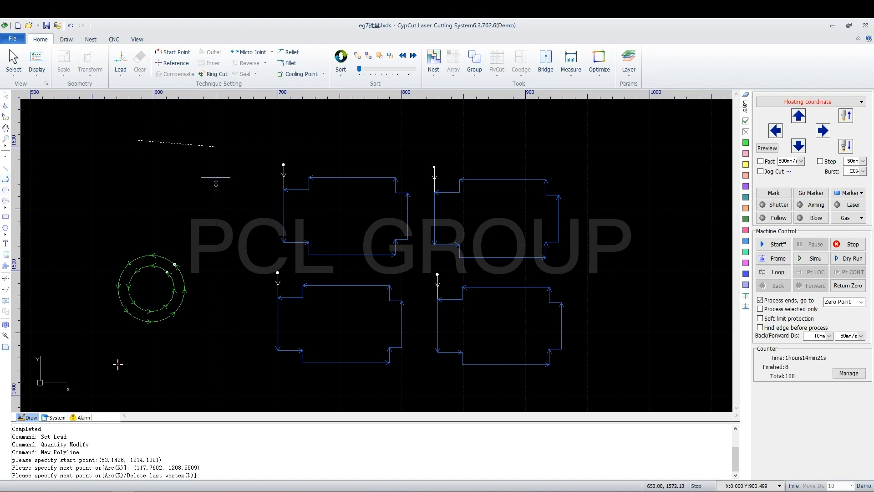
{"action": "left_click", "coordinate": [212, 212]}
{"action": "left_click", "coordinate": [142, 202]}
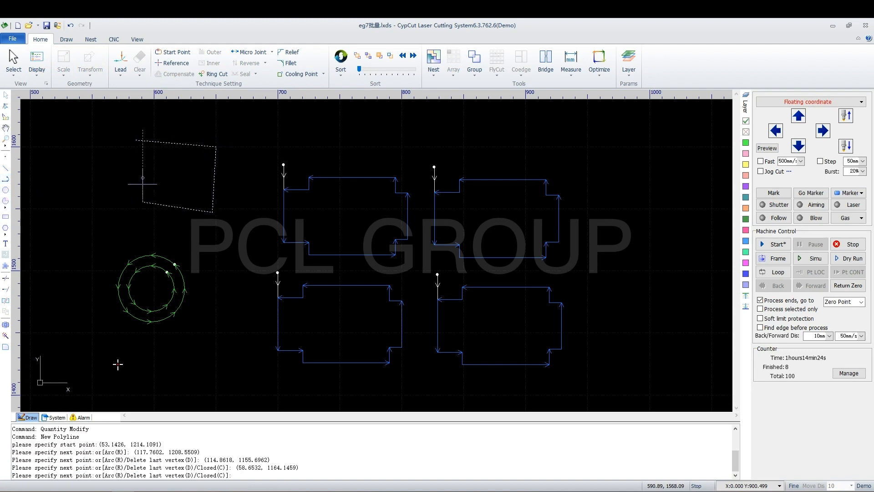
{"action": "left_click", "coordinate": [143, 152]}
{"action": "right_click", "coordinate": [143, 153]}
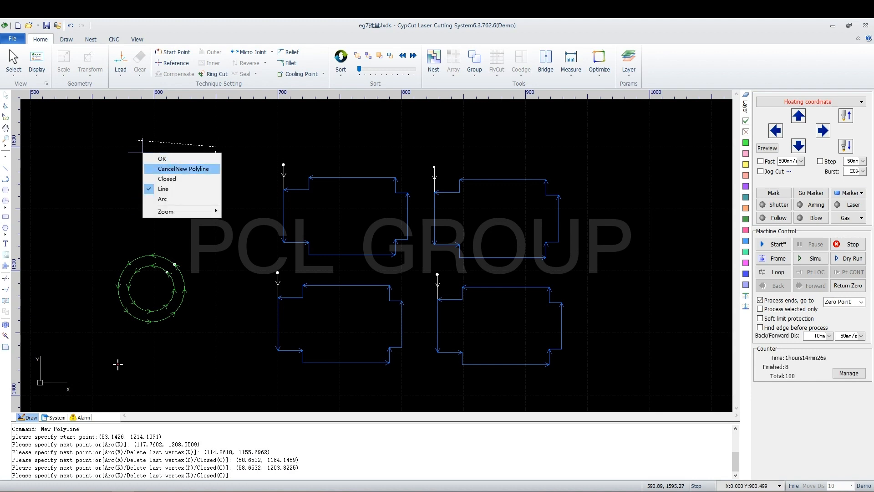
{"action": "left_click", "coordinate": [182, 168]}
Step: Turn the red display of open figures on and off again
{"action": "left_click", "coordinate": [36, 62]}
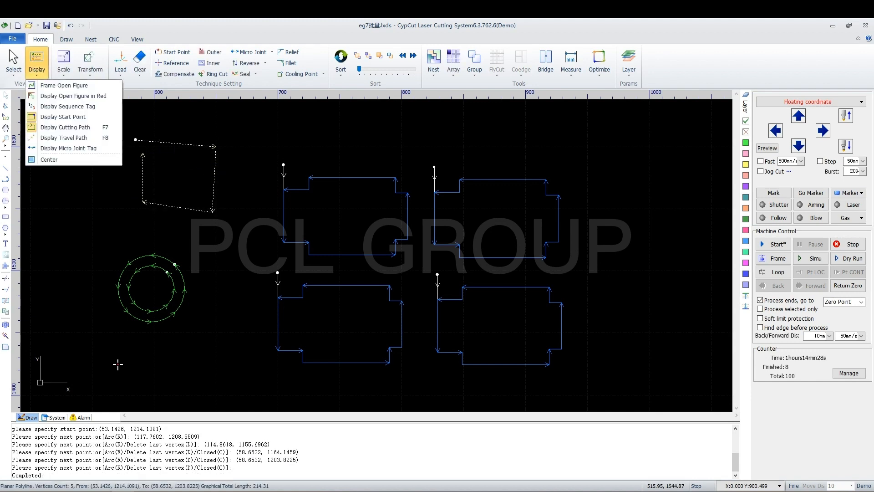
{"action": "left_click", "coordinate": [73, 95]}
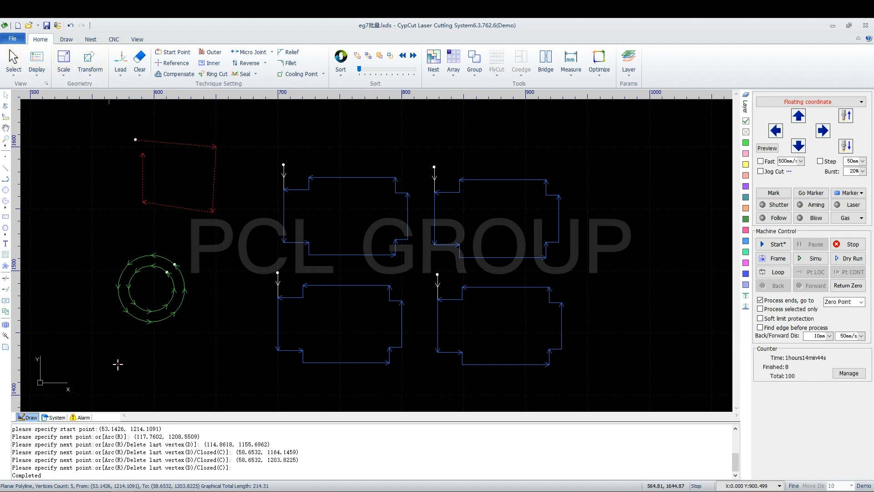
{"action": "left_click", "coordinate": [37, 64]}
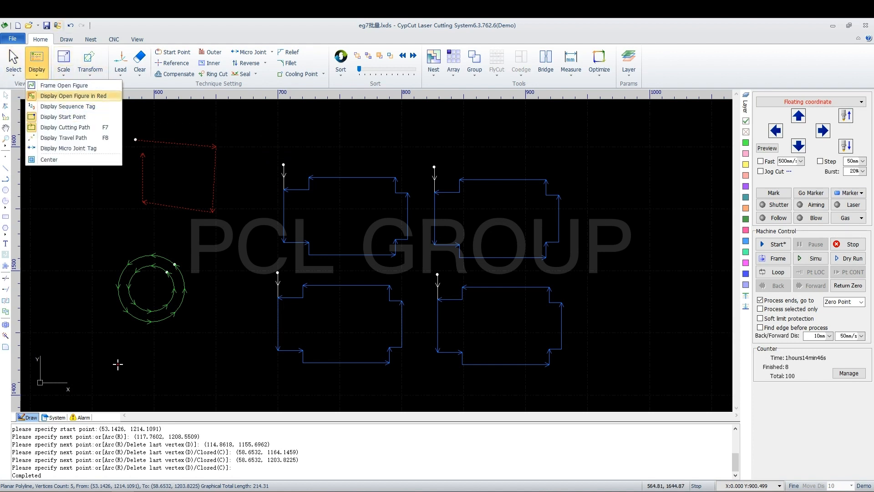
{"action": "left_click", "coordinate": [73, 95]}
{"action": "left_click", "coordinate": [37, 64]}
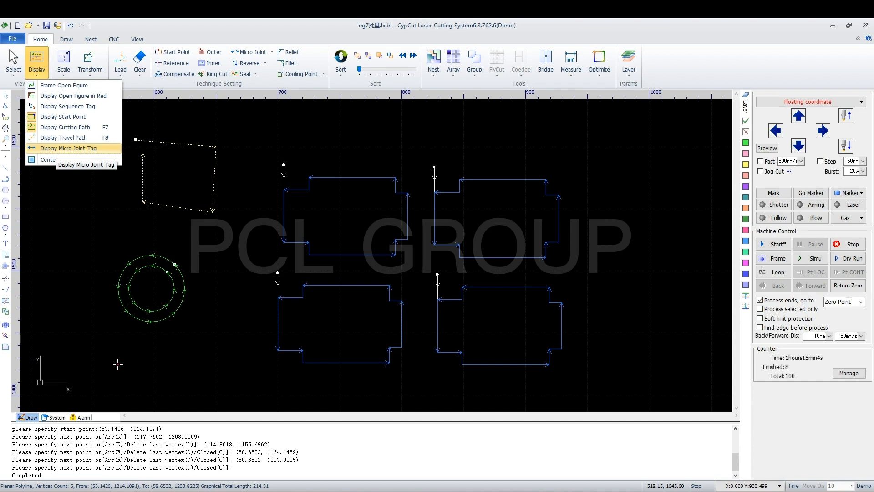
{"action": "left_click", "coordinate": [424, 141]}
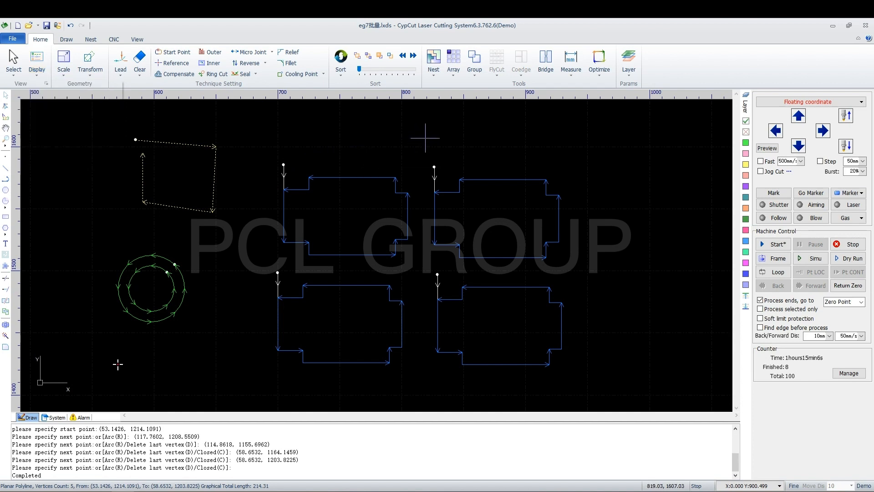
Step: Draw a rectangle about 19 by 11 mm in the empty area to the right of the upper-right notched part
{"action": "scroll", "coordinate": [662, 193], "scroll_direction": "up", "scroll_amount": 5}
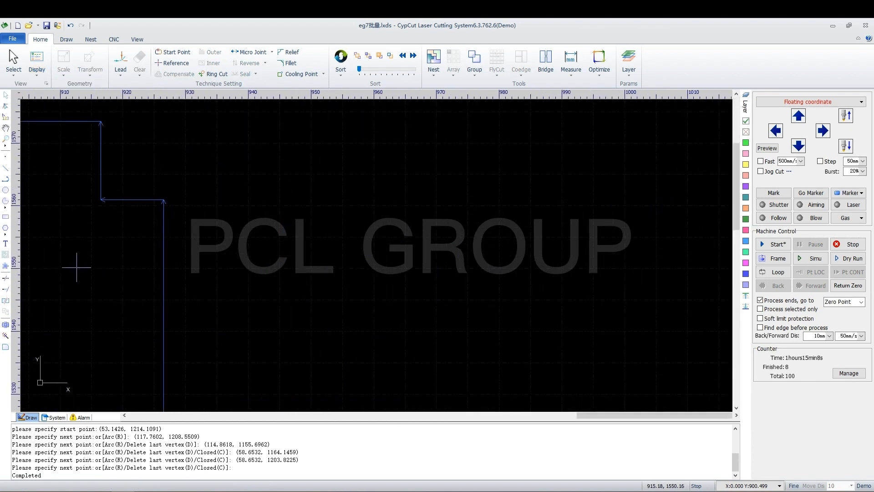
{"action": "left_click", "coordinate": [5, 217]}
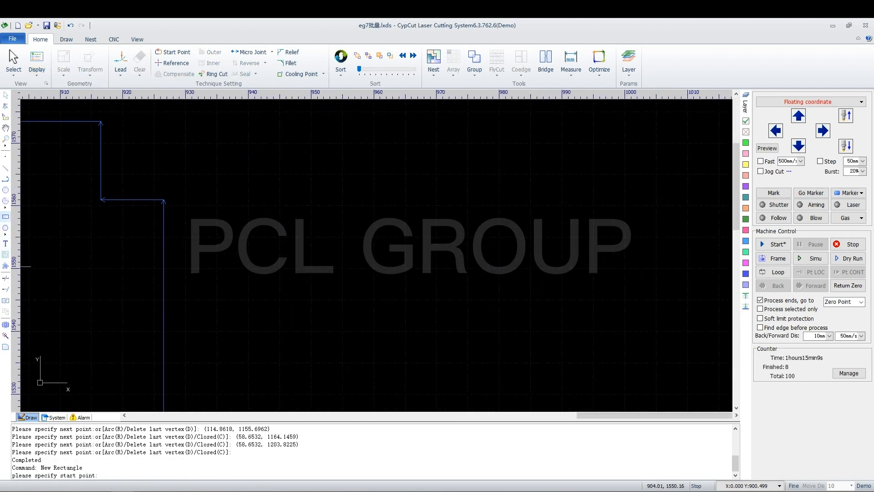
{"action": "left_click", "coordinate": [463, 215]}
{"action": "left_click", "coordinate": [582, 283]}
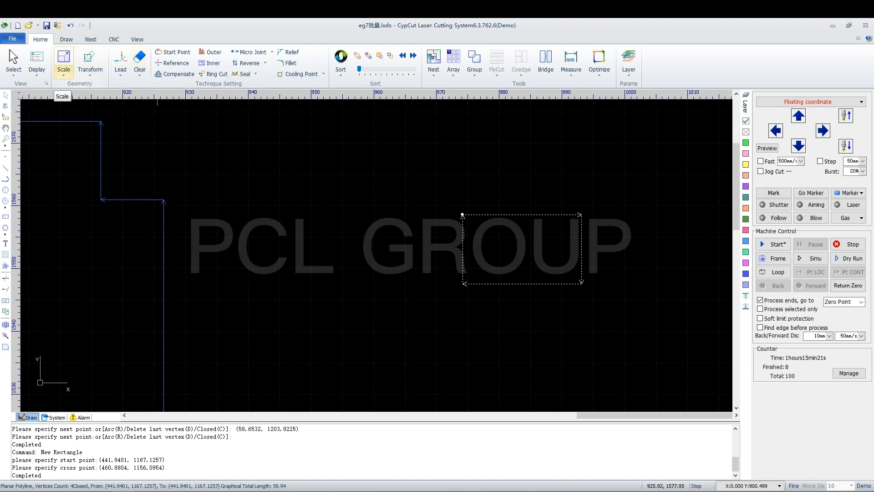
Step: Resize the new rectangle to 50 mm wide and 70 mm high, scaling from its top-left corner
{"action": "left_click", "coordinate": [63, 72]}
{"action": "left_click", "coordinate": [76, 158]}
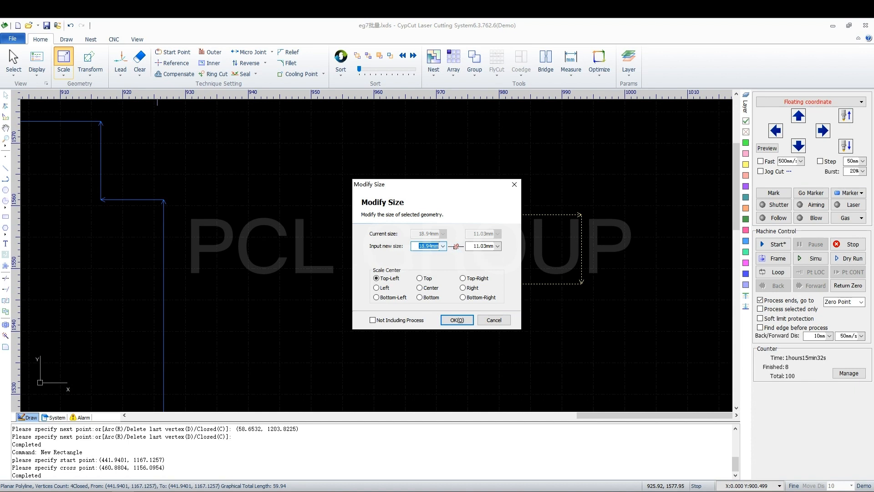
{"action": "left_click", "coordinate": [443, 246]}
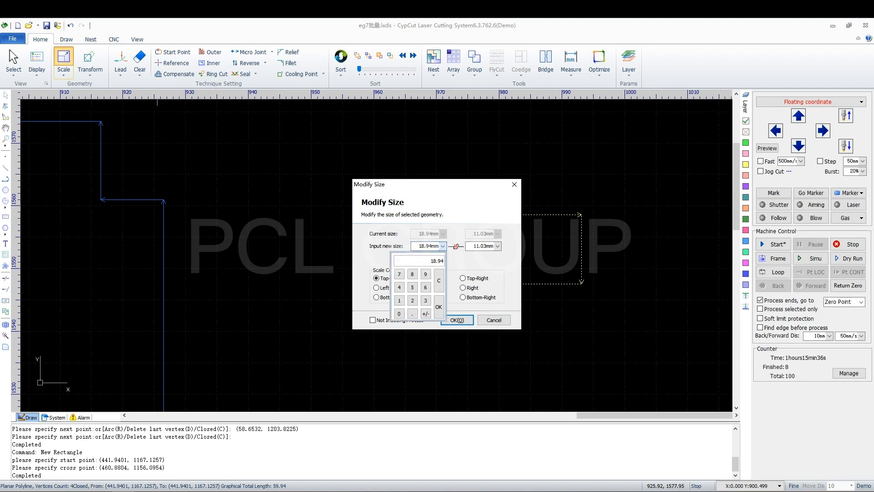
{"action": "type", "text": "50mm"}
{"action": "left_click", "coordinate": [439, 307]}
{"action": "left_click", "coordinate": [498, 245]}
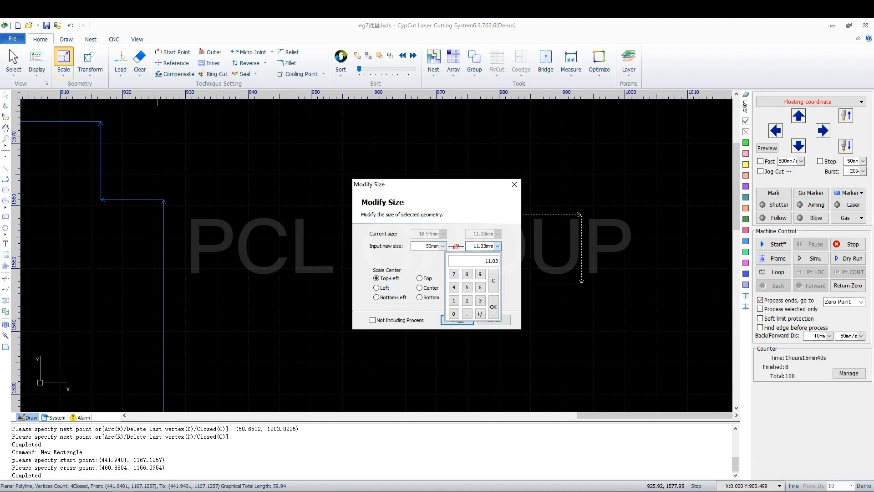
{"action": "type", "text": "70"}
{"action": "key", "text": "Return"}
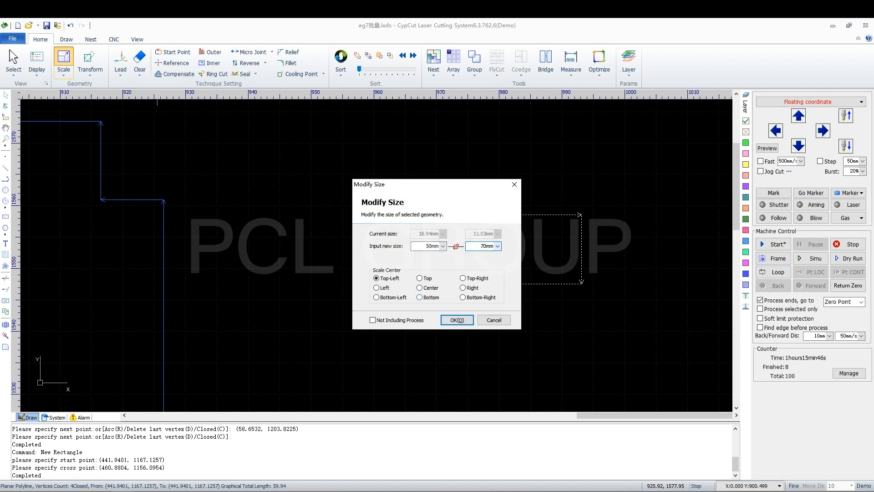
{"action": "left_click", "coordinate": [457, 319]}
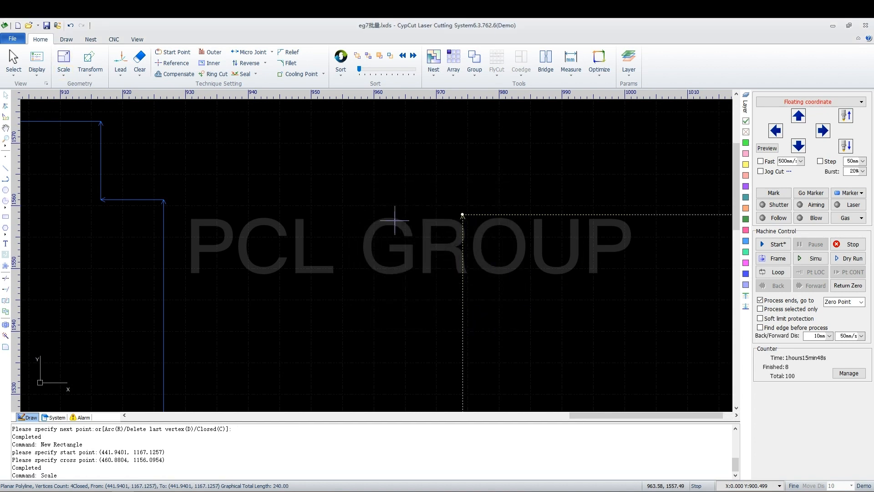
{"action": "scroll", "coordinate": [334, 147], "scroll_direction": "down", "scroll_amount": 3}
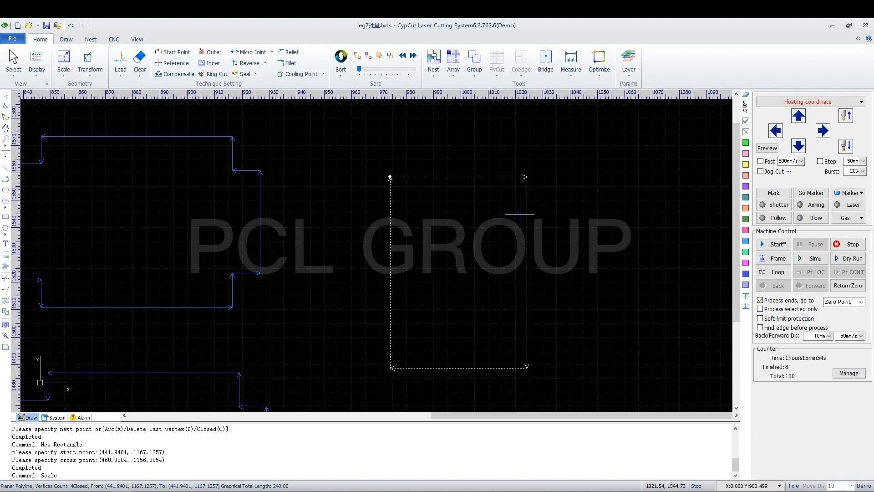
Step: Enlarge the rectangle to 2 times its size and scale it back down by 0.5 times
{"action": "left_click", "coordinate": [64, 64]}
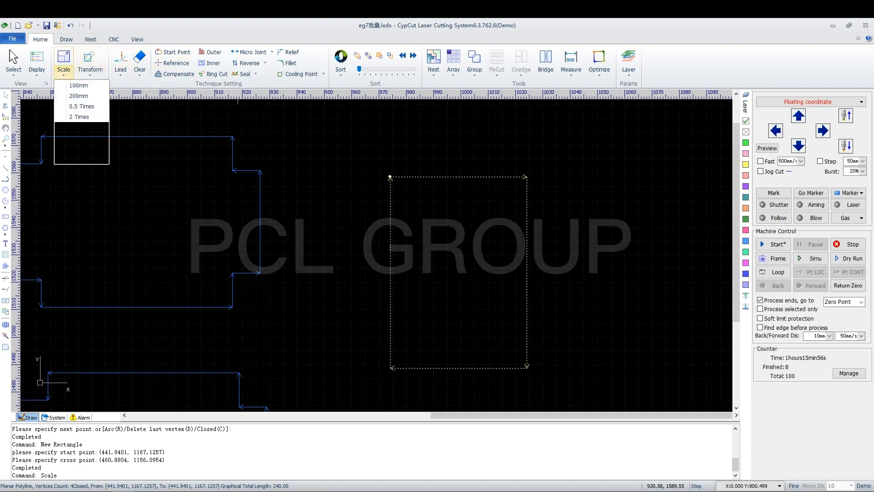
{"action": "left_click", "coordinate": [82, 117]}
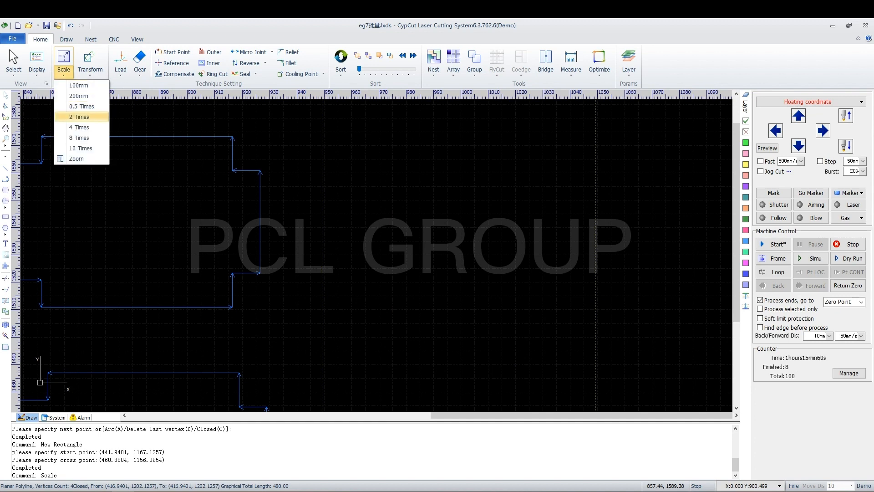
{"action": "left_click", "coordinate": [80, 106]}
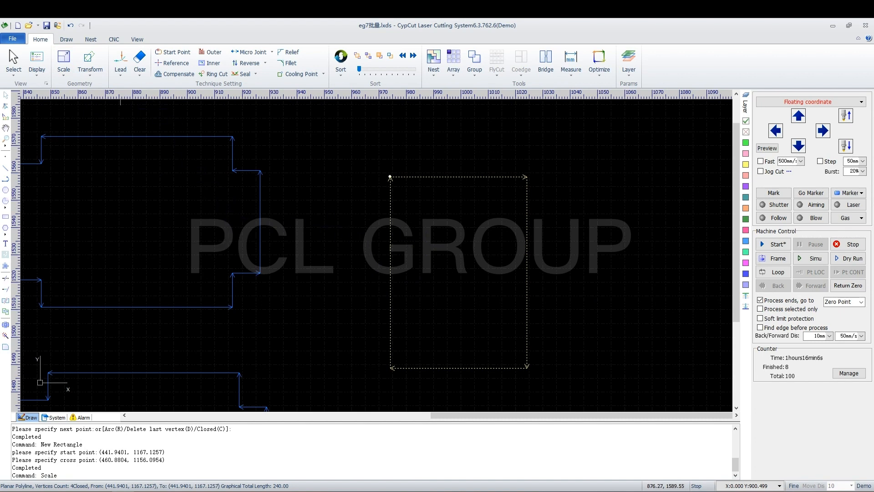
{"action": "left_click", "coordinate": [89, 68]}
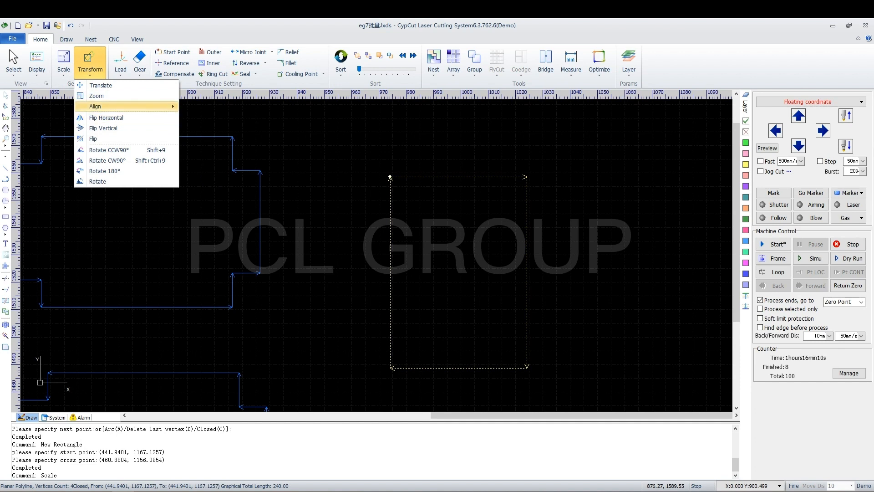
{"action": "mouse_move", "coordinate": [96, 106]}
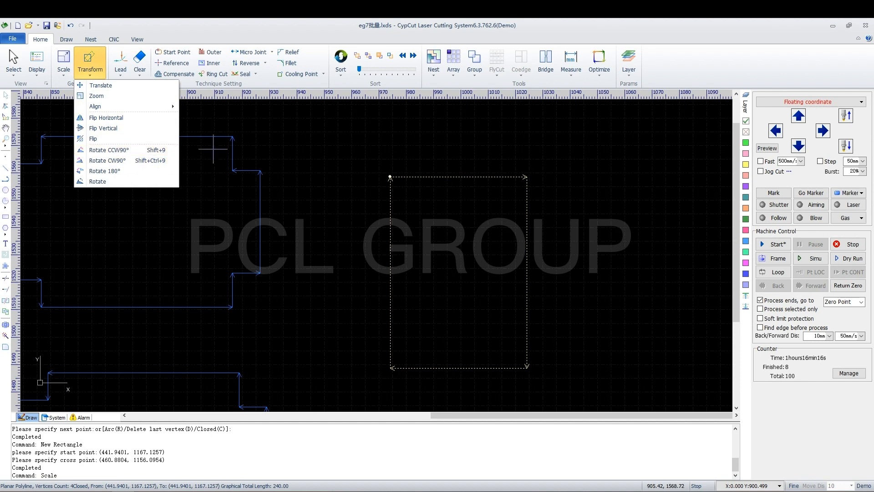
{"action": "left_click", "coordinate": [349, 222]}
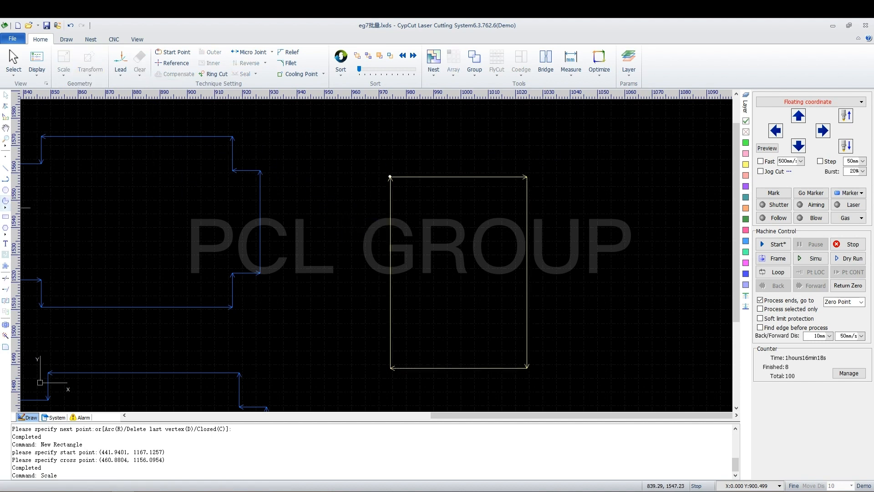
Step: Draw a flat rectangle about 75 by 9 mm across the lower part of the tall rectangle
{"action": "left_click", "coordinate": [6, 217]}
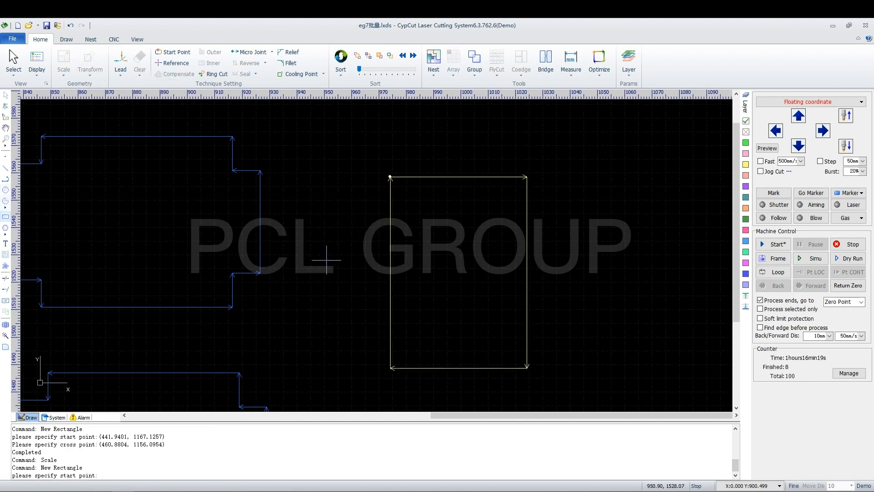
{"action": "left_click", "coordinate": [365, 312]}
{"action": "left_click", "coordinate": [570, 338]}
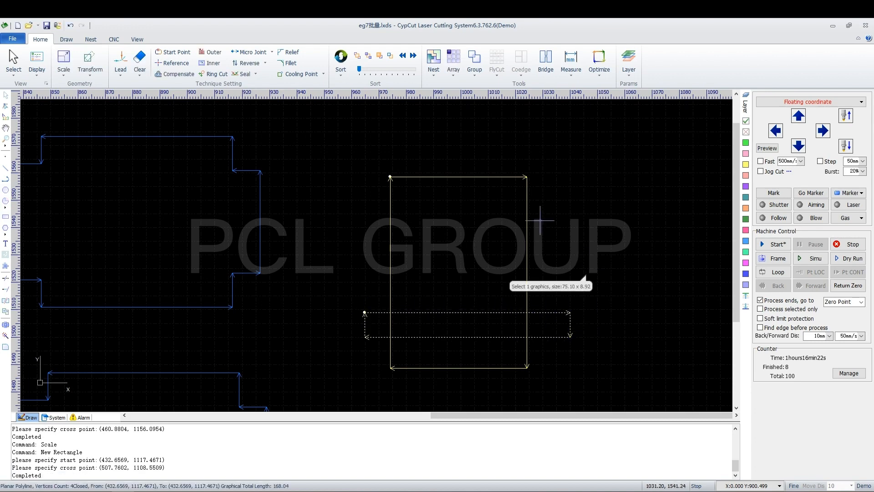
Step: Select both overlapping rectangles and align their left edges
{"action": "left_click_drag", "start_coordinate": [584, 155], "coordinate": [349, 388]}
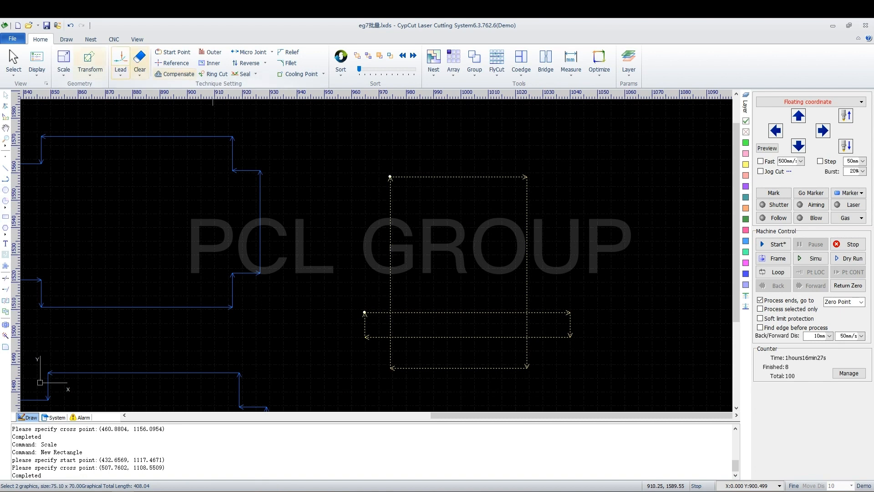
{"action": "left_click", "coordinate": [90, 64]}
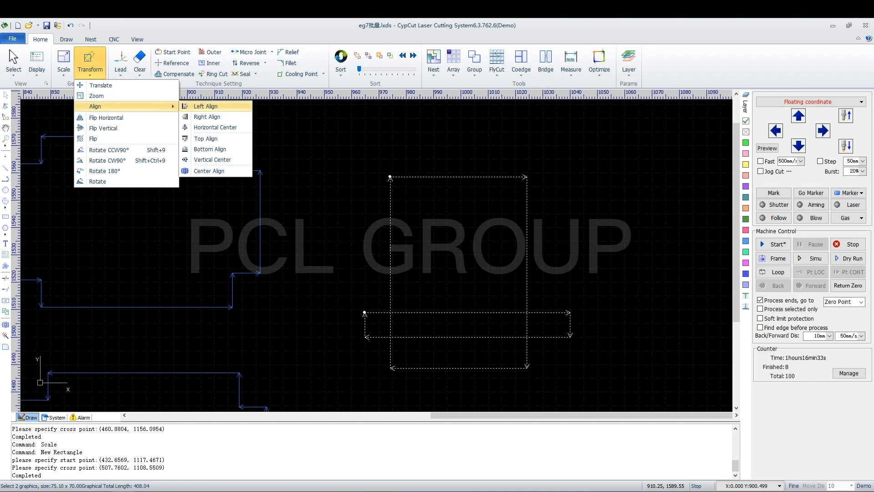
{"action": "left_click", "coordinate": [205, 106]}
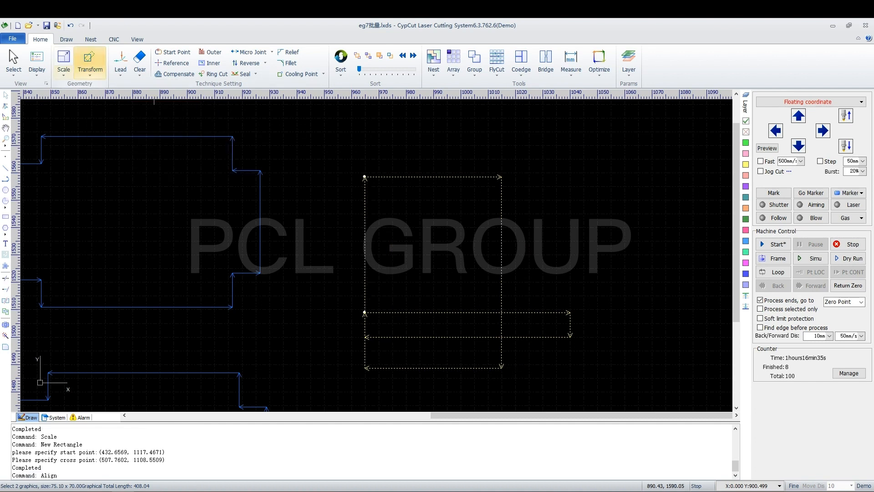
Step: Flip the two selected rectangles vertically and rotate them 90° counterclockwise
{"action": "left_click", "coordinate": [64, 69]}
{"action": "left_click", "coordinate": [90, 70]}
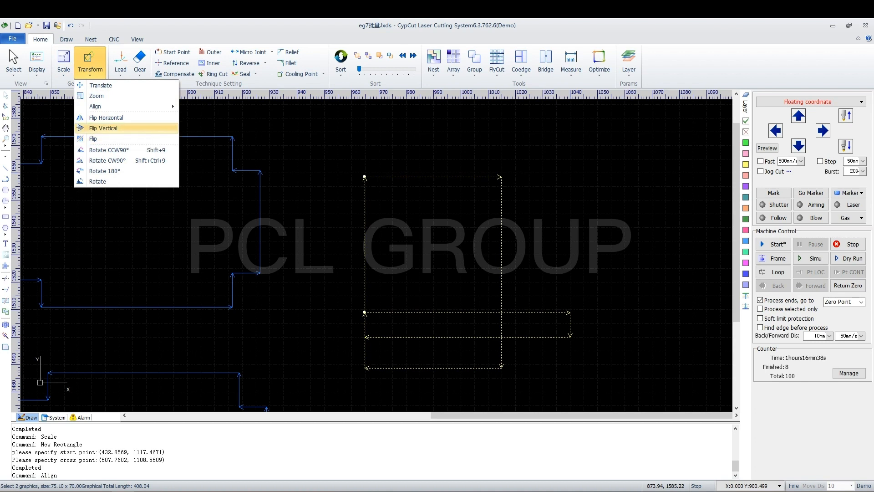
{"action": "left_click", "coordinate": [103, 128]}
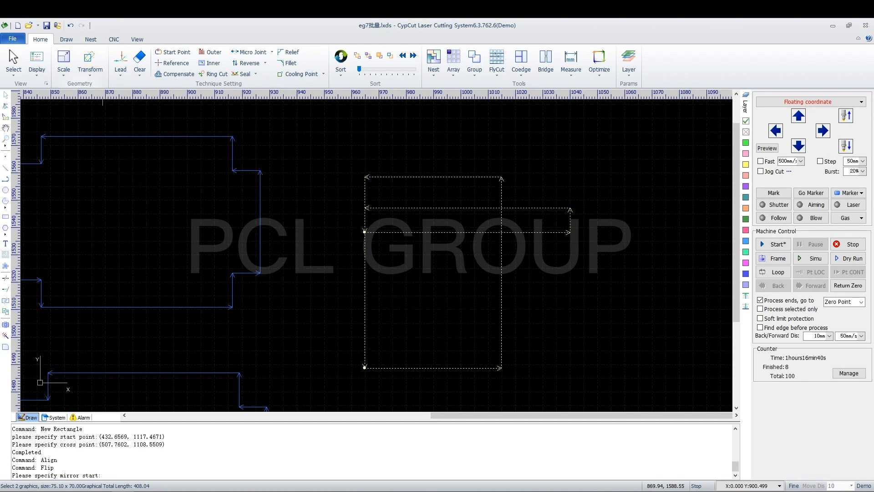
{"action": "left_click", "coordinate": [90, 69]}
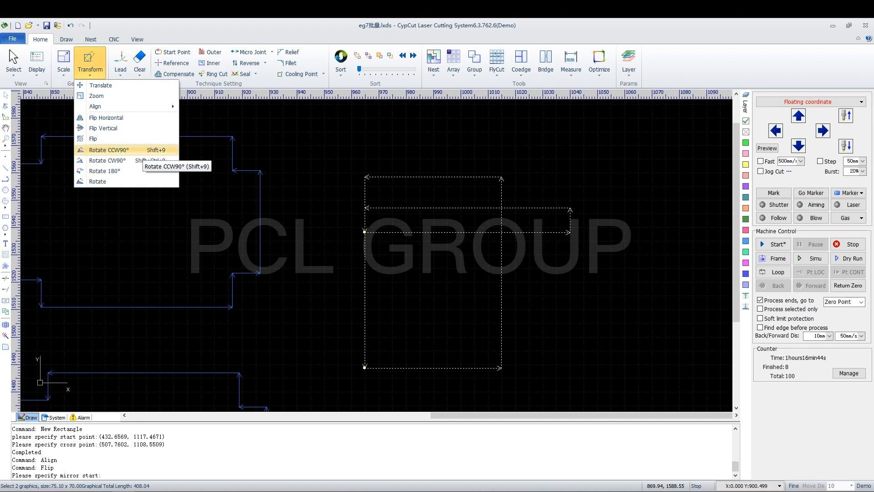
{"action": "left_click", "coordinate": [139, 150]}
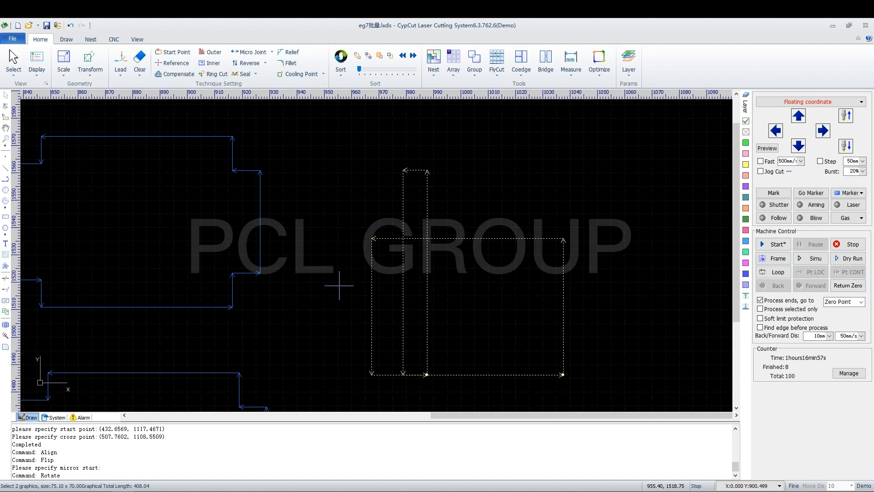
Step: Select only the upper-left blue notched part
{"action": "scroll", "coordinate": [448, 292], "scroll_direction": "down", "scroll_amount": 2}
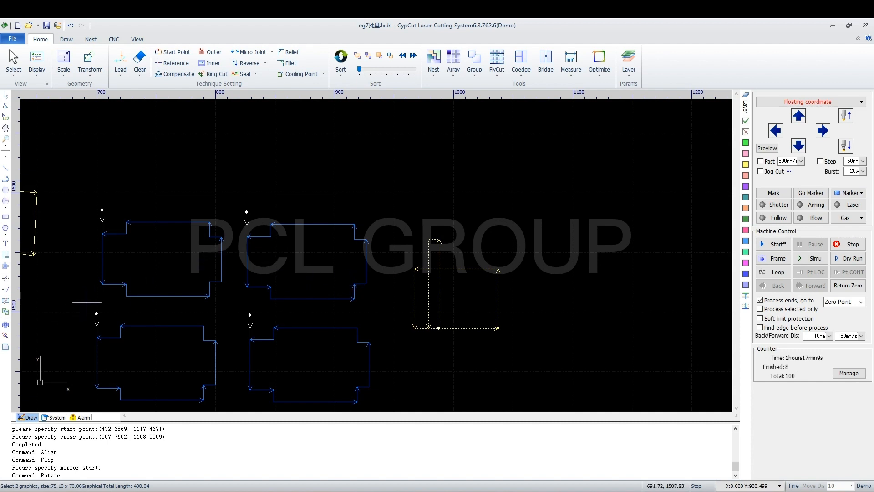
{"action": "scroll", "coordinate": [84, 319], "scroll_direction": "down", "scroll_amount": 2}
{"action": "scroll", "coordinate": [84, 360], "scroll_direction": "up", "scroll_amount": 3}
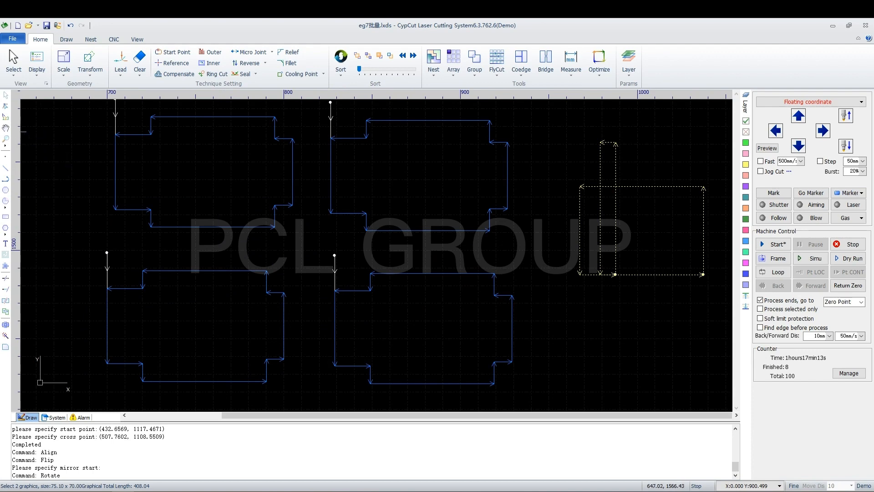
{"action": "left_click", "coordinate": [6, 128]}
{"action": "left_click_drag", "start_coordinate": [54, 150], "coordinate": [159, 224]}
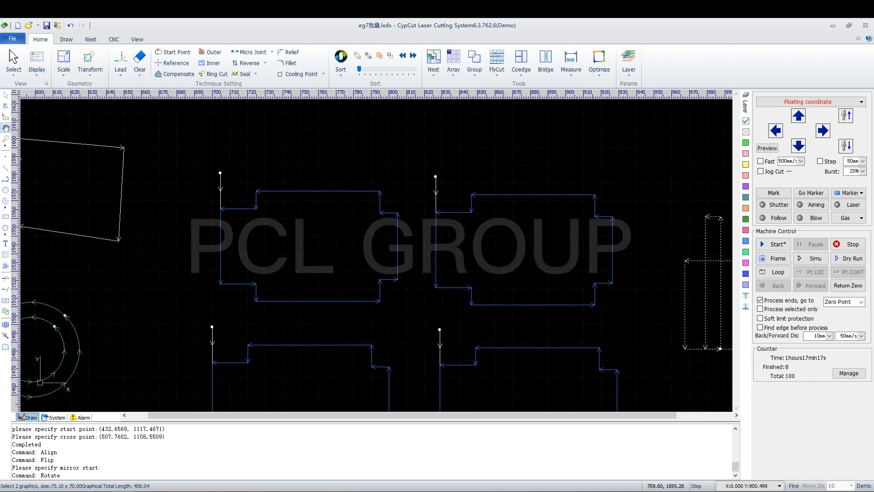
{"action": "left_click", "coordinate": [5, 96]}
{"action": "left_click_drag", "start_coordinate": [403, 199], "coordinate": [367, 228]}
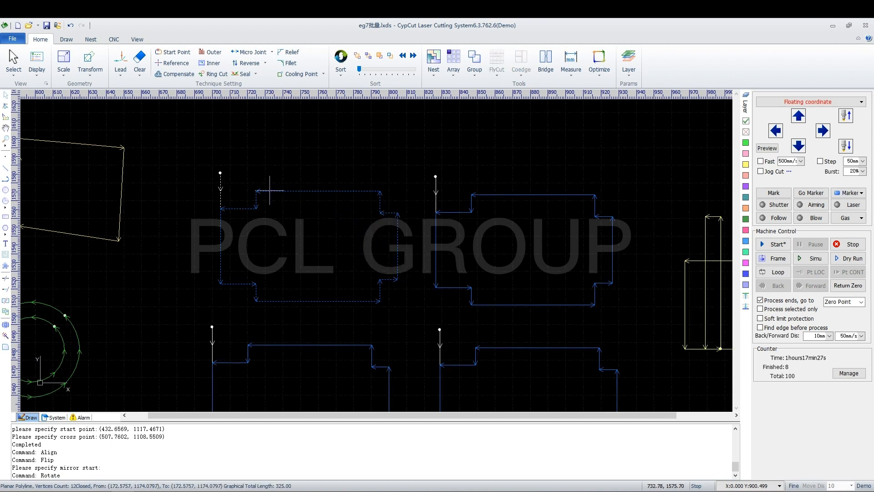
Step: Examine the selected part's lead line settings and the available lead-in types
{"action": "left_click", "coordinate": [120, 59]}
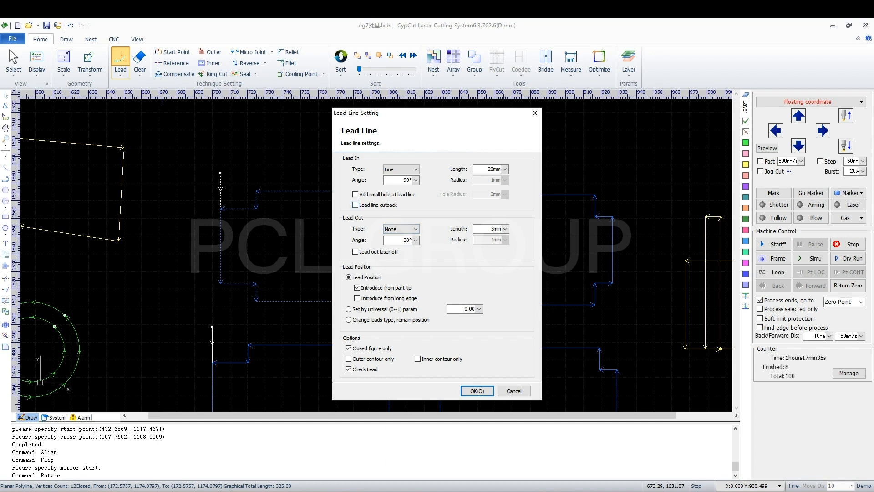
{"action": "left_click", "coordinate": [401, 169]}
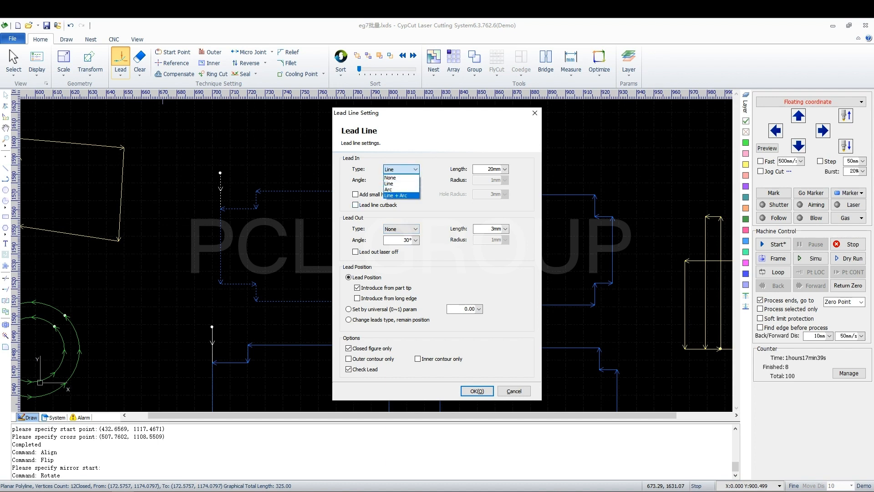
{"action": "left_click", "coordinate": [400, 170]}
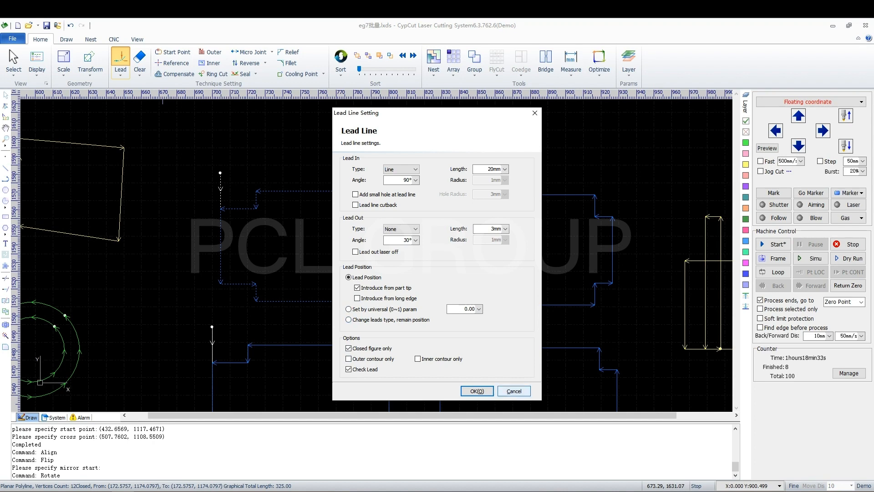
{"action": "left_click", "coordinate": [477, 390]}
Step: Clear the lead line from the selected upper-left part
{"action": "left_click", "coordinate": [120, 72]}
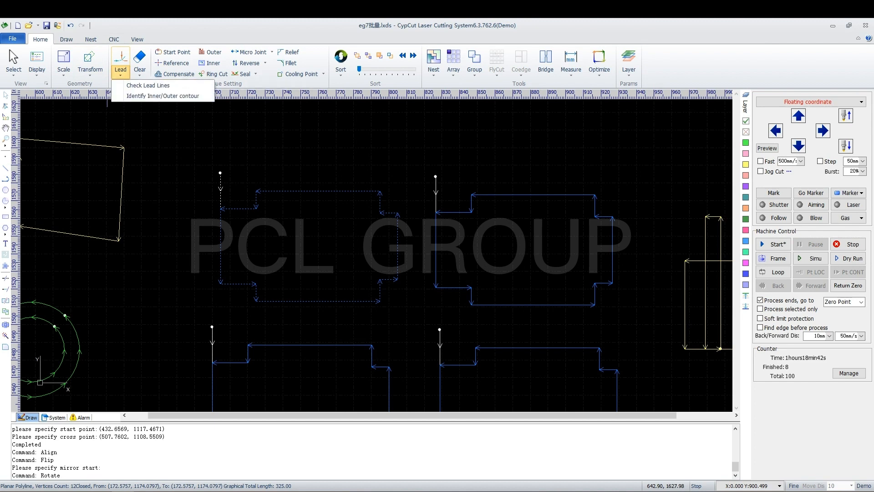
{"action": "left_click", "coordinate": [140, 66]}
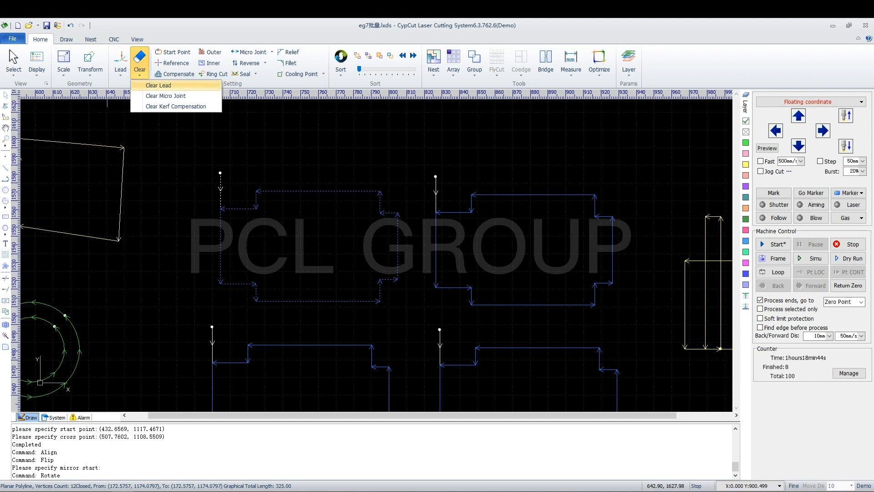
{"action": "left_click", "coordinate": [159, 86]}
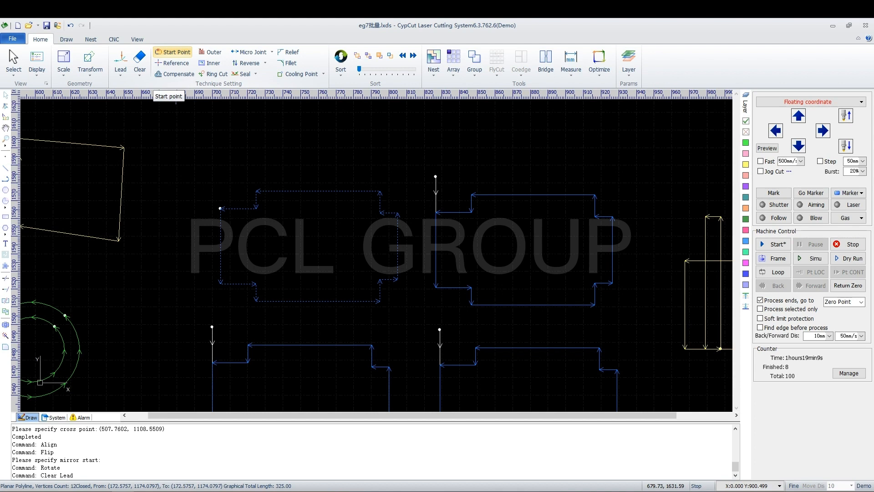
Step: Move the start point of the upper-left blue notched part to the corner at the bottom of its left edge
{"action": "left_click", "coordinate": [173, 52]}
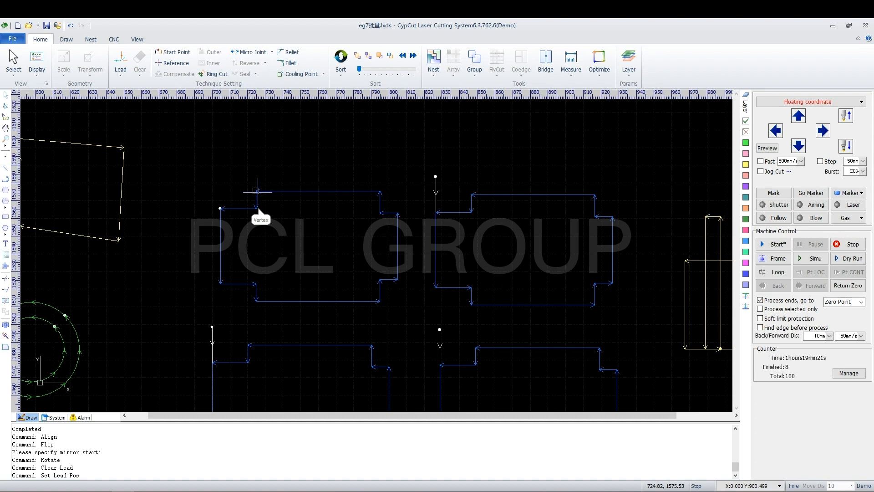
{"action": "left_click", "coordinate": [256, 209]}
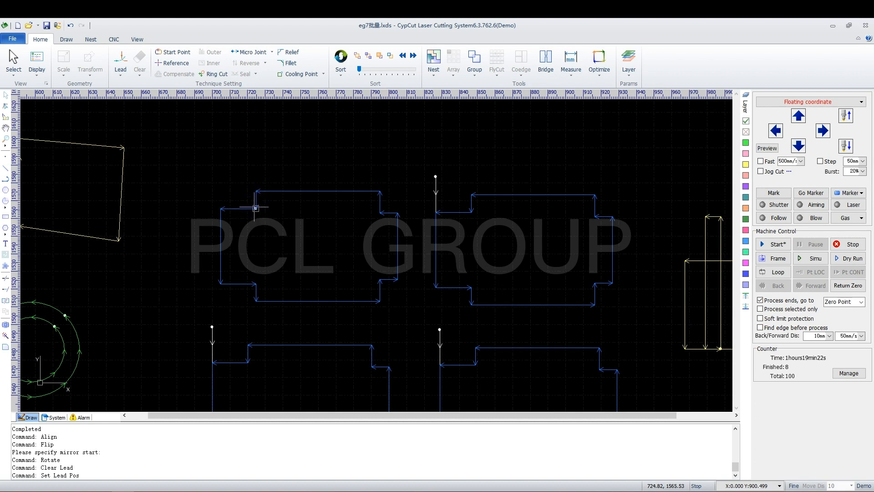
{"action": "left_click", "coordinate": [220, 209]}
{"action": "left_click", "coordinate": [222, 284]}
{"action": "scroll", "coordinate": [557, 149], "scroll_direction": "down", "scroll_amount": 2}
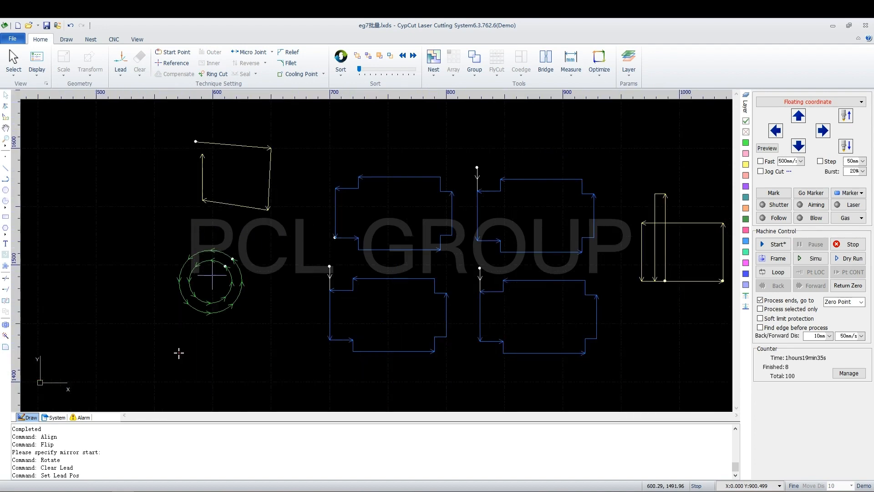
{"action": "scroll", "coordinate": [179, 353], "scroll_direction": "up", "scroll_amount": 4}
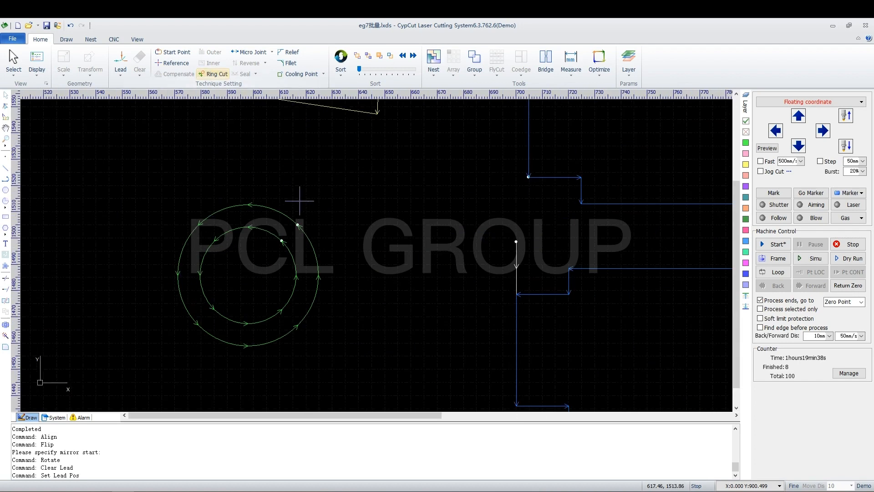
{"action": "right_click", "coordinate": [300, 200]}
{"action": "left_click", "coordinate": [321, 207]}
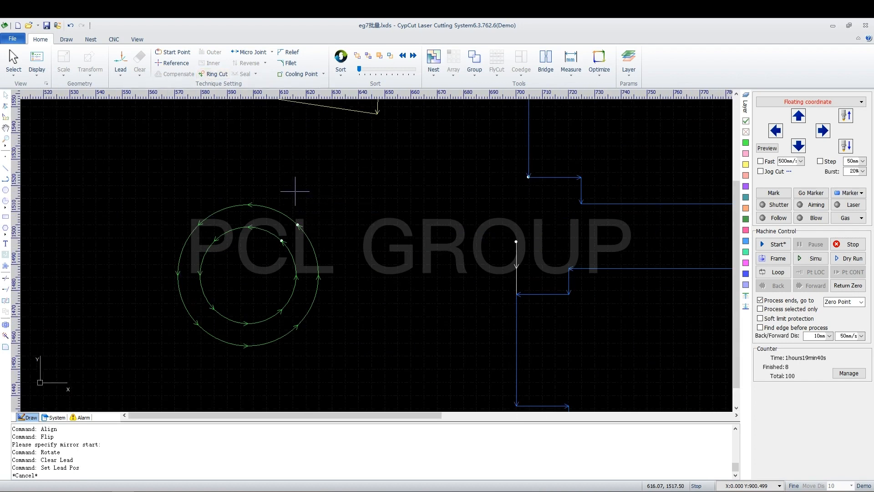
Step: Apply kerf compensation to both green circles with 0.1 mm outer and inner widths, sharp corners, and inner shrink, outer expand
{"action": "left_click_drag", "start_coordinate": [295, 191], "coordinate": [244, 292]}
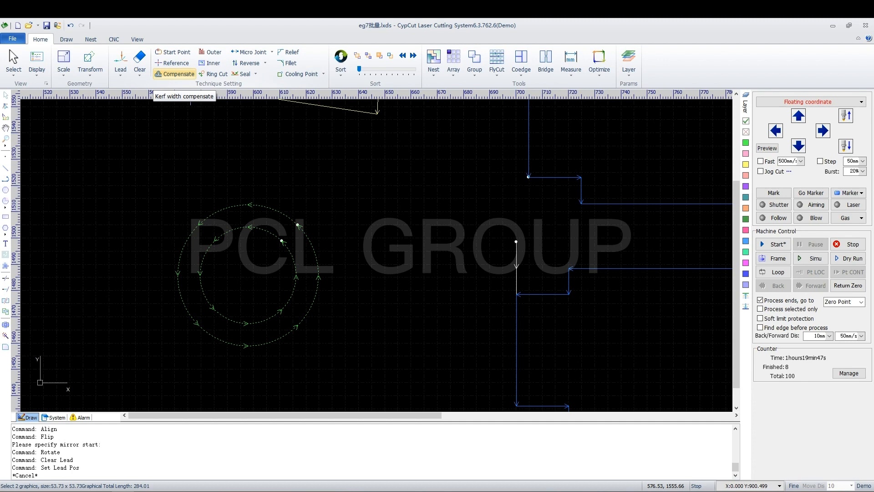
{"action": "left_click", "coordinate": [175, 73]}
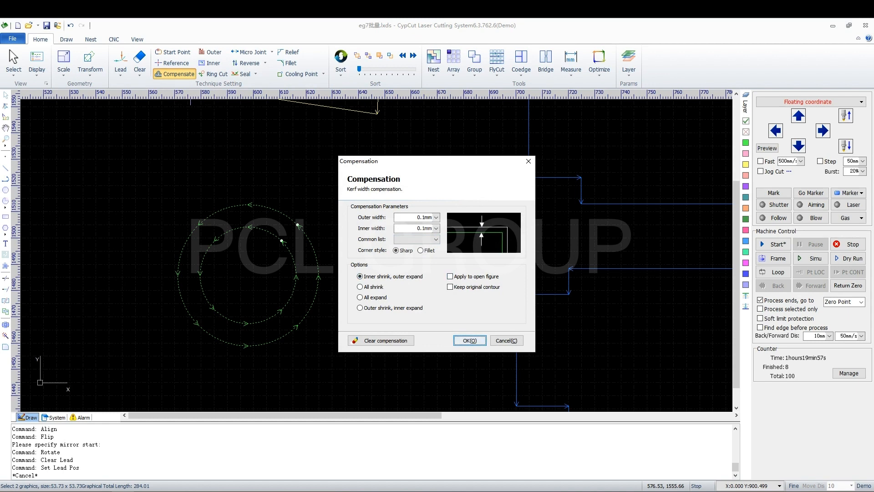
{"action": "left_click", "coordinate": [470, 340]}
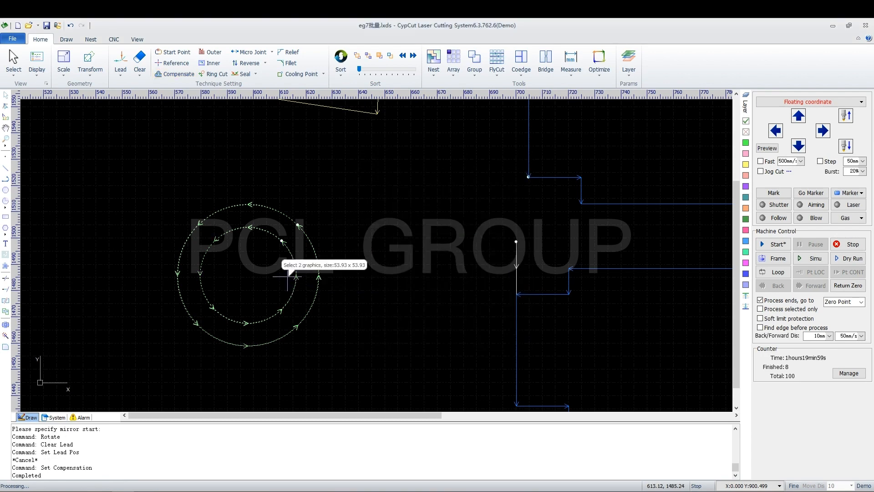
{"action": "scroll", "coordinate": [287, 276], "scroll_direction": "up", "scroll_amount": 3}
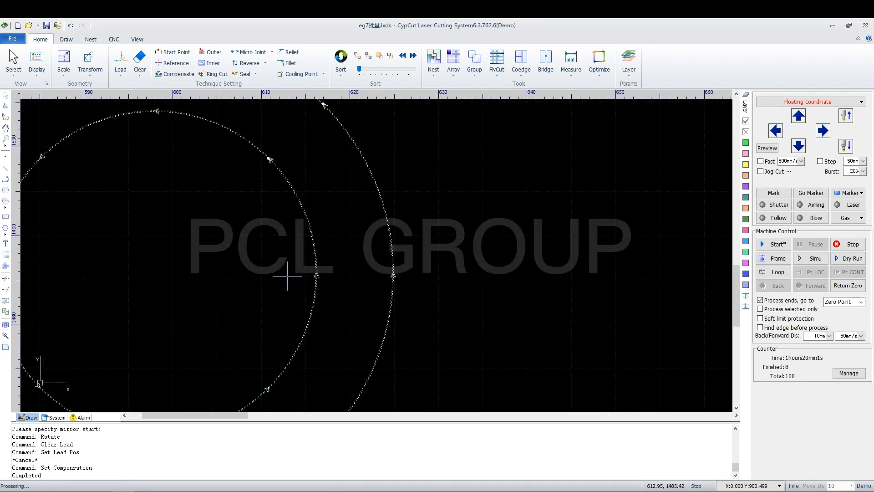
{"action": "scroll", "coordinate": [314, 262], "scroll_direction": "up", "scroll_amount": 2}
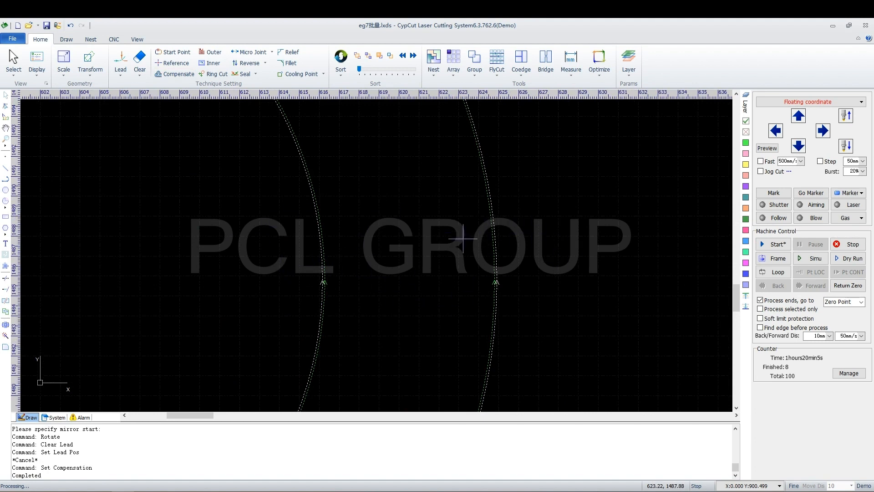
{"action": "scroll", "coordinate": [482, 249], "scroll_direction": "down", "scroll_amount": 3}
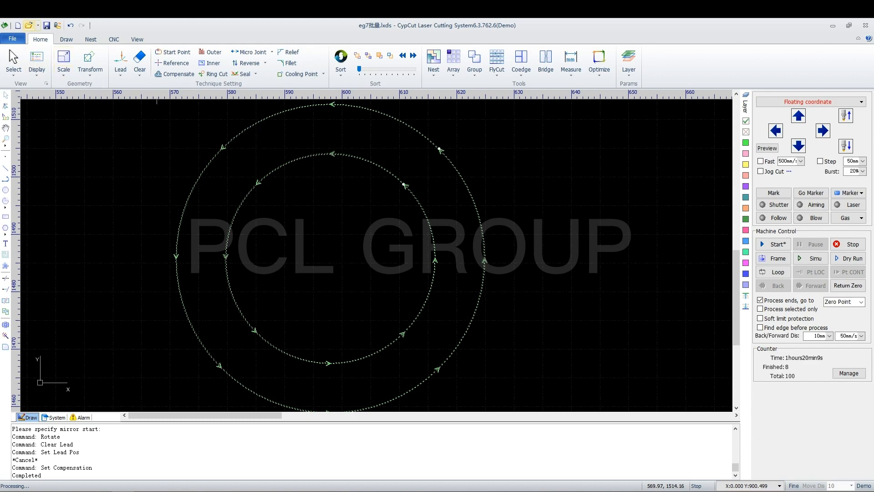
Step: Open the file eg阴切阳切 without saving the changes to the current drawing
{"action": "left_click", "coordinate": [29, 25]}
{"action": "left_click", "coordinate": [436, 272]}
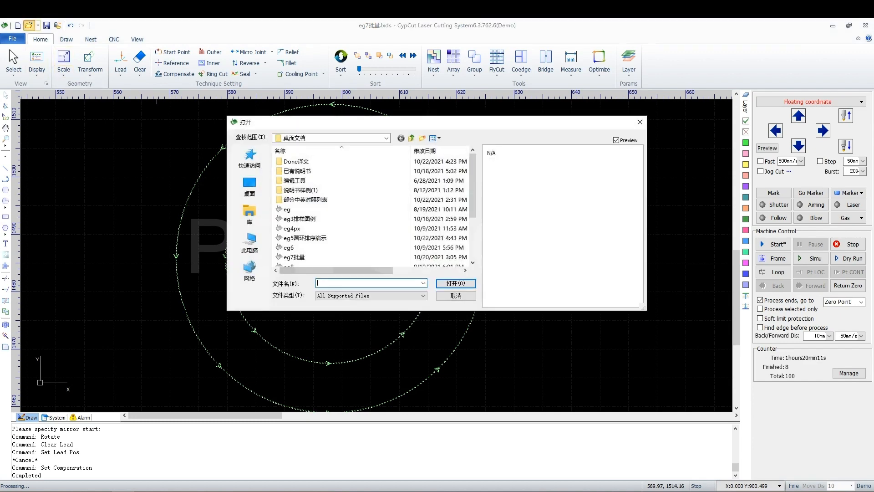
{"action": "scroll", "coordinate": [319, 255], "scroll_direction": "down", "scroll_amount": 2}
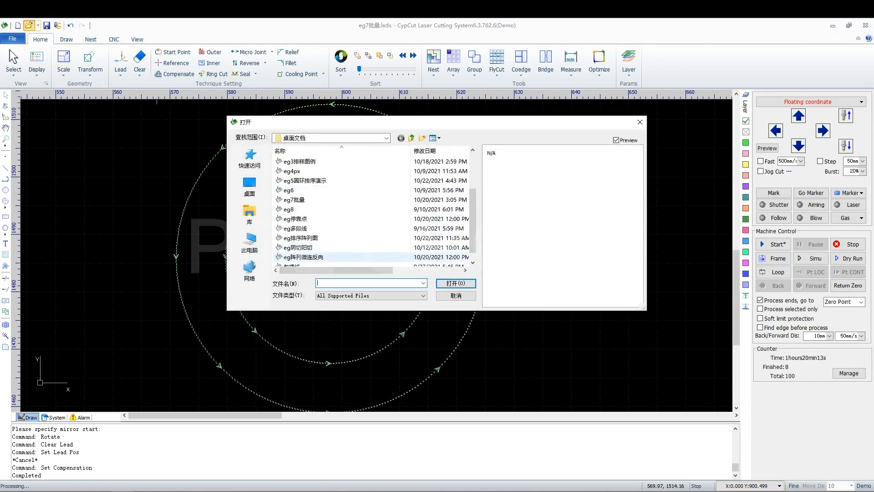
{"action": "left_click", "coordinate": [348, 257]}
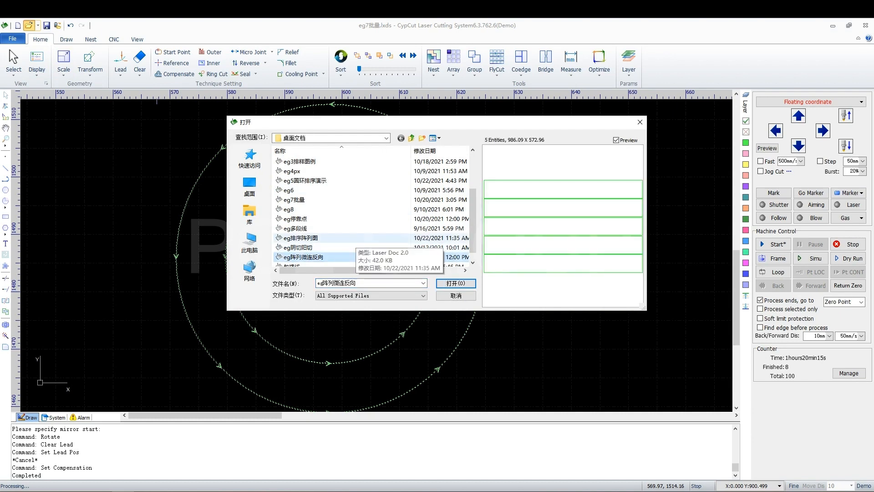
{"action": "left_click", "coordinate": [328, 247]}
{"action": "left_click", "coordinate": [456, 283]}
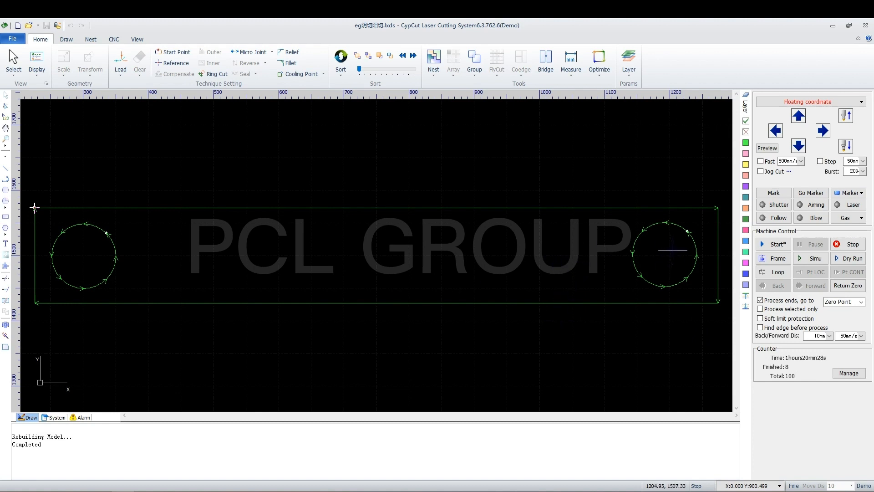
Step: Add 20 mm line lead-ins at 90° to the rectangle and both circles, and identify the inner and outer contours
{"action": "left_click_drag", "start_coordinate": [729, 195], "coordinate": [170, 384]}
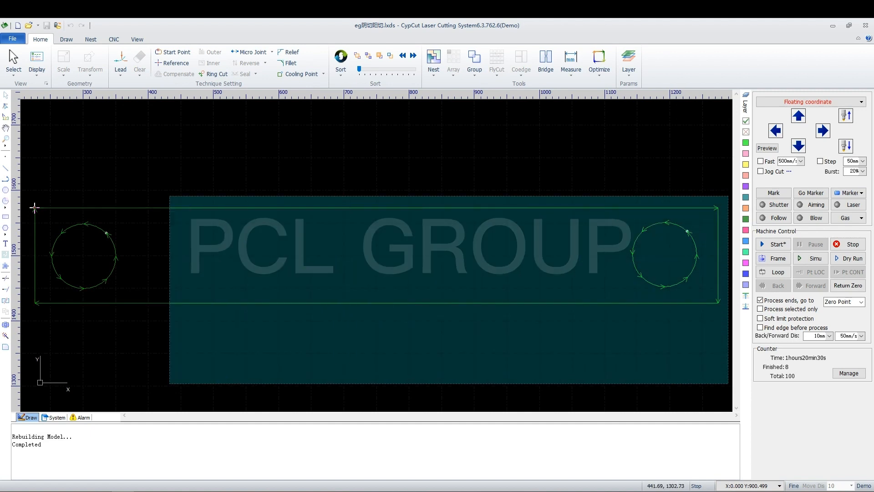
{"action": "left_click_drag", "start_coordinate": [34, 208], "coordinate": [34, 208]}
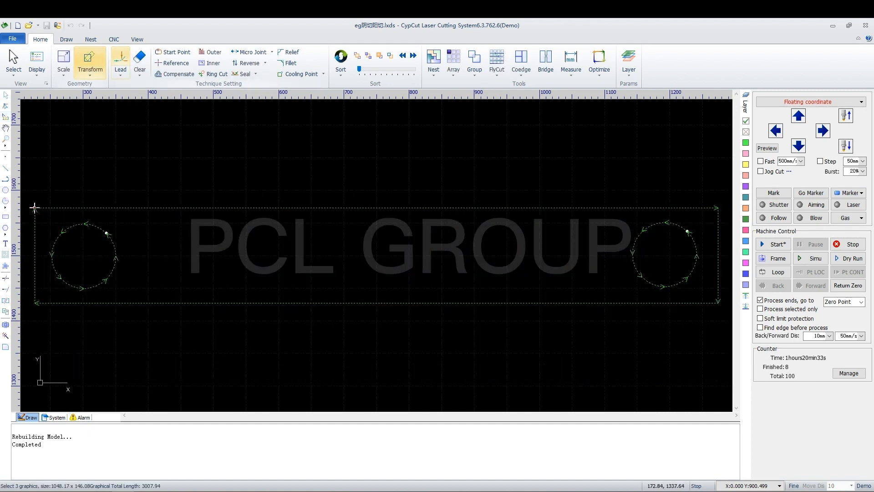
{"action": "left_click", "coordinate": [120, 59]}
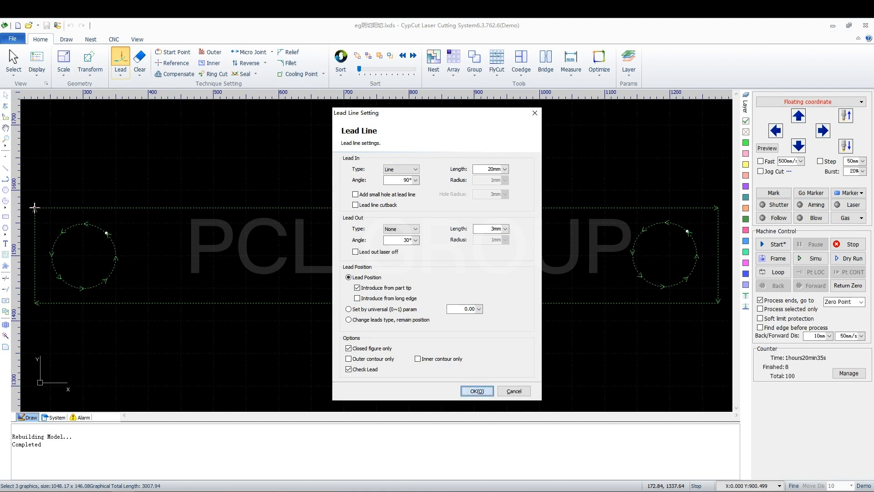
{"action": "left_click", "coordinate": [477, 391]}
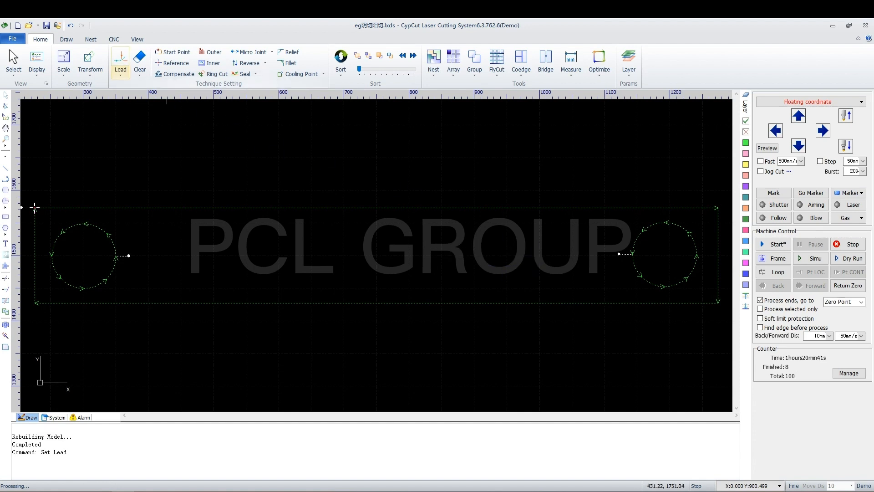
{"action": "left_click", "coordinate": [120, 71]}
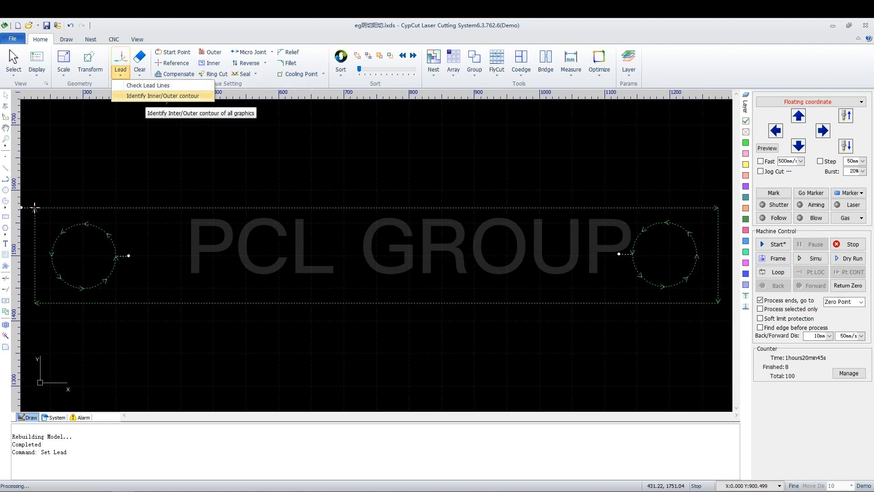
{"action": "left_click", "coordinate": [139, 96]}
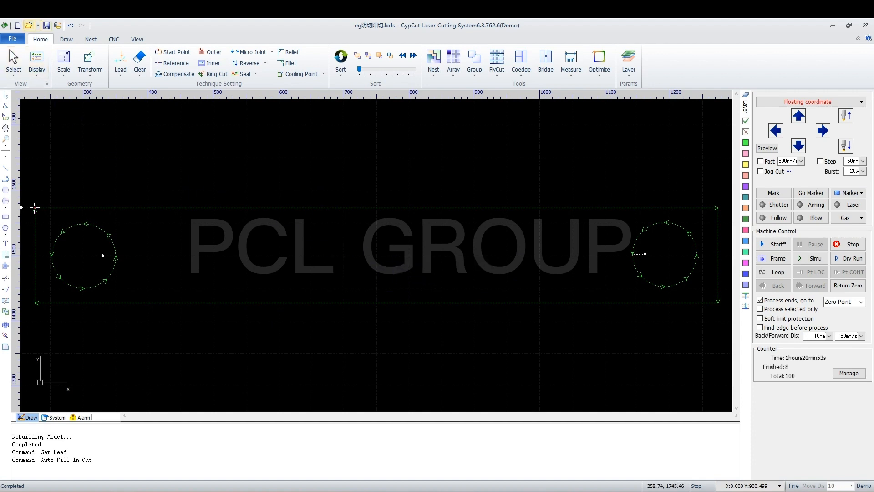
Step: Open the file eg阵列微连反向, discarding the changes to the current drawing
{"action": "left_click", "coordinate": [28, 25]}
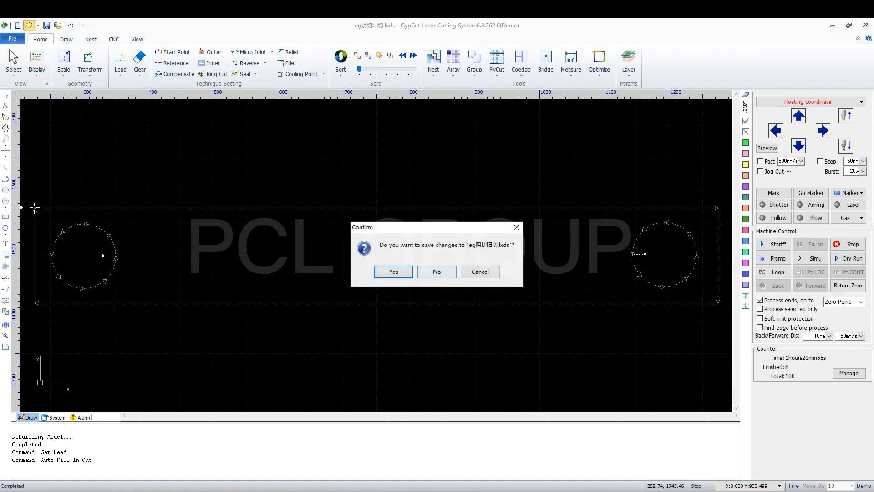
{"action": "left_click", "coordinate": [437, 272]}
{"action": "scroll", "coordinate": [319, 228], "scroll_direction": "down", "scroll_amount": 3}
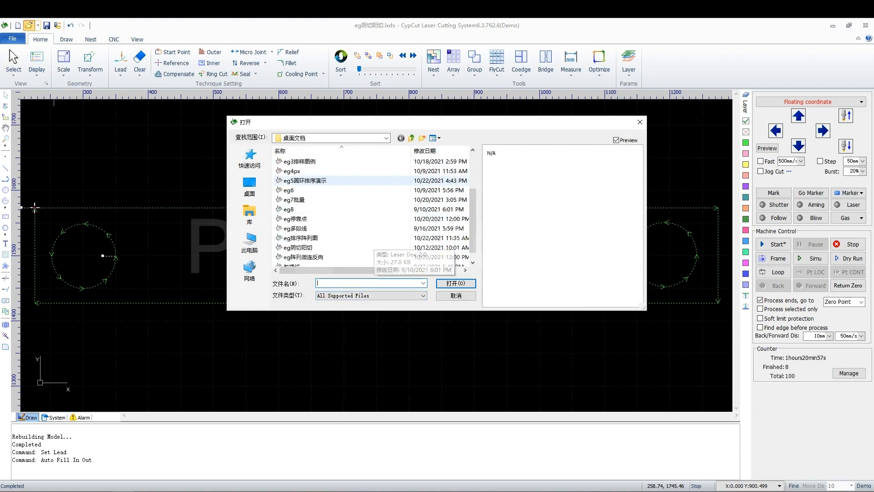
{"action": "left_click", "coordinate": [300, 247]}
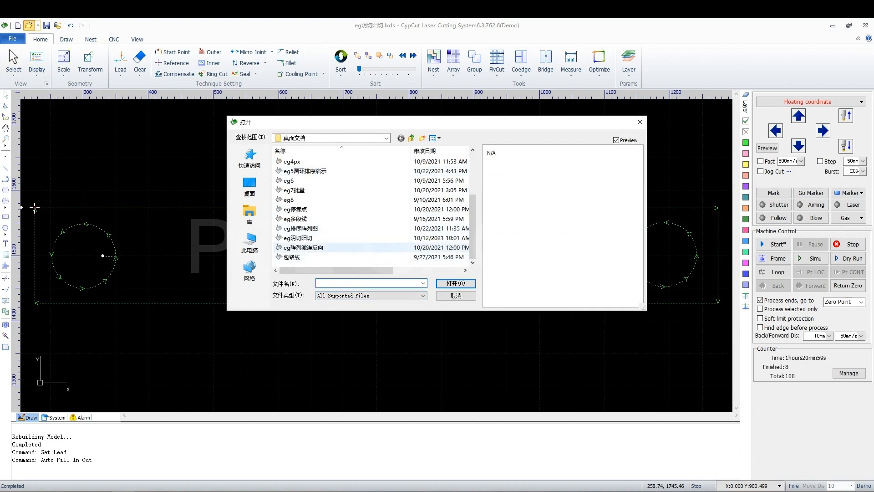
{"action": "left_click", "coordinate": [456, 283]}
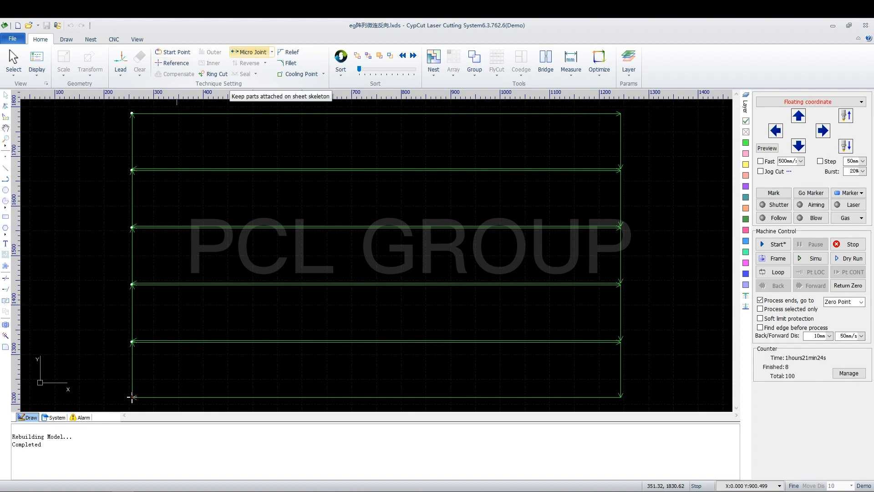
Step: Add a 2 mm manual micro joint on the upper edge of the topmost rectangle, near its left end
{"action": "left_click", "coordinate": [250, 51]}
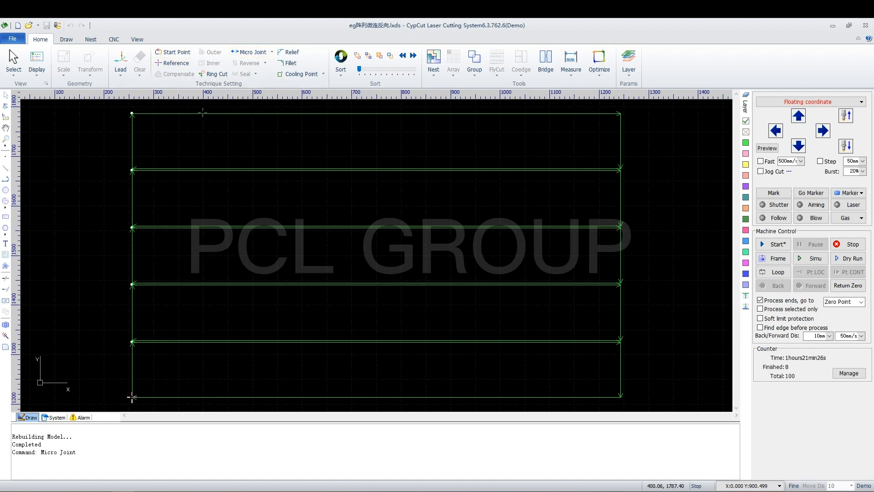
{"action": "left_click", "coordinate": [131, 397]}
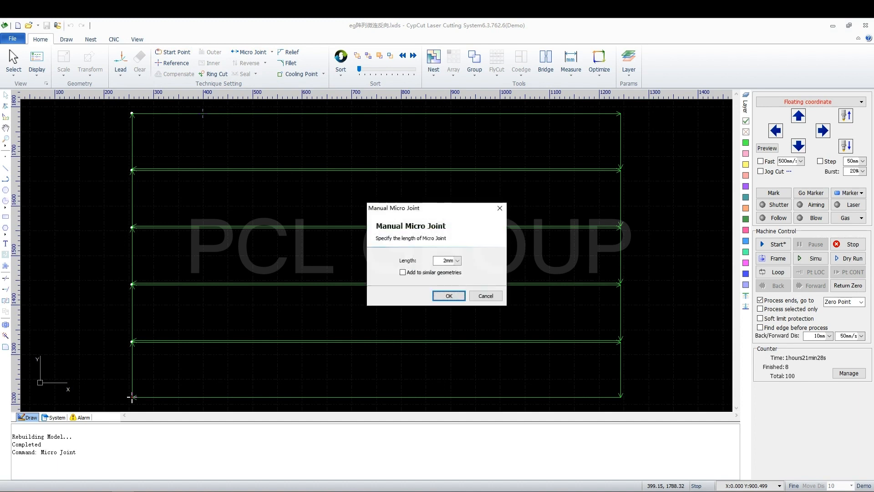
{"action": "left_click", "coordinate": [448, 296]}
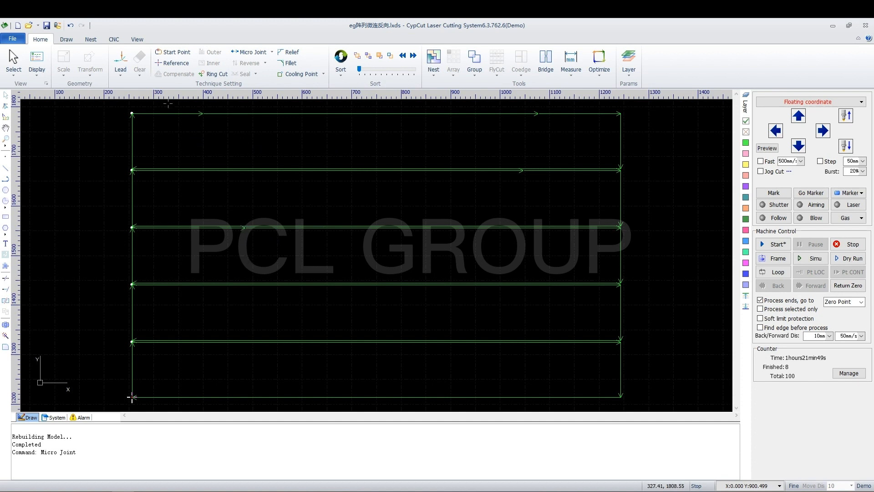
{"action": "left_click", "coordinate": [271, 52]}
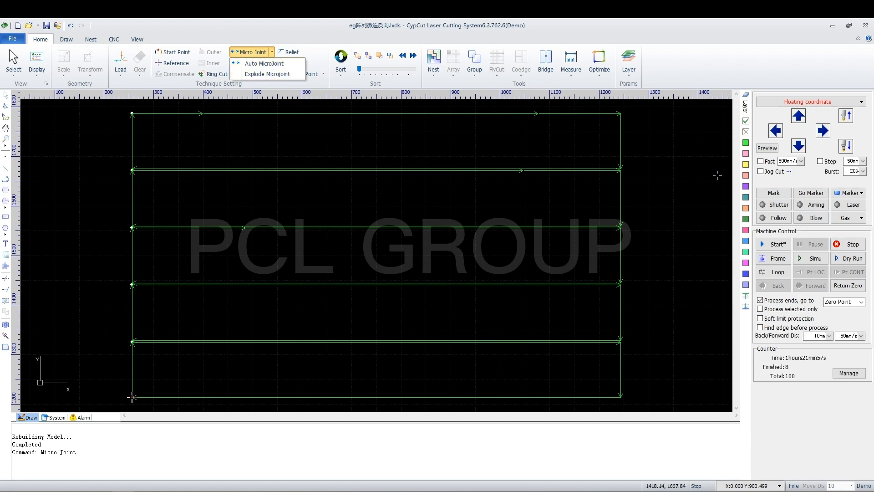
{"action": "left_click", "coordinate": [252, 53]}
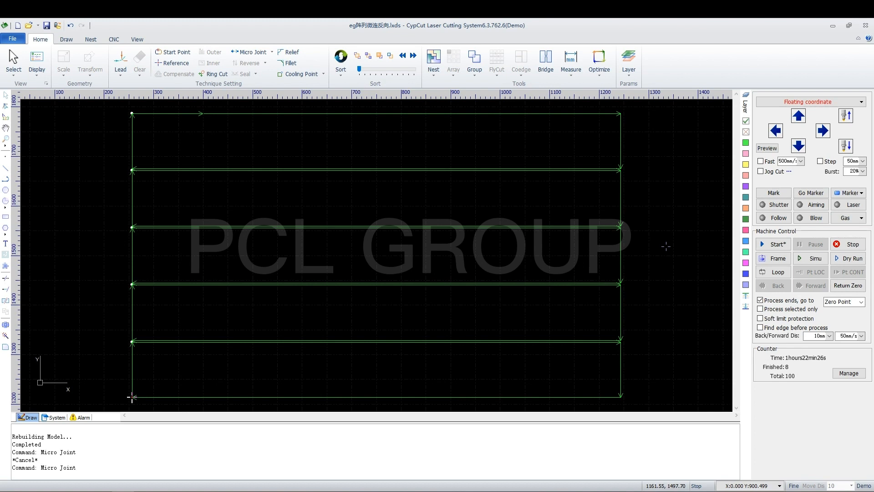
Step: Simulate the cutting of the rectangles without sorting the new graphics, and stop the simulation
{"action": "left_click", "coordinate": [810, 258]}
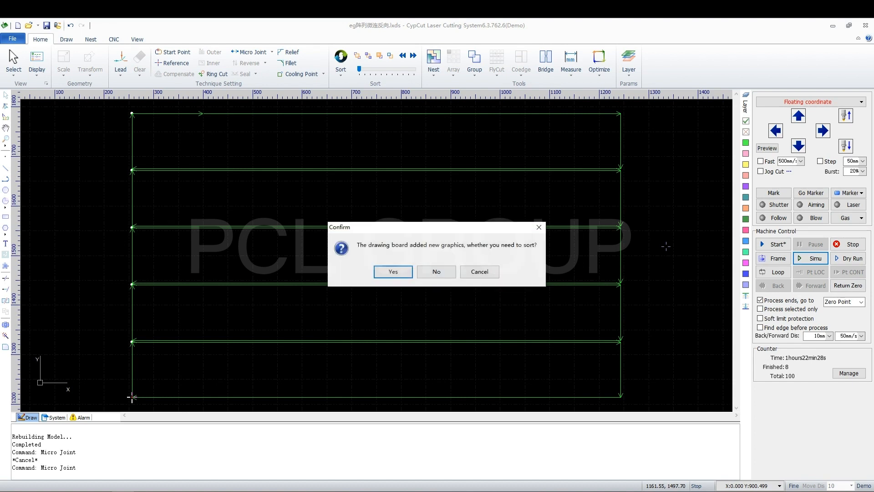
{"action": "left_click", "coordinate": [436, 271]}
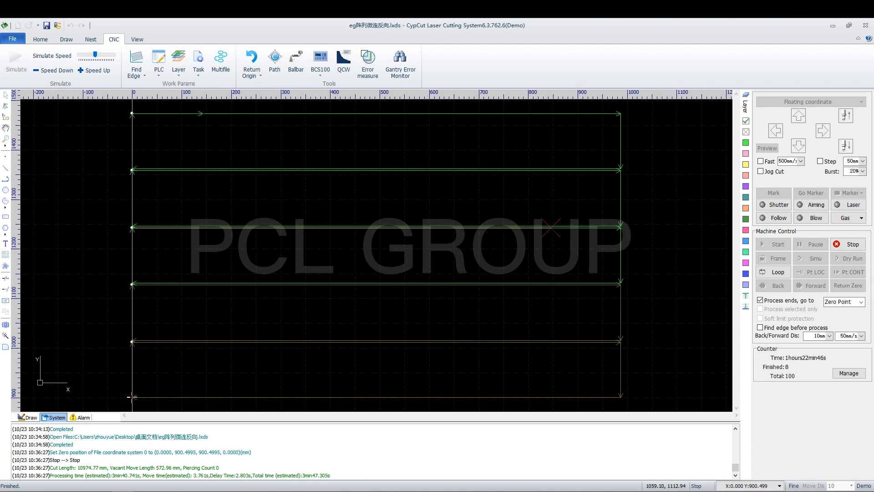
{"action": "left_click", "coordinate": [850, 244]}
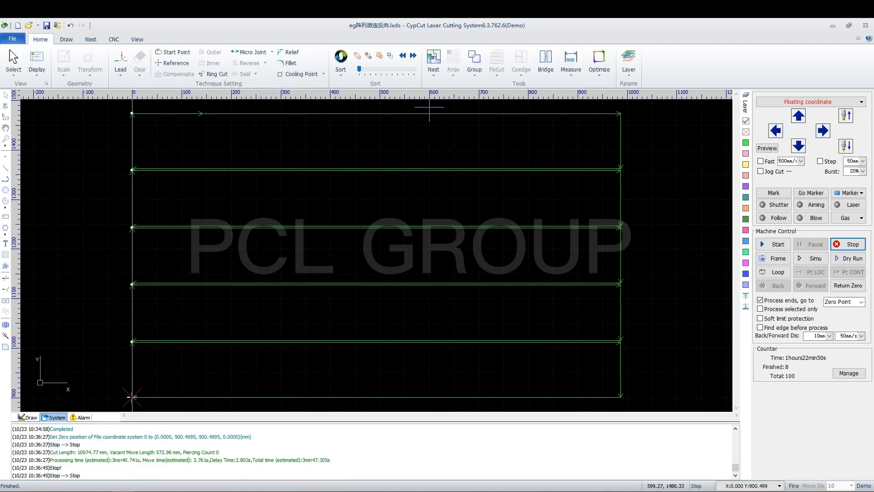
Step: Reverse the cutting direction of all five rectangles
{"action": "left_click_drag", "start_coordinate": [429, 107], "coordinate": [328, 315]}
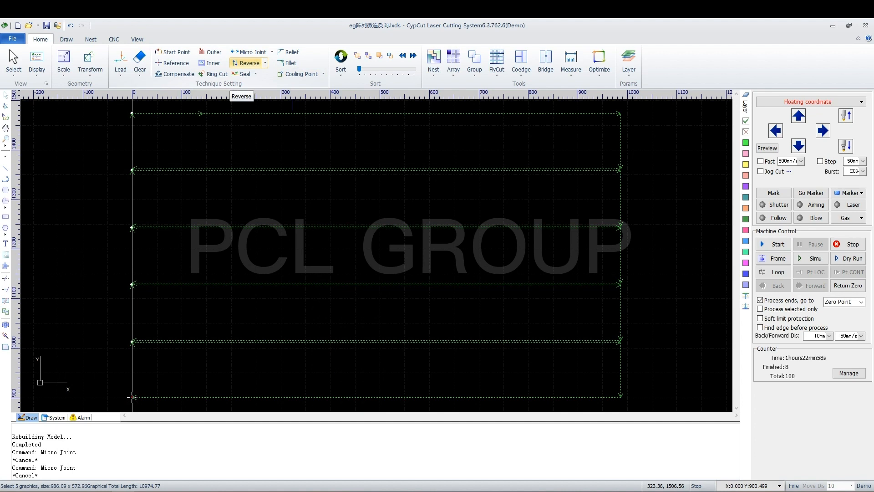
{"action": "left_click", "coordinate": [245, 63]}
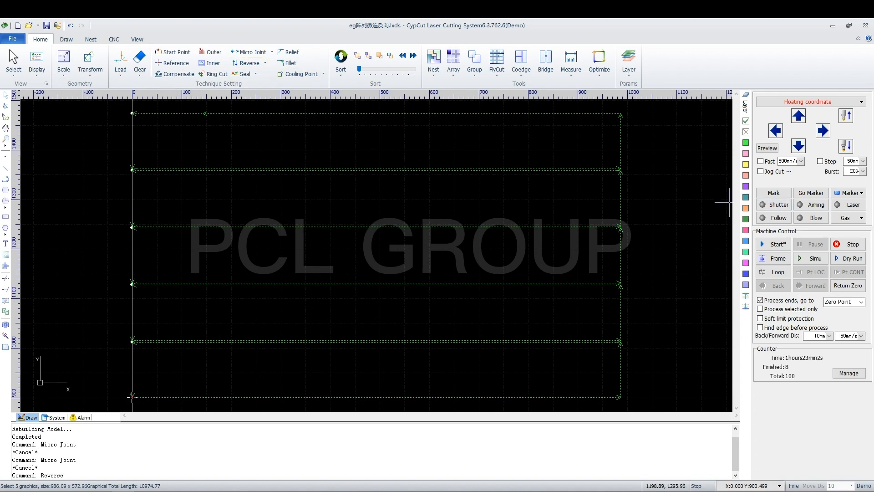
Step: Simulate the cutting of the reversed rectangles and stop the simulation
{"action": "left_click", "coordinate": [811, 259]}
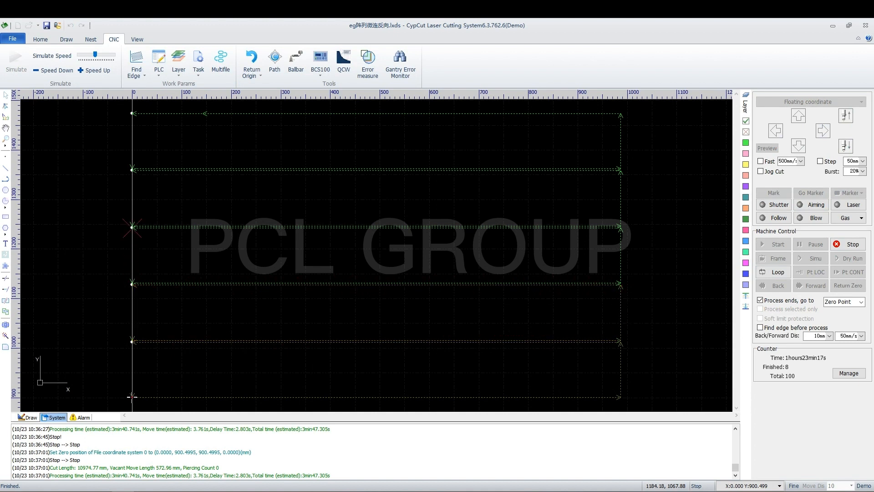
{"action": "left_click", "coordinate": [848, 244]}
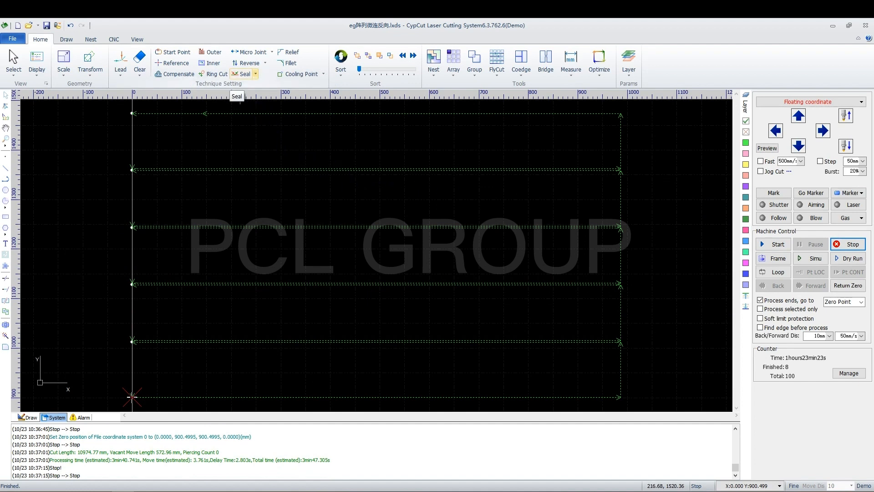
Step: Apply a gap at the cut closure of the five selected rectangles, keeping the preset gap size
{"action": "left_click", "coordinate": [241, 74]}
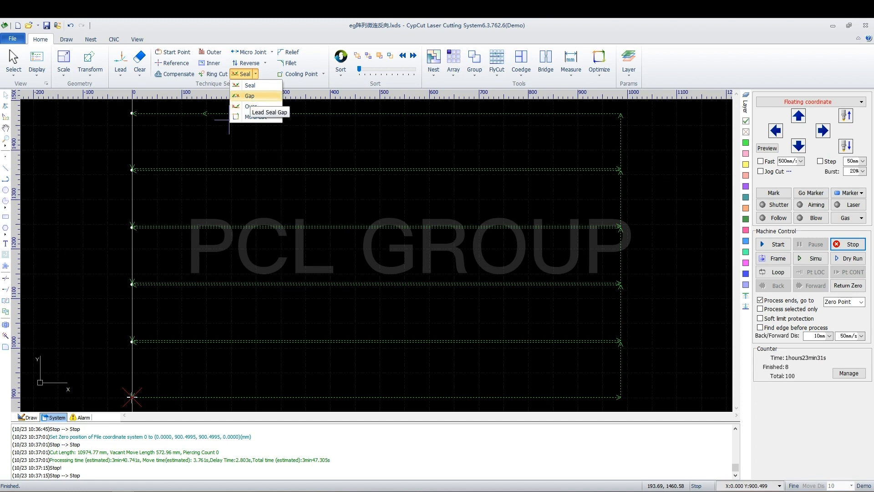
{"action": "left_click", "coordinate": [249, 97]}
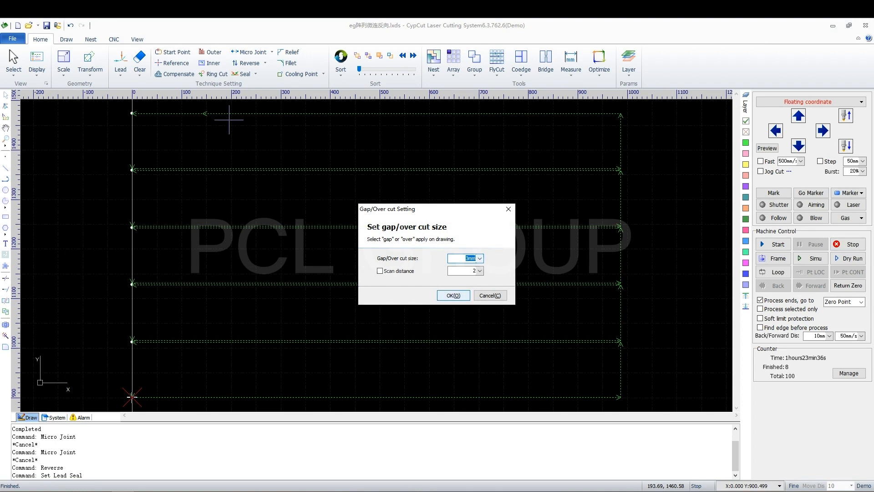
{"action": "key", "text": "Return"}
{"action": "scroll", "coordinate": [133, 167], "scroll_direction": "up", "scroll_amount": 2}
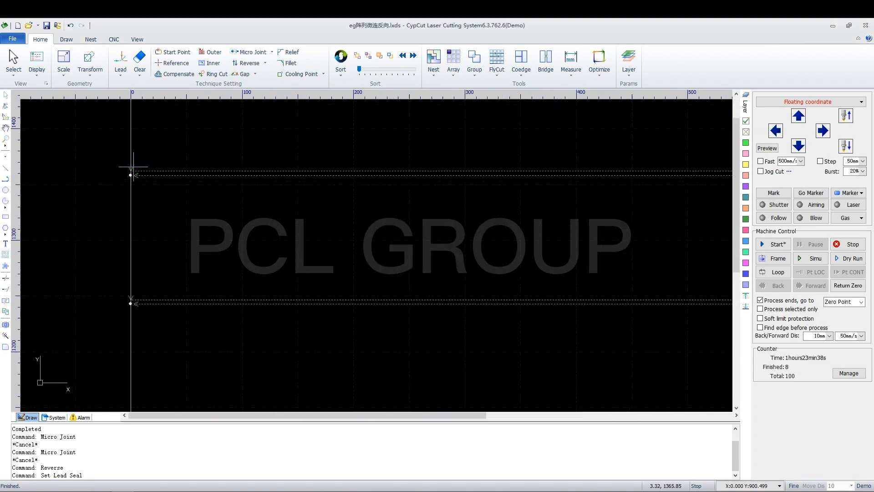
{"action": "scroll", "coordinate": [132, 169], "scroll_direction": "up", "scroll_amount": 2}
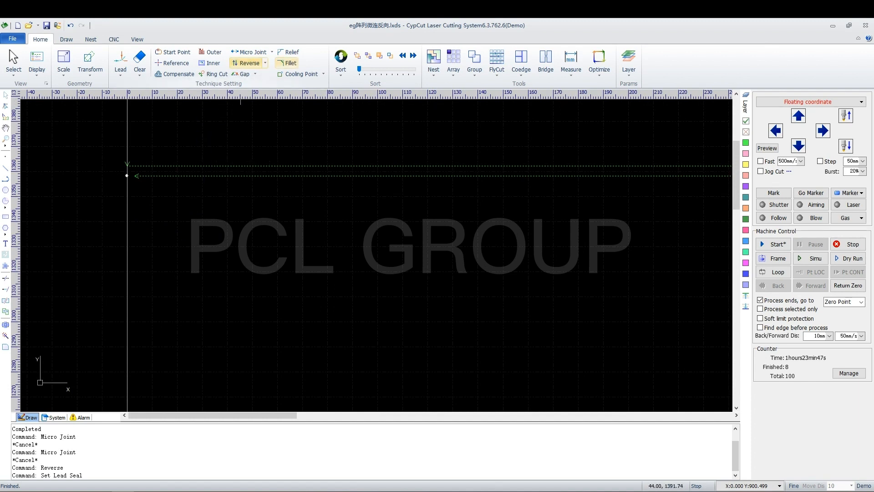
Step: Switch the cut closure of the five rectangles to Seal
{"action": "left_click", "coordinate": [255, 74]}
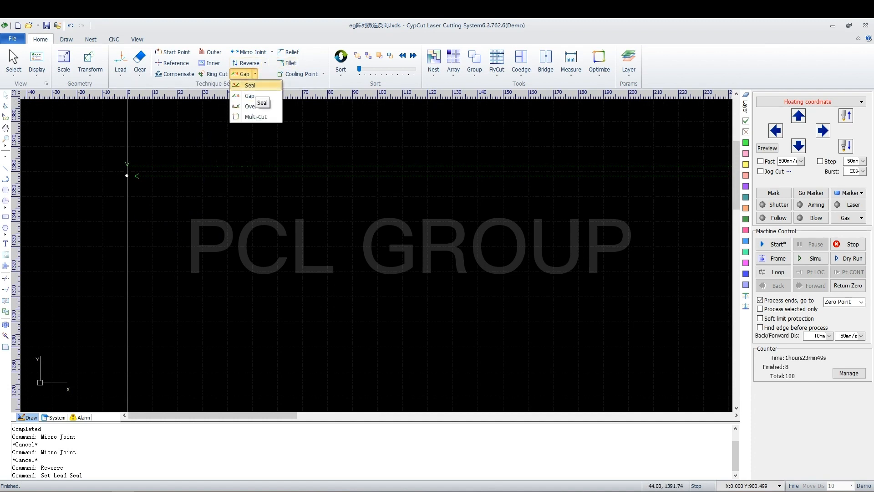
{"action": "left_click", "coordinate": [250, 85]}
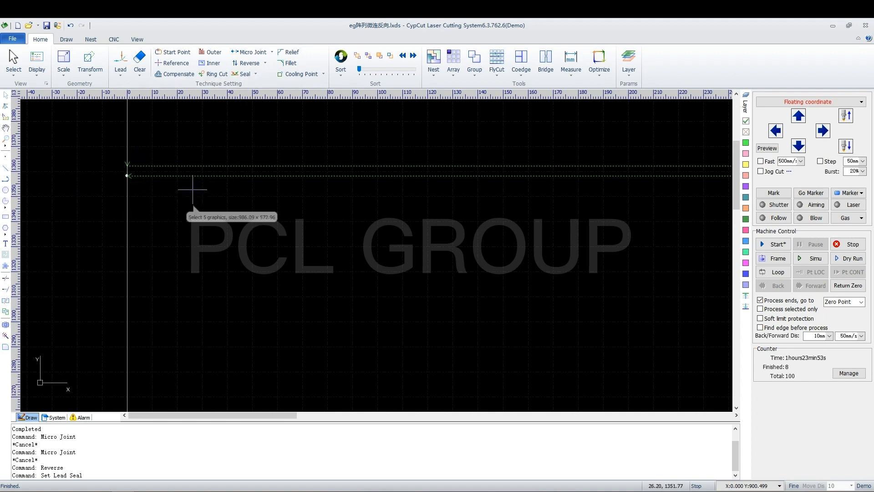
{"action": "left_click", "coordinate": [255, 74]}
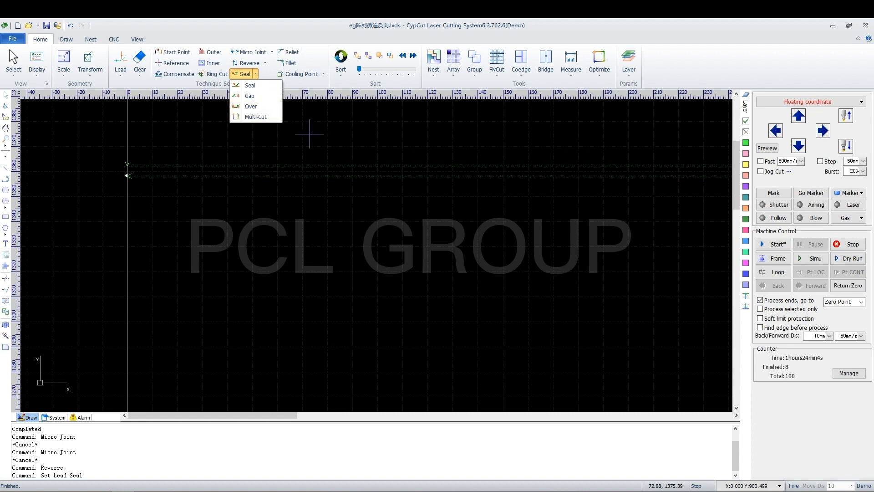
Step: Draw a six-pointed star about 168 mm wide and 195 mm high in the empty area above and to the right of the rectangles
{"action": "scroll", "coordinate": [204, 246], "scroll_direction": "down", "scroll_amount": 3}
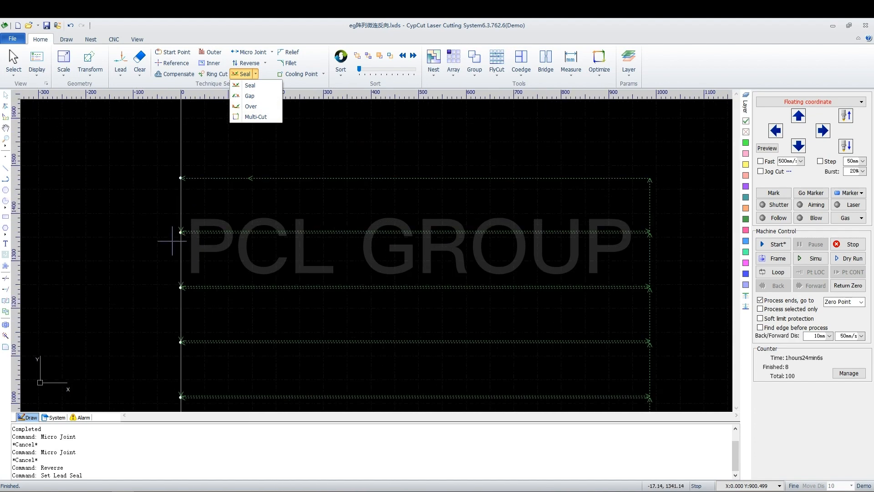
{"action": "scroll", "coordinate": [523, 164], "scroll_direction": "up", "scroll_amount": 2}
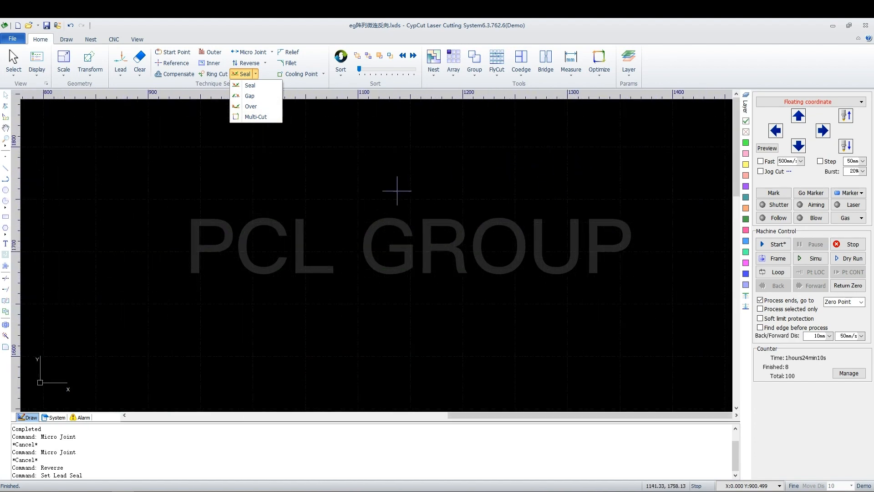
{"action": "left_click", "coordinate": [379, 165]}
{"action": "left_click", "coordinate": [378, 165]}
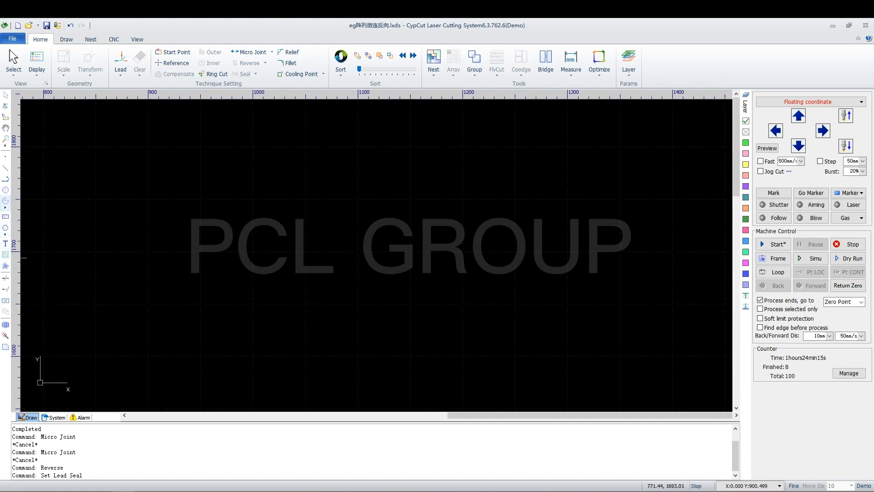
{"action": "left_click", "coordinate": [5, 229]}
{"action": "left_click", "coordinate": [27, 256]}
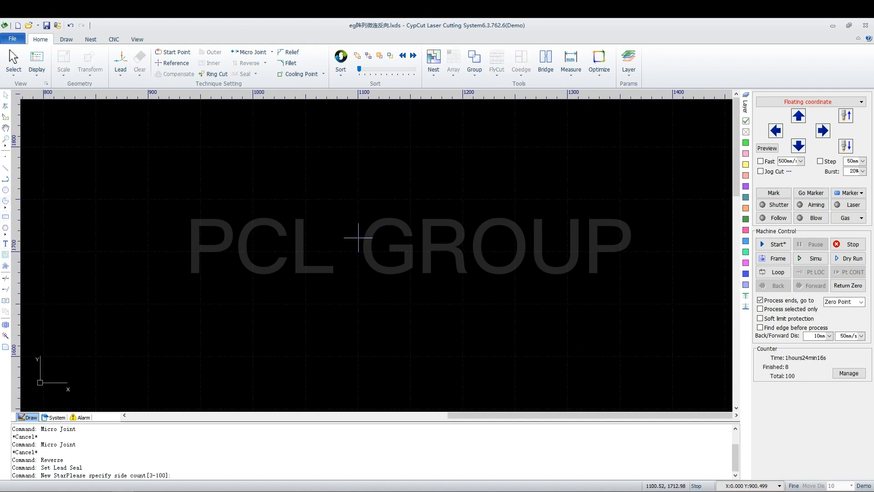
{"action": "left_click", "coordinate": [383, 193]}
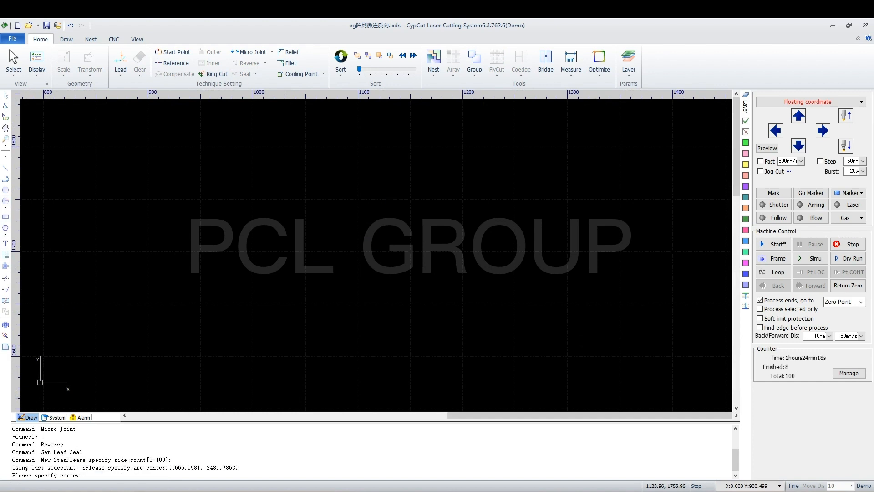
{"action": "left_click", "coordinate": [383, 294]}
{"action": "left_click", "coordinate": [404, 232]}
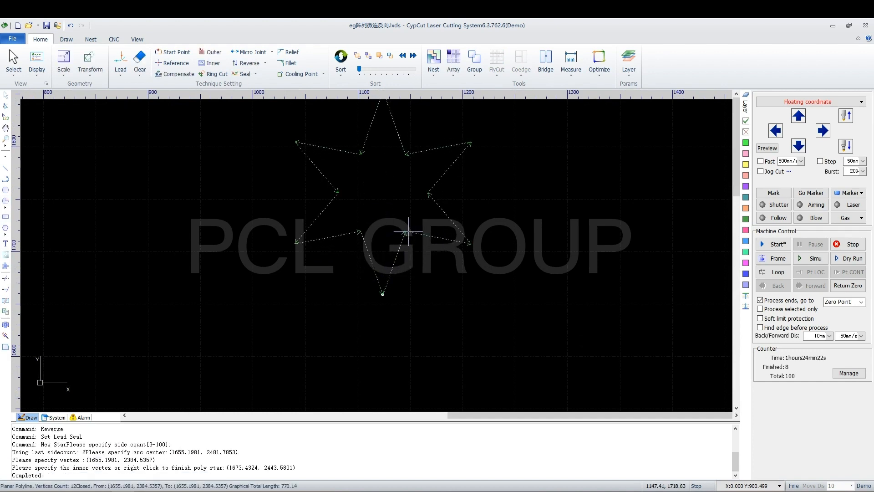
Step: Apply Ring Cut to the star with max angle 85°, min length 3 mm, extend length 8 mm and the Auto option
{"action": "scroll", "coordinate": [427, 116], "scroll_direction": "up", "scroll_amount": 2}
{"action": "scroll", "coordinate": [401, 371], "scroll_direction": "down", "scroll_amount": 1}
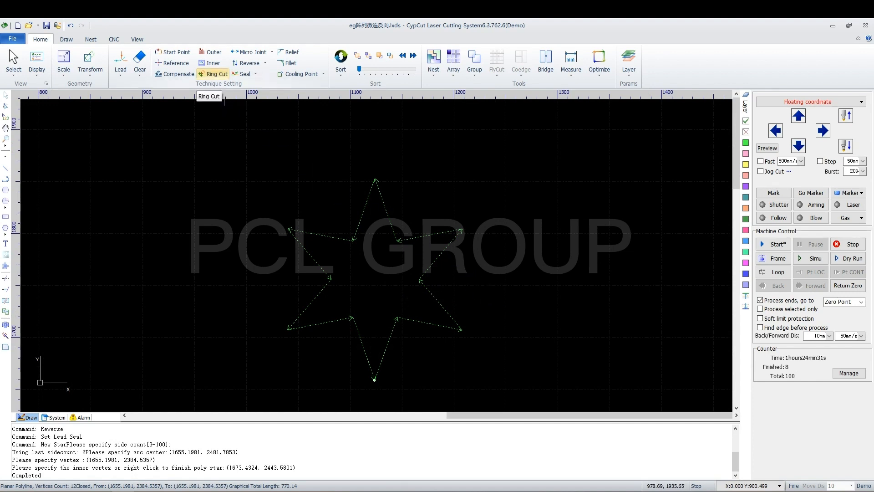
{"action": "left_click", "coordinate": [214, 74]}
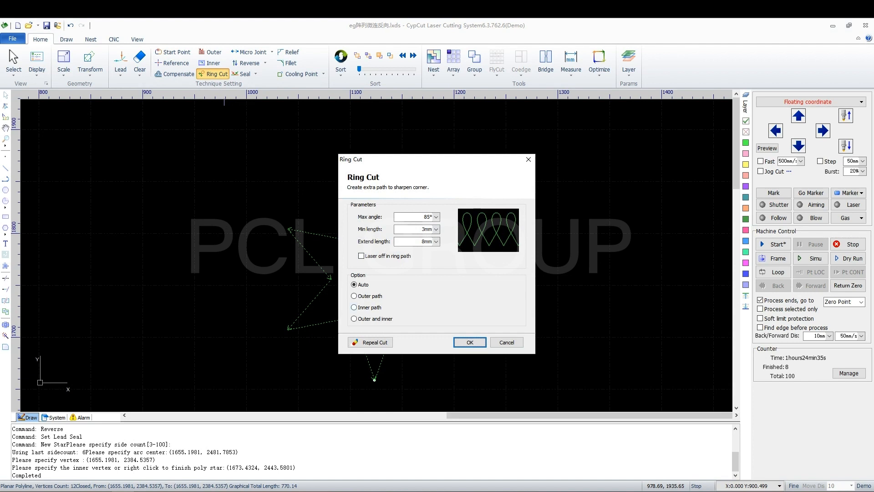
{"action": "left_click", "coordinate": [470, 342]}
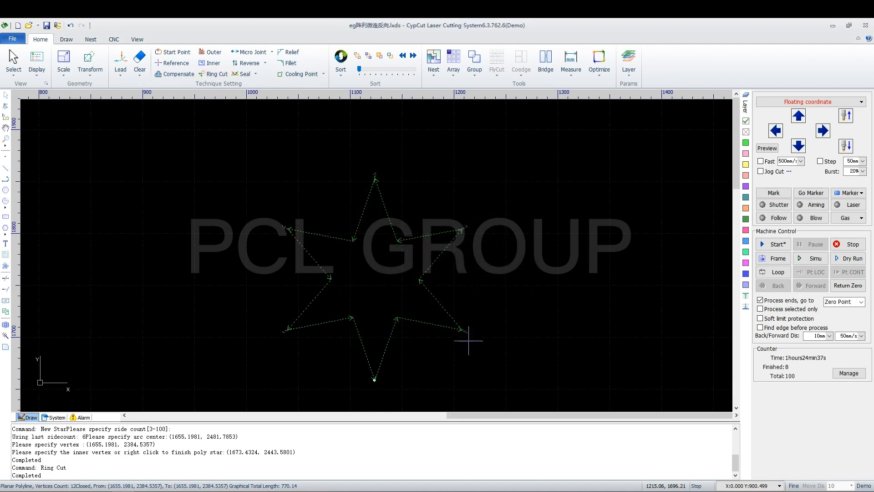
{"action": "scroll", "coordinate": [457, 231], "scroll_direction": "up", "scroll_amount": 6}
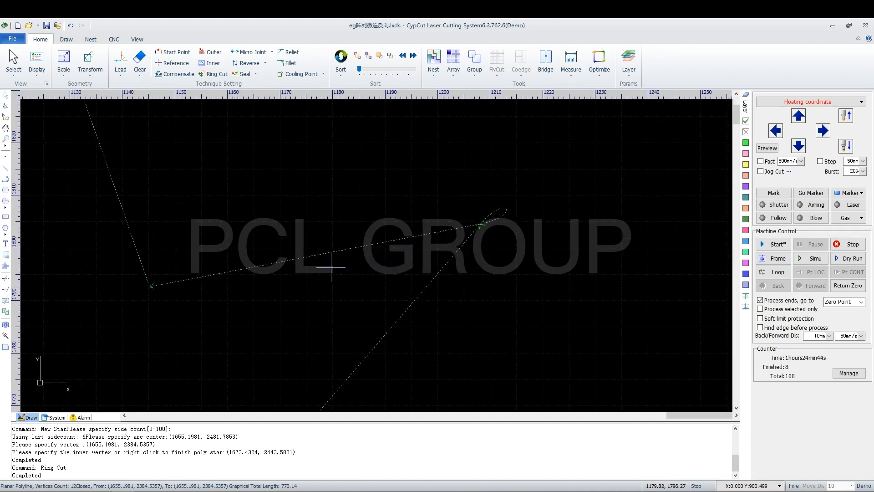
{"action": "scroll", "coordinate": [254, 276], "scroll_direction": "down", "scroll_amount": 3}
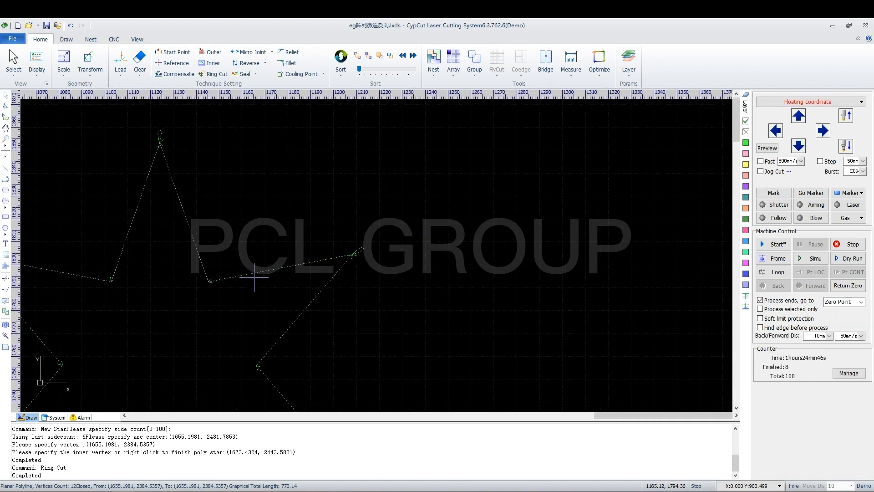
{"action": "scroll", "coordinate": [254, 277], "scroll_direction": "down", "scroll_amount": 1}
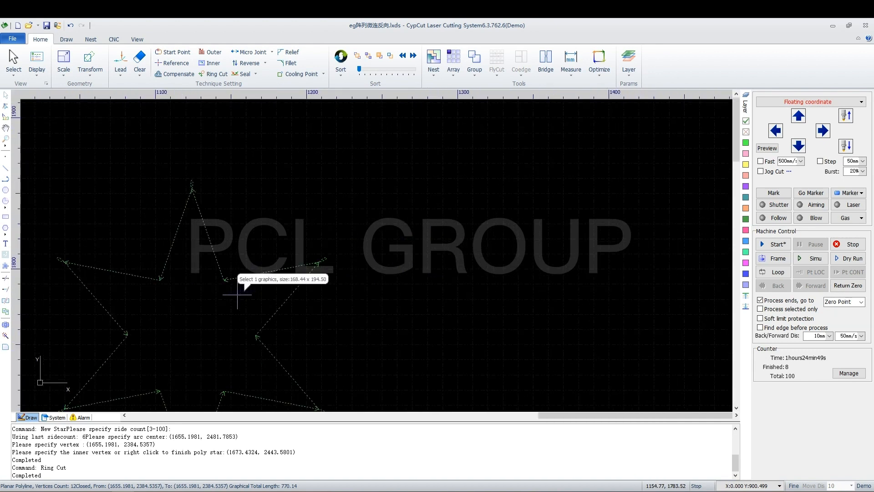
Step: Create a Rectangle of Corner Open, 400 wide and 250 high with 40 by 40 corner openings, and place it left of the star
{"action": "scroll", "coordinate": [236, 294], "scroll_direction": "down", "scroll_amount": 3}
{"action": "scroll", "coordinate": [433, 180], "scroll_direction": "down", "scroll_amount": 2}
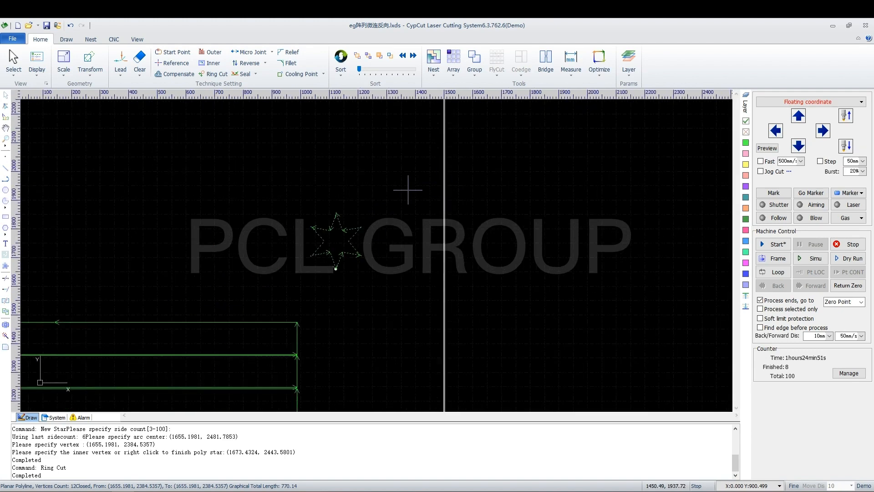
{"action": "left_click_drag", "start_coordinate": [178, 199], "coordinate": [420, 265]}
{"action": "scroll", "coordinate": [420, 265], "scroll_direction": "up", "scroll_amount": 1}
{"action": "scroll", "coordinate": [424, 258], "scroll_direction": "up", "scroll_amount": 1}
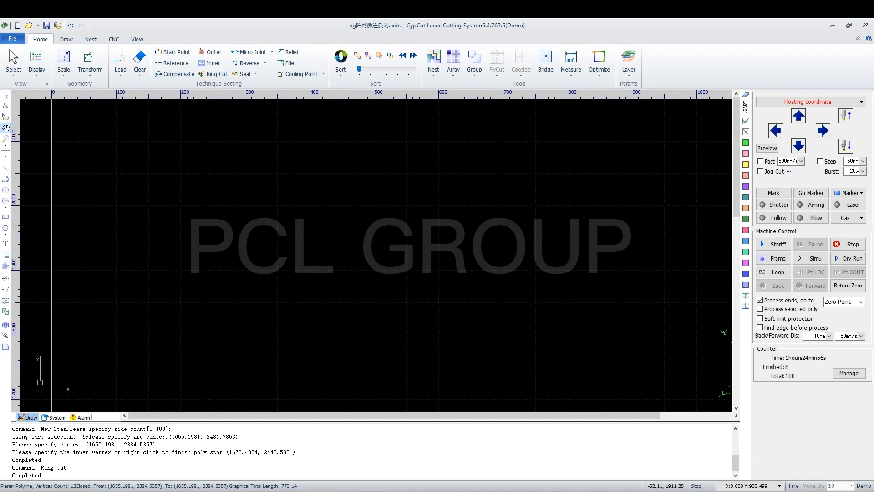
{"action": "left_click", "coordinate": [6, 265]}
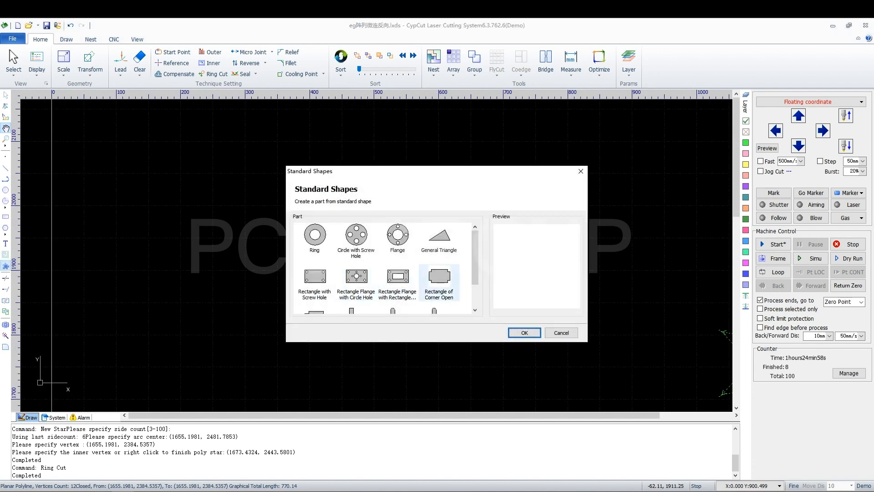
{"action": "left_click", "coordinate": [439, 281]}
{"action": "left_click", "coordinate": [525, 333]}
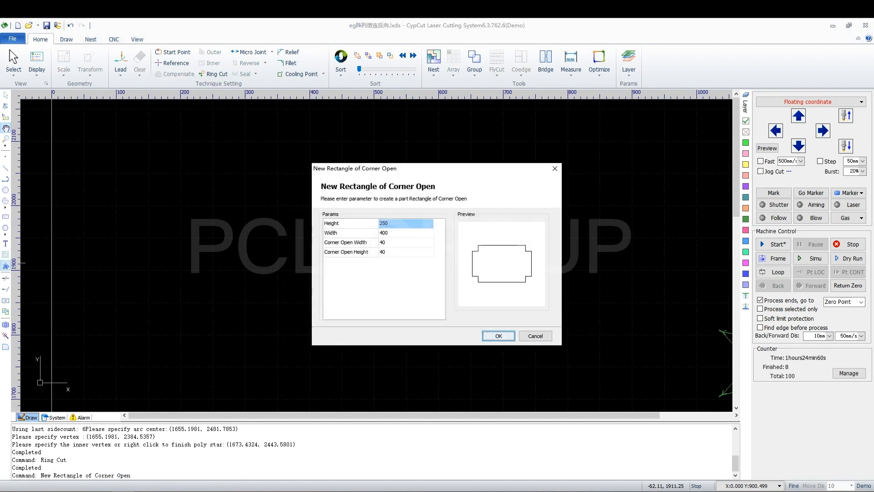
{"action": "left_click", "coordinate": [499, 336]}
{"action": "left_click", "coordinate": [261, 316]}
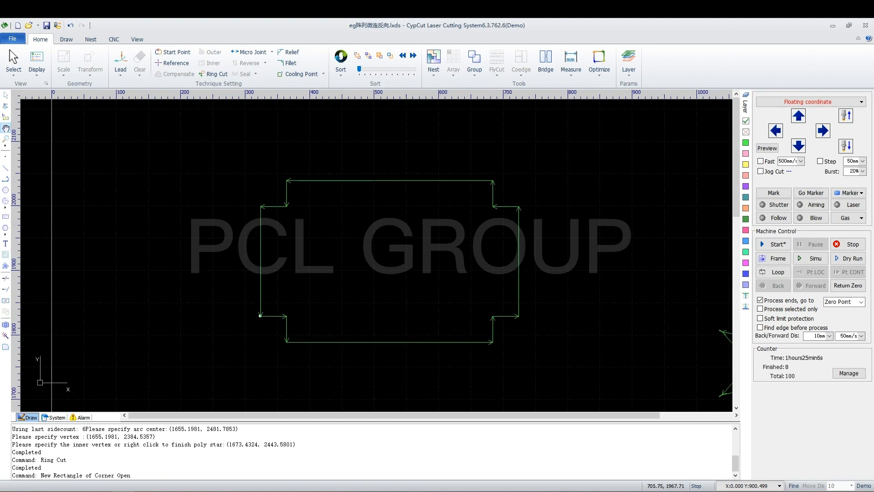
Step: Add relief with the preset radius at the four inner corners of the open-corner rectangle
{"action": "left_click", "coordinate": [289, 52]}
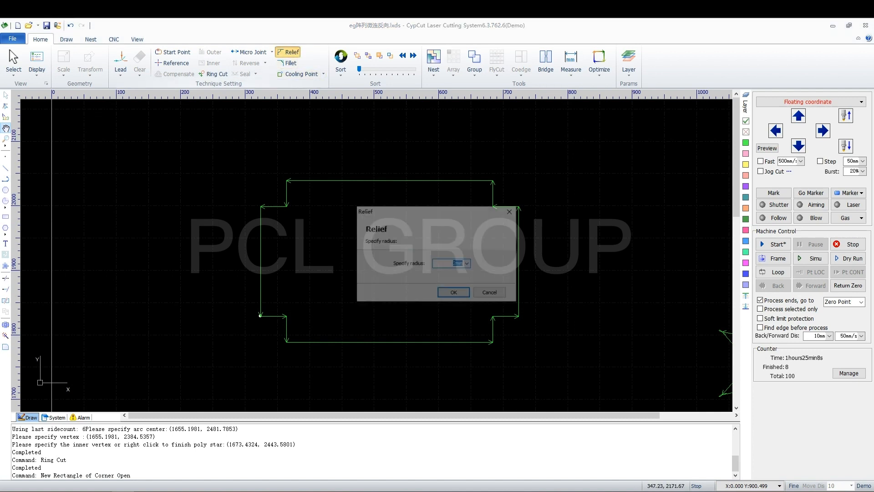
{"action": "left_click", "coordinate": [455, 293]}
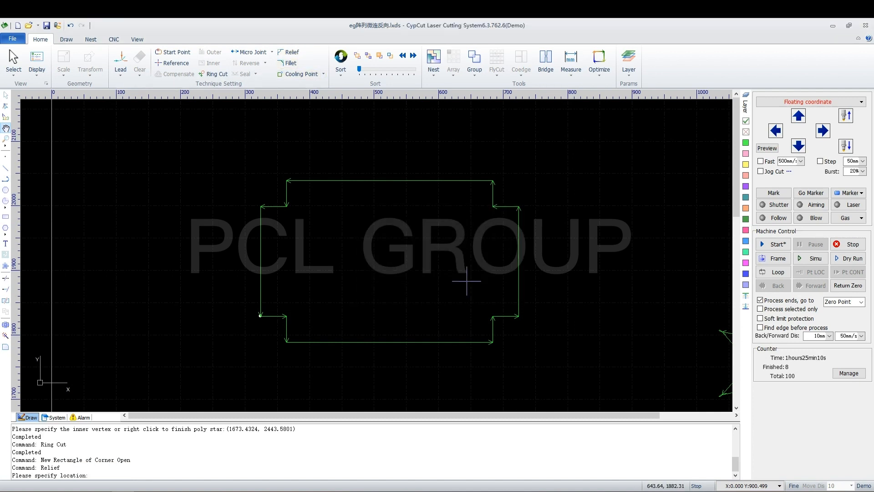
{"action": "left_click", "coordinate": [494, 206]}
{"action": "left_click", "coordinate": [493, 316]}
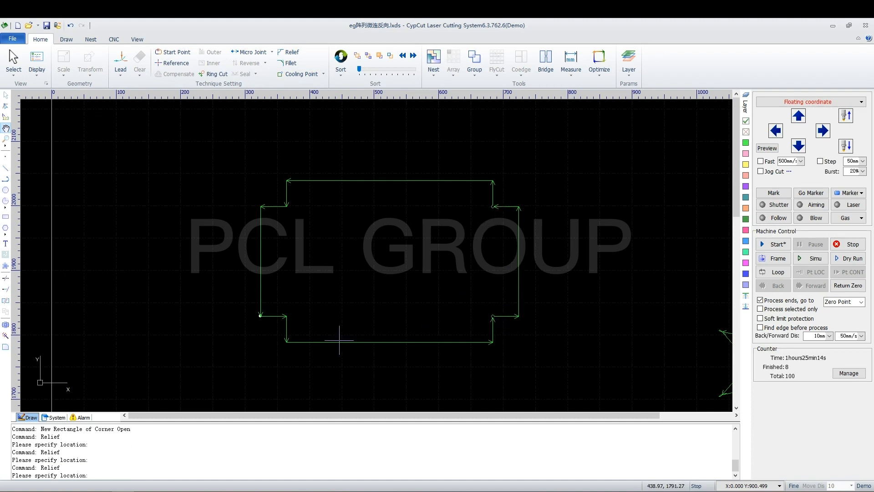
{"action": "left_click", "coordinate": [287, 315]}
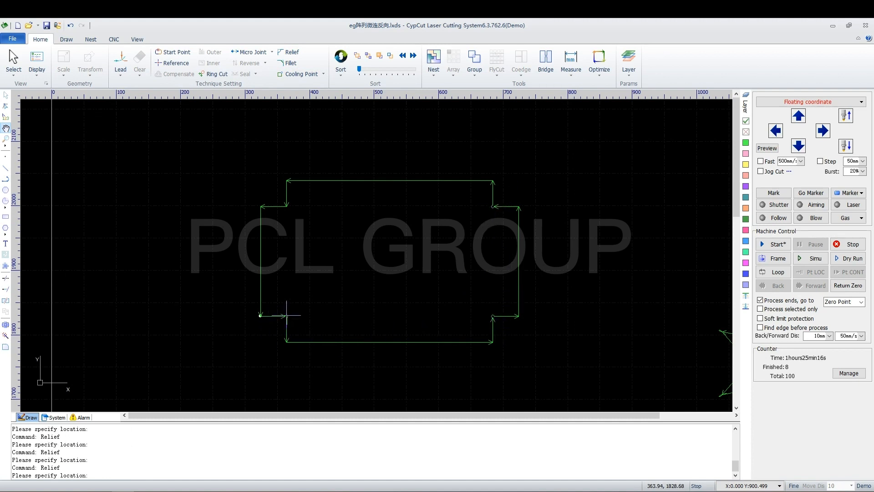
{"action": "left_click", "coordinate": [286, 205]}
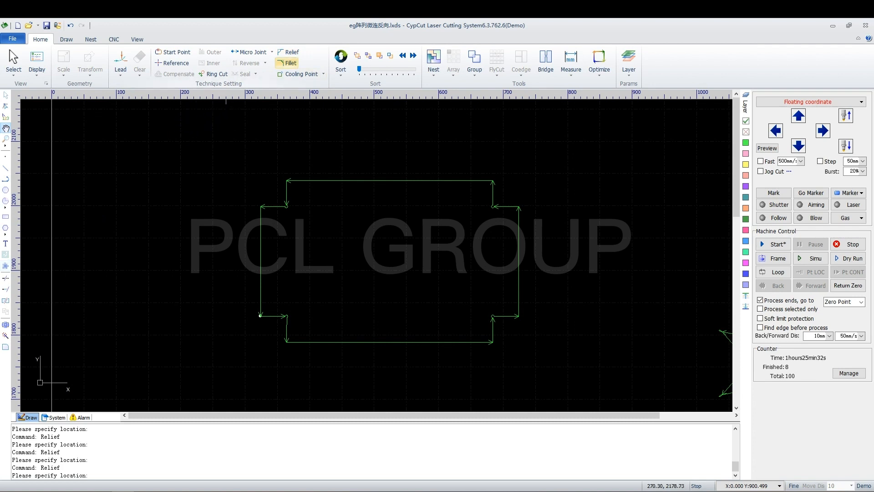
Step: Fillet both ends of the open-corner rectangle's top edge and the upper end of its right edge with the preset radius
{"action": "left_click", "coordinate": [289, 63]}
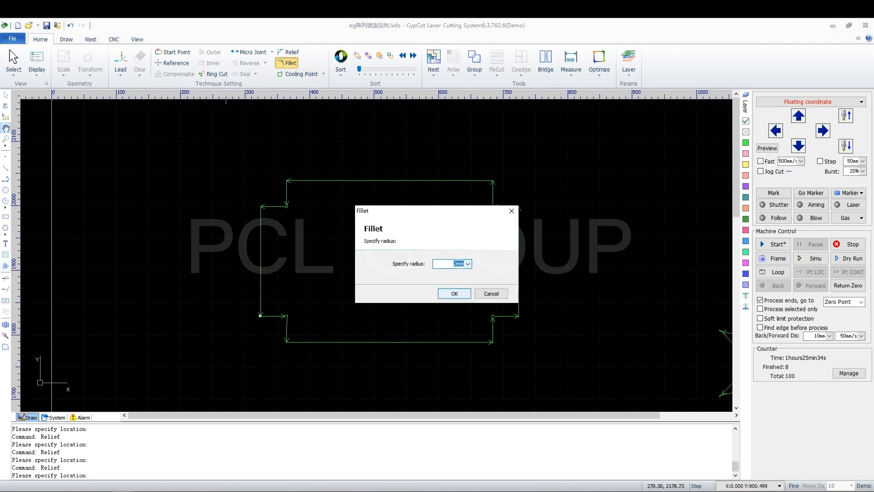
{"action": "left_click", "coordinate": [454, 292]}
{"action": "scroll", "coordinate": [496, 180], "scroll_direction": "up", "scroll_amount": 2}
{"action": "left_click", "coordinate": [489, 183]}
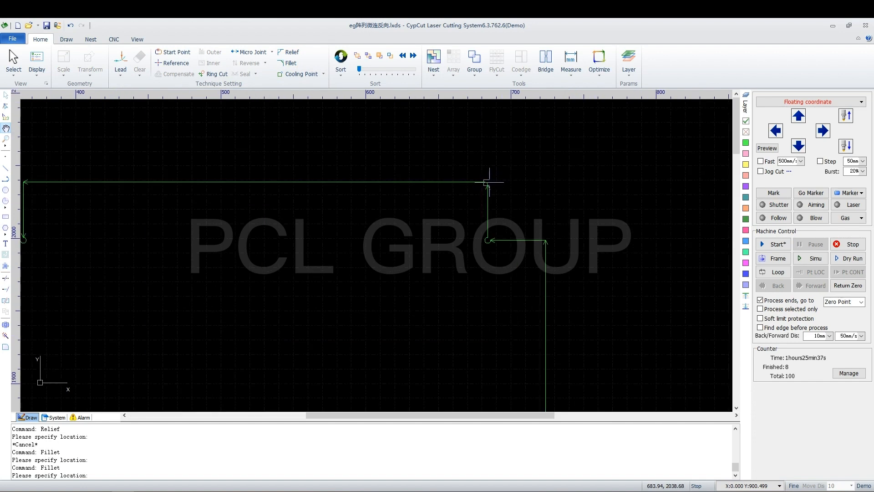
{"action": "left_click", "coordinate": [545, 240]}
{"action": "scroll", "coordinate": [549, 217], "scroll_direction": "down", "scroll_amount": 2}
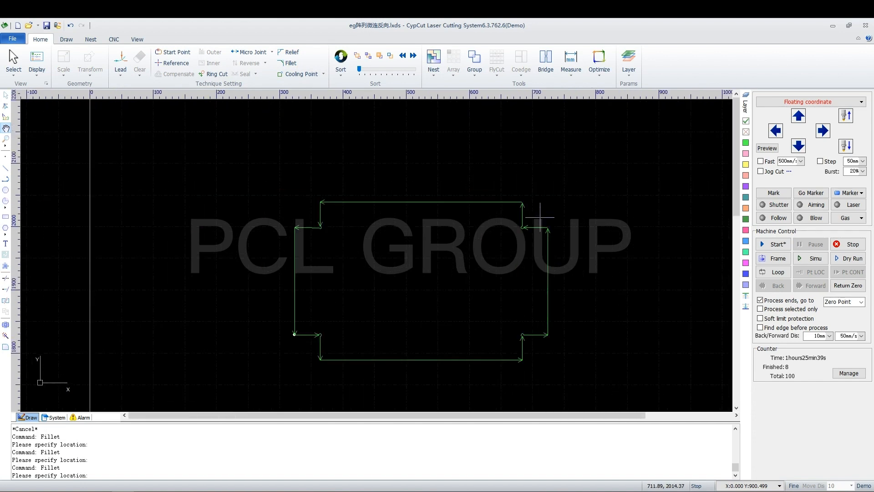
{"action": "scroll", "coordinate": [320, 202], "scroll_direction": "up", "scroll_amount": 2}
{"action": "left_click", "coordinate": [318, 201]}
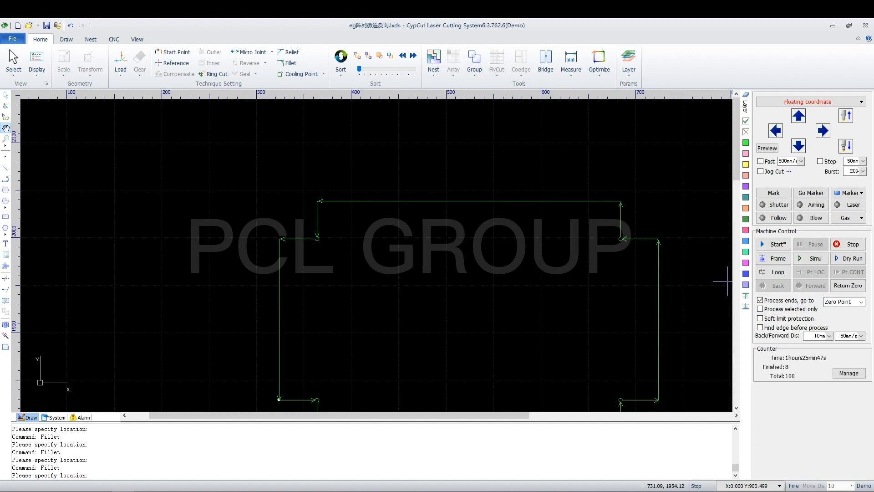
Step: Draw a rectangle about 244 by 128 mm in the empty area above the open-corner rectangle
{"action": "scroll", "coordinate": [436, 313], "scroll_direction": "down", "scroll_amount": 2}
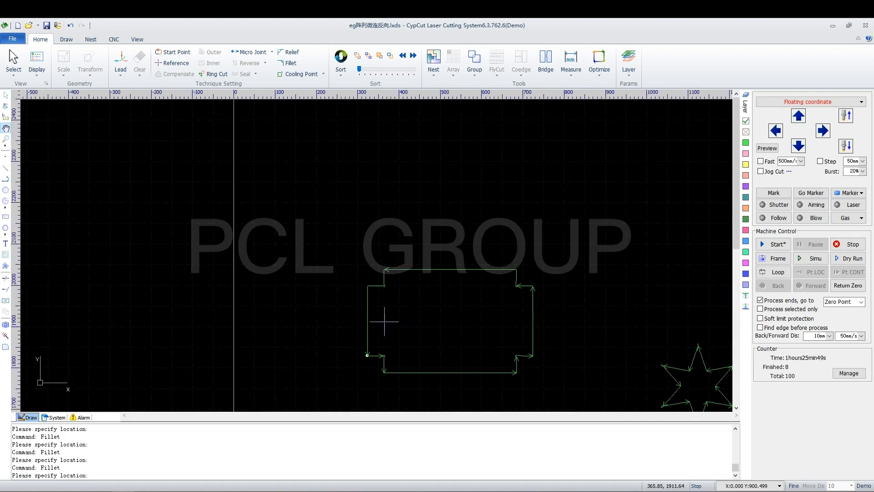
{"action": "scroll", "coordinate": [380, 353], "scroll_direction": "down", "scroll_amount": 1}
{"action": "scroll", "coordinate": [474, 190], "scroll_direction": "up", "scroll_amount": 2}
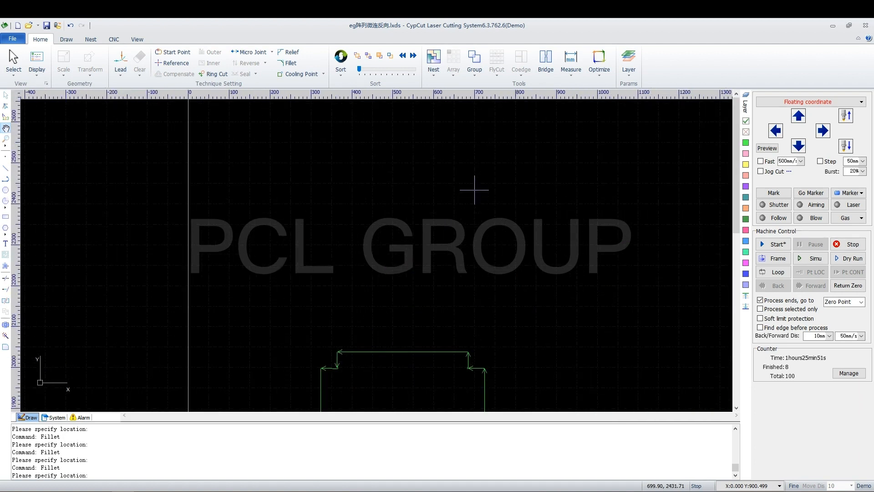
{"action": "left_click", "coordinate": [5, 216]}
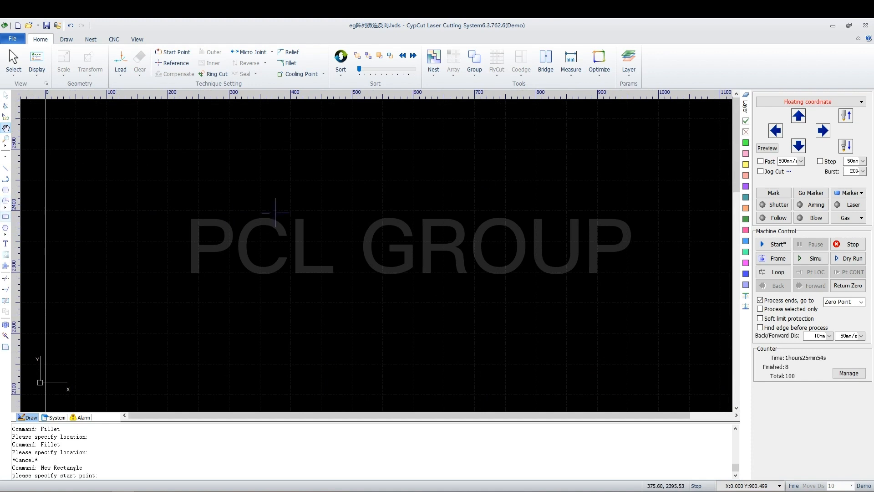
{"action": "left_click", "coordinate": [274, 212]}
{"action": "left_click", "coordinate": [423, 290]}
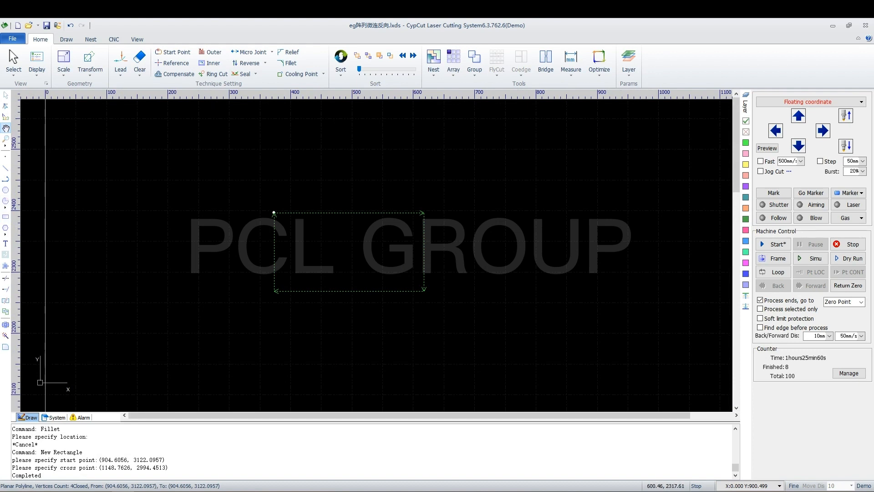
Step: Give the rectangle a 20 mm line lead-in at 90° from the part tip and auto cooling points at lead-in and corners, max angle 90°
{"action": "left_click", "coordinate": [120, 61]}
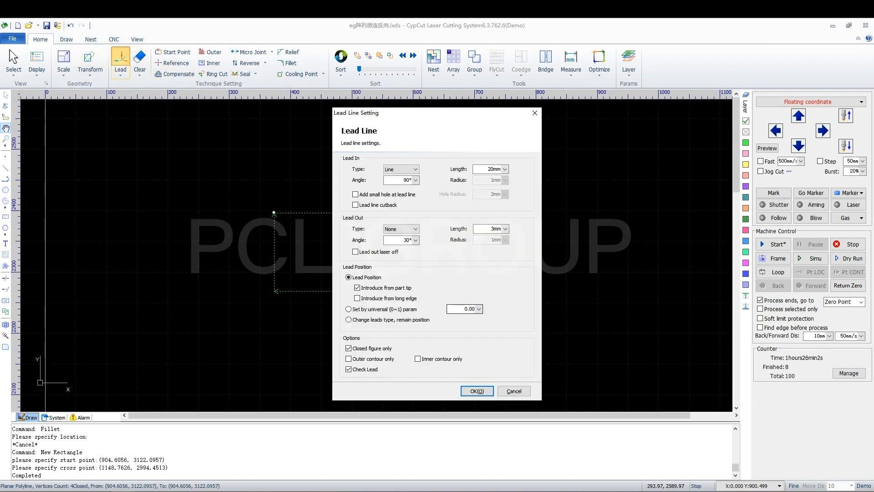
{"action": "left_click", "coordinate": [477, 391]}
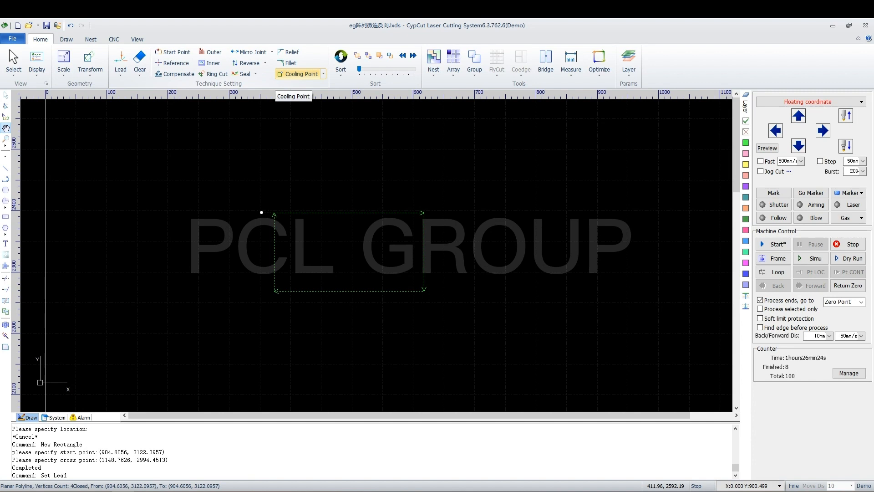
{"action": "left_click", "coordinate": [323, 73]}
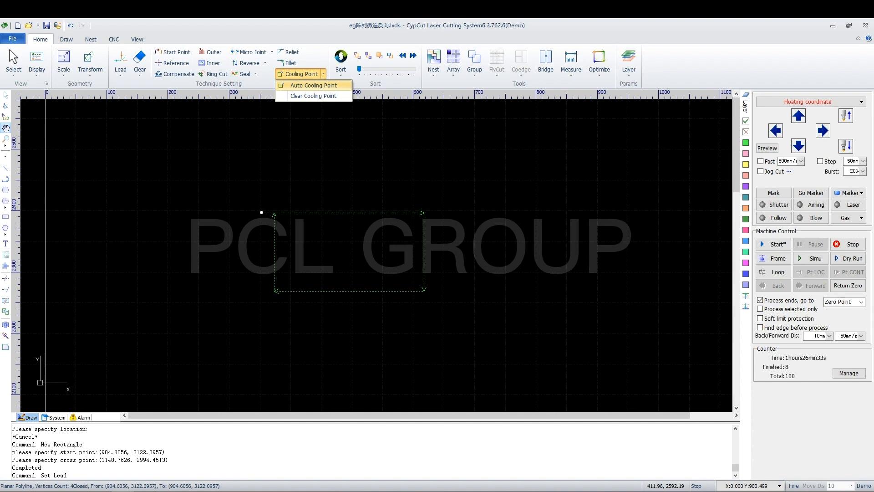
{"action": "left_click", "coordinate": [313, 86]}
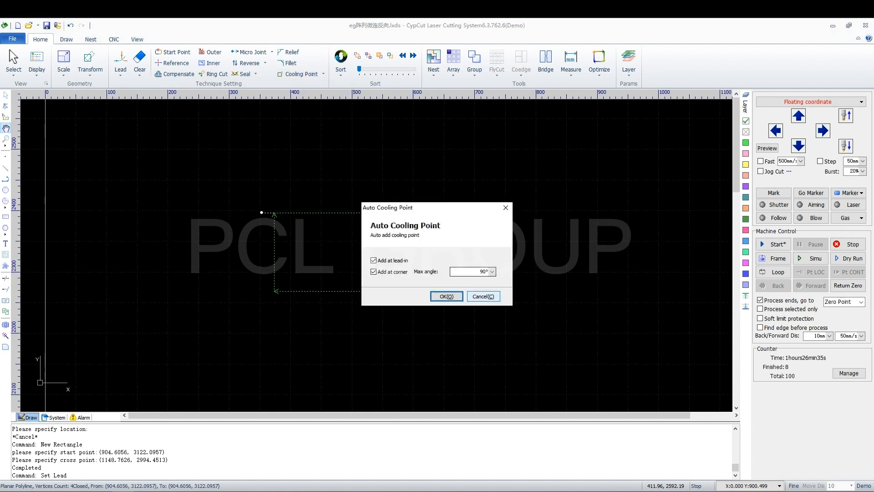
{"action": "left_click", "coordinate": [446, 296]}
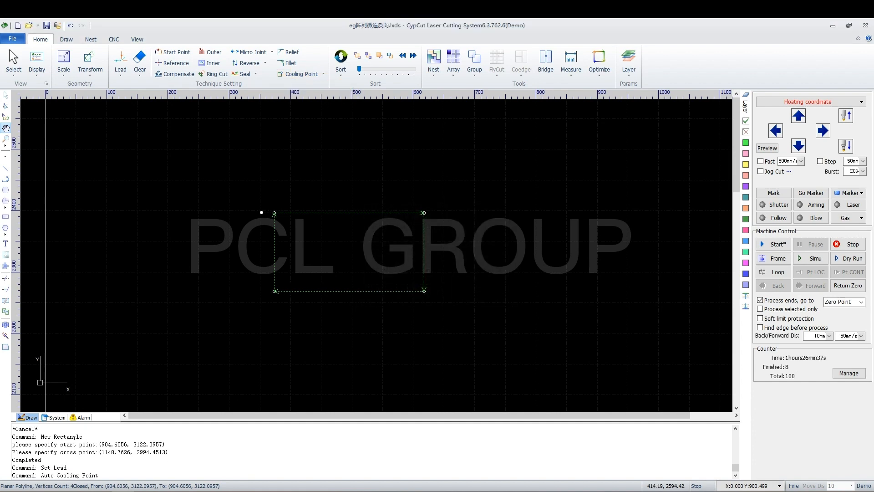
{"action": "scroll", "coordinate": [284, 241], "scroll_direction": "up", "scroll_amount": 3}
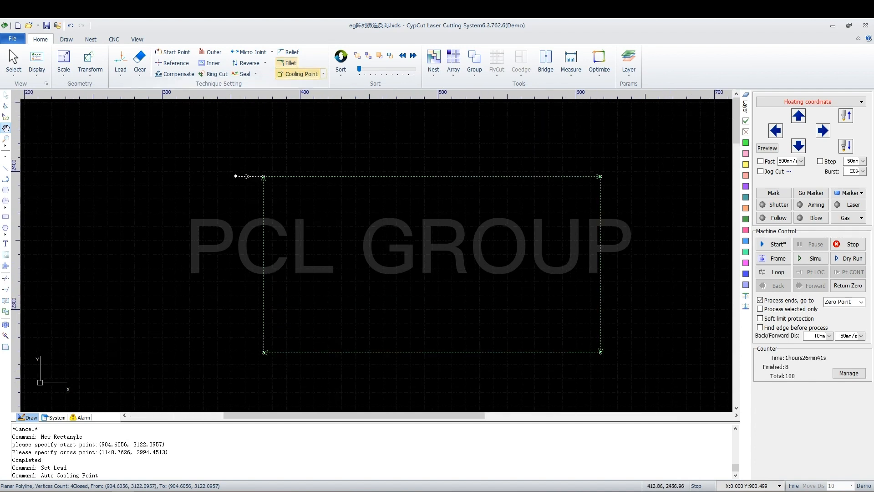
Step: Clear all cooling points from the rectangle and start manual Cooling Point placement
{"action": "left_click", "coordinate": [323, 73]}
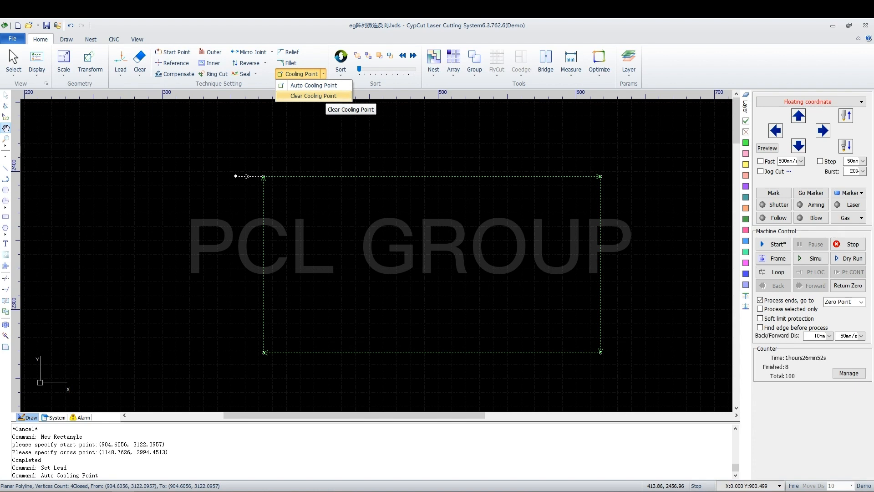
{"action": "left_click", "coordinate": [313, 96]}
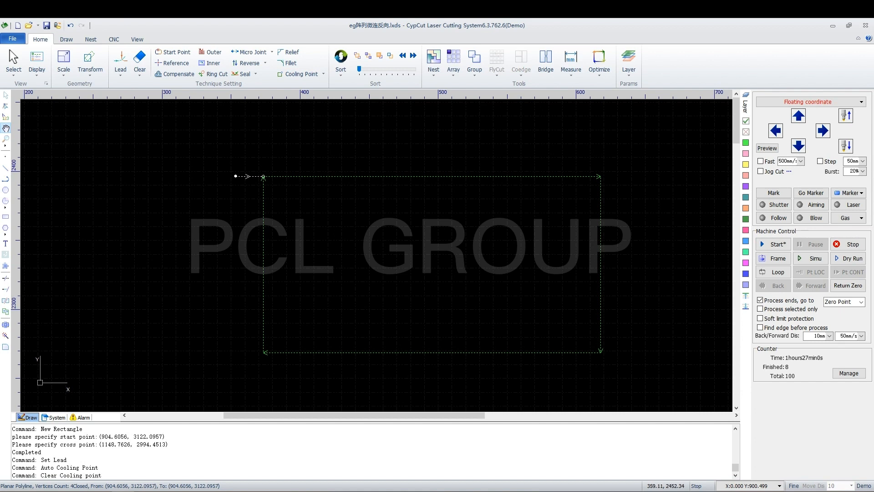
{"action": "left_click", "coordinate": [300, 74]}
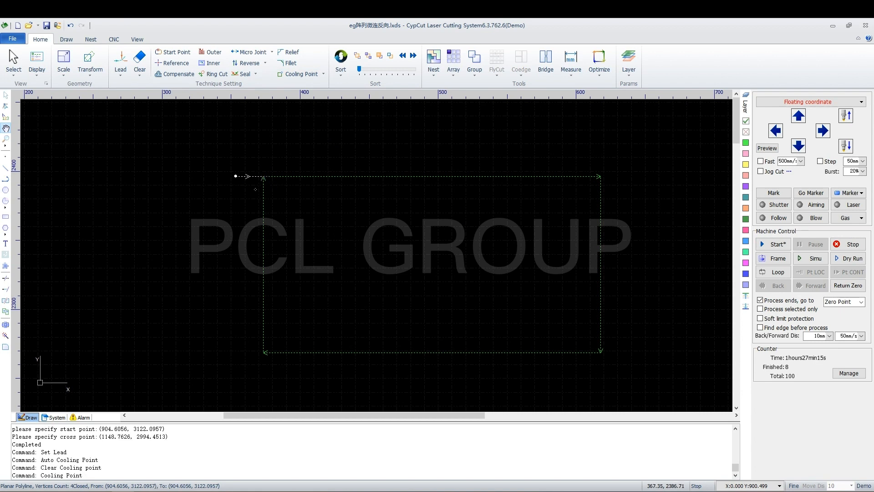
Step: Discard the changes to the current drawing and open the file eg停靠点
{"action": "scroll", "coordinate": [249, 189], "scroll_direction": "down", "scroll_amount": 6}
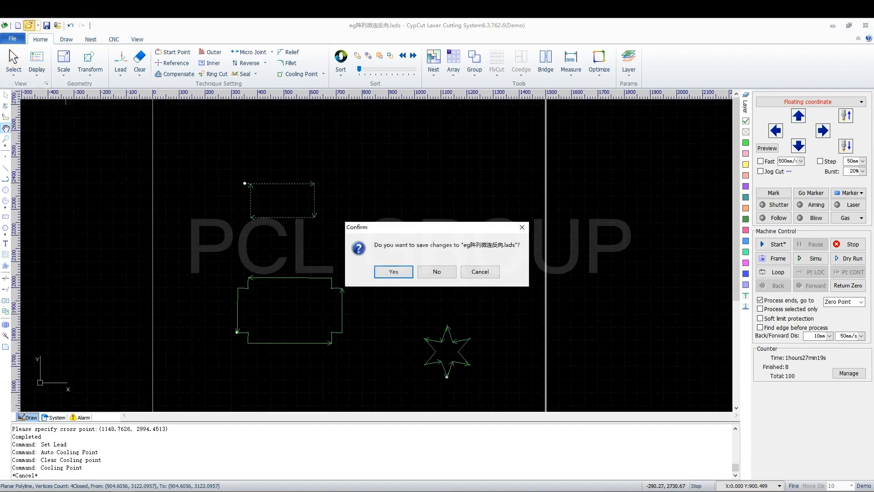
{"action": "left_click", "coordinate": [28, 25]}
{"action": "left_click", "coordinate": [437, 272]}
{"action": "scroll", "coordinate": [350, 228], "scroll_direction": "down", "scroll_amount": 2}
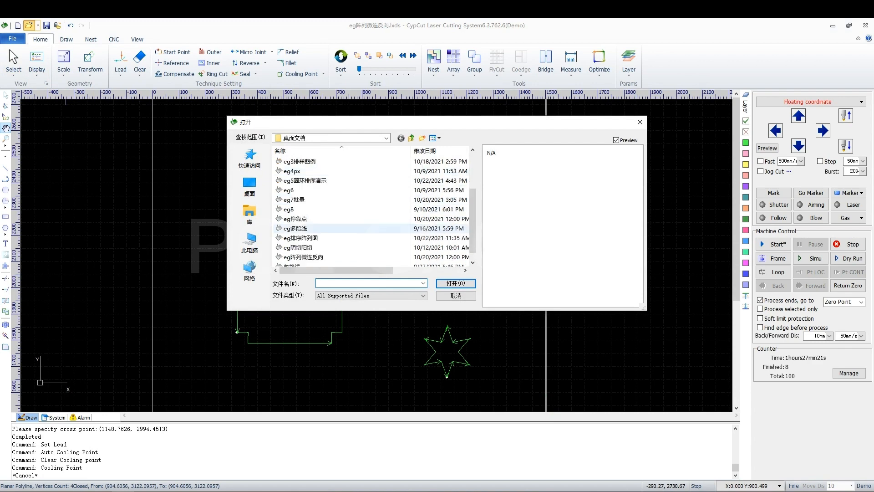
{"action": "left_click", "coordinate": [315, 219]}
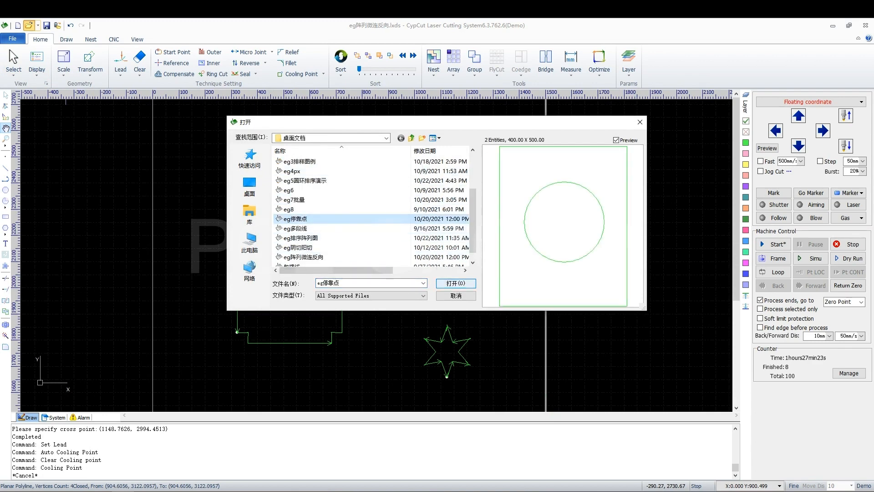
{"action": "left_click", "coordinate": [455, 283]}
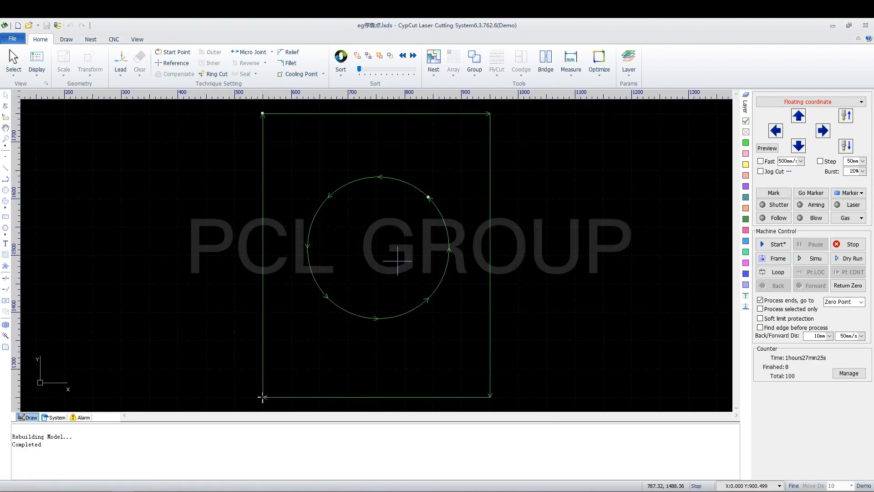
Step: Jog the laser head in the positive Y direction and set the part's zero reference to Bottom-Right
{"action": "mouse_move", "coordinate": [448, 249]}
{"action": "left_click", "coordinate": [799, 116]}
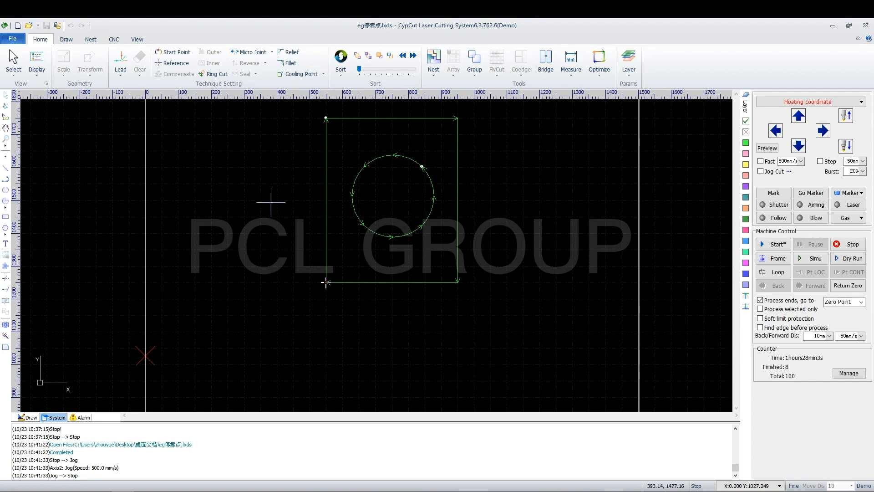
{"action": "left_click", "coordinate": [173, 63]}
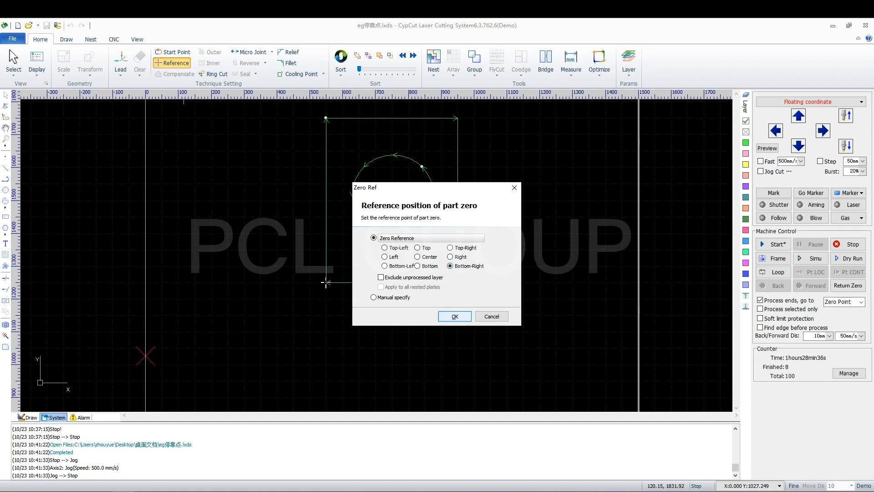
{"action": "left_click", "coordinate": [455, 316]}
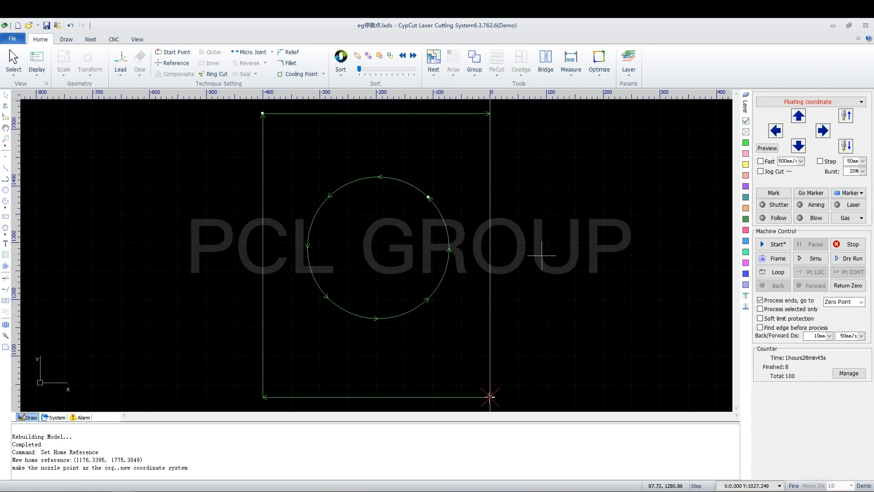
{"action": "left_click", "coordinate": [173, 63]}
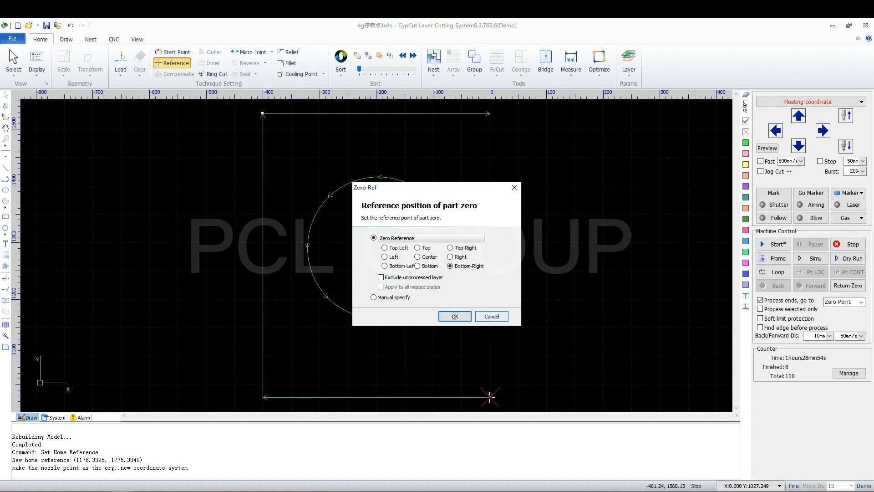
{"action": "left_click", "coordinate": [455, 316]}
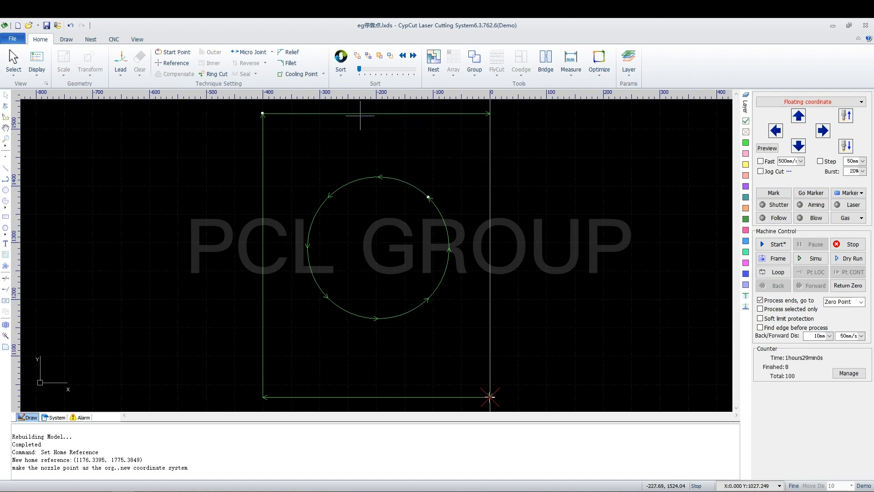
Step: Set the outer rectangle as unprocessed and apply the Bottom-Right zero reference with Exclude unprocessed layer enabled
{"action": "left_click", "coordinate": [401, 113]}
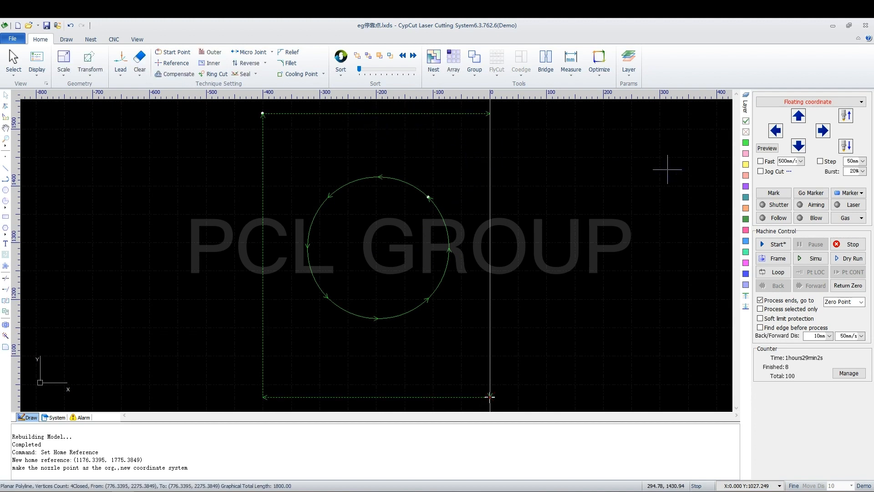
{"action": "left_click", "coordinate": [745, 132]}
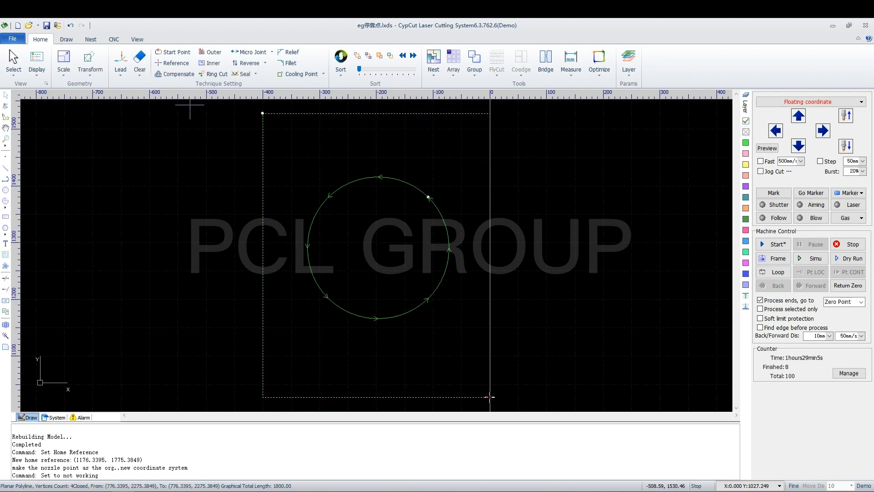
{"action": "left_click", "coordinate": [173, 62]}
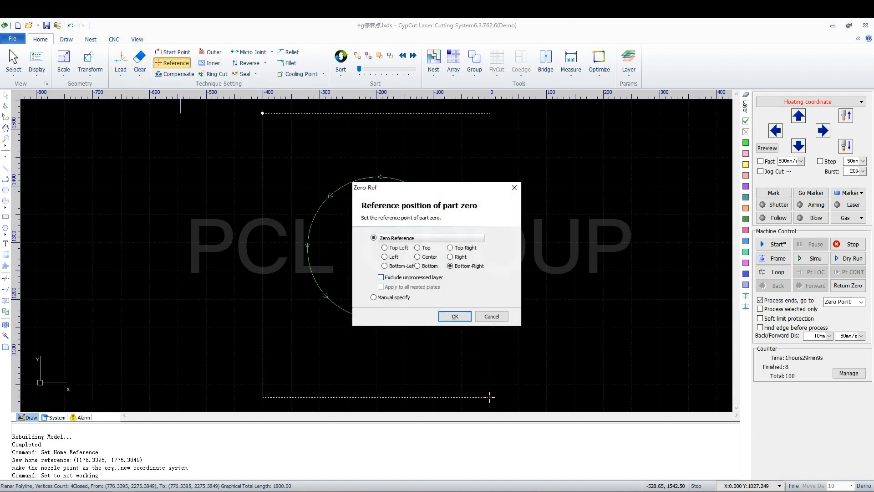
{"action": "left_click", "coordinate": [381, 277]}
{"action": "left_click", "coordinate": [455, 316]}
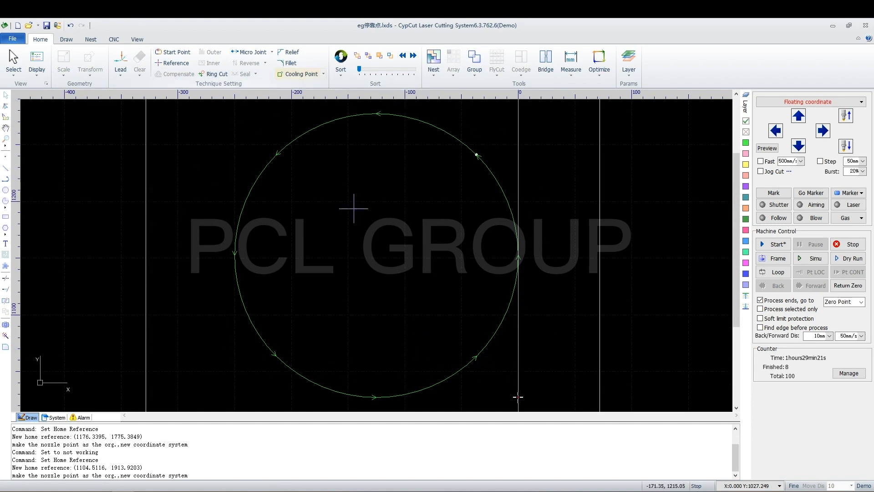
{"action": "scroll", "coordinate": [506, 149], "scroll_direction": "down", "scroll_amount": 3}
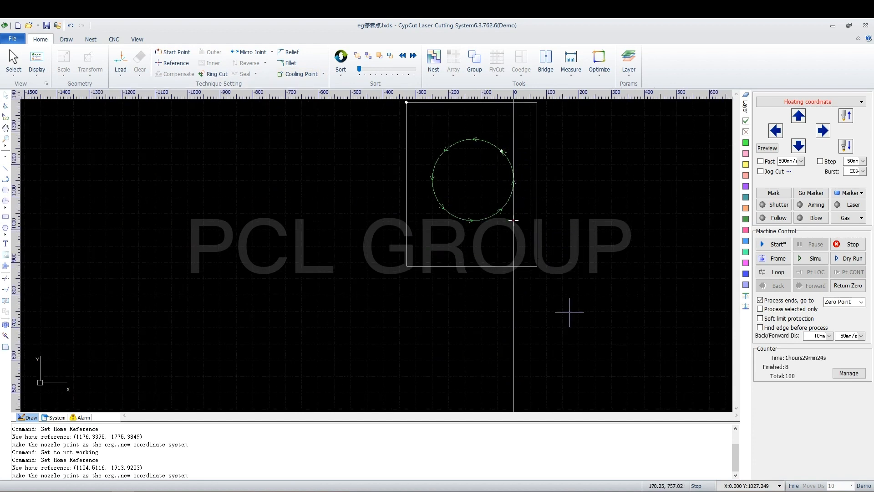
Step: Reapply the Bottom-Right zero reference with the unprocessed layer excluded
{"action": "left_click", "coordinate": [172, 63]}
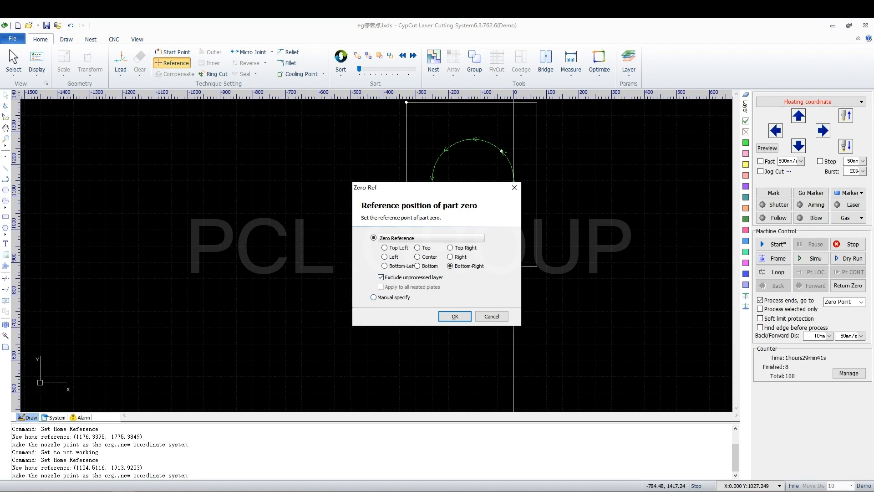
{"action": "left_click", "coordinate": [455, 316]}
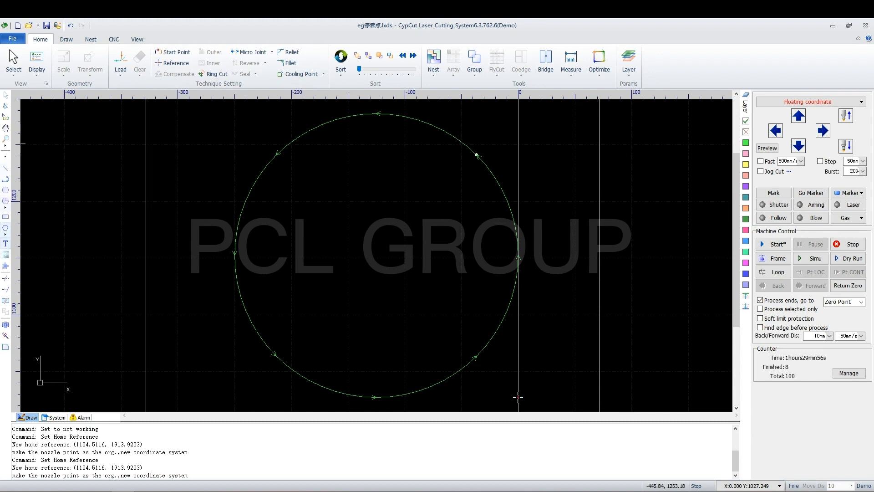
{"action": "left_click", "coordinate": [6, 278]}
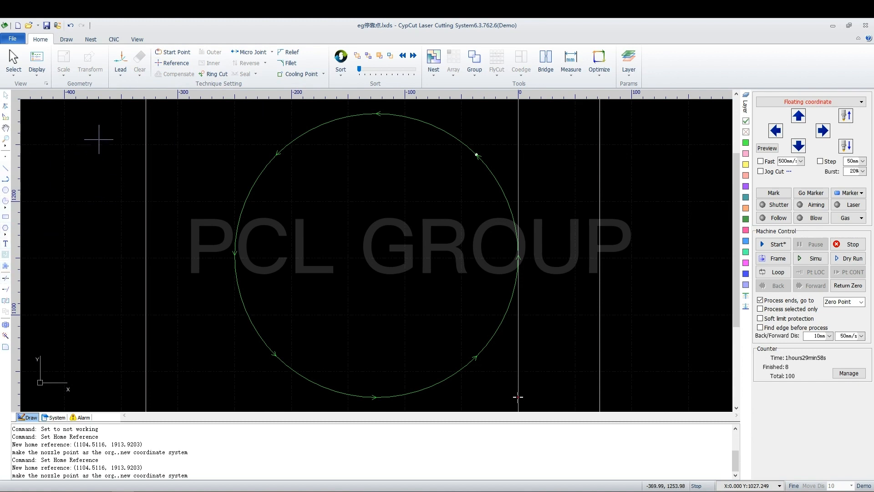
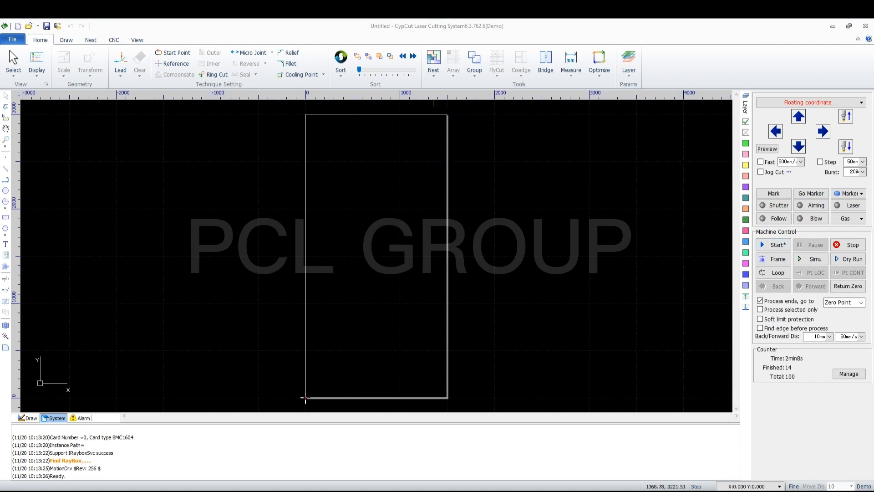
Step: Set the sorting method to Grid Pattern and review the other available sort methods
{"action": "left_click", "coordinate": [341, 71]}
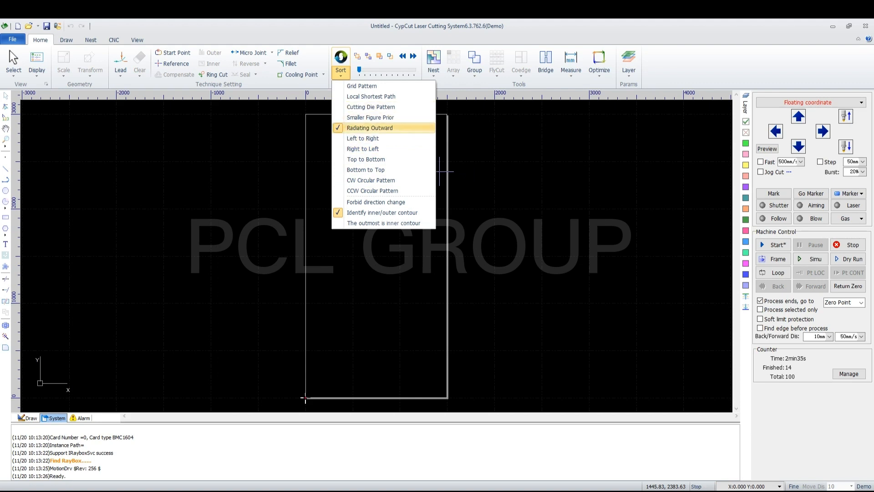
{"action": "left_click", "coordinate": [374, 86]}
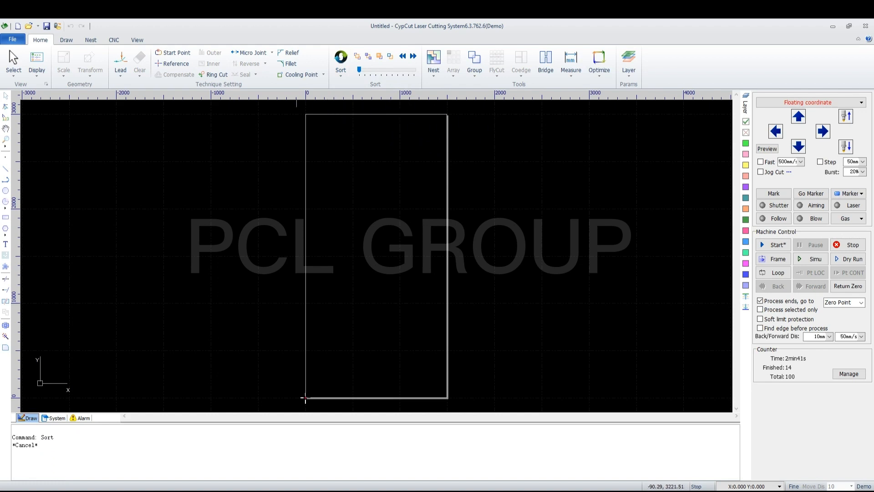
{"action": "left_click", "coordinate": [341, 72]}
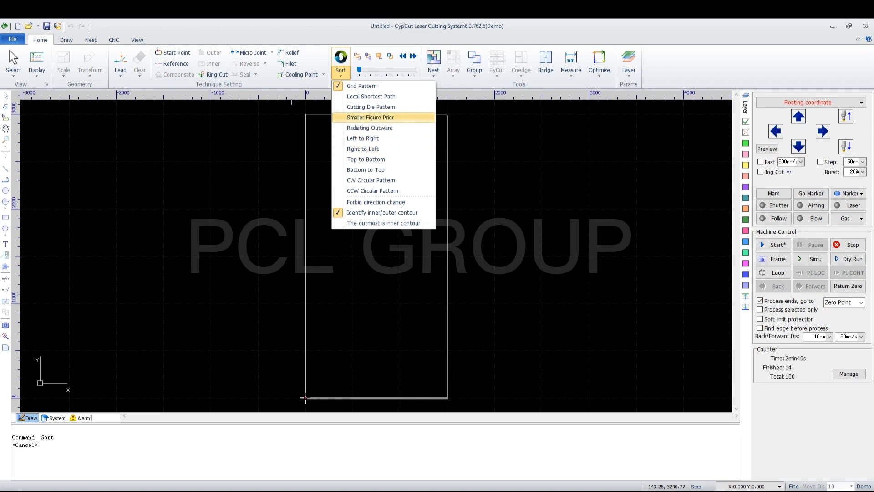
{"action": "left_click", "coordinate": [238, 147]}
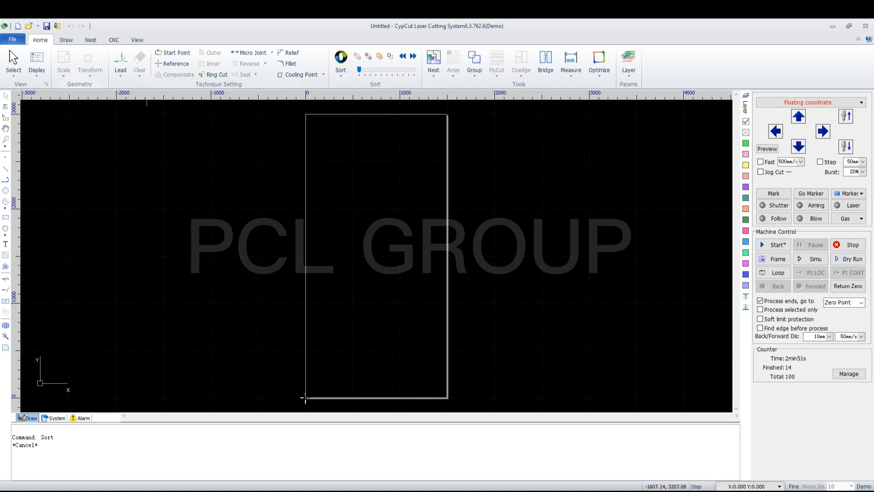
Step: Open the sample file eg6矩形排序阵列 containing the rectangular array
{"action": "left_click", "coordinate": [29, 26]}
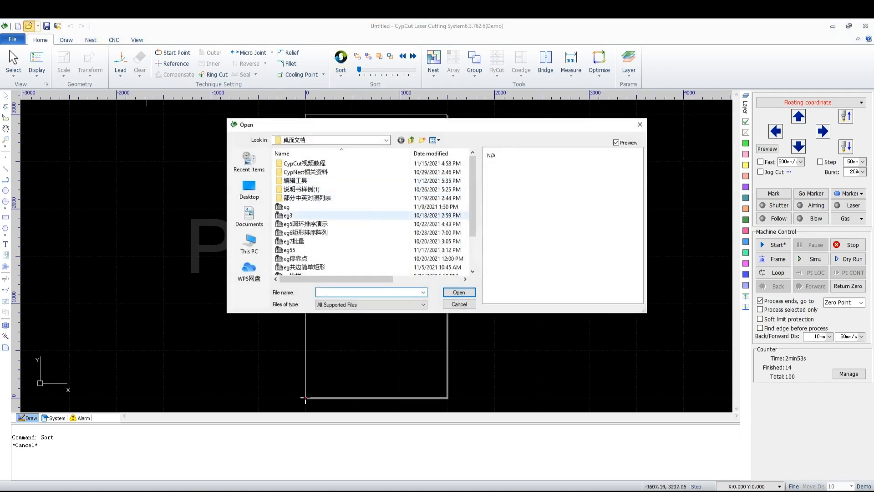
{"action": "left_click", "coordinate": [305, 232]}
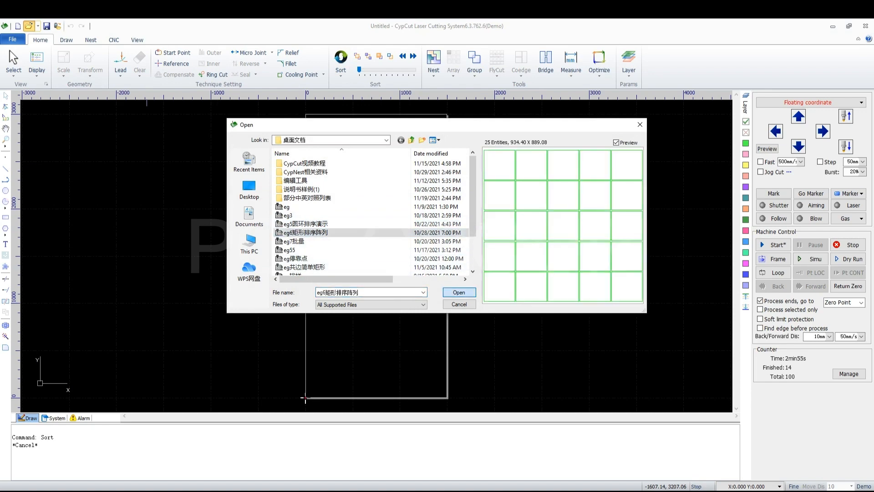
{"action": "left_click", "coordinate": [459, 291]}
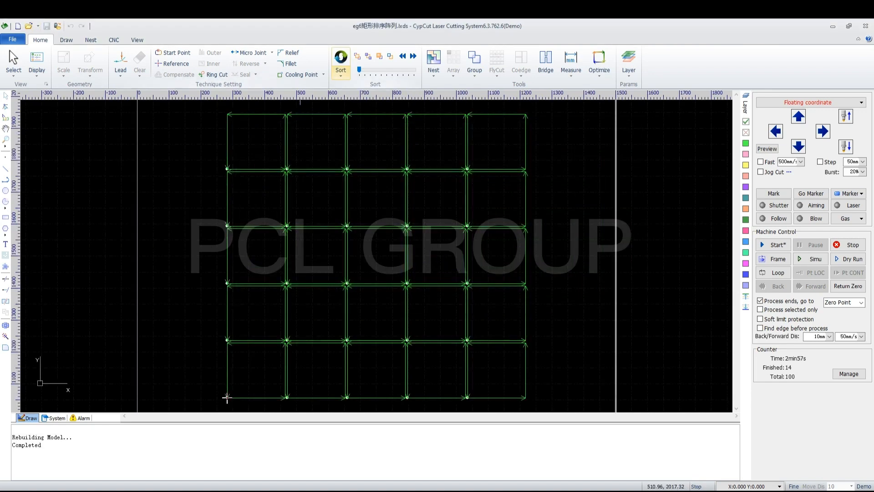
Step: Sort the rectangle array Left to Right and preview its processing order with the sequence slider
{"action": "left_click", "coordinate": [340, 68]}
{"action": "left_click", "coordinate": [365, 138]}
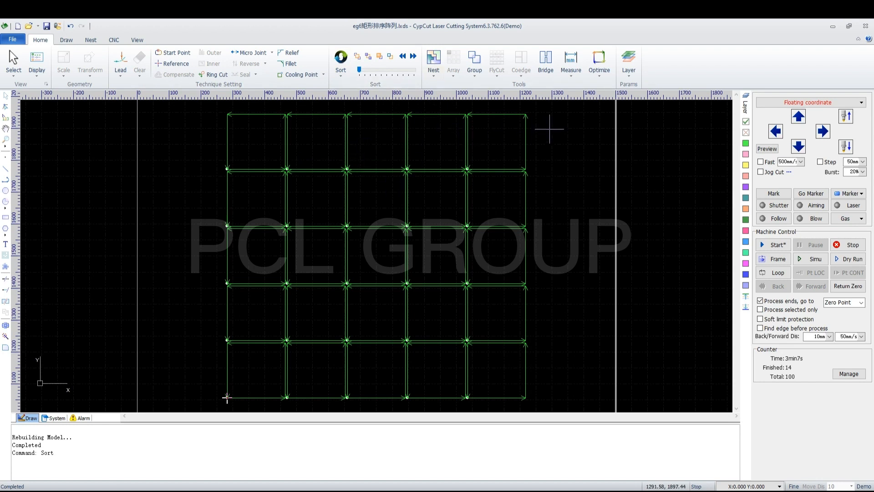
{"action": "left_click", "coordinate": [341, 69]}
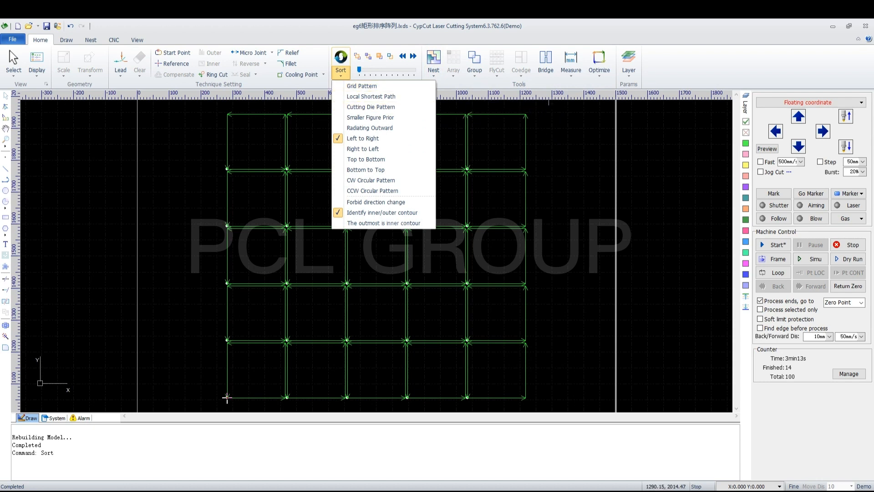
{"action": "left_click", "coordinate": [555, 131]}
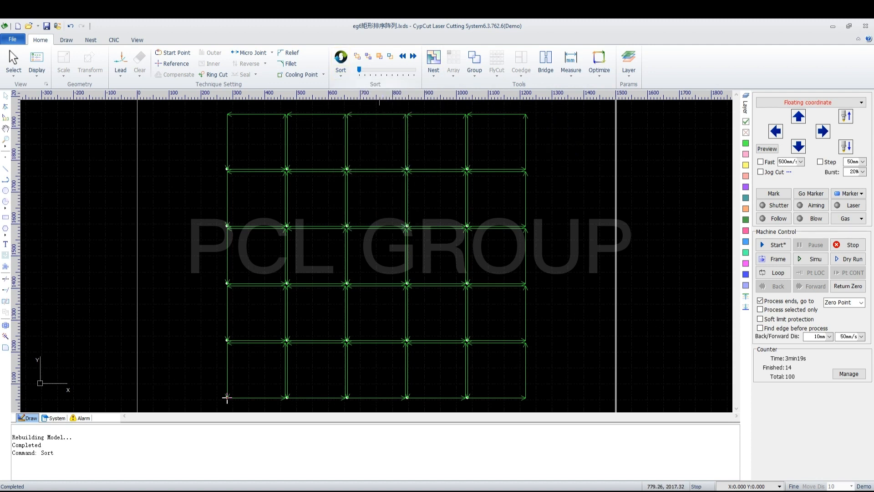
{"action": "left_click_drag", "start_coordinate": [359, 70], "coordinate": [365, 70]}
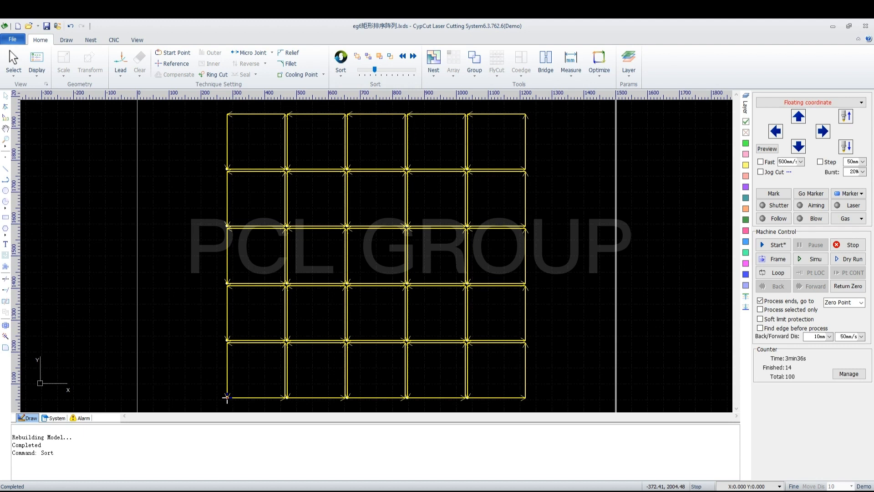
Step: Open the circular sample file eg5圆环排序演示 without saving changes to the rectangular array file
{"action": "left_click", "coordinate": [29, 26]}
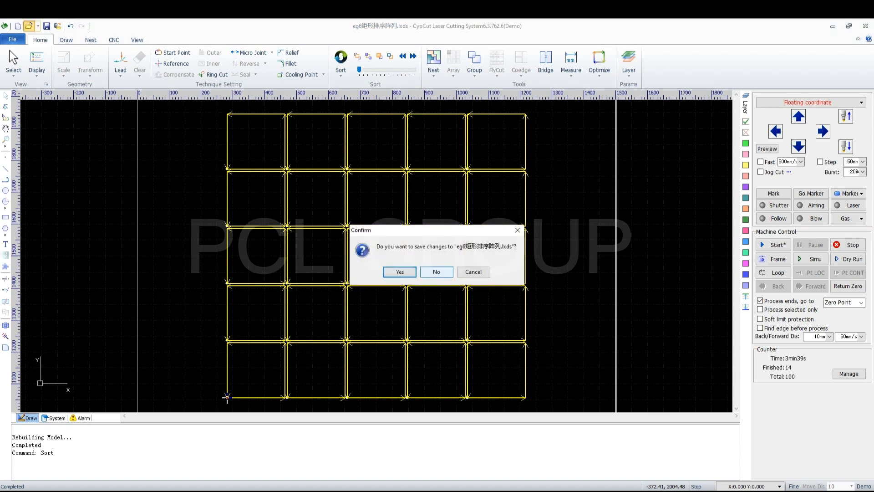
{"action": "left_click", "coordinate": [436, 272]}
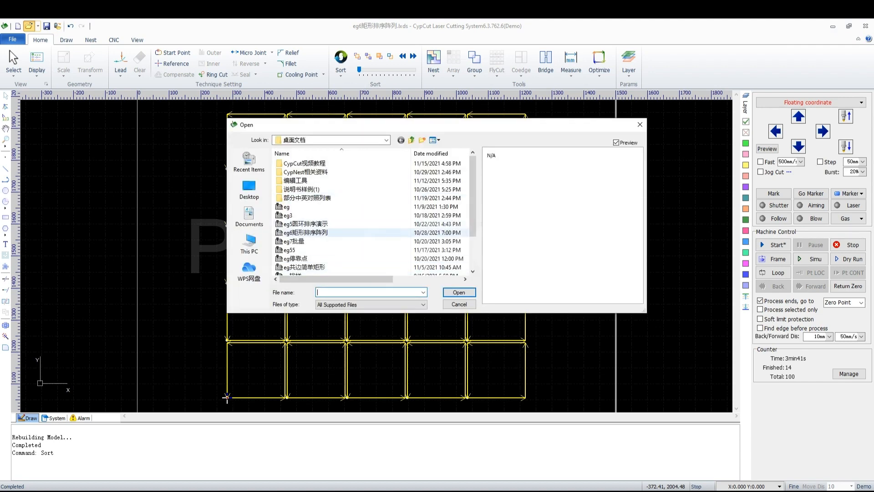
{"action": "left_click", "coordinate": [306, 224]}
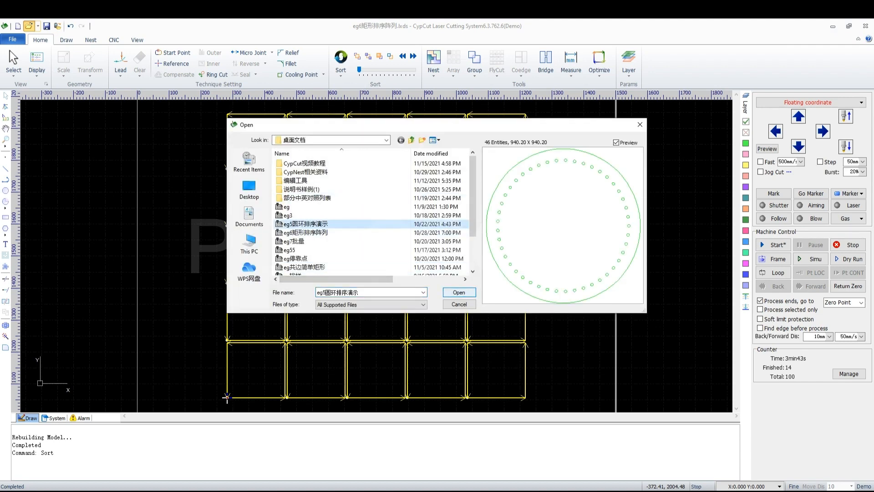
{"action": "left_click", "coordinate": [459, 293]}
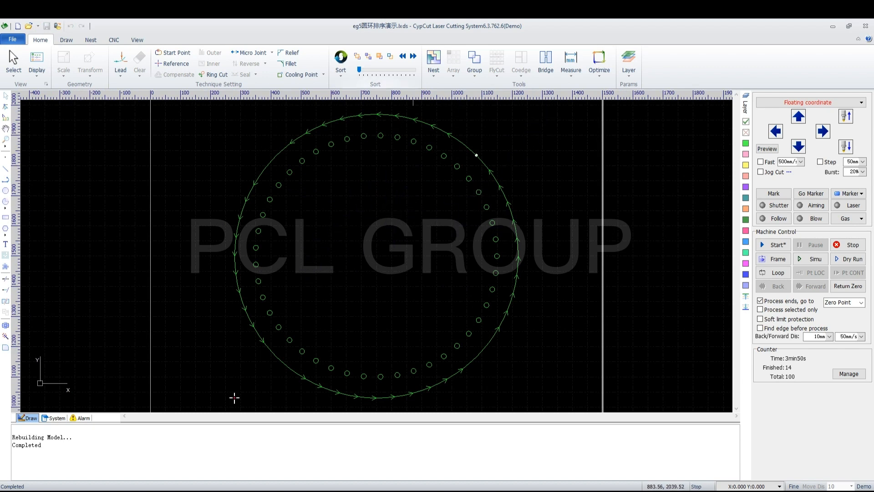
Step: Sort the ring of small circles Left to Right, and re-sort the drawing with Radiating Outward
{"action": "left_click", "coordinate": [341, 72]}
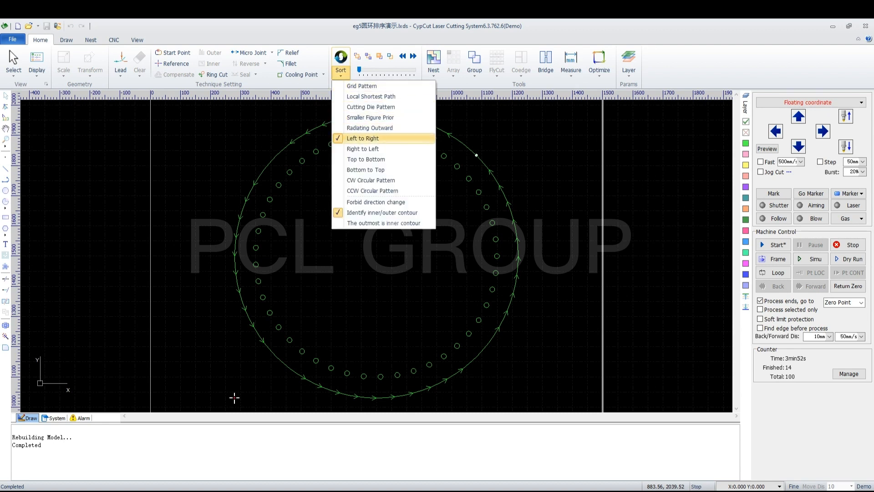
{"action": "left_click", "coordinate": [366, 139]}
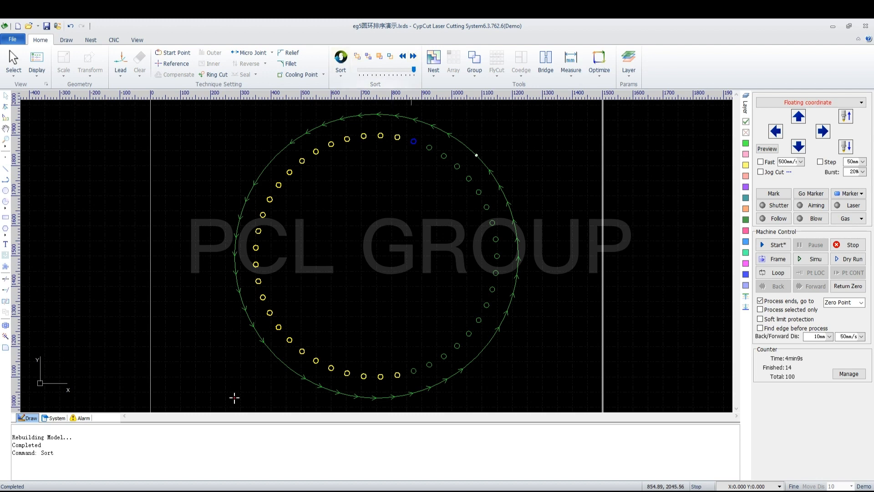
{"action": "left_click", "coordinate": [340, 73]}
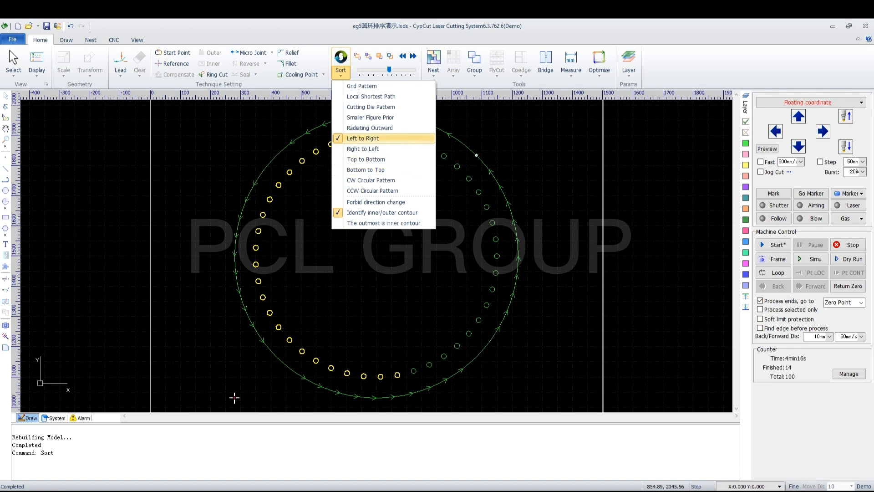
{"action": "left_click", "coordinate": [369, 128]}
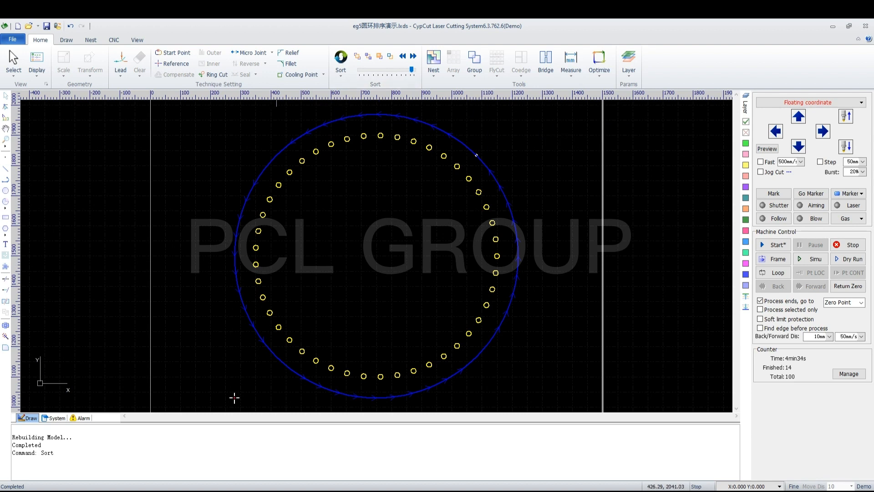
Step: Choose the sorting option The outmost is inner contour and turn on the display of sequence tags
{"action": "left_click", "coordinate": [341, 70]}
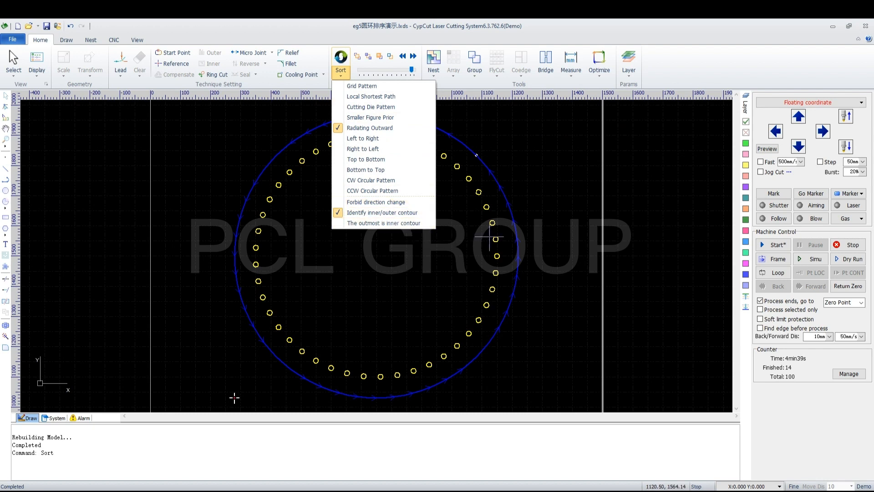
{"action": "left_click", "coordinate": [384, 223]}
{"action": "left_click", "coordinate": [37, 61]}
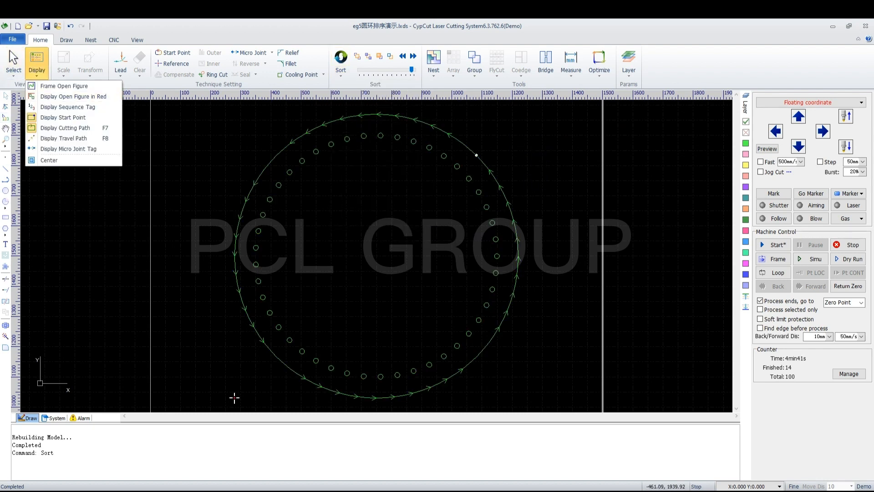
{"action": "left_click", "coordinate": [73, 107]}
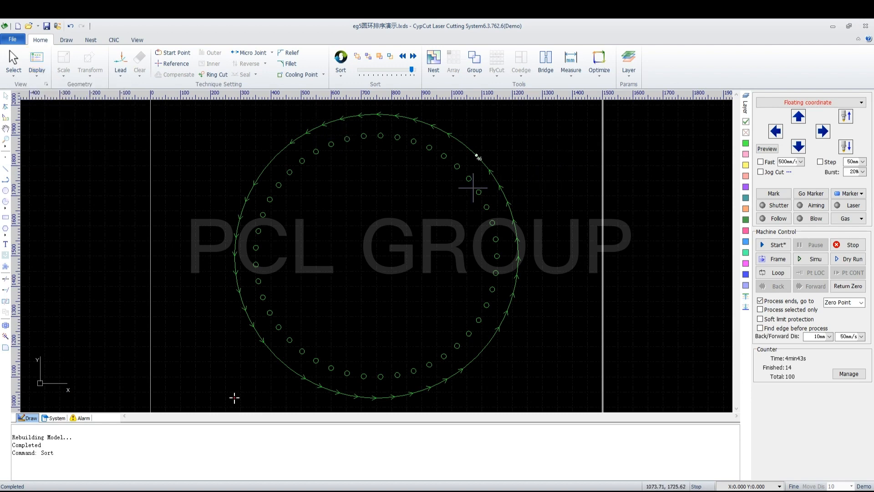
Step: Move the small circle tagged 5 to the end of the cutting sequence
{"action": "scroll", "coordinate": [477, 182], "scroll_direction": "up", "scroll_amount": 6}
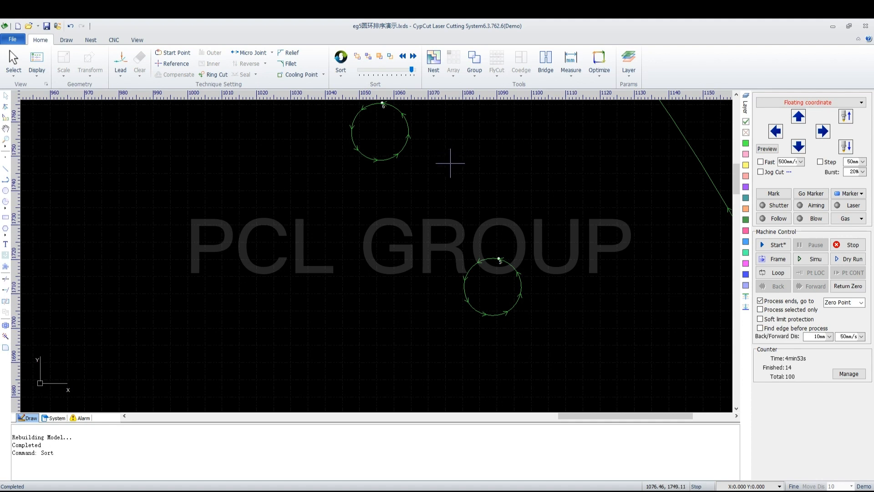
{"action": "left_click", "coordinate": [519, 269]}
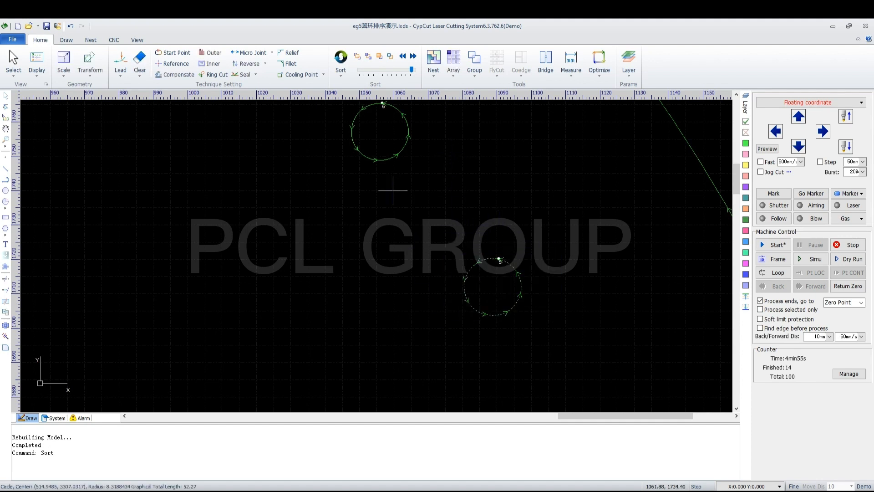
{"action": "left_click", "coordinate": [358, 56]}
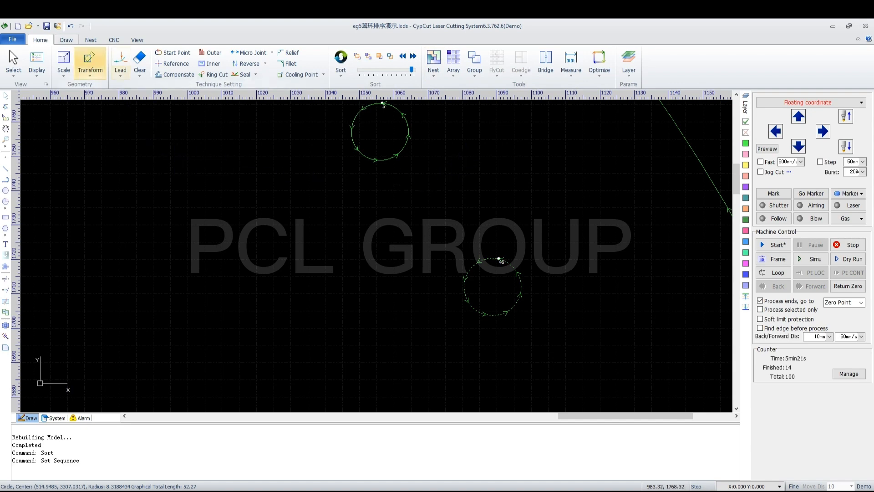
Step: Open the nesting sample file eg排样 without saving changes to the circular sample
{"action": "left_click", "coordinate": [28, 26]}
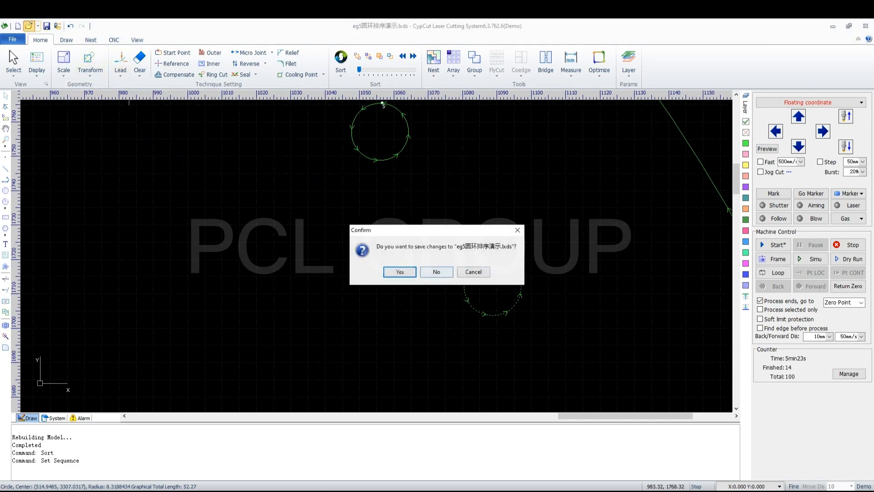
{"action": "left_click", "coordinate": [437, 272]}
{"action": "scroll", "coordinate": [319, 249], "scroll_direction": "down", "scroll_amount": 1}
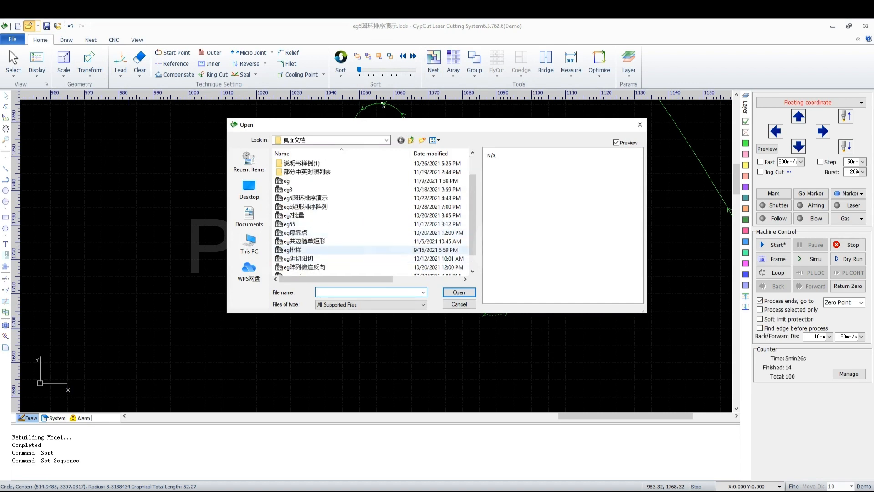
{"action": "left_click", "coordinate": [301, 250]}
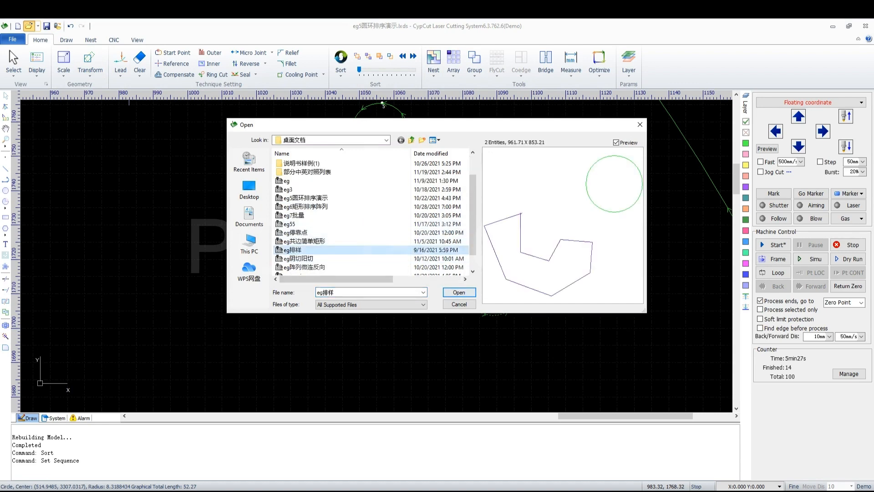
{"action": "left_click", "coordinate": [459, 292]}
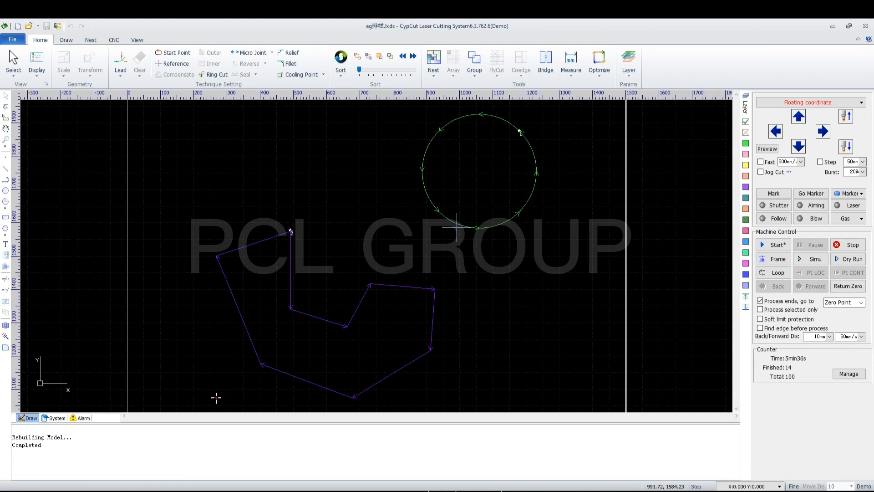
Step: Add the circle and the polygon to the part list with a count of 50 each, and dismiss the CypNest advertisement
{"action": "left_click_drag", "start_coordinate": [551, 137], "coordinate": [323, 410]}
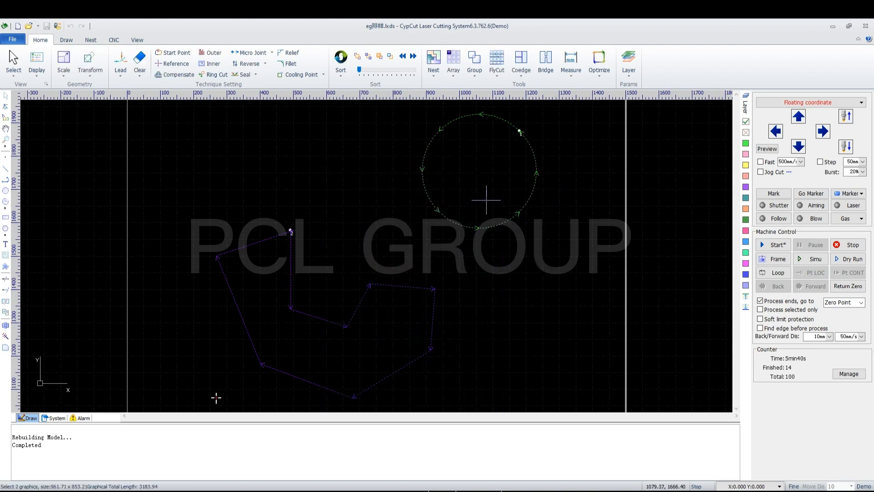
{"action": "right_click", "coordinate": [490, 199]}
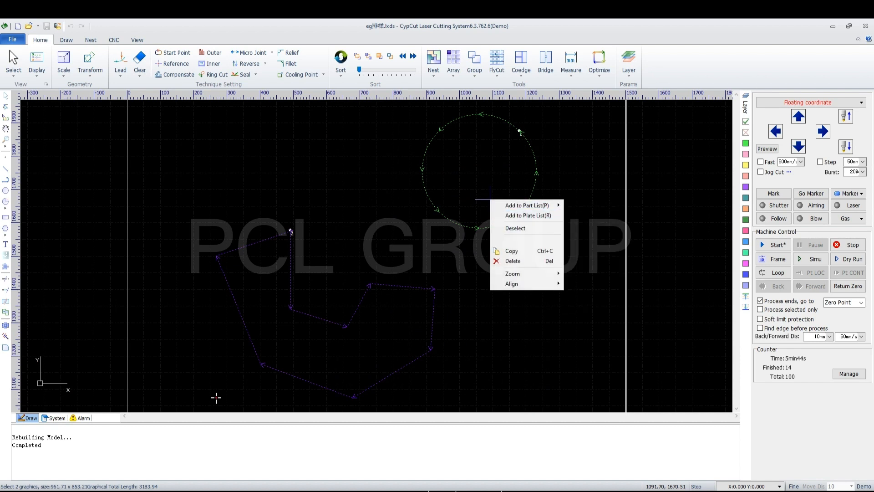
{"action": "mouse_move", "coordinate": [526, 205]}
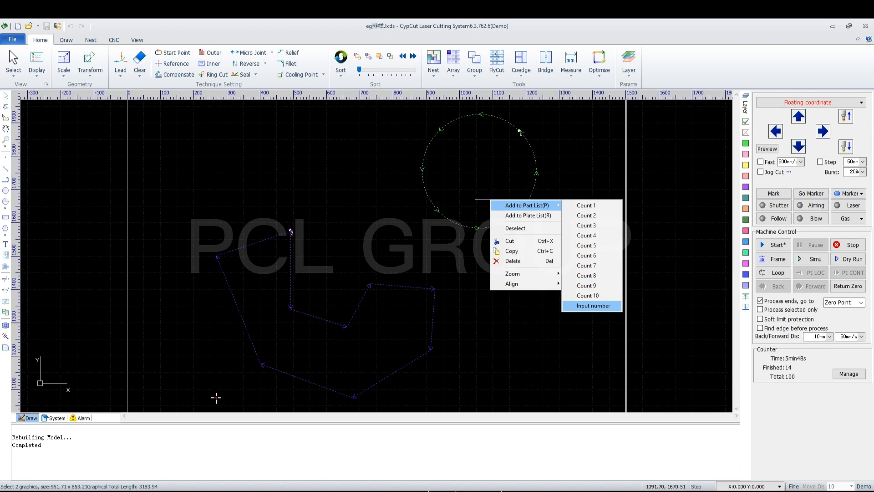
{"action": "key", "text": "Return"}
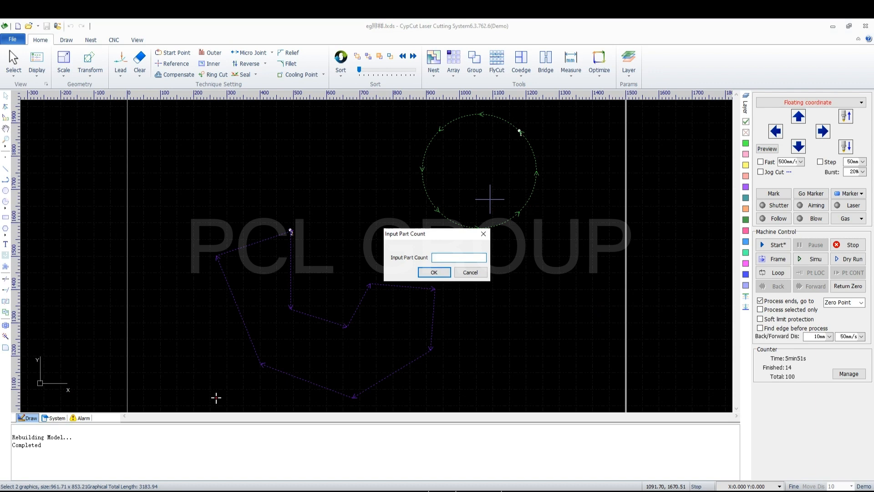
{"action": "type", "text": "50"}
{"action": "left_click", "coordinate": [432, 271]}
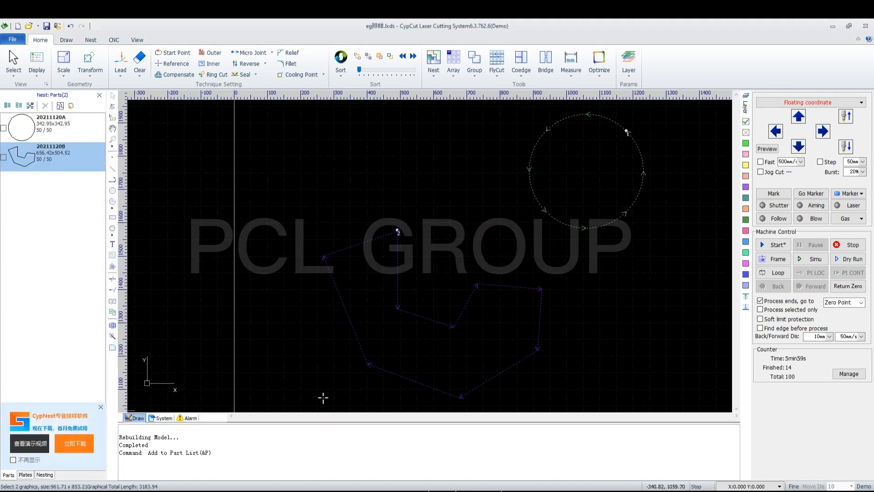
{"action": "left_click", "coordinate": [100, 406]}
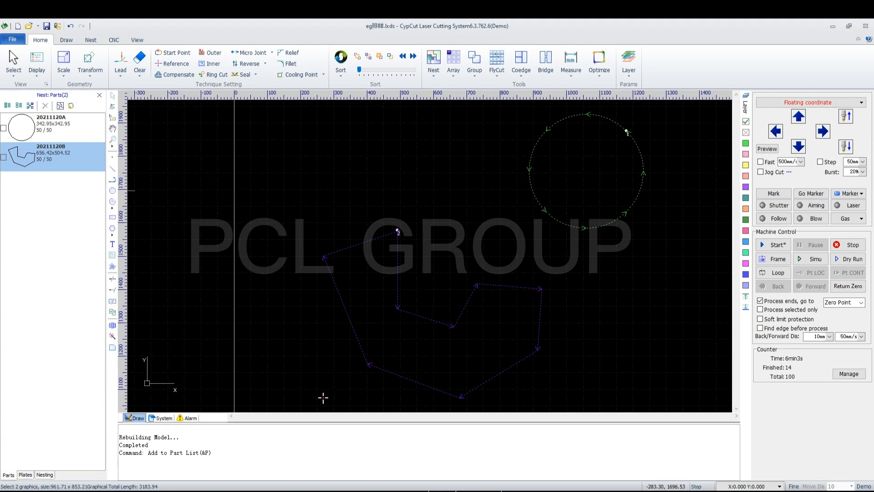
Step: Check both listed parts and auto-nest all parts in the library on standard 2400 x 1200 mm plates
{"action": "left_click", "coordinate": [4, 128]}
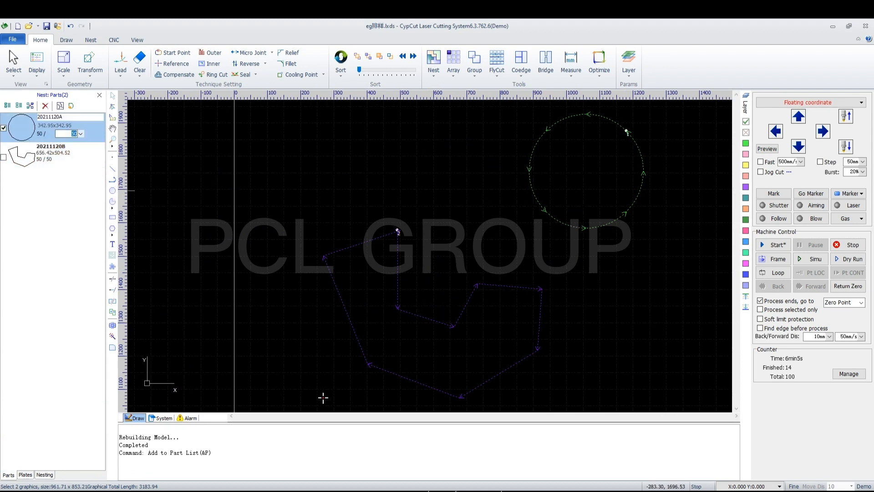
{"action": "left_click", "coordinate": [4, 157]}
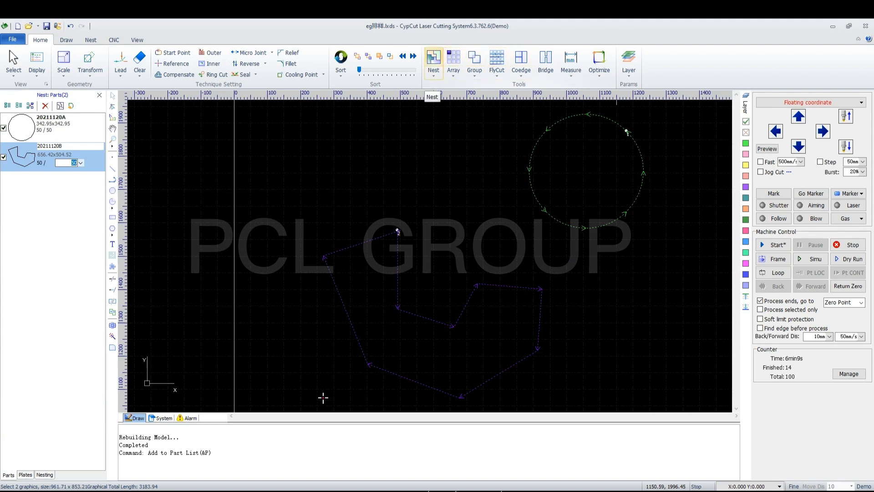
{"action": "left_click", "coordinate": [434, 61]}
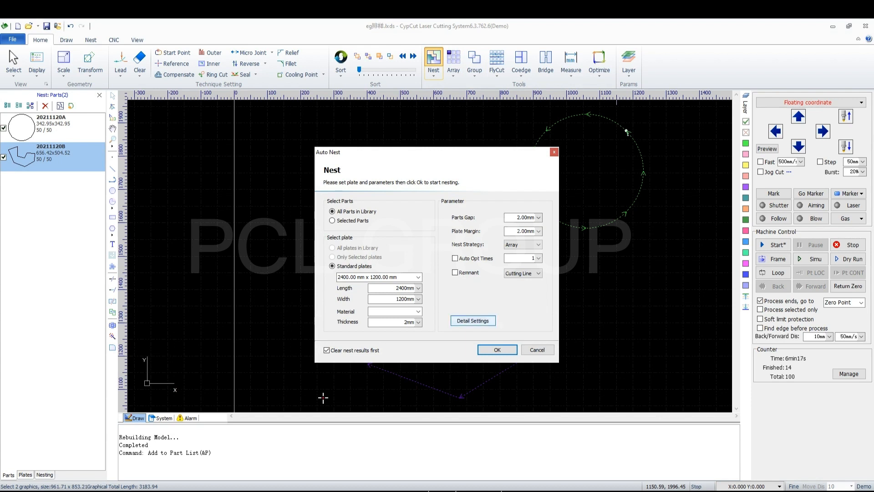
{"action": "key", "text": "Return"}
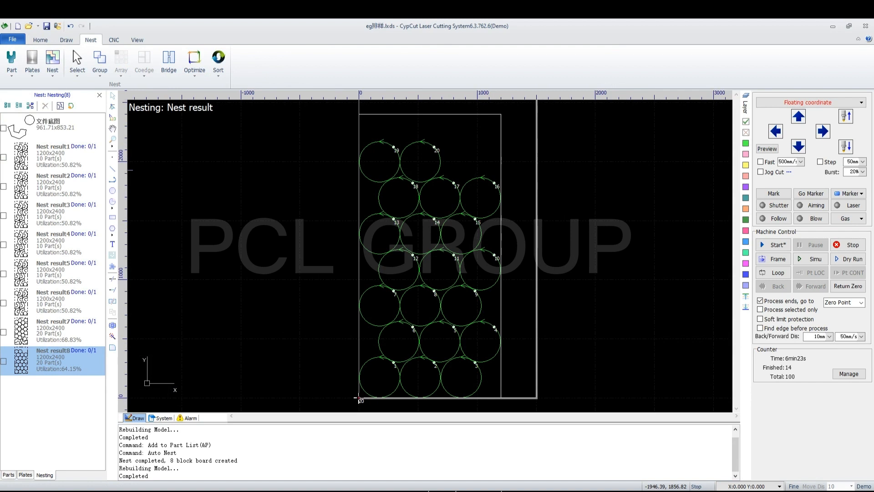
Step: Display the plate layout of Nest result1 to check its mixed arrangement of circles and polygons
{"action": "left_click", "coordinate": [53, 157]}
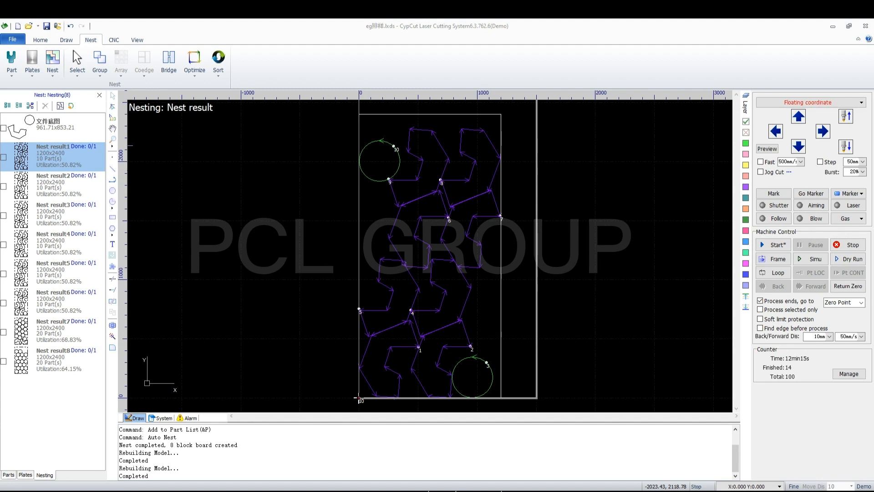
Step: Start a new blank drawing without saving changes to the nesting sample, and close the nesting results list
{"action": "left_click", "coordinate": [18, 26]}
{"action": "left_click", "coordinate": [437, 272]}
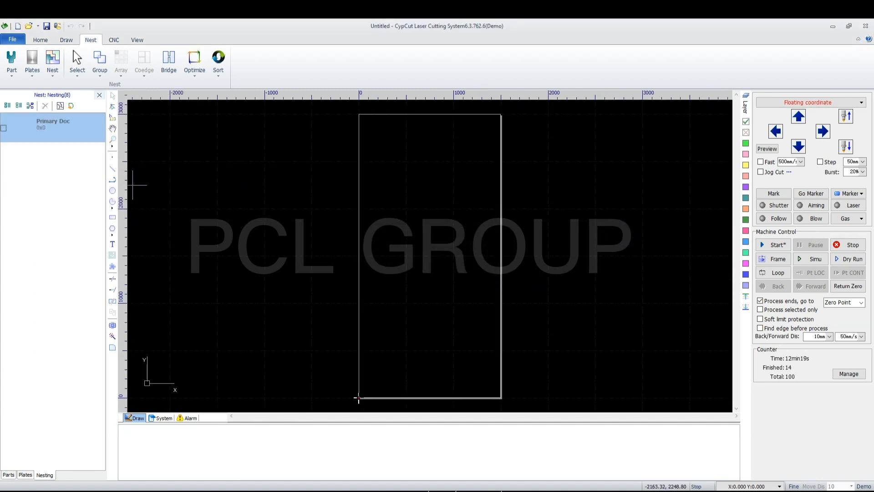
{"action": "left_click", "coordinate": [99, 94]}
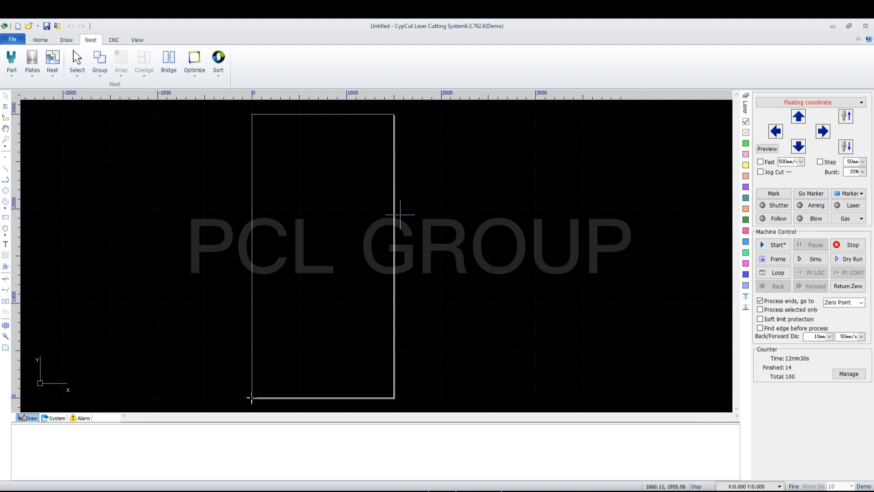
Step: Draw a rectangle about 57 x 47 mm in the empty area inside the machine frame
{"action": "scroll", "coordinate": [348, 228], "scroll_direction": "up", "scroll_amount": 3}
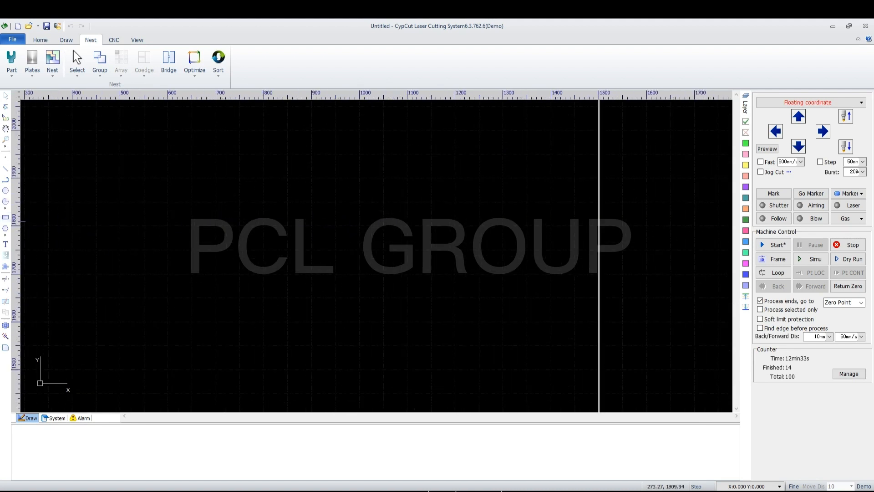
{"action": "left_click", "coordinate": [5, 217]}
{"action": "left_click", "coordinate": [99, 318]}
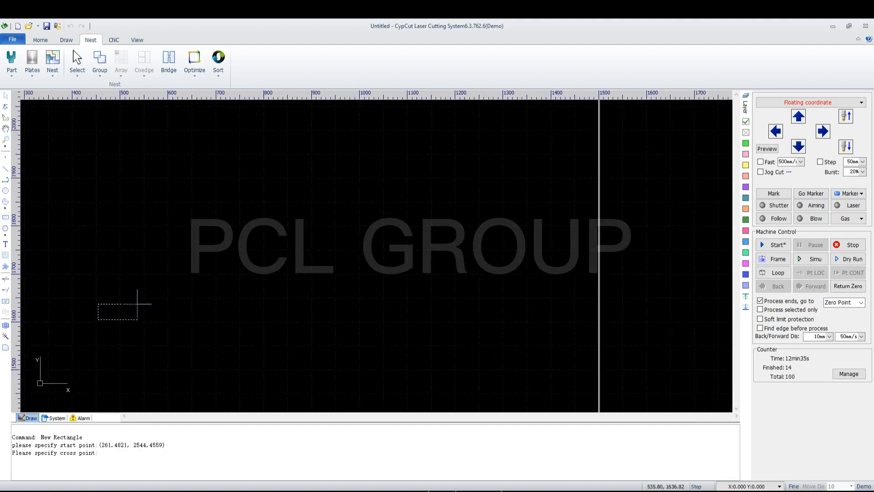
{"action": "left_click", "coordinate": [125, 297]}
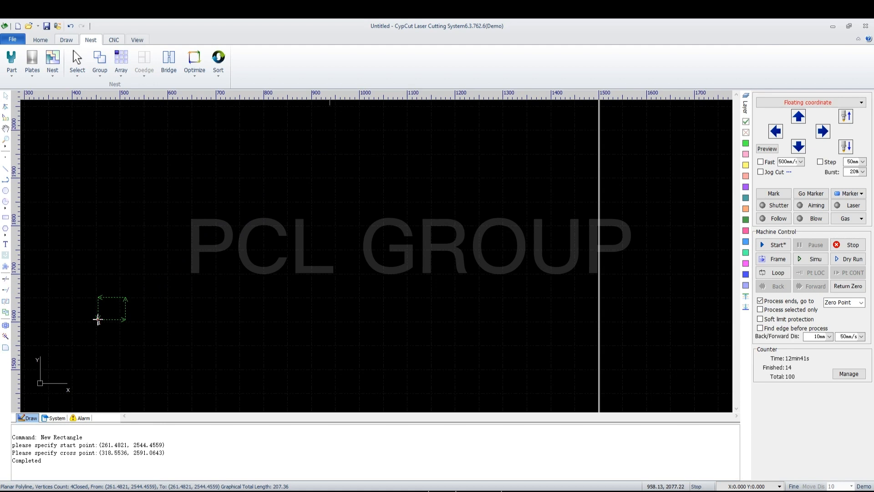
Step: Start an array of the rectangle by interval, set the row interval to 0 mm, and open the column interval for editing
{"action": "left_click", "coordinate": [41, 39]}
{"action": "left_click", "coordinate": [453, 62]}
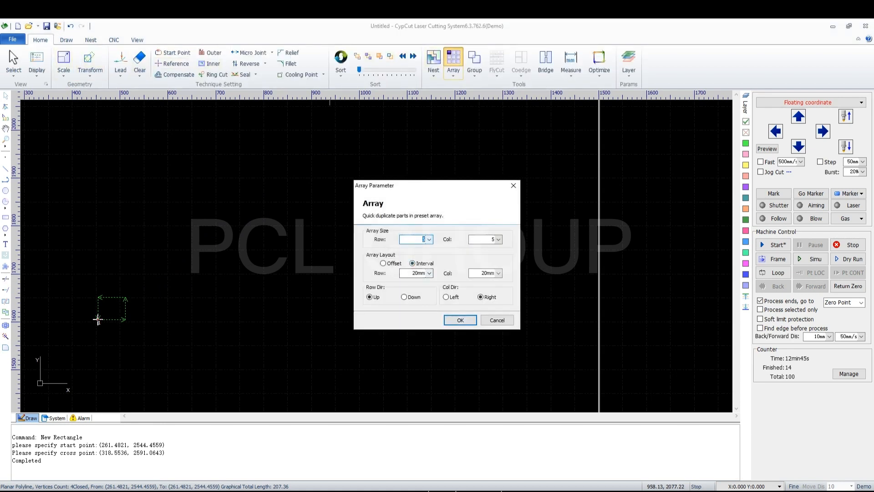
{"action": "left_click", "coordinate": [429, 273]}
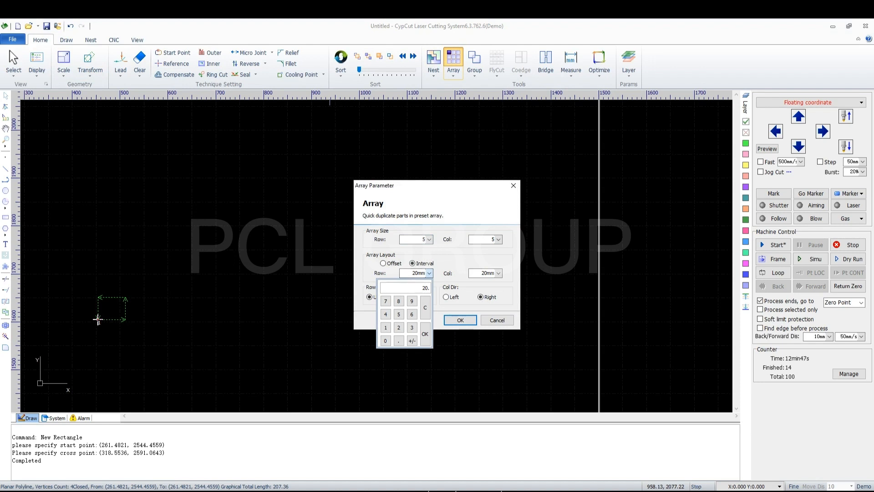
{"action": "left_click", "coordinate": [385, 341]}
{"action": "left_click", "coordinate": [426, 334]}
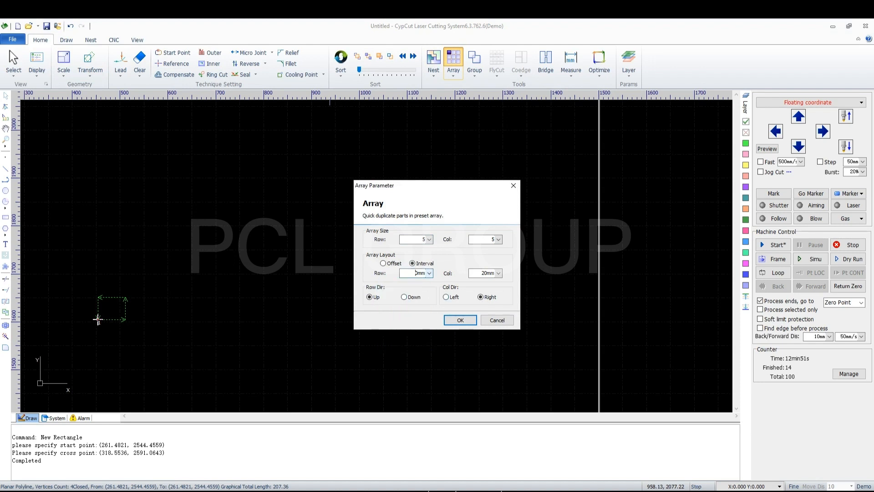
{"action": "left_click", "coordinate": [499, 273]}
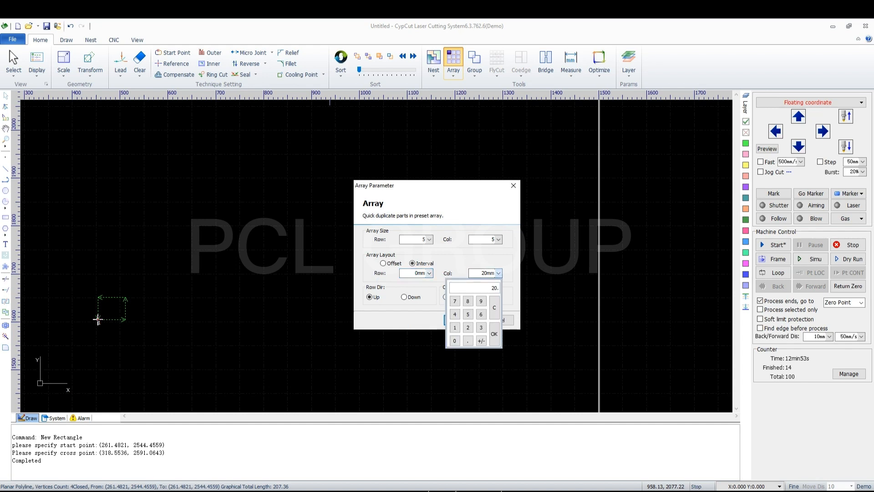
Step: Create a rectangular array of the selected rectangle with 5 rows, 5 columns and 0 mm row and column intervals, directed up and right
{"action": "left_click", "coordinate": [494, 334]}
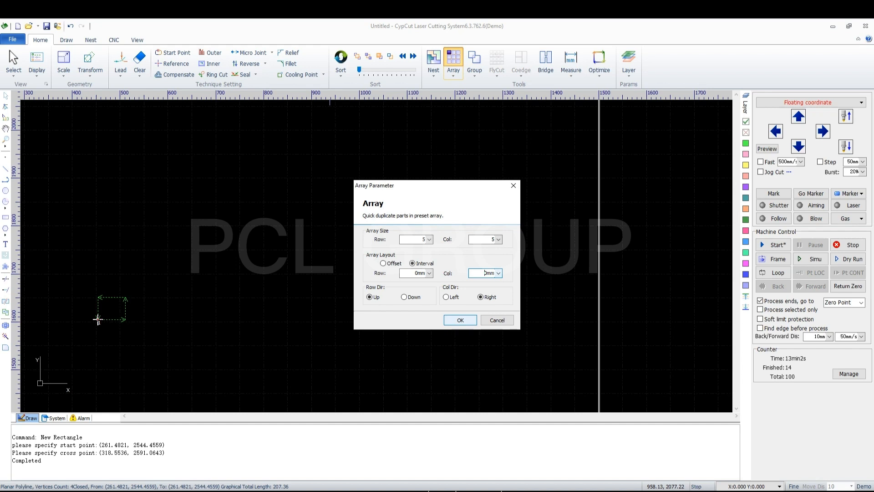
{"action": "left_click", "coordinate": [460, 320]}
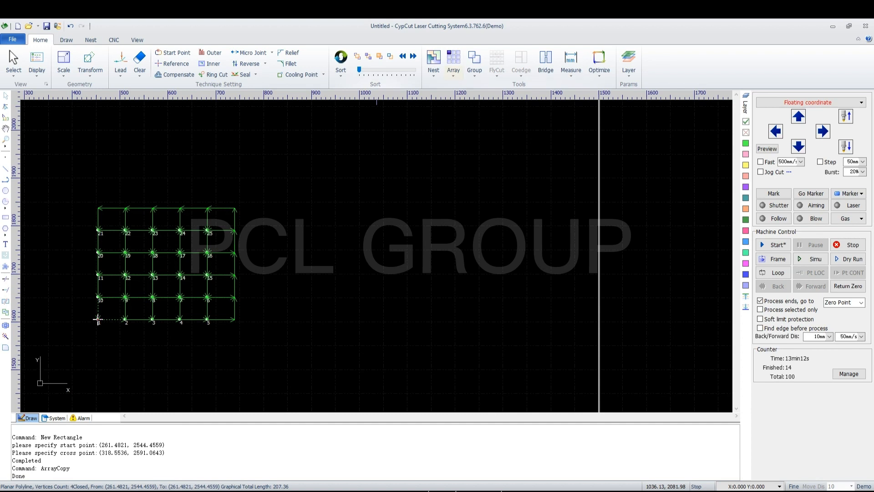
{"action": "left_click", "coordinate": [454, 71]}
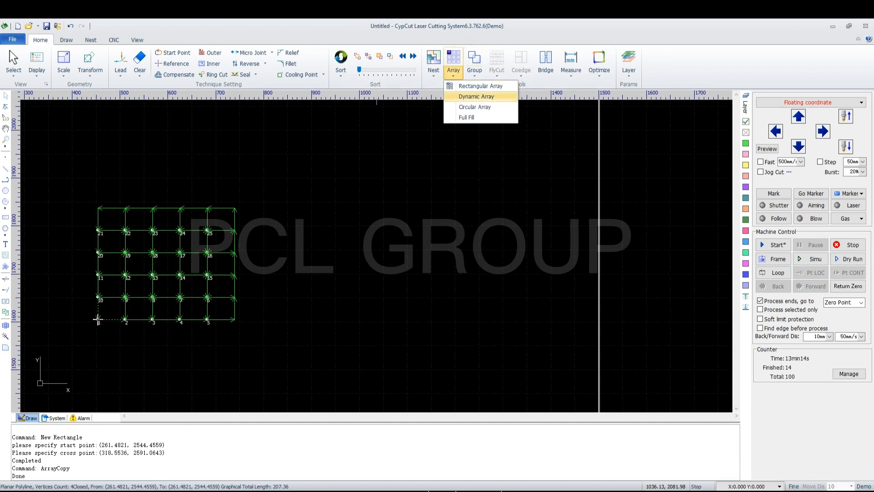
{"action": "left_click", "coordinate": [331, 216]}
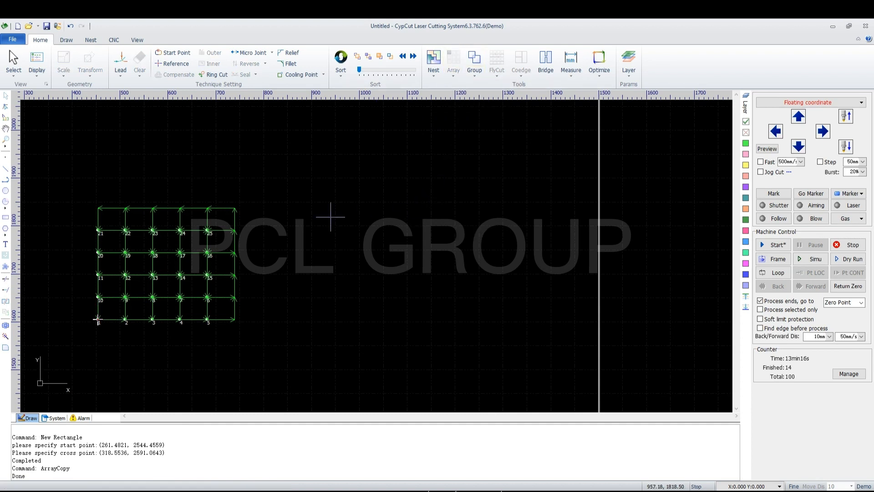
Step: Draw a small rectangle about 19 by 17 mm in the empty area right of the 5-by-5 array
{"action": "scroll", "coordinate": [331, 217], "scroll_direction": "up", "scroll_amount": 3}
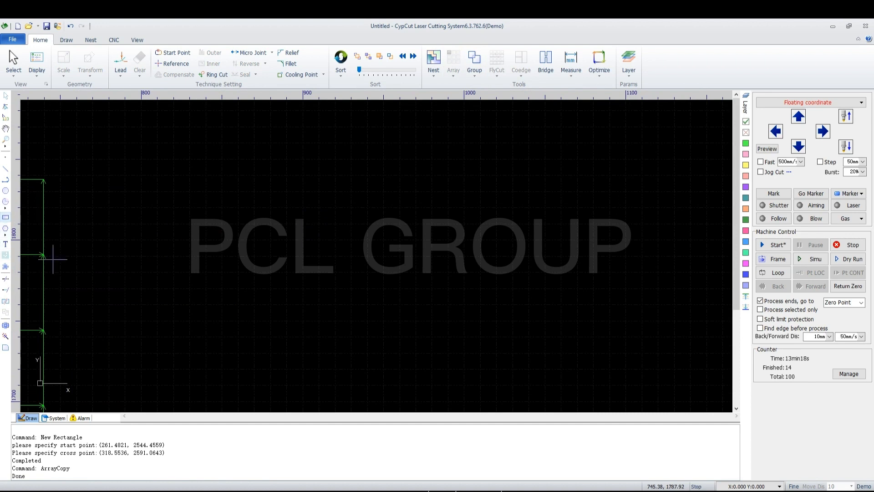
{"action": "left_click", "coordinate": [184, 350]}
{"action": "left_click", "coordinate": [214, 324]}
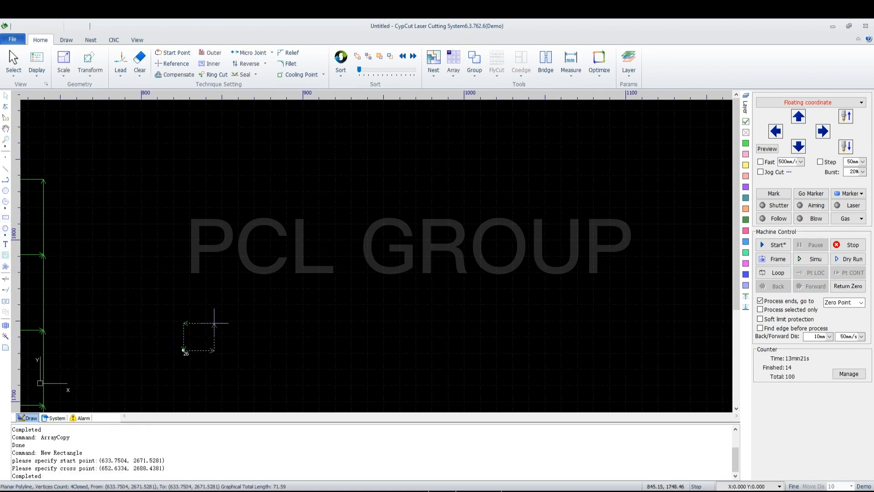
Step: Create a dynamic array of the small rectangle with 1 mm row and column distances, extending it into a 7-by-7 grid up and right
{"action": "left_click", "coordinate": [454, 66]}
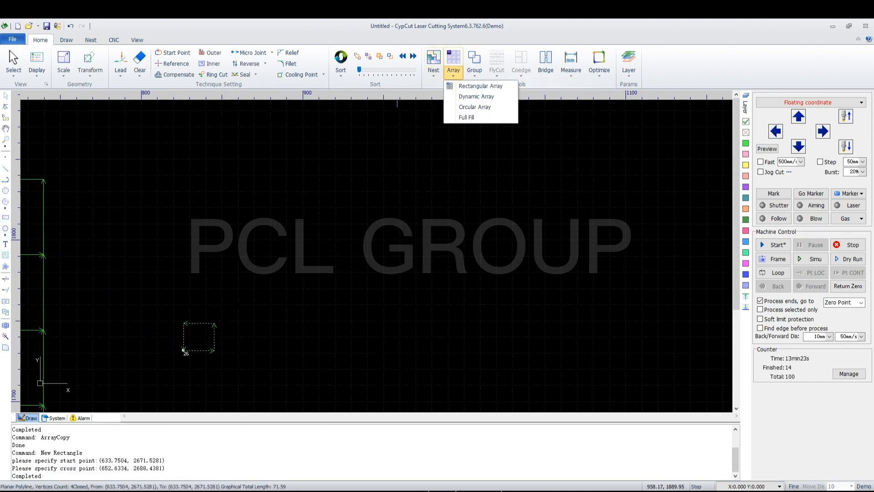
{"action": "left_click", "coordinate": [476, 96]}
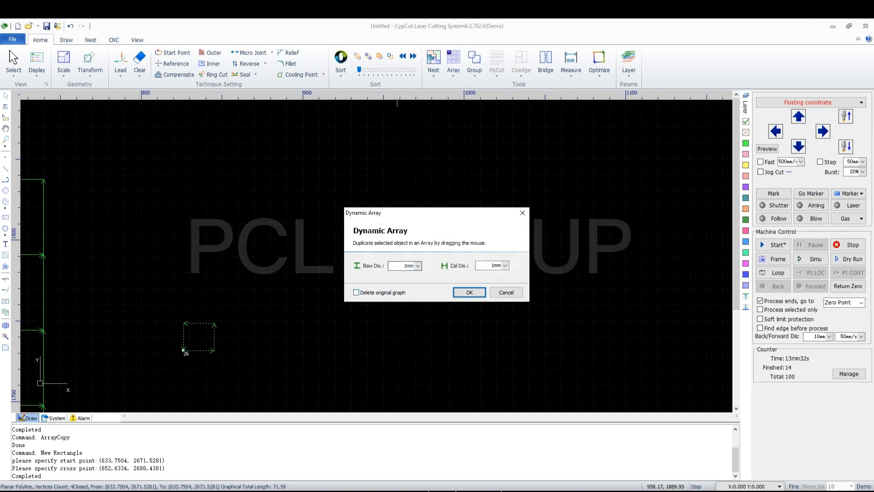
{"action": "left_click", "coordinate": [469, 292]}
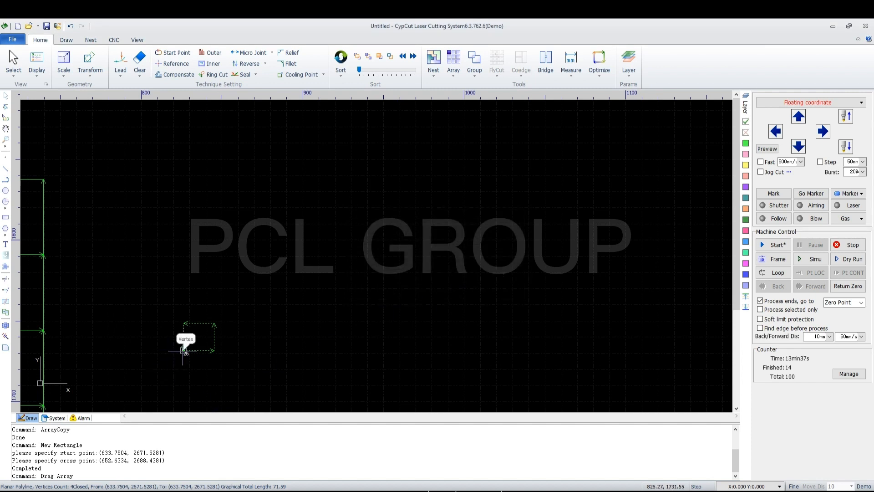
{"action": "left_click_drag", "start_coordinate": [183, 350], "coordinate": [433, 145]}
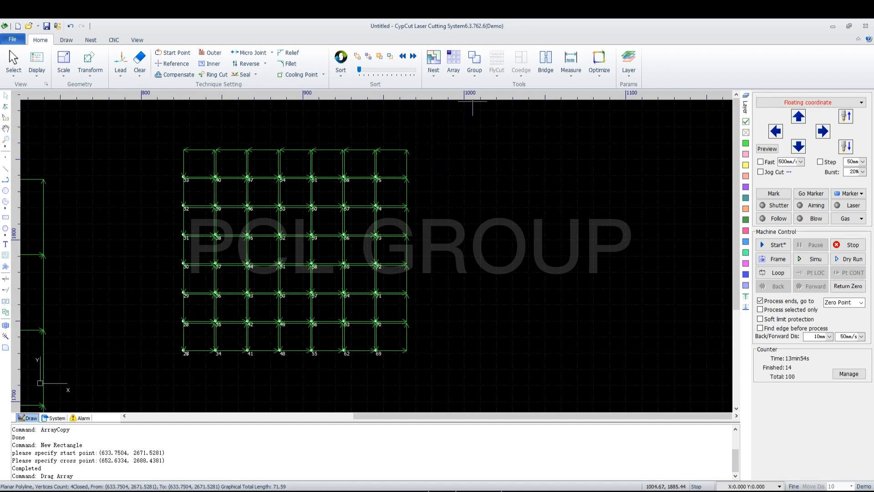
{"action": "left_click", "coordinate": [453, 71]}
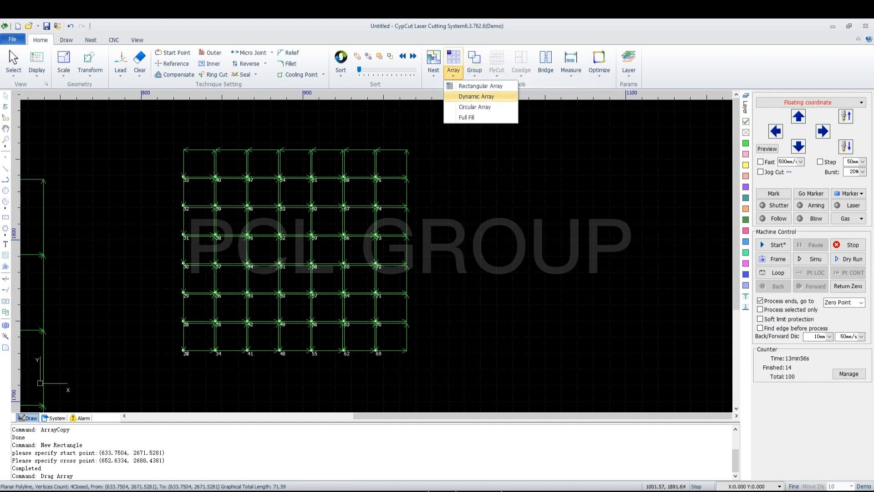
{"action": "scroll", "coordinate": [515, 216], "scroll_direction": "down", "scroll_amount": 3}
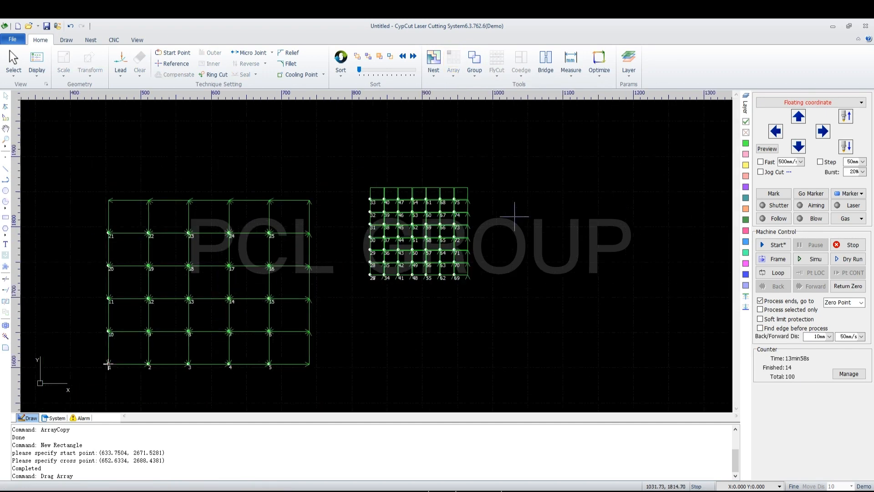
{"action": "left_click", "coordinate": [195, 121]}
Step: Draw a rectangle about 37 by 36 mm in the empty area below the two existing arrays
{"action": "scroll", "coordinate": [195, 121], "scroll_direction": "down", "scroll_amount": 3}
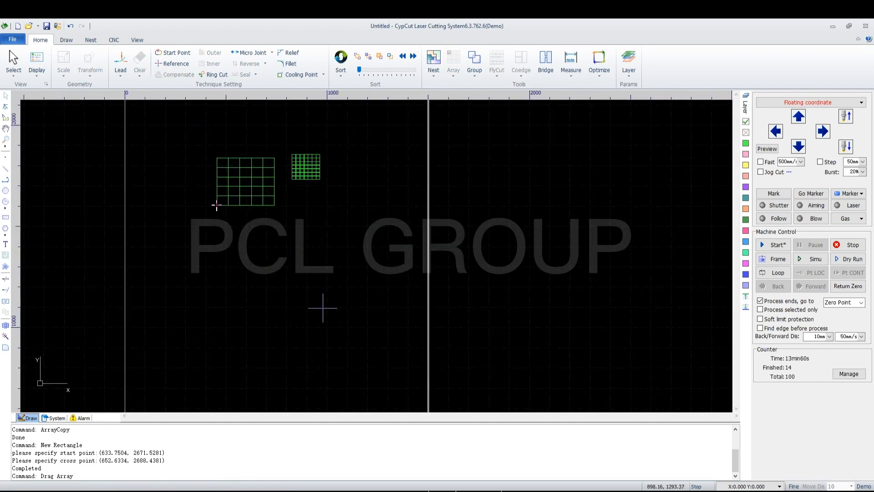
{"action": "scroll", "coordinate": [233, 327], "scroll_direction": "up", "scroll_amount": 5}
{"action": "left_click", "coordinate": [6, 217]}
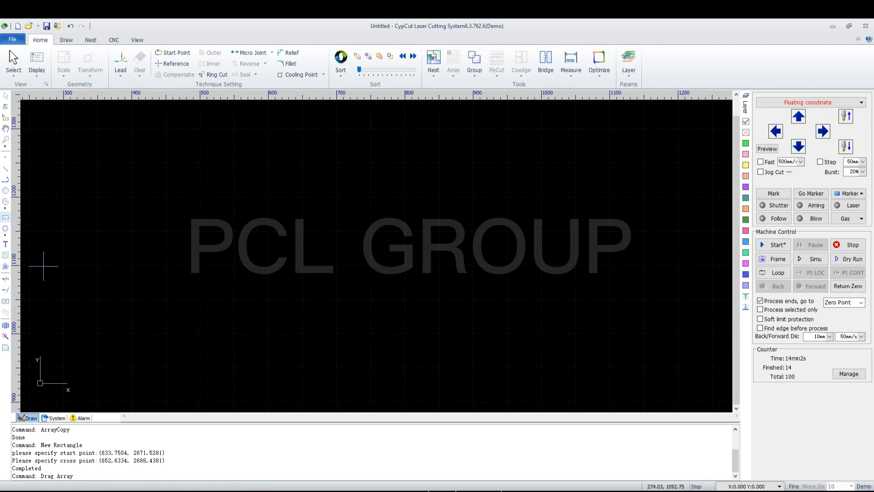
{"action": "left_click", "coordinate": [222, 335]}
{"action": "left_click", "coordinate": [246, 311]}
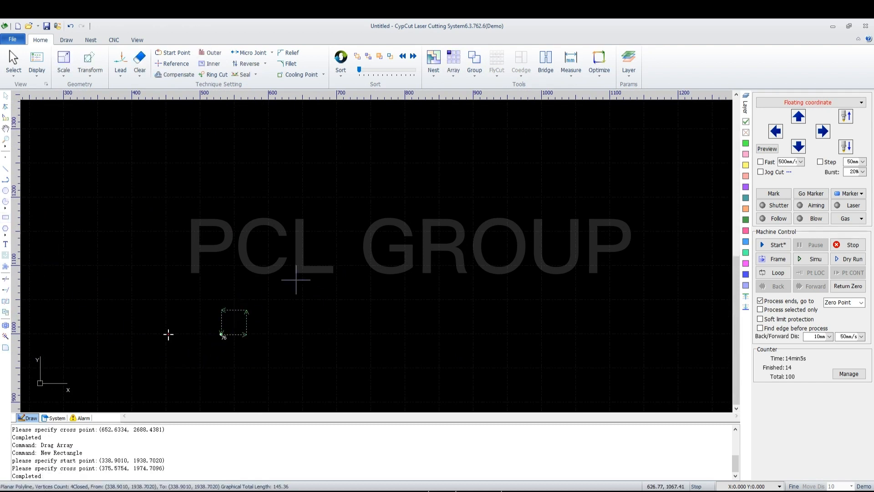
Step: Create a circular array of the new rectangle using 20° angular spacing, number 30, a 400 mm array radius and 0° relative angle
{"action": "left_click", "coordinate": [453, 72]}
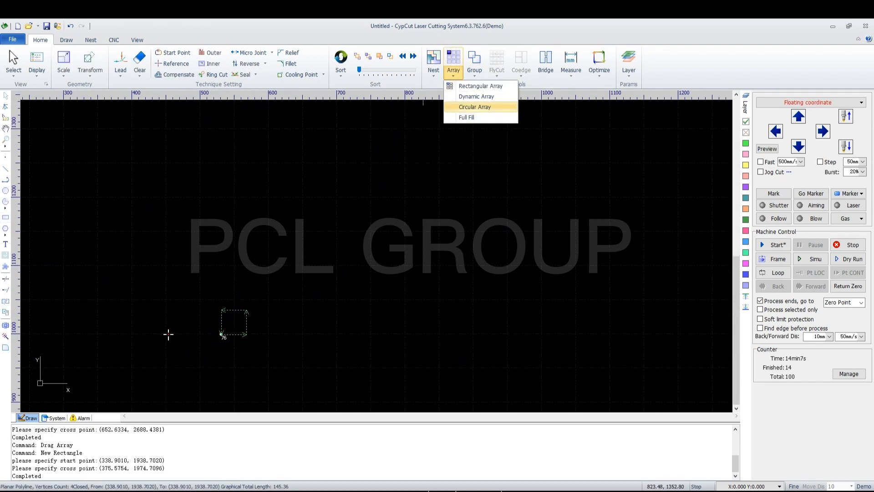
{"action": "left_click", "coordinate": [476, 107]}
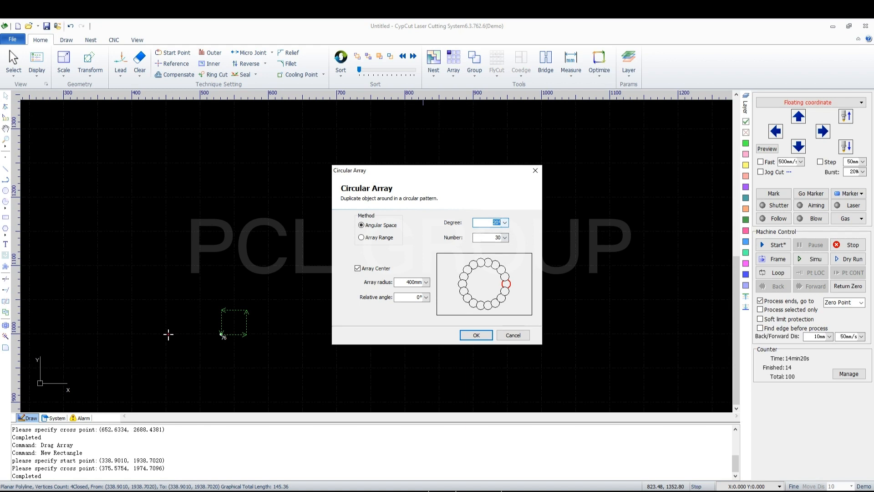
{"action": "left_click", "coordinate": [476, 335]}
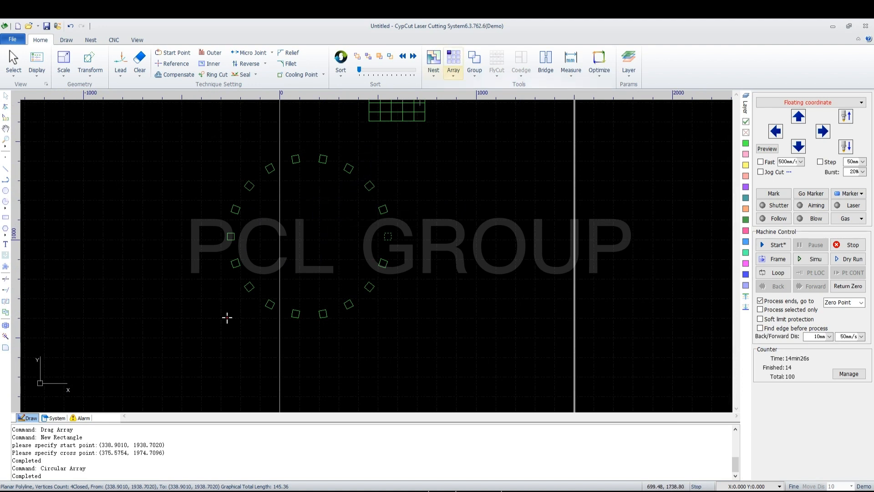
{"action": "left_click", "coordinate": [453, 73]}
{"action": "left_click", "coordinate": [474, 202]}
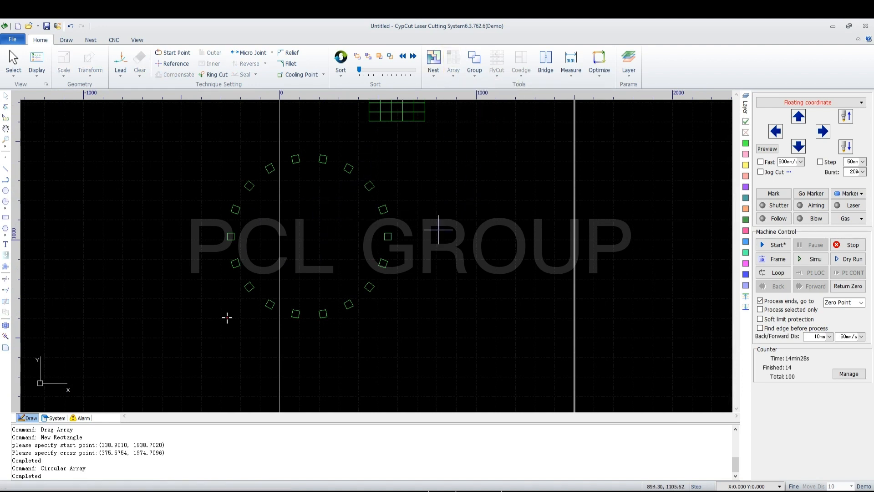
Step: Draw a rectangle about 42 by 23 mm in the empty area to the lower right of the circular array
{"action": "left_click", "coordinate": [6, 217]}
{"action": "scroll", "coordinate": [460, 299], "scroll_direction": "up", "scroll_amount": 3}
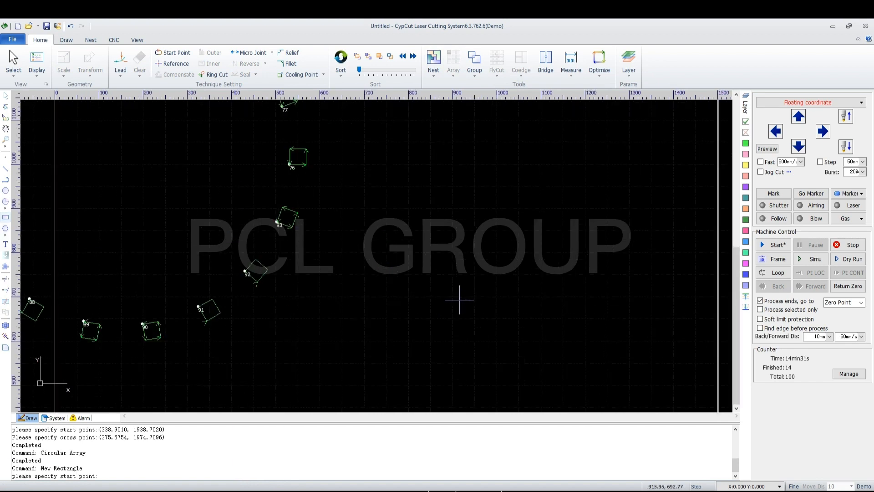
{"action": "left_click", "coordinate": [424, 298]}
{"action": "left_click", "coordinate": [396, 315]}
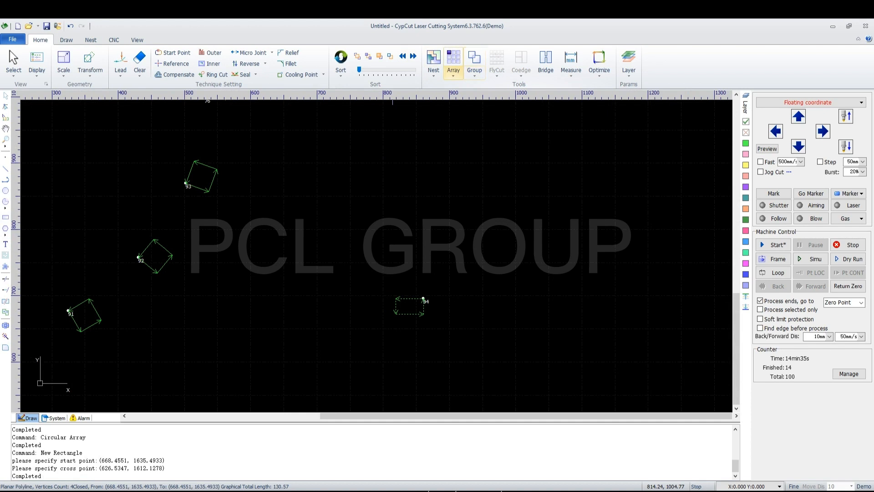
Step: Full-fill a 1000 by 1000 mm plate with the new rectangle, using a 2 mm parts gap and 2 mm plate margin
{"action": "left_click", "coordinate": [454, 73]}
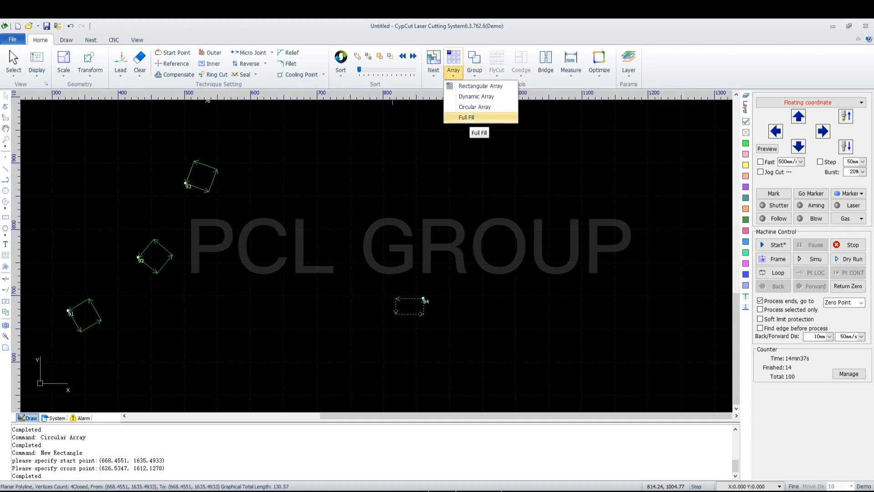
{"action": "left_click", "coordinate": [469, 117]}
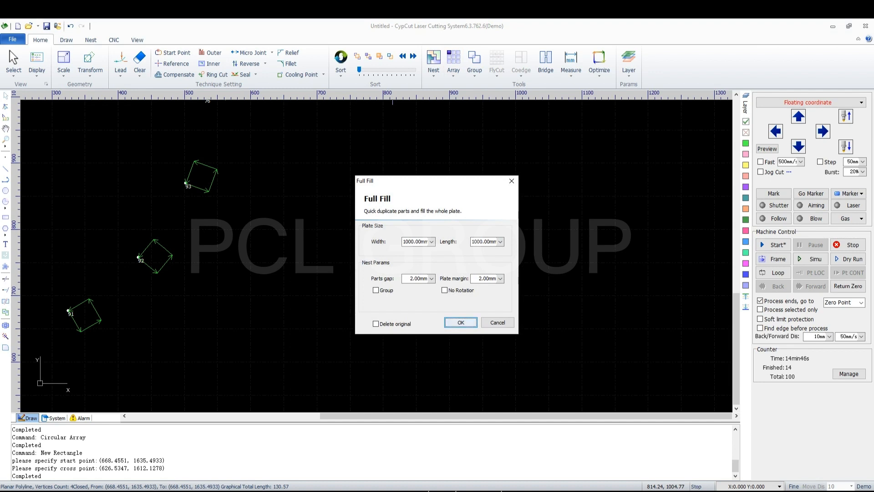
{"action": "left_click", "coordinate": [461, 322]}
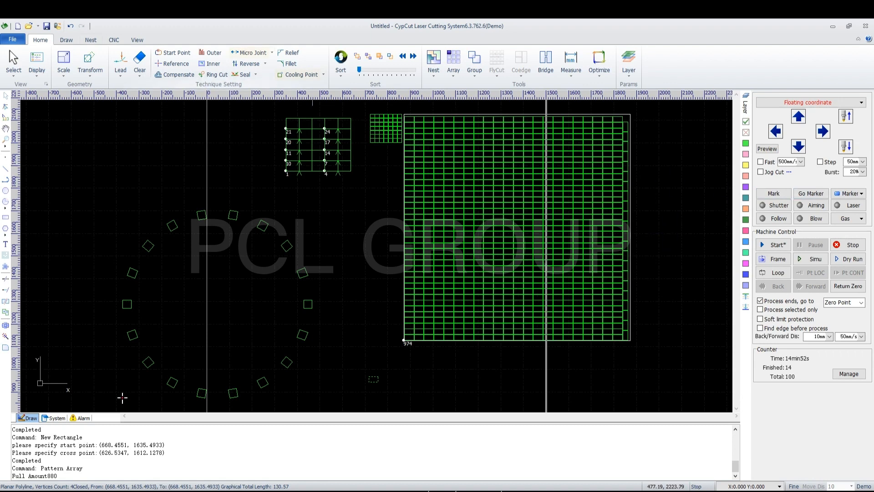
Step: Start a new drawing without saving the current one and draw a rectangle about 204 by 127 mm on the plate
{"action": "left_click", "coordinate": [17, 26]}
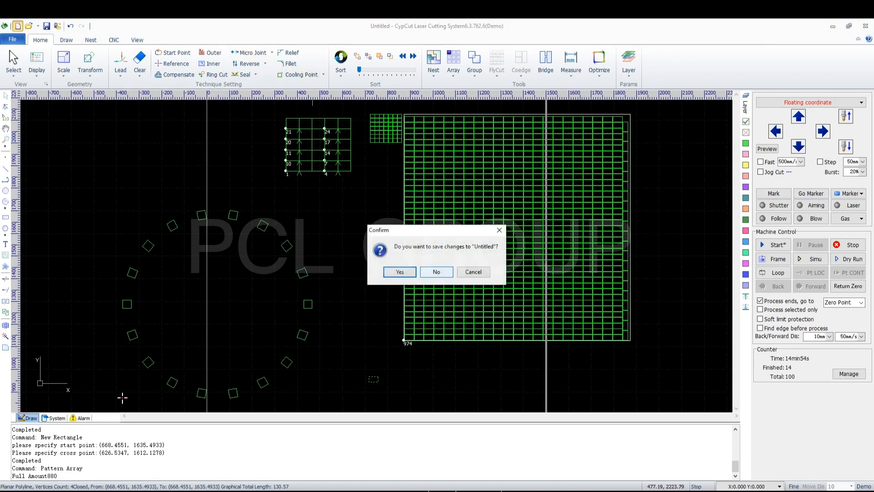
{"action": "left_click", "coordinate": [437, 271]}
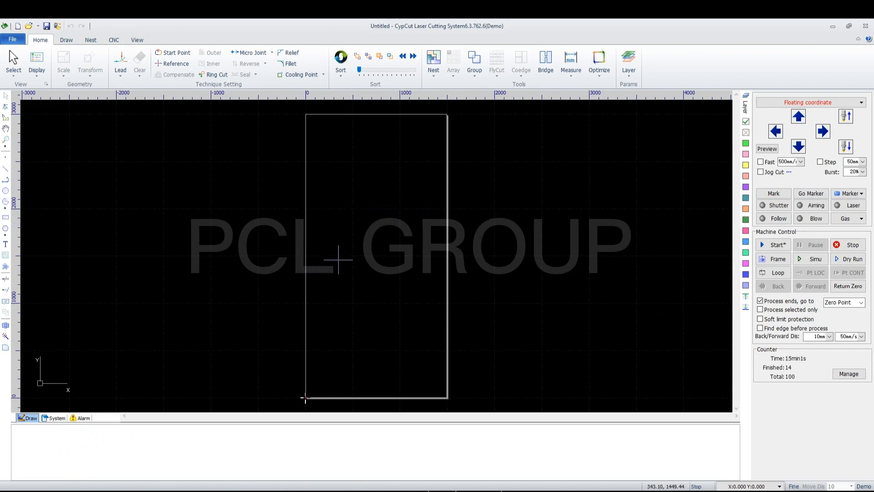
{"action": "scroll", "coordinate": [337, 260], "scroll_direction": "up", "scroll_amount": 5}
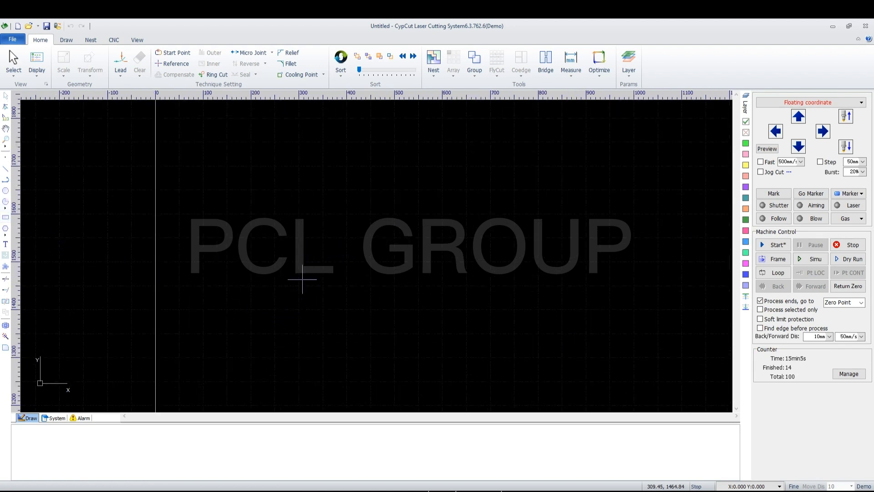
{"action": "left_click", "coordinate": [6, 218]}
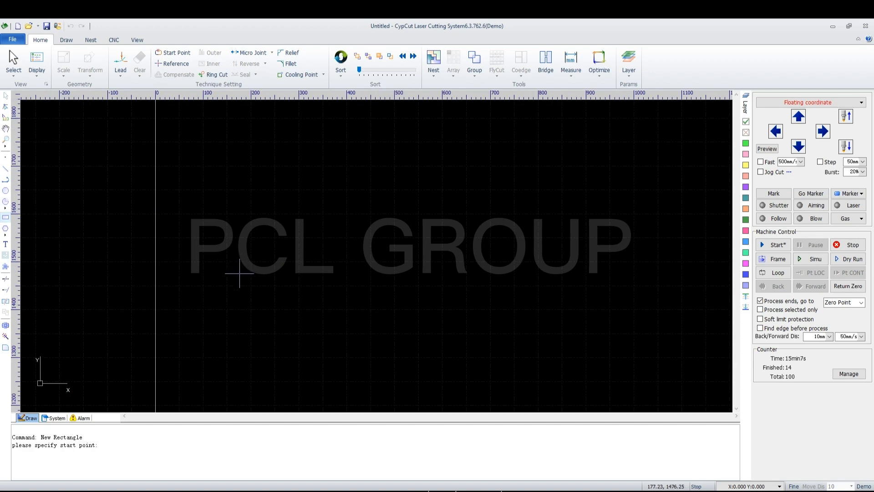
{"action": "left_click", "coordinate": [276, 296]}
{"action": "left_click", "coordinate": [373, 236]}
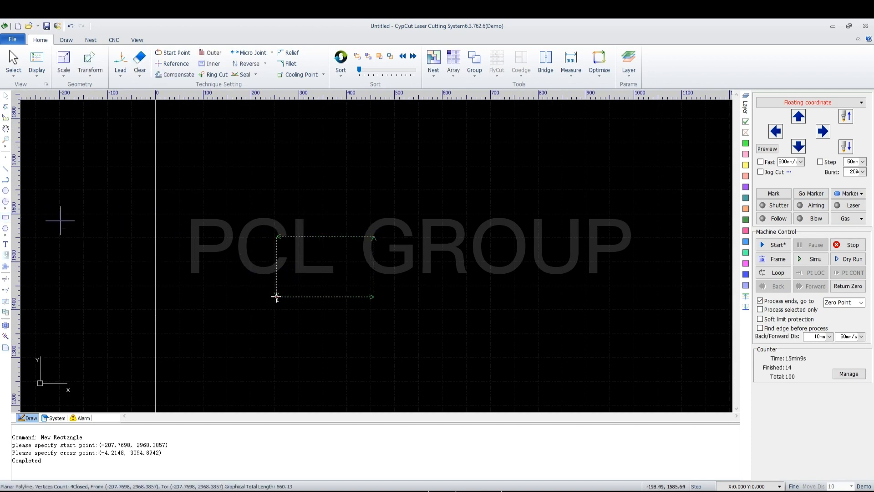
Step: Draw a smaller rectangle about 56 by 50 mm inside the large rectangle
{"action": "left_click", "coordinate": [6, 217]}
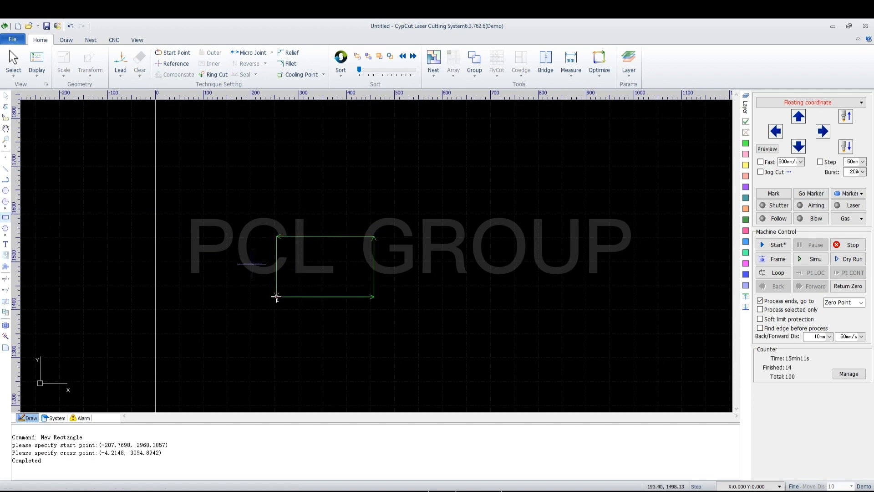
{"action": "left_click", "coordinate": [313, 273]}
{"action": "left_click", "coordinate": [340, 249]}
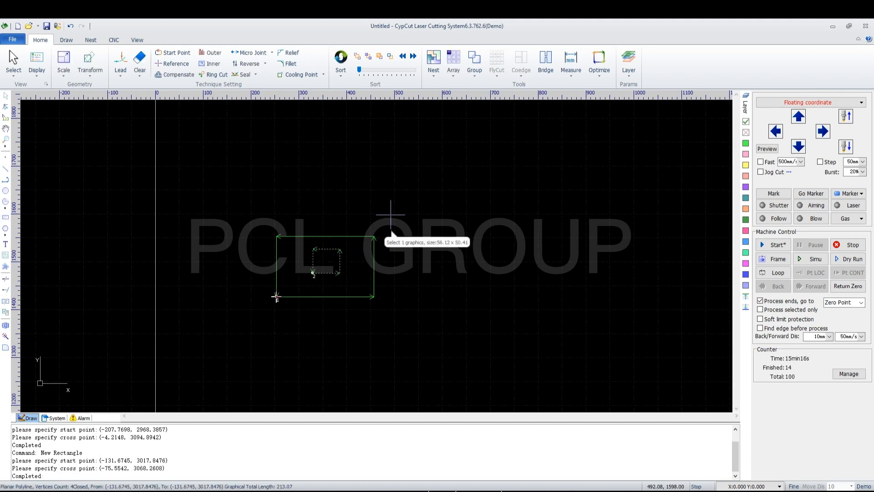
Step: Group the large rectangle and the inner rectangle into one part, and select the resulting group
{"action": "left_click_drag", "start_coordinate": [395, 208], "coordinate": [277, 334]}
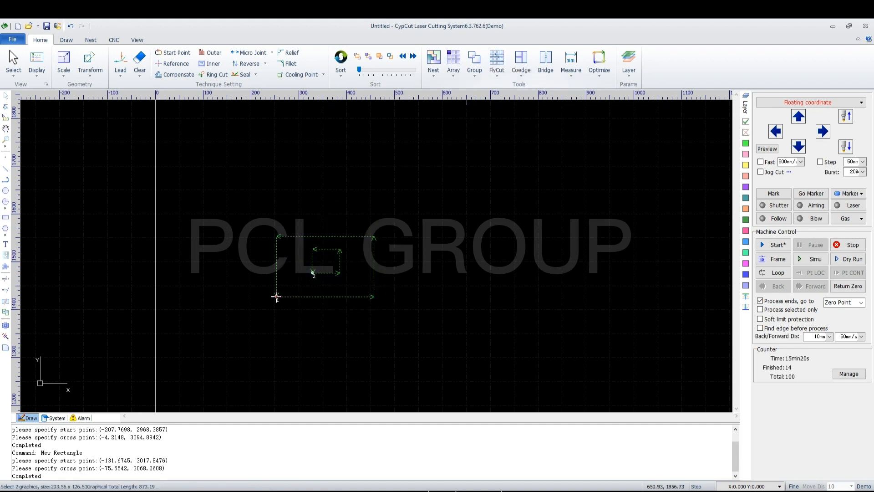
{"action": "left_click", "coordinate": [474, 64]}
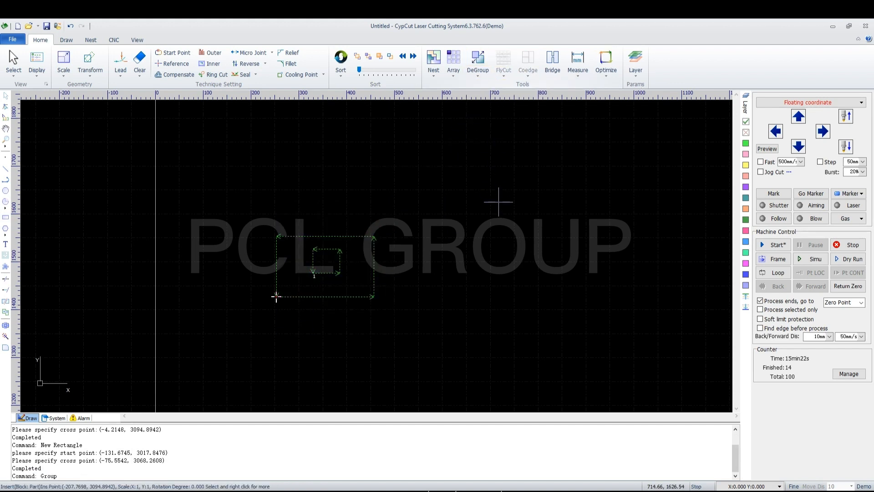
{"action": "left_click", "coordinate": [443, 246]}
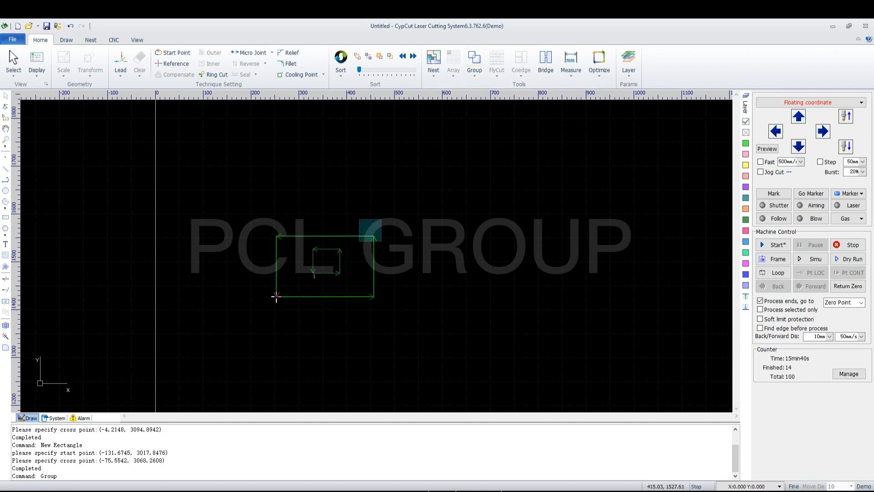
{"action": "left_click", "coordinate": [370, 230]}
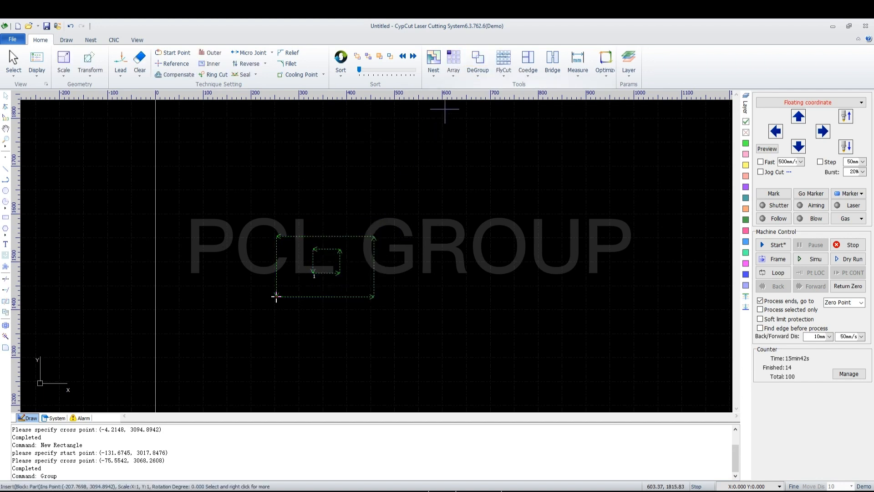
Step: Ungroup the nested rectangles and draw a separate rectangle about 86 by 121 mm to their right
{"action": "key", "text": "ctrl+u"}
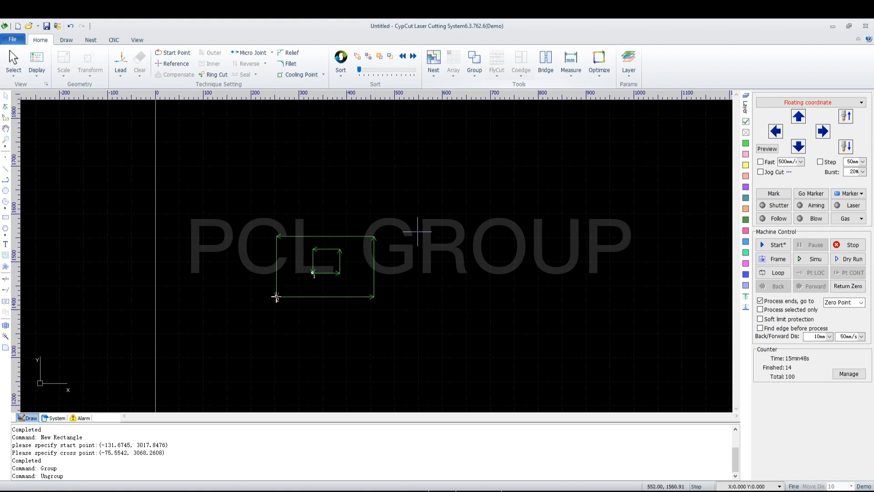
{"action": "left_click_drag", "start_coordinate": [405, 217], "coordinate": [348, 261]}
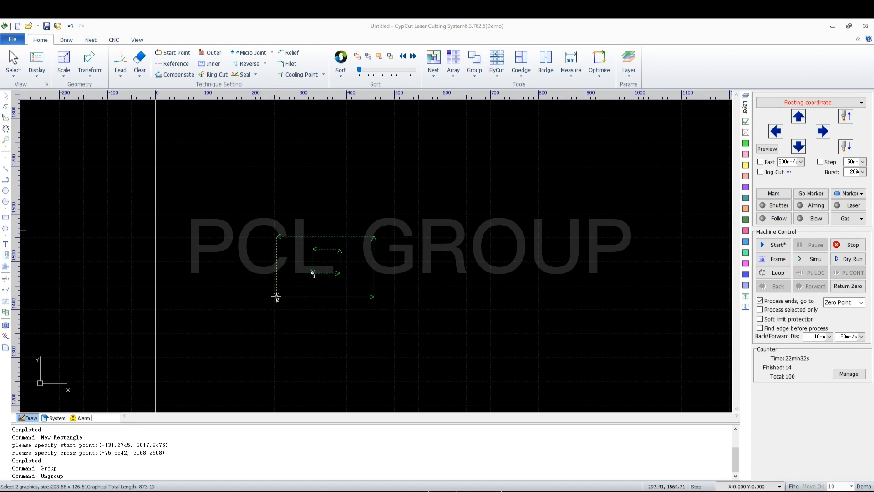
{"action": "left_click", "coordinate": [5, 217]}
{"action": "left_click", "coordinate": [425, 219]}
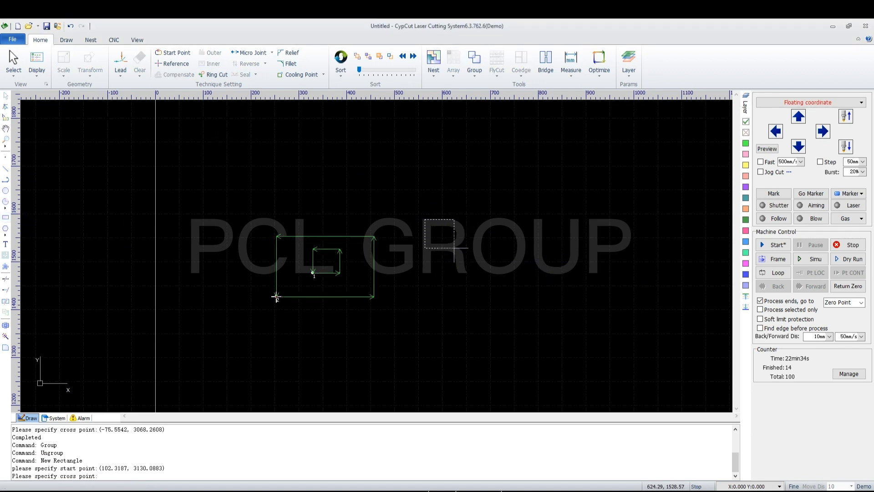
{"action": "left_click", "coordinate": [466, 277]}
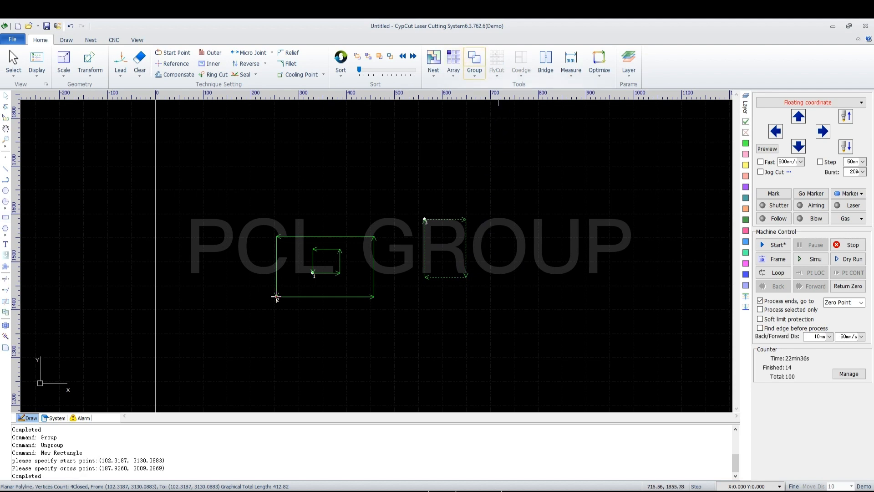
Step: Group the two nested rectangles into one part, and group that part with the separate rectangle
{"action": "left_click_drag", "start_coordinate": [380, 213], "coordinate": [300, 360]}
{"action": "left_click", "coordinate": [474, 61]}
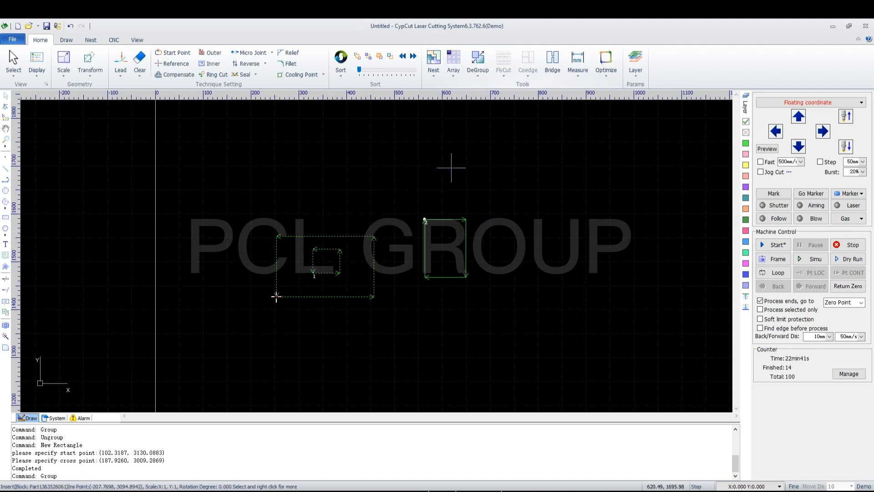
{"action": "left_click", "coordinate": [451, 167]}
{"action": "left_click_drag", "start_coordinate": [490, 196], "coordinate": [222, 371]}
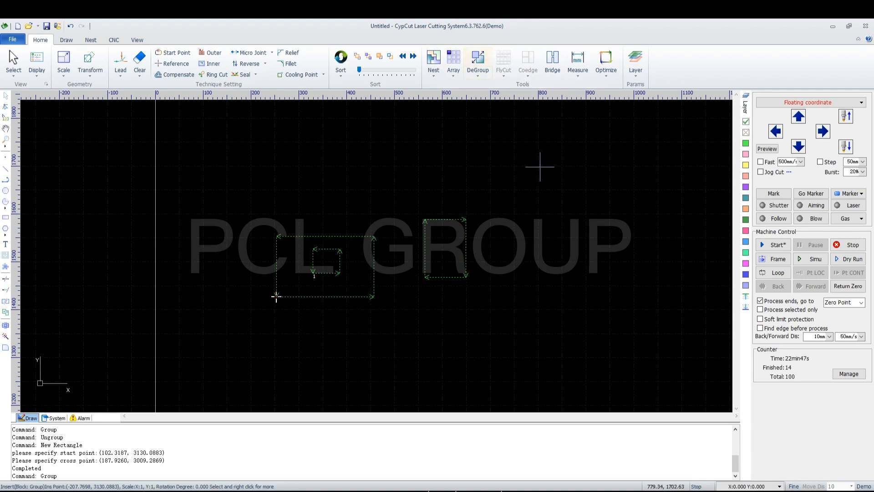
{"action": "left_click", "coordinate": [541, 181]}
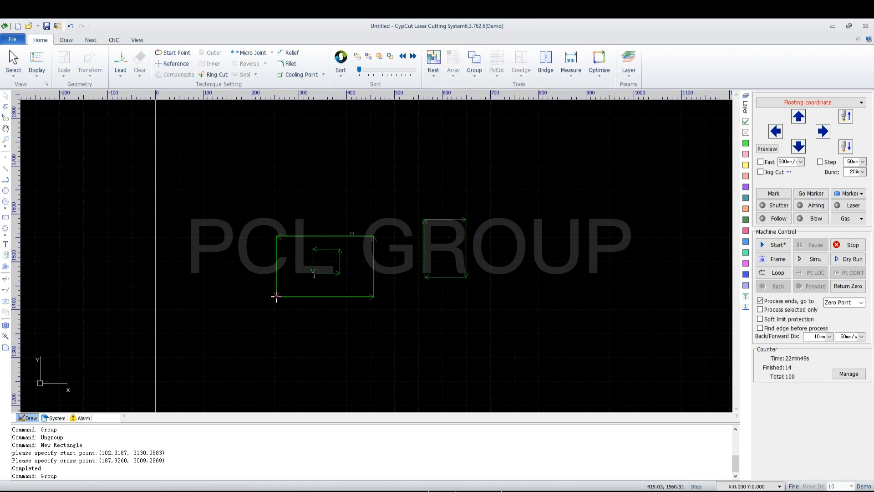
Step: Move the combined group about 101 mm to the right and 79 mm up on the plate, and deselect it
{"action": "left_click_drag", "start_coordinate": [383, 225], "coordinate": [364, 234]}
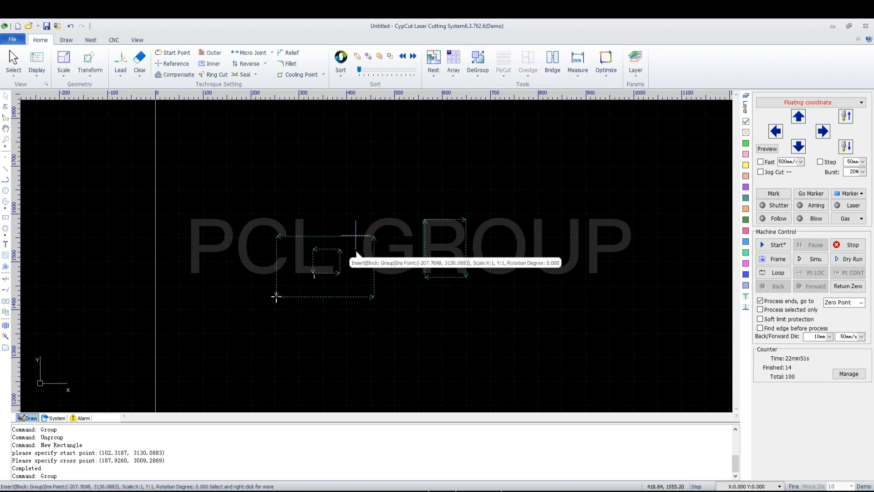
{"action": "left_click", "coordinate": [356, 237]}
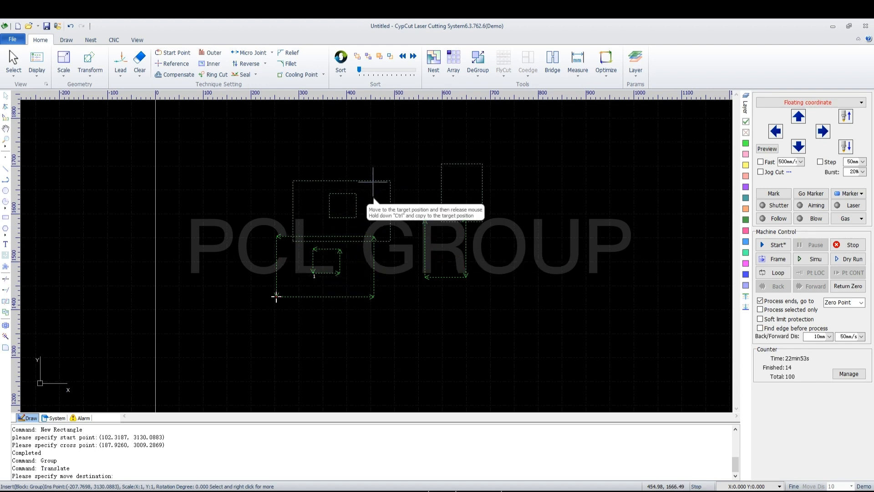
{"action": "left_click", "coordinate": [325, 258]}
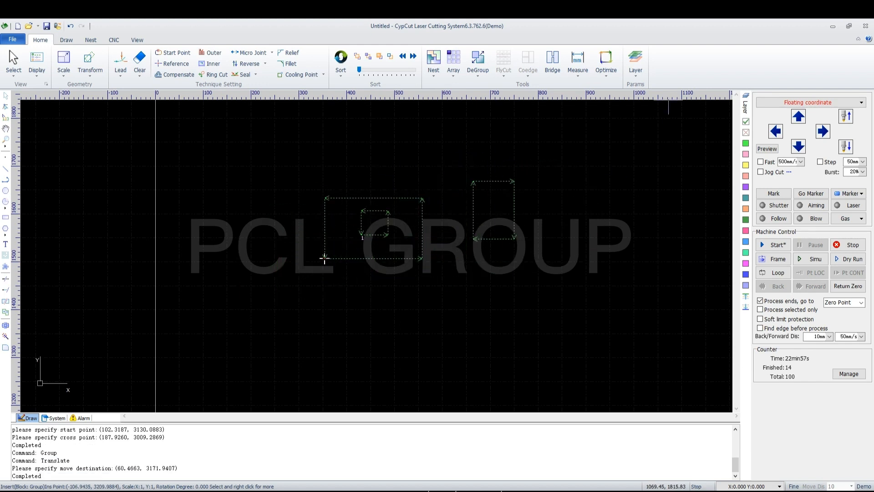
{"action": "left_click", "coordinate": [505, 148]}
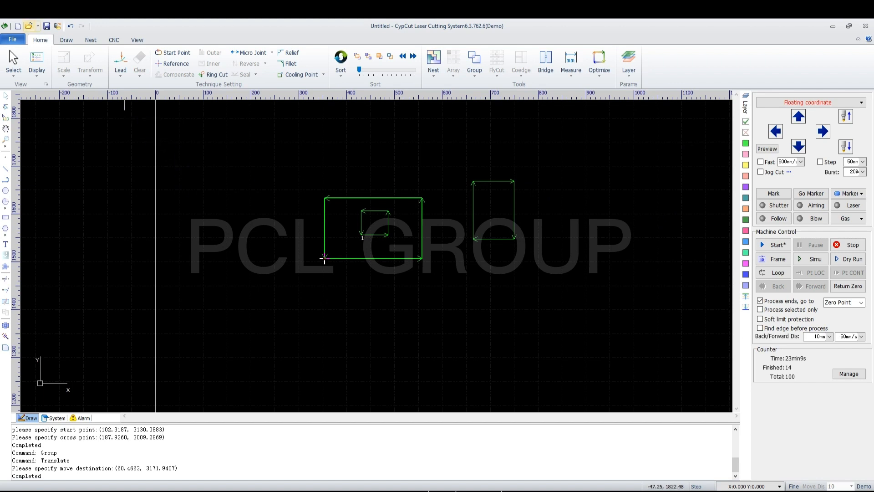
Step: Start a new drawing without saving the current one and draw a circle with a radius of about 39 mm
{"action": "left_click", "coordinate": [17, 26]}
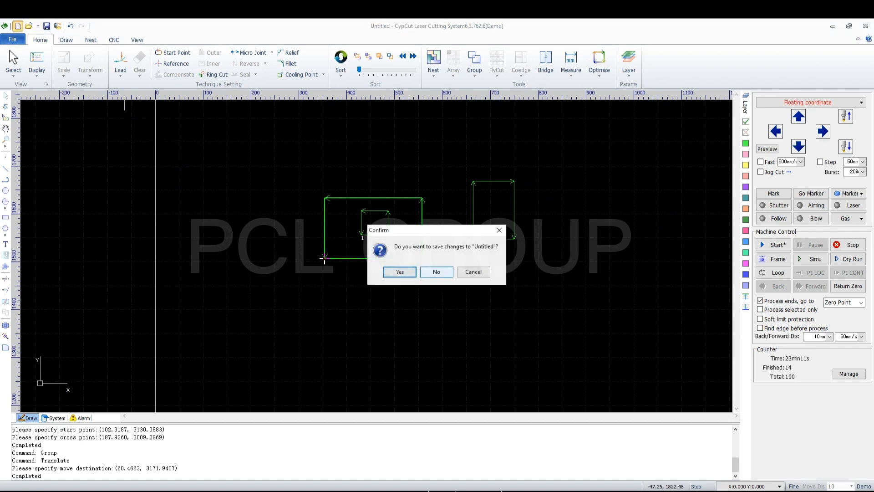
{"action": "left_click", "coordinate": [436, 271]}
{"action": "scroll", "coordinate": [390, 249], "scroll_direction": "up", "scroll_amount": 5}
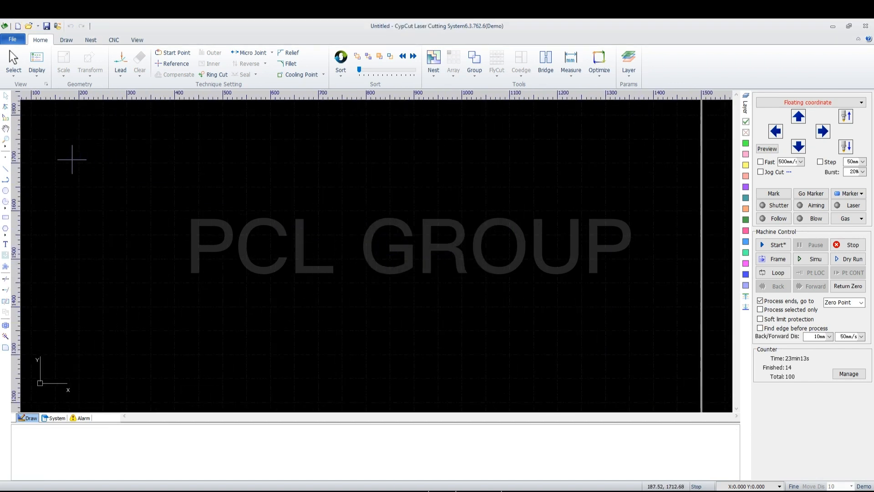
{"action": "left_click", "coordinate": [6, 190]}
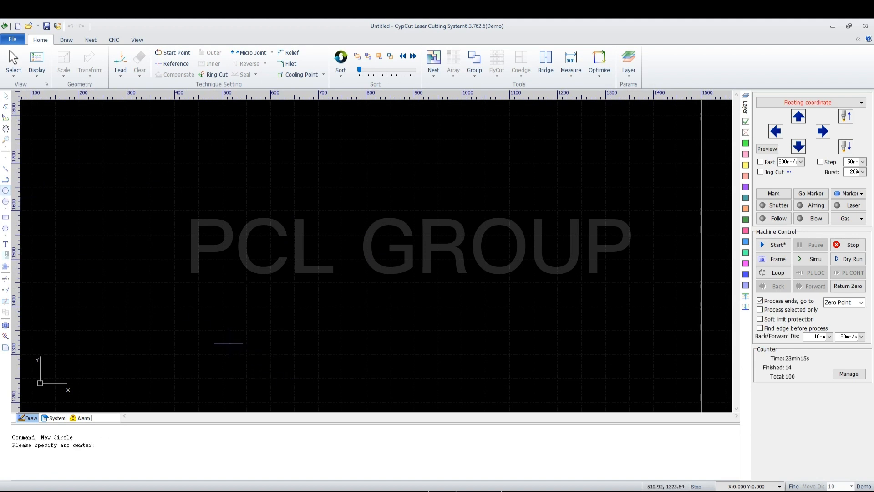
{"action": "left_click", "coordinate": [215, 345]}
{"action": "left_click", "coordinate": [229, 332]}
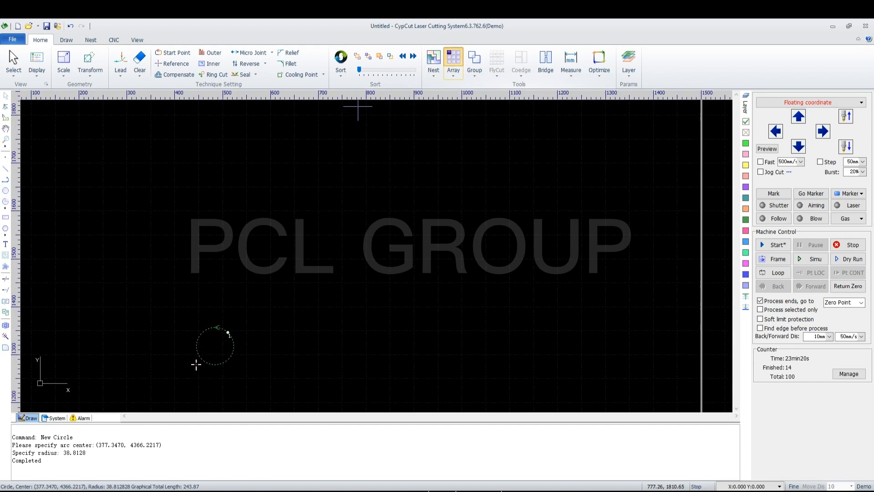
Step: Array the circle in 5 rows and 5 columns, upward and to the right, with 20 mm row and column intervals
{"action": "left_click", "coordinate": [453, 60]}
{"action": "left_click", "coordinate": [429, 273]}
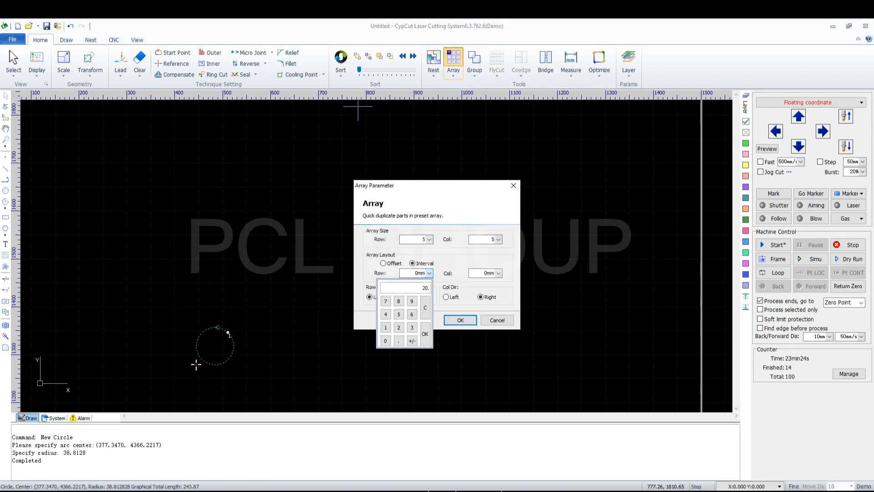
{"action": "type", "text": "20"}
{"action": "key", "text": "Return"}
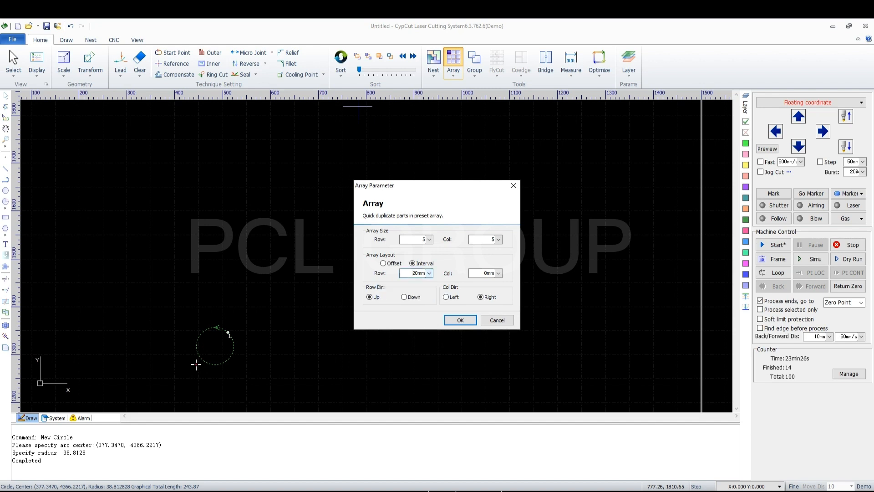
{"action": "left_click", "coordinate": [499, 272]}
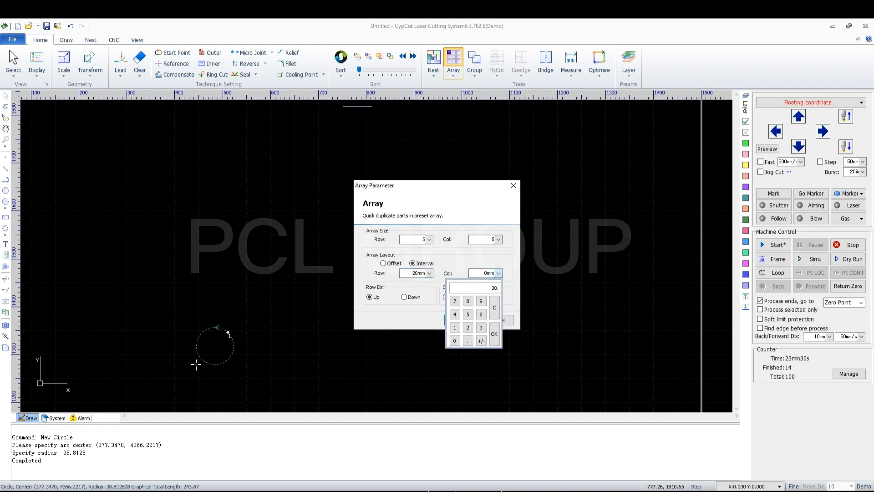
{"action": "type", "text": "20"}
{"action": "key", "text": "Return"}
{"action": "left_click", "coordinate": [460, 320]}
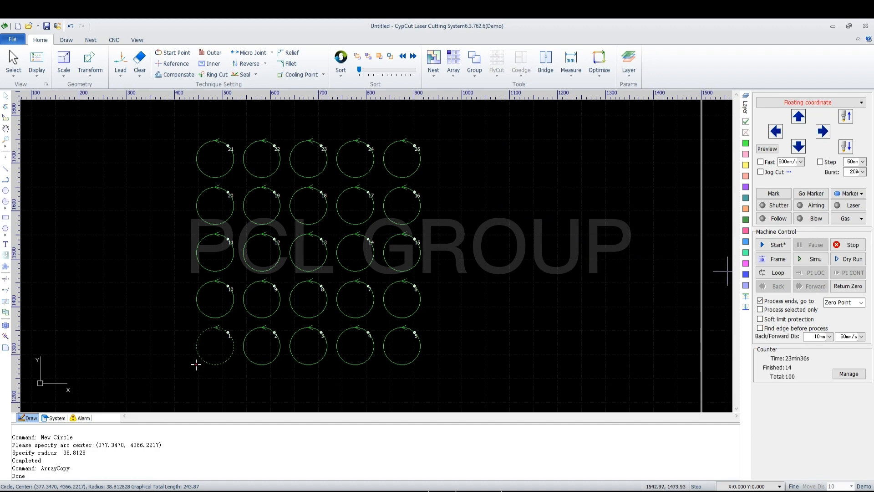
Step: Simulate the cutting sequence of the circle array
{"action": "left_click", "coordinate": [812, 258]}
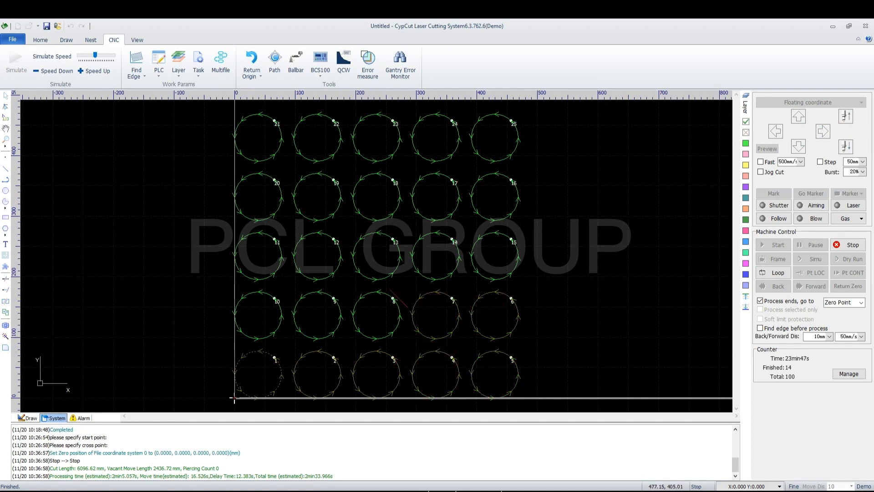
{"action": "left_click", "coordinate": [40, 40]}
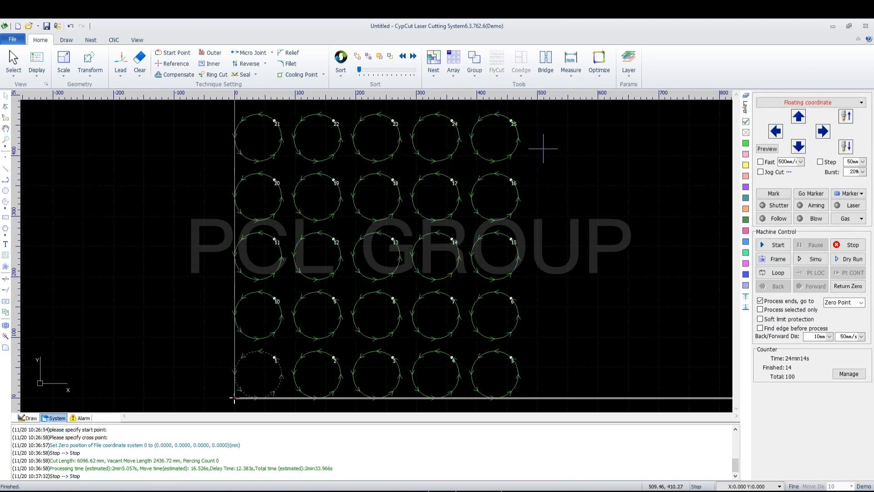
Step: Apply a circular fly cut to all circles with 50 mm valid distance, top-to-bottom sorting and fly cut by part, and simulate its path
{"action": "left_click_drag", "start_coordinate": [530, 113], "coordinate": [192, 453]}
{"action": "left_click_drag", "start_coordinate": [192, 413], "coordinate": [203, 413]}
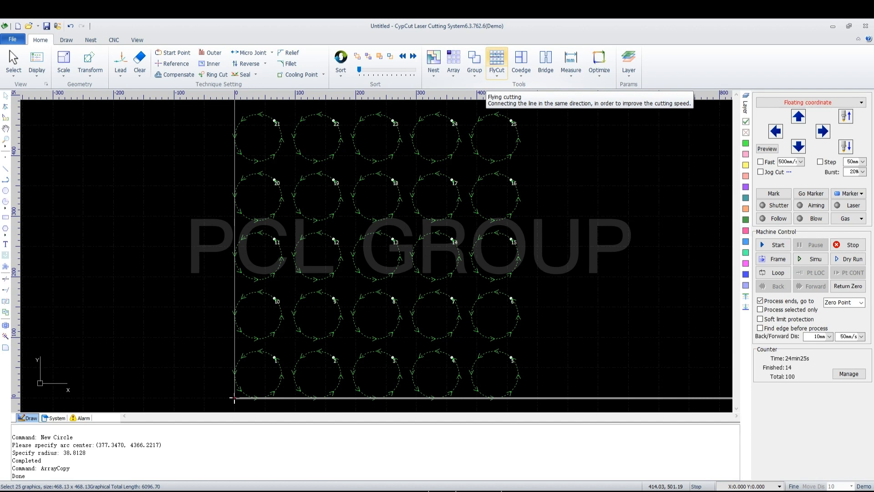
{"action": "left_click", "coordinate": [496, 55]}
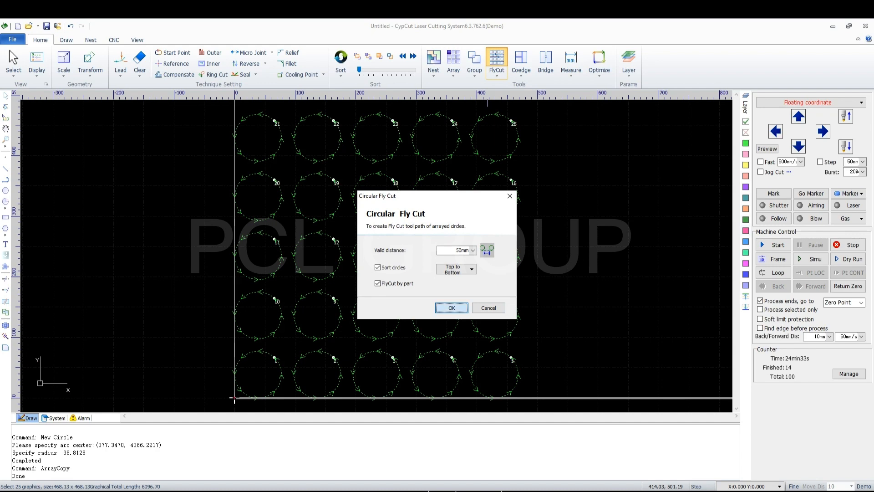
{"action": "left_click", "coordinate": [452, 308]}
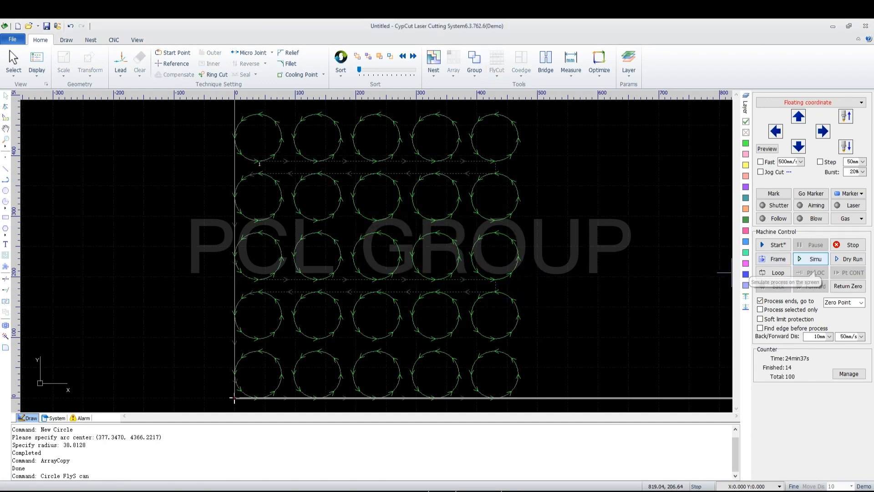
{"action": "left_click", "coordinate": [813, 259]}
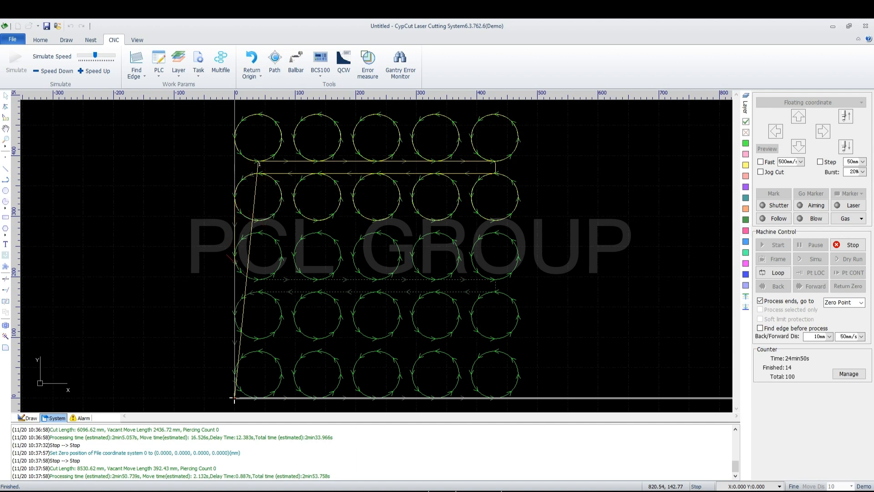
{"action": "left_click", "coordinate": [848, 245]}
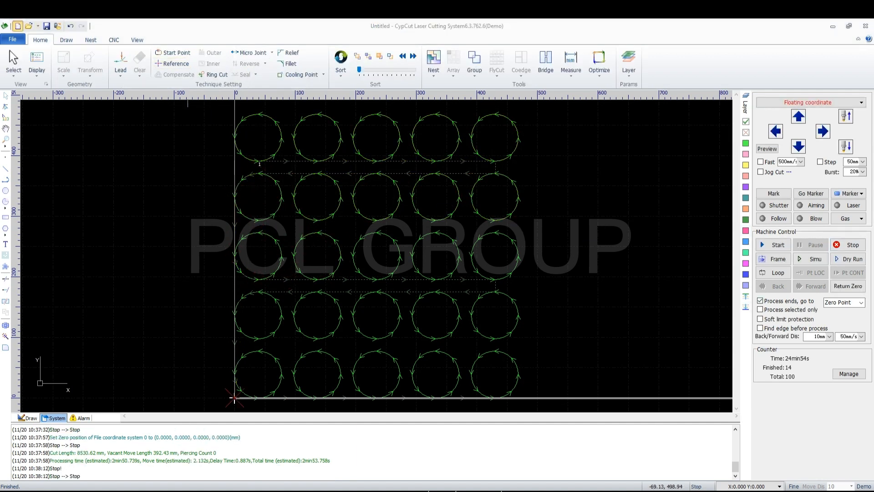
Step: Start another new drawing without saving the fly-cut circles
{"action": "left_click", "coordinate": [17, 26]}
{"action": "left_click", "coordinate": [436, 271]}
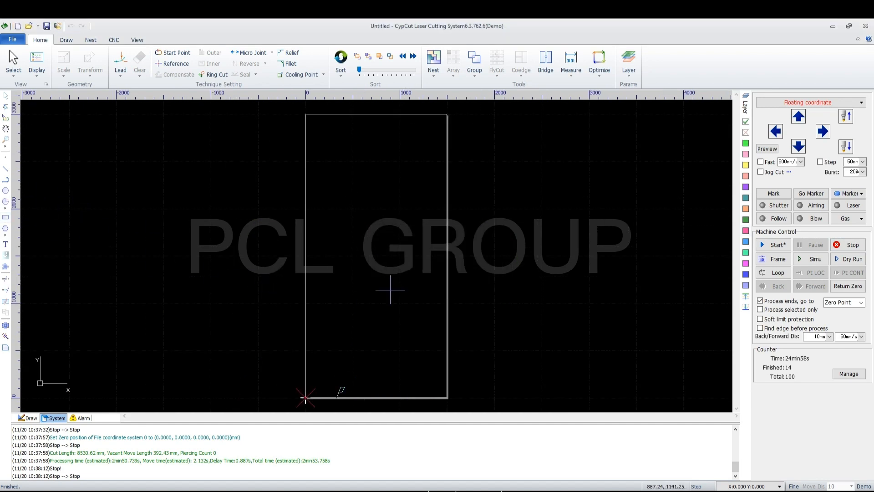
{"action": "scroll", "coordinate": [349, 289], "scroll_direction": "up", "scroll_amount": 4}
{"action": "left_click", "coordinate": [293, 345]}
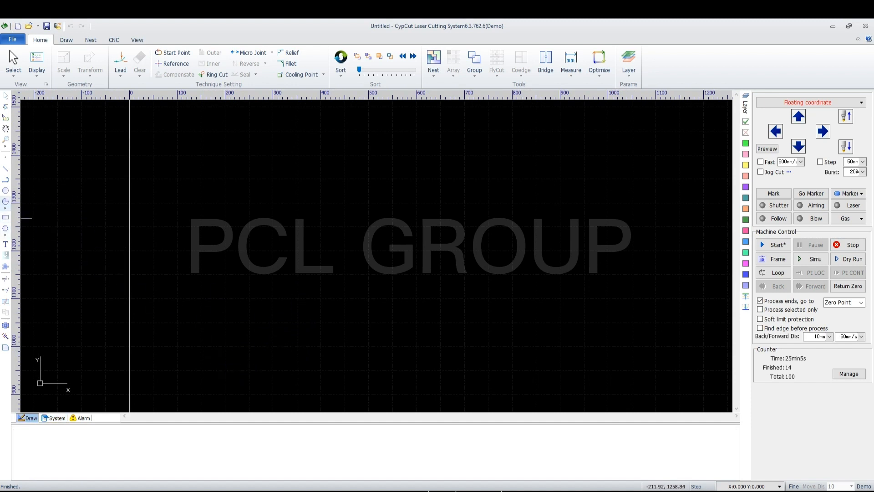
Step: Draw a rectangle about 102 by 85 mm and array it in 5 rows and 5 columns with 20 mm intervals
{"action": "left_click", "coordinate": [5, 217]}
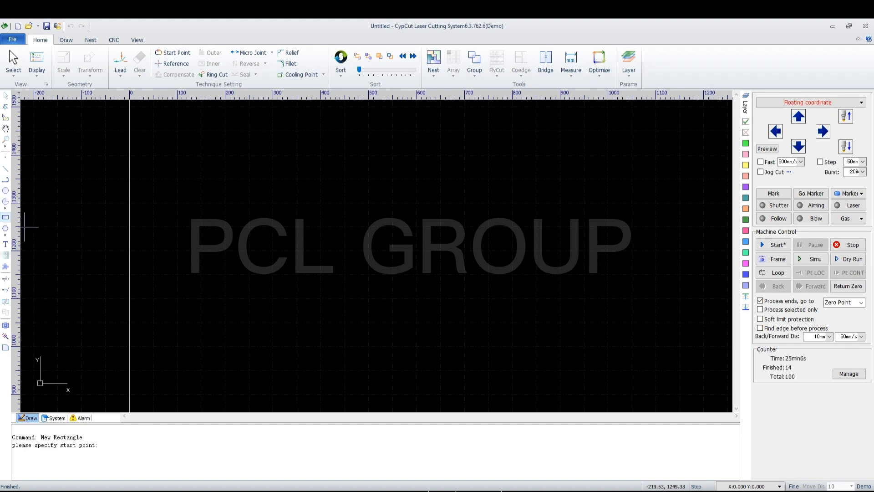
{"action": "left_click", "coordinate": [224, 362]}
{"action": "left_click", "coordinate": [272, 322]}
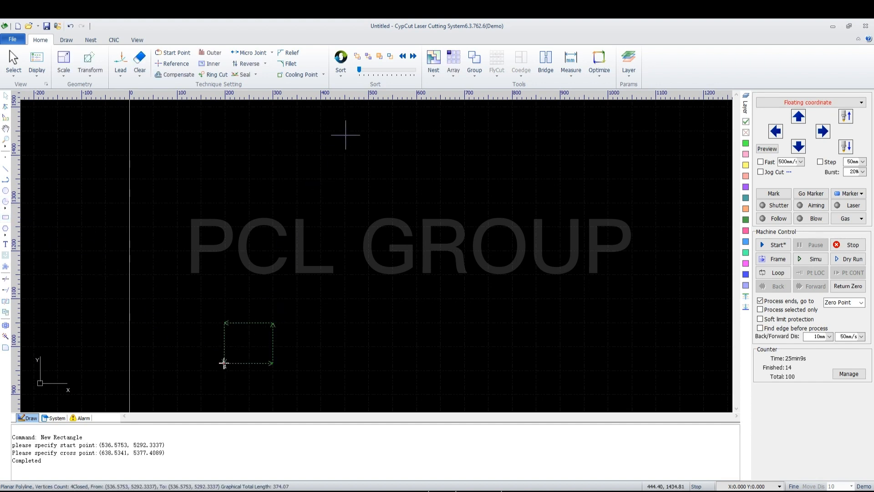
{"action": "left_click", "coordinate": [453, 64]}
{"action": "left_click", "coordinate": [461, 320]}
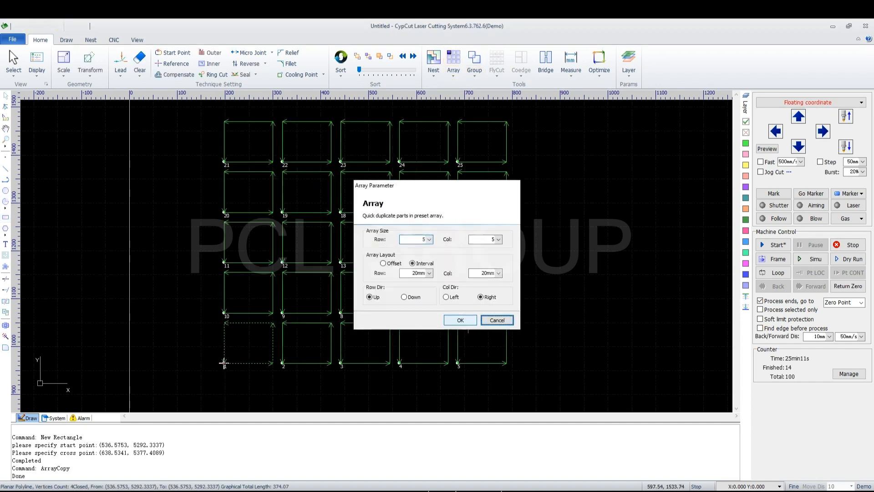
Step: Apply fly cutting to all the arrayed rectangles and briefly simulate the resulting cutting path
{"action": "left_click_drag", "start_coordinate": [523, 107], "coordinate": [209, 380]}
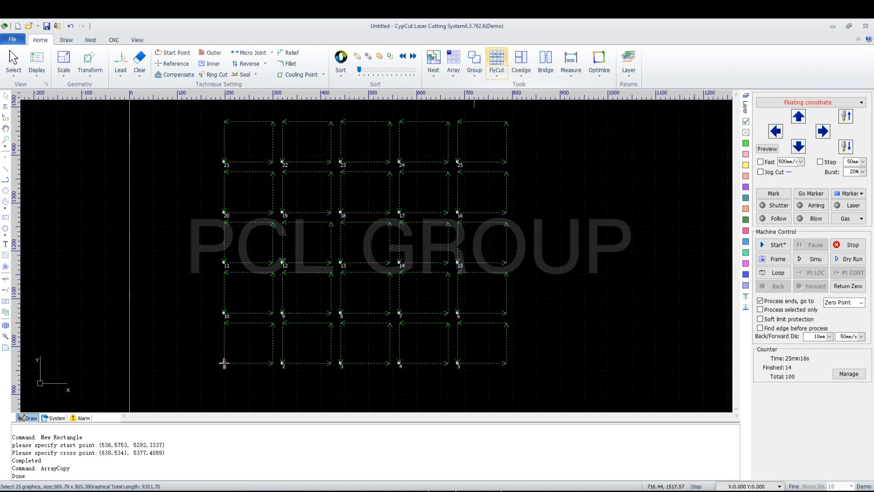
{"action": "left_click", "coordinate": [497, 64]}
{"action": "left_click", "coordinate": [465, 322]}
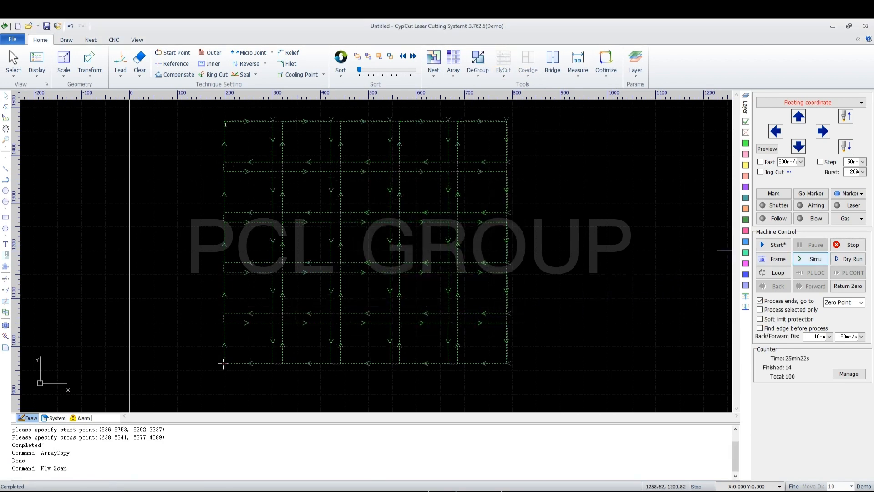
{"action": "left_click", "coordinate": [811, 259]}
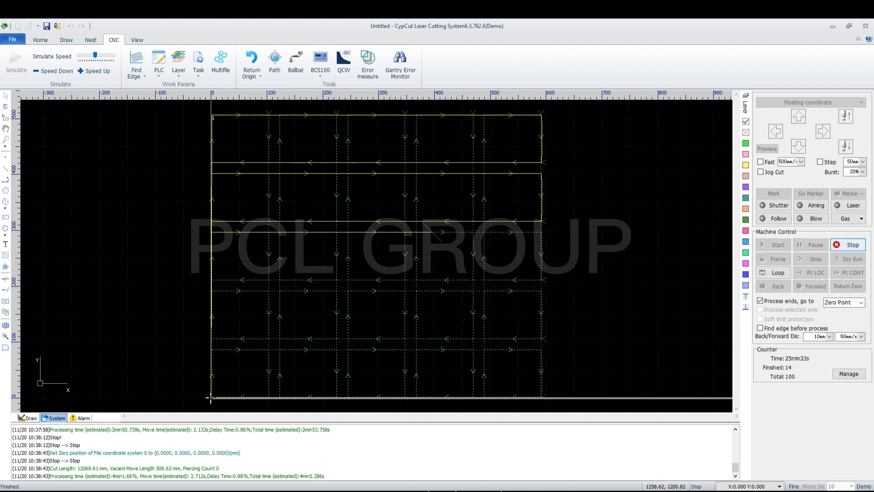
{"action": "left_click", "coordinate": [848, 244]}
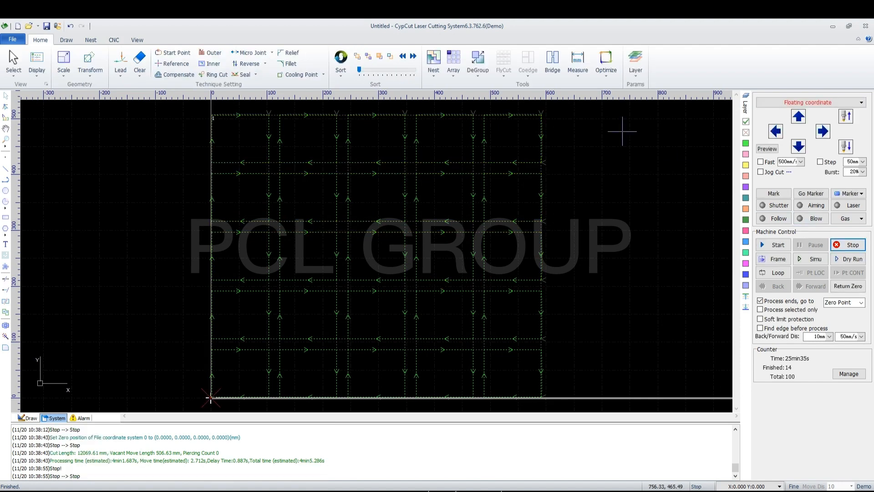
Step: Ungroup the fly-cut rectangle array and start a new drawing without saving the changes
{"action": "left_click", "coordinate": [477, 62]}
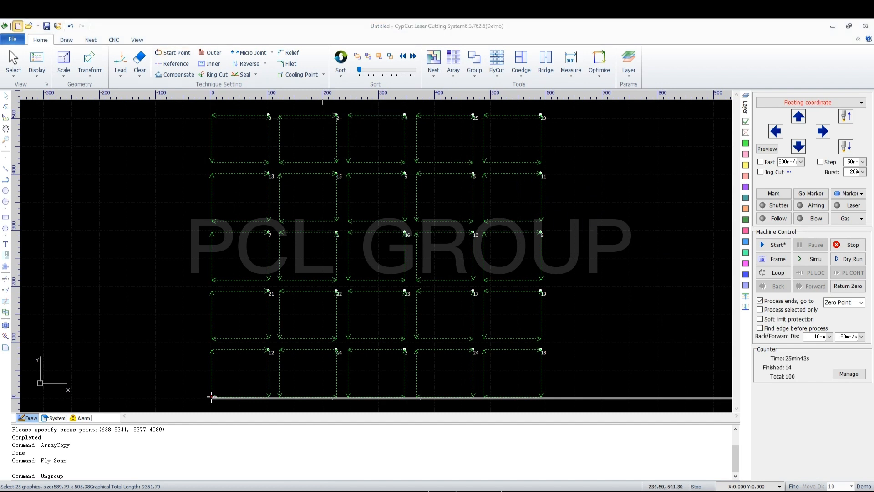
{"action": "left_click", "coordinate": [17, 26]}
{"action": "left_click", "coordinate": [437, 272]}
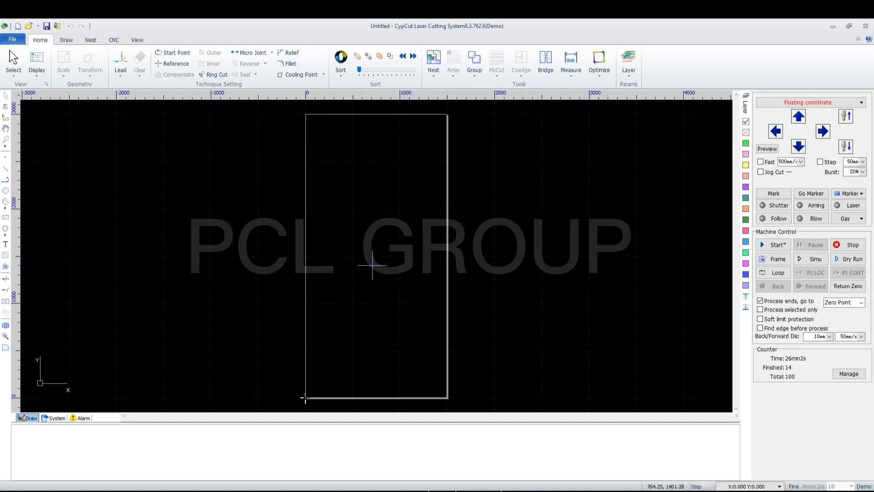
Step: Draw a rectangle about 70 by 60 mm inside the sheet area
{"action": "scroll", "coordinate": [372, 265], "scroll_direction": "up", "scroll_amount": 2}
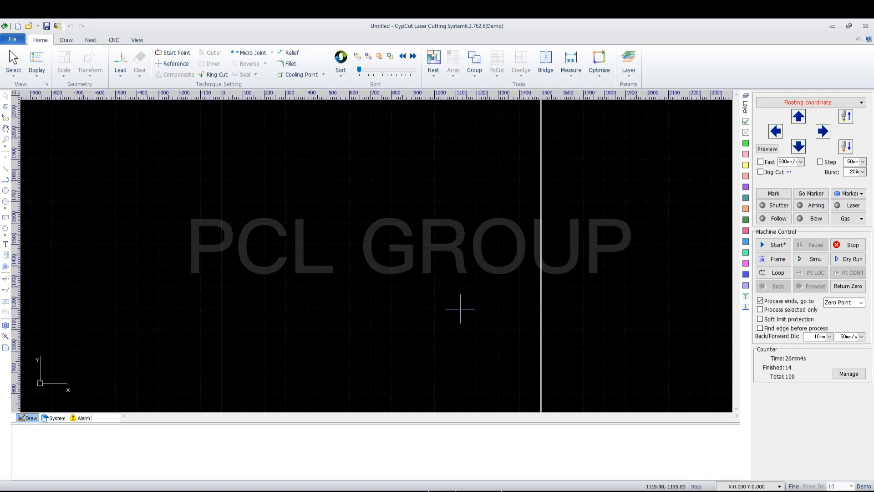
{"action": "scroll", "coordinate": [416, 291], "scroll_direction": "up", "scroll_amount": 2}
{"action": "left_click", "coordinate": [5, 217]}
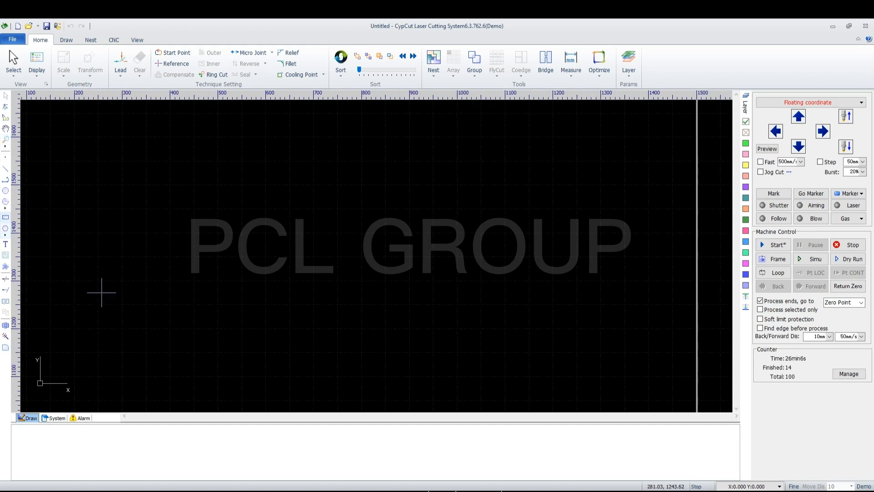
{"action": "left_click", "coordinate": [208, 350]}
{"action": "left_click", "coordinate": [242, 321]}
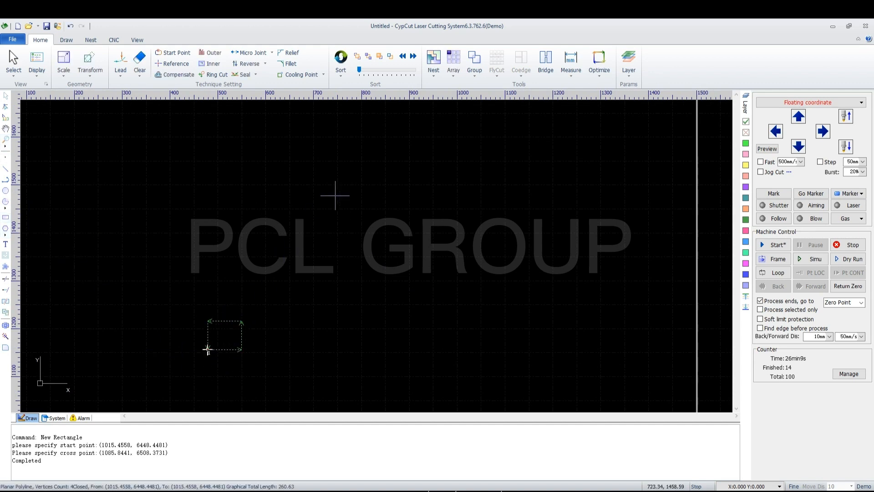
Step: Array the rectangle in 5 rows and 5 columns with 0 mm row and column intervals, going up and right
{"action": "left_click", "coordinate": [453, 58]}
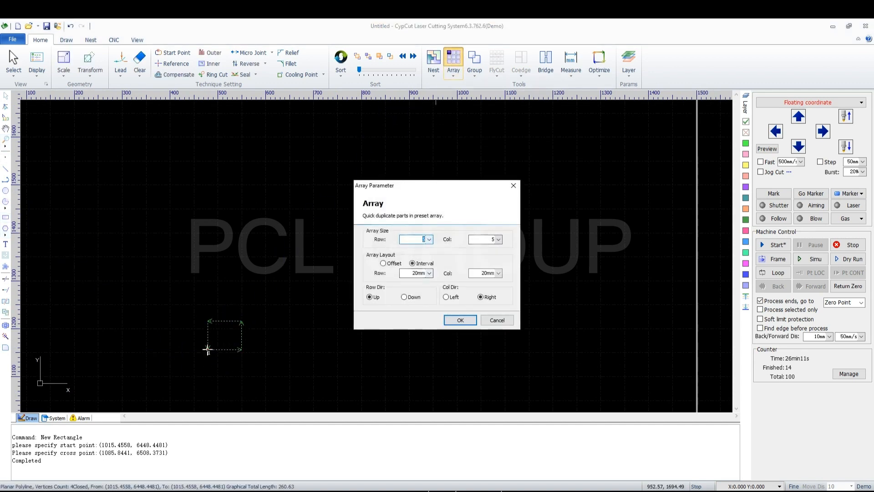
{"action": "left_click", "coordinate": [429, 273]}
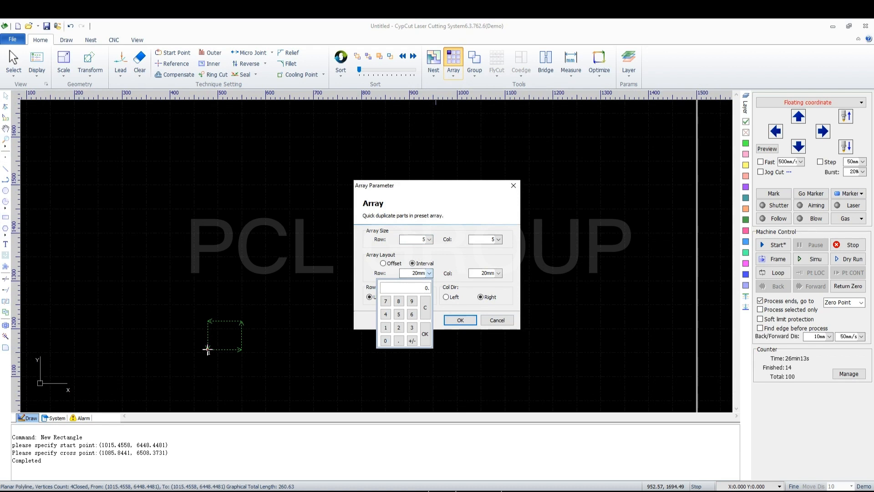
{"action": "left_click", "coordinate": [425, 333]}
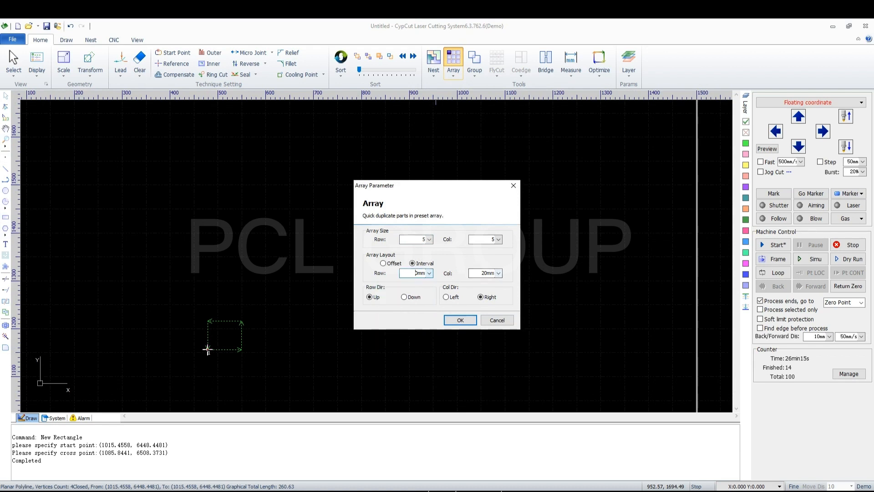
{"action": "left_click", "coordinate": [499, 273]}
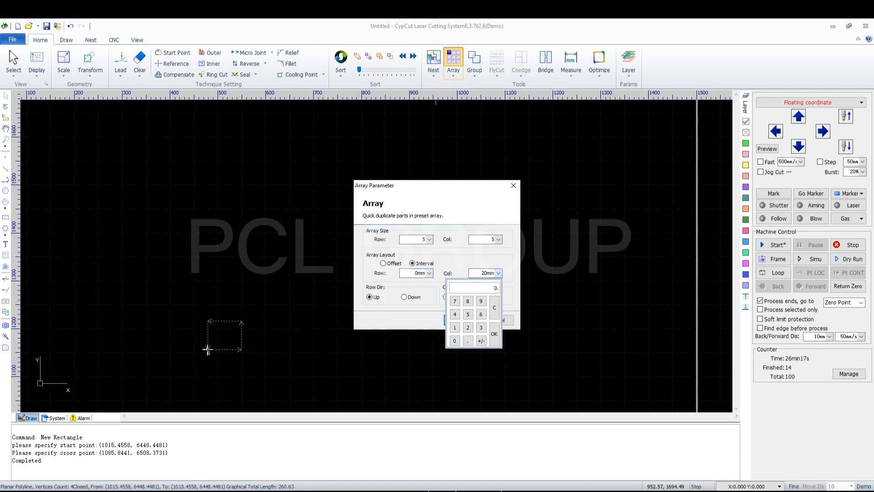
{"action": "left_click", "coordinate": [494, 333]}
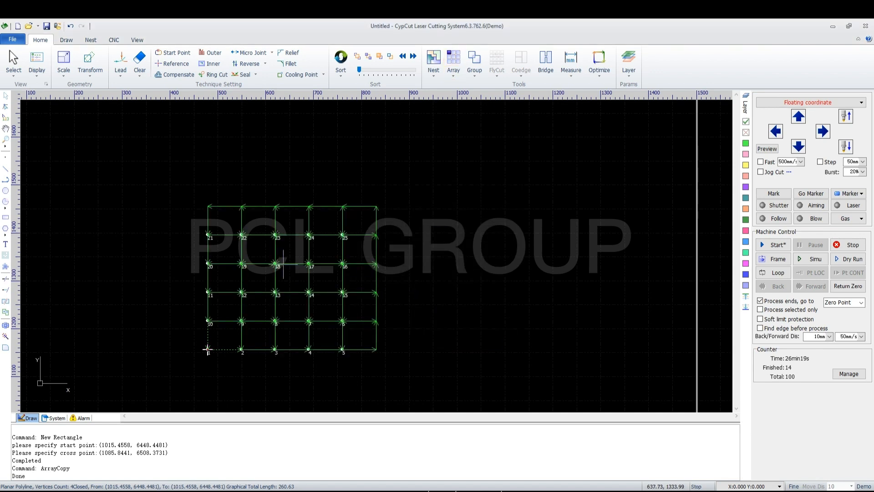
{"action": "left_click", "coordinate": [459, 320]}
Step: Apply a rectangle coedge to all arrayed rectangles with S pattern, top-left start point and 2 mm overcut, and simulate the cutting path
{"action": "left_click_drag", "start_coordinate": [384, 202], "coordinate": [173, 386]}
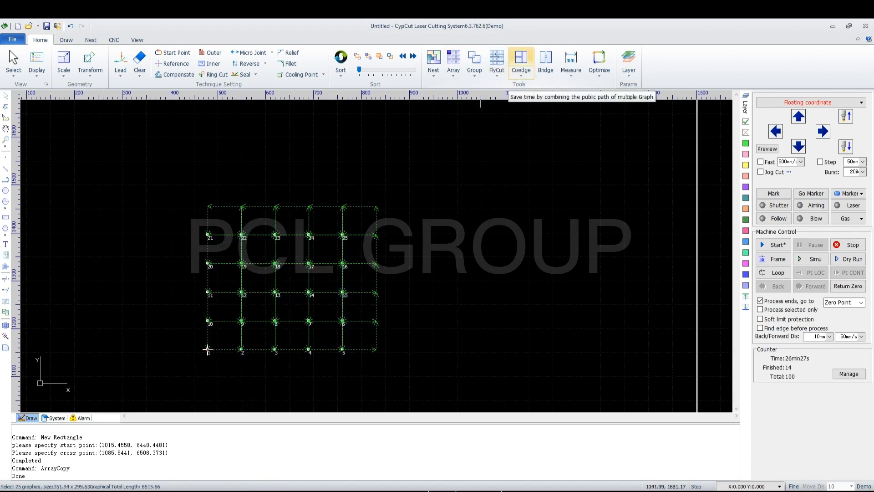
{"action": "left_click", "coordinate": [521, 64]}
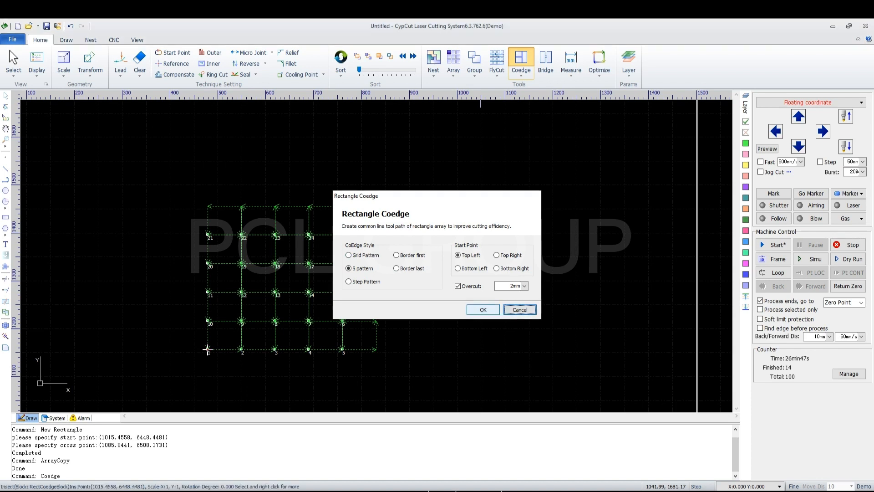
{"action": "key", "text": "Return"}
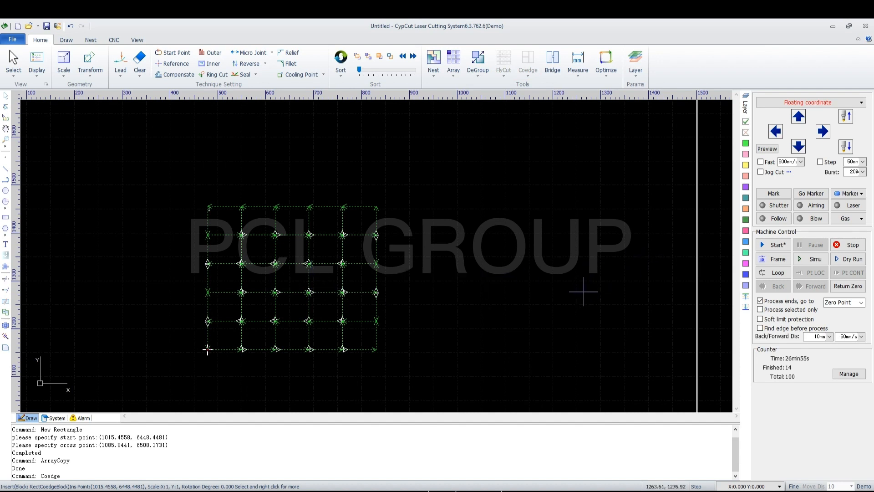
{"action": "left_click", "coordinate": [813, 258]}
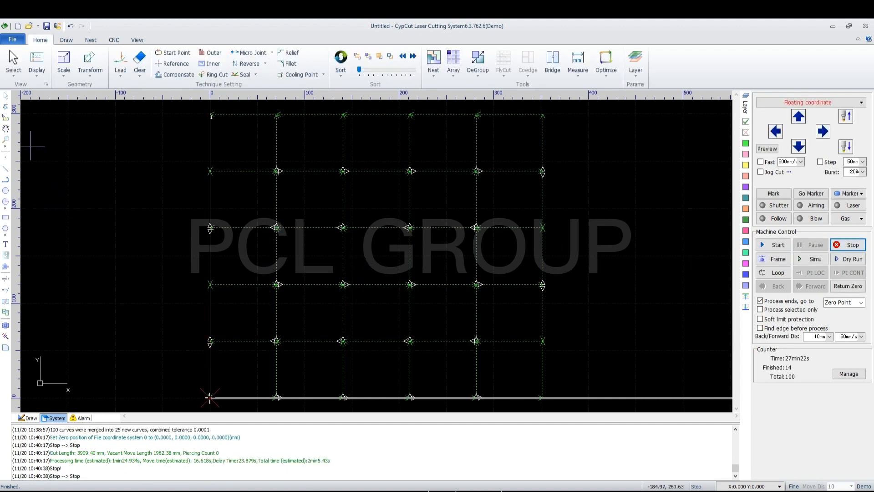
Step: Start a new drawing without saving the coedge rectangles and draw a rectangle about 63 by 85 mm
{"action": "left_click", "coordinate": [17, 26]}
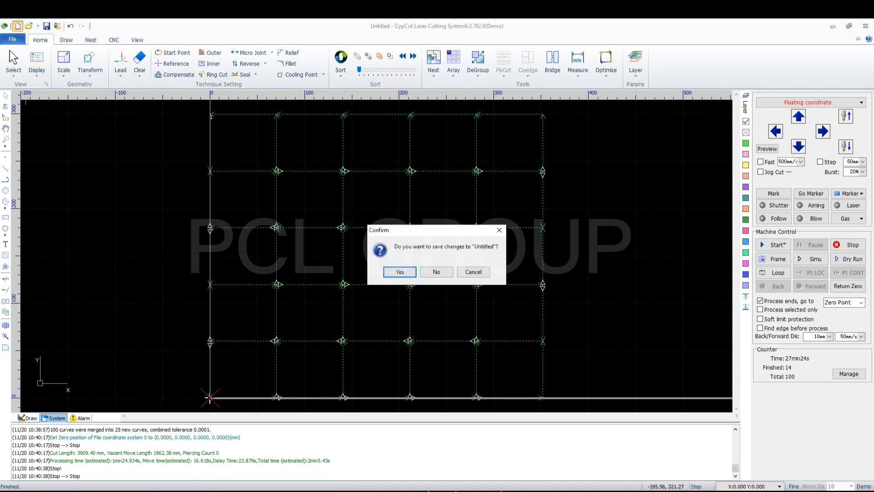
{"action": "left_click", "coordinate": [436, 270]}
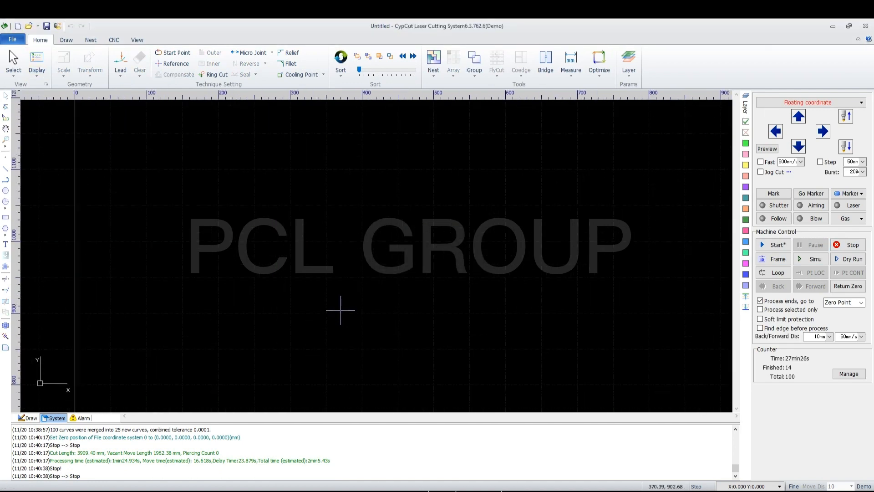
{"action": "left_click", "coordinate": [5, 217]}
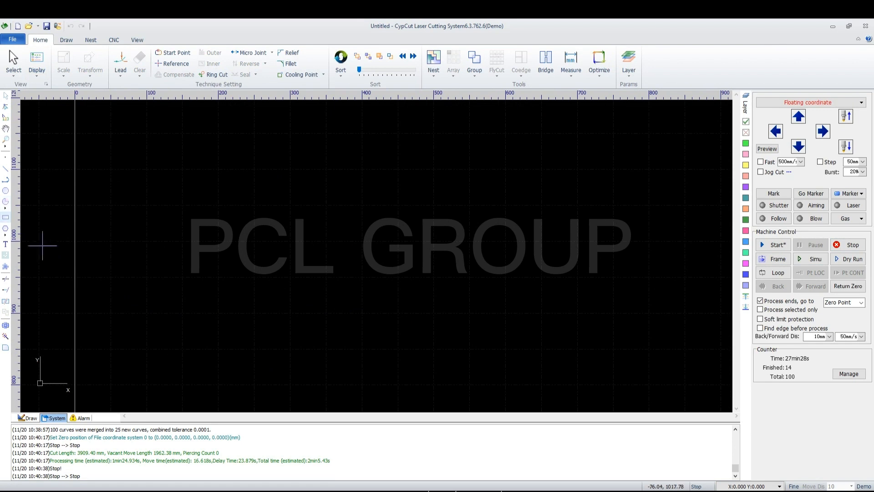
{"action": "left_click", "coordinate": [188, 338]}
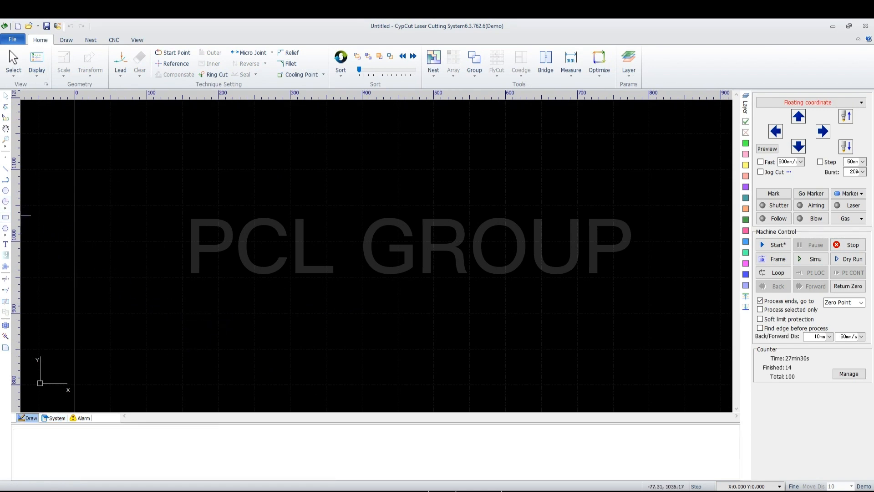
{"action": "left_click", "coordinate": [5, 217]}
{"action": "left_click", "coordinate": [228, 348]}
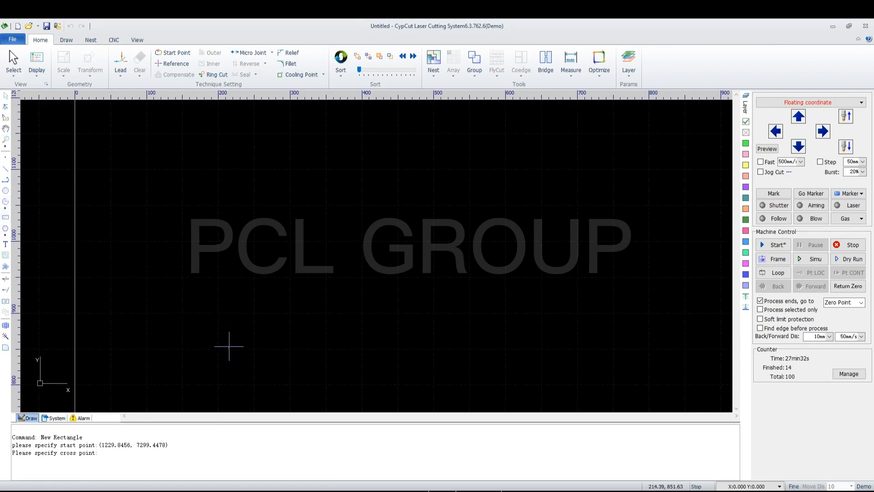
{"action": "left_click", "coordinate": [274, 286]}
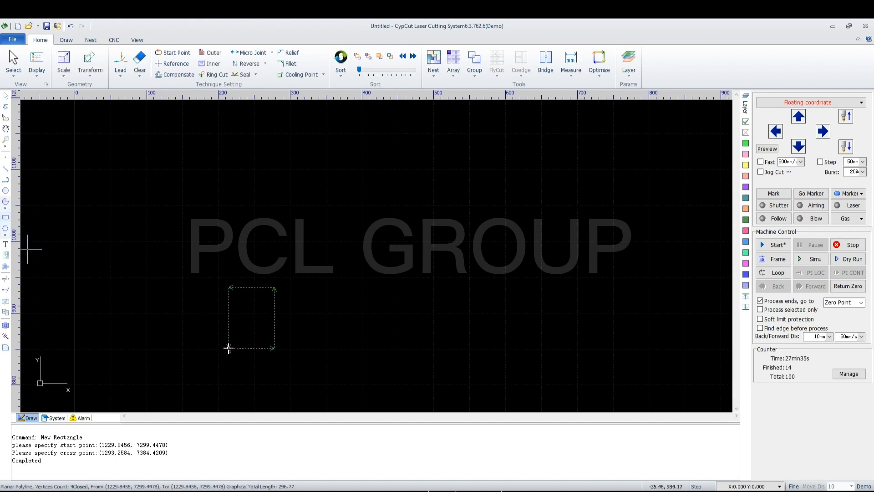
Step: Draw a circle of about 20 mm radius in the middle of the rectangle and group both shapes
{"action": "left_click", "coordinate": [6, 190]}
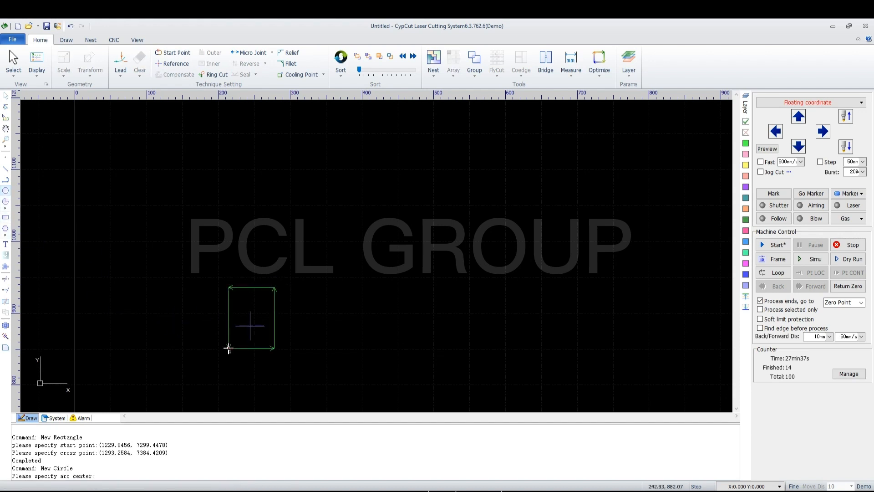
{"action": "left_click", "coordinate": [251, 314]}
{"action": "left_click", "coordinate": [261, 303]}
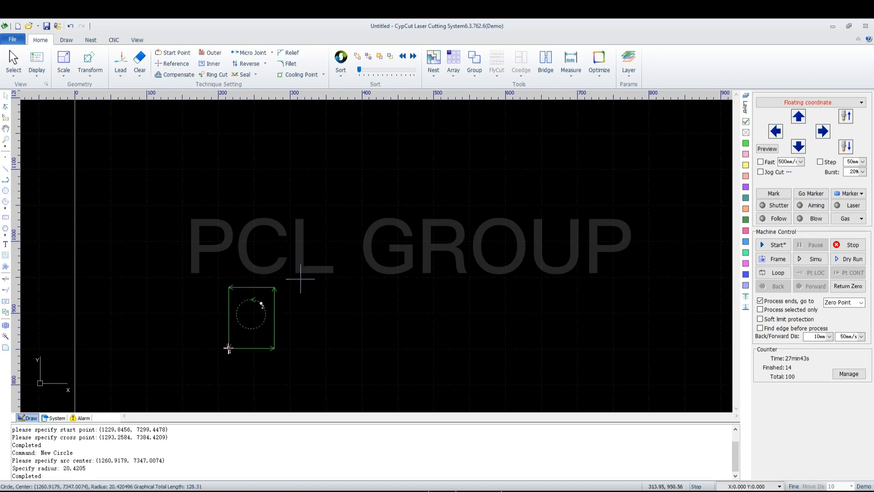
{"action": "left_click_drag", "start_coordinate": [284, 276], "coordinate": [217, 374]}
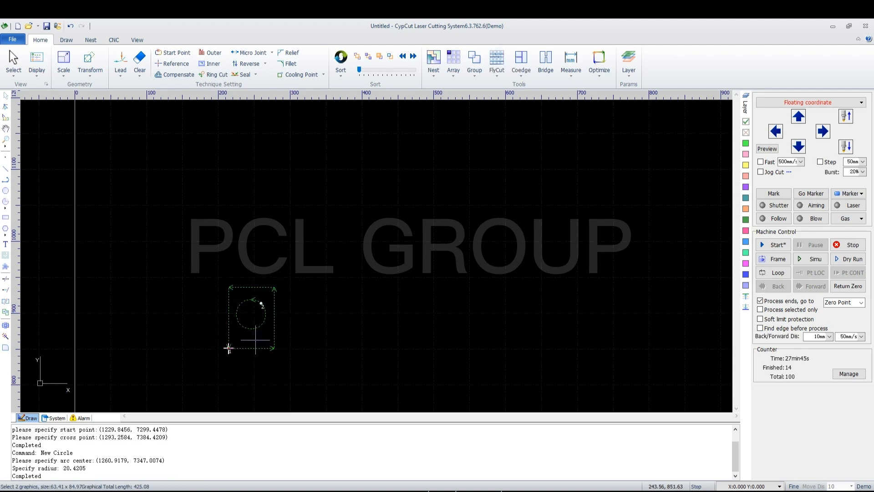
{"action": "left_click", "coordinate": [474, 58]}
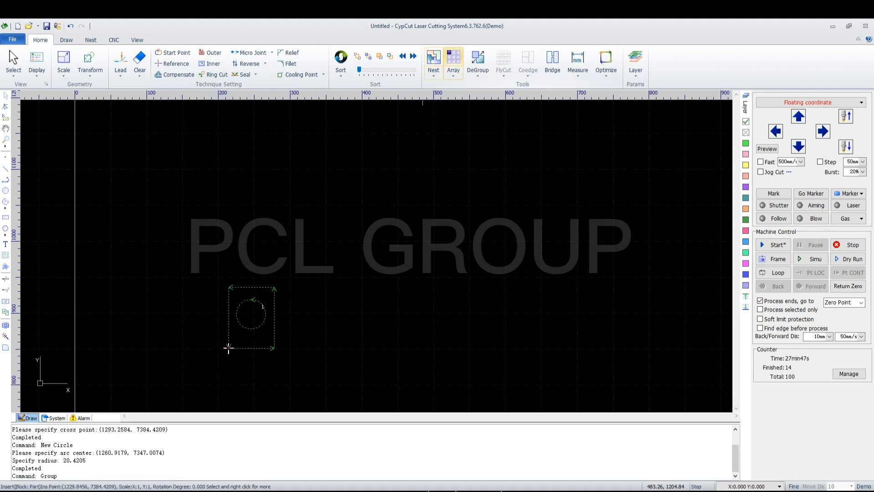
Step: Array the grouped rectangle and circle in 5 rows and 5 columns with 0 mm intervals
{"action": "left_click", "coordinate": [453, 60]}
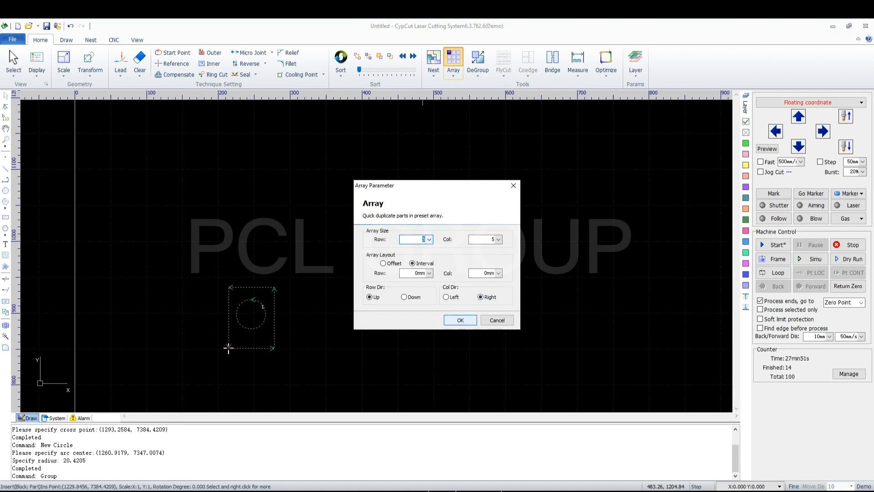
{"action": "left_click", "coordinate": [460, 320]}
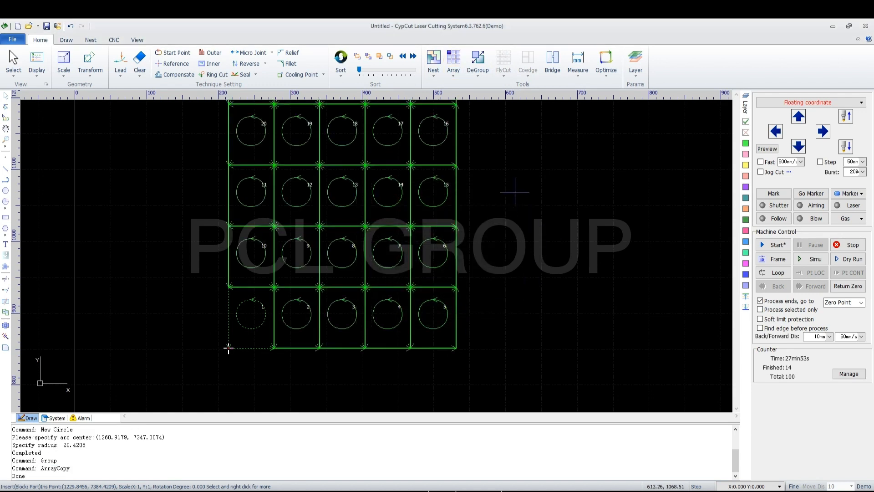
{"action": "scroll", "coordinate": [459, 324], "scroll_direction": "down", "scroll_amount": 2}
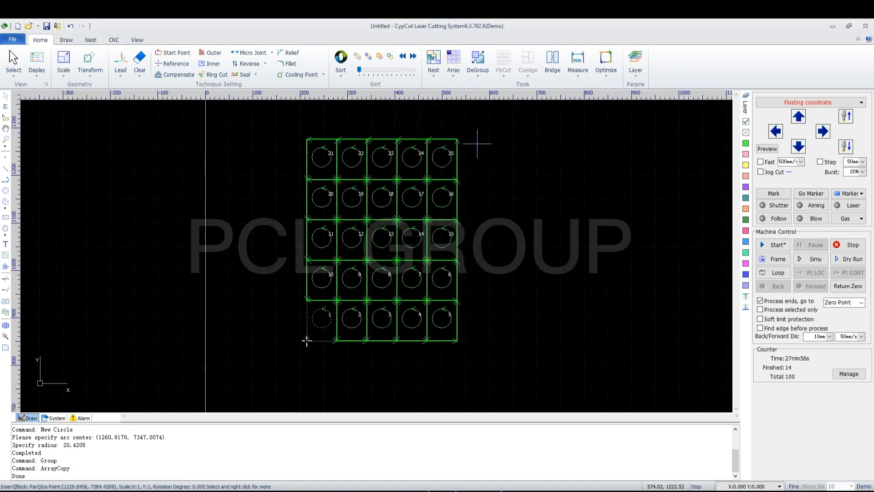
Step: Apply a rectangle coedge to all arrayed groups with S pattern, top-left start point and 2 mm overcut
{"action": "left_click_drag", "start_coordinate": [473, 122], "coordinate": [307, 383]}
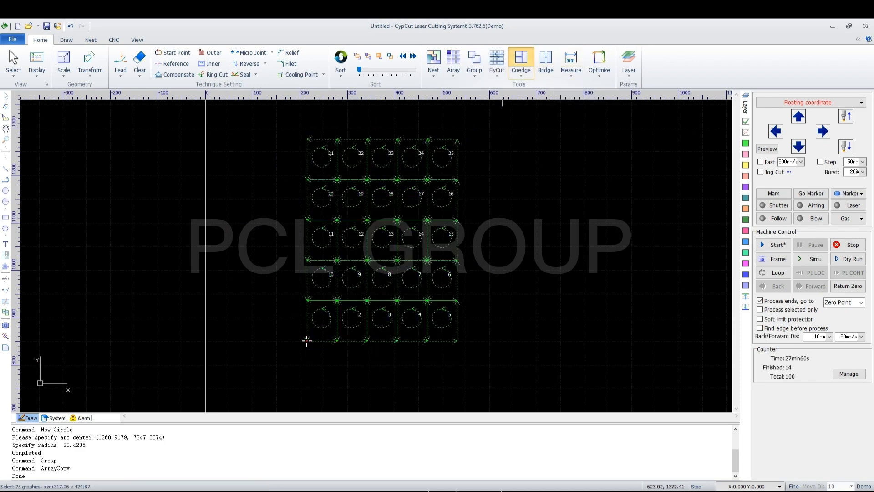
{"action": "left_click", "coordinate": [521, 62]}
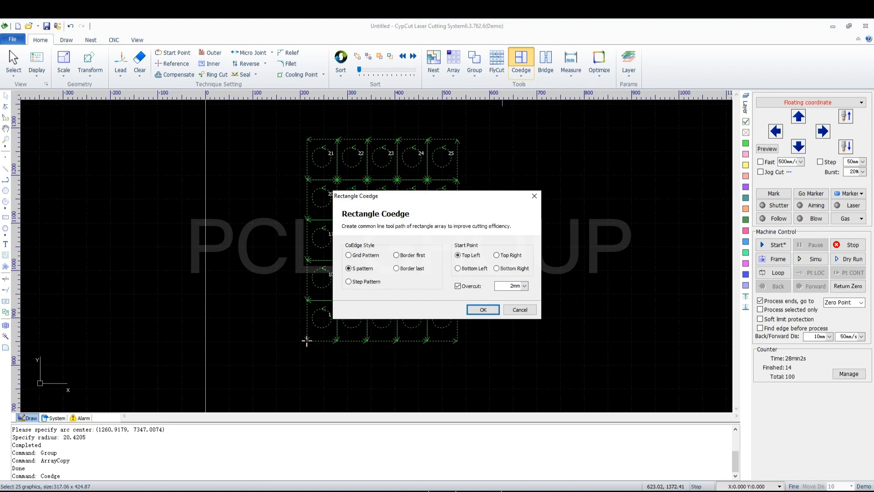
{"action": "key", "text": "Return"}
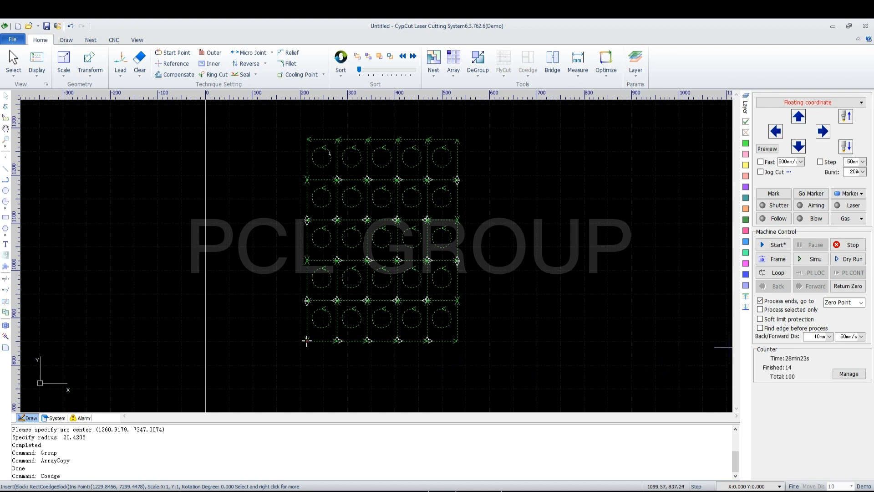
Step: Start a new drawing without saving the coedge array of grouped parts
{"action": "left_click", "coordinate": [17, 26]}
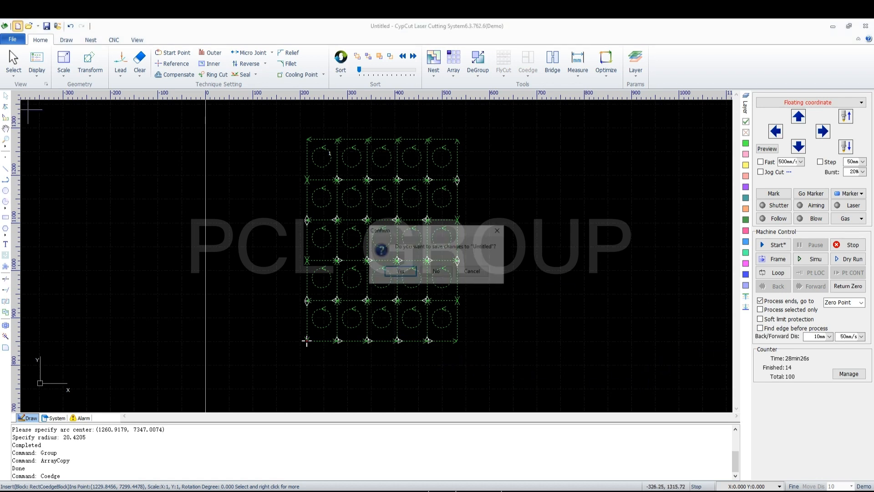
{"action": "left_click", "coordinate": [436, 271]}
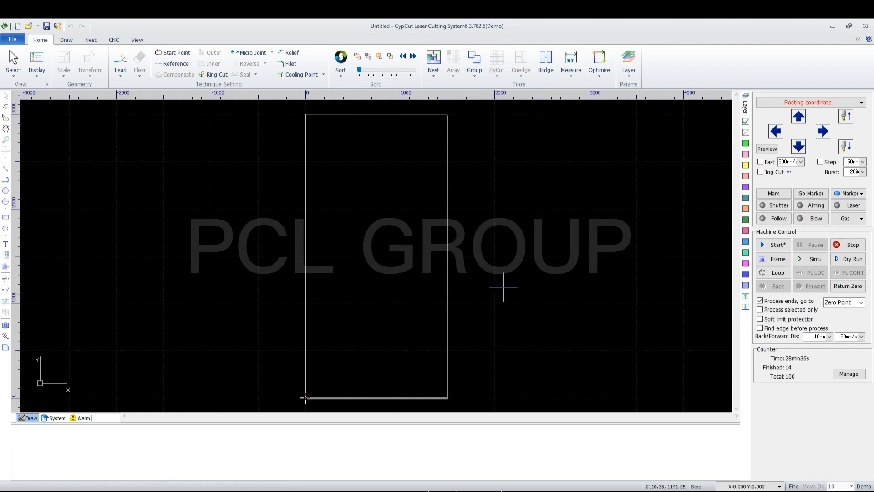
Step: Insert a text object inside the sheet and set its text to 0
{"action": "scroll", "coordinate": [380, 225], "scroll_direction": "up", "scroll_amount": 5}
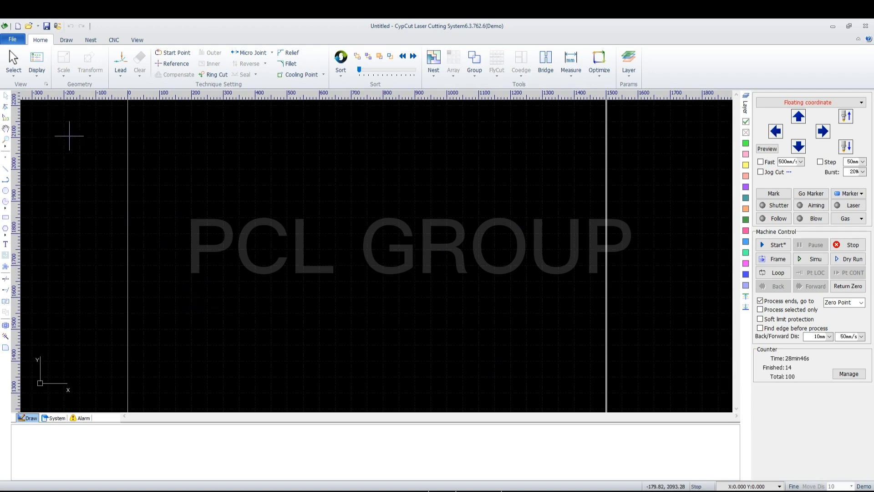
{"action": "left_click", "coordinate": [5, 244]}
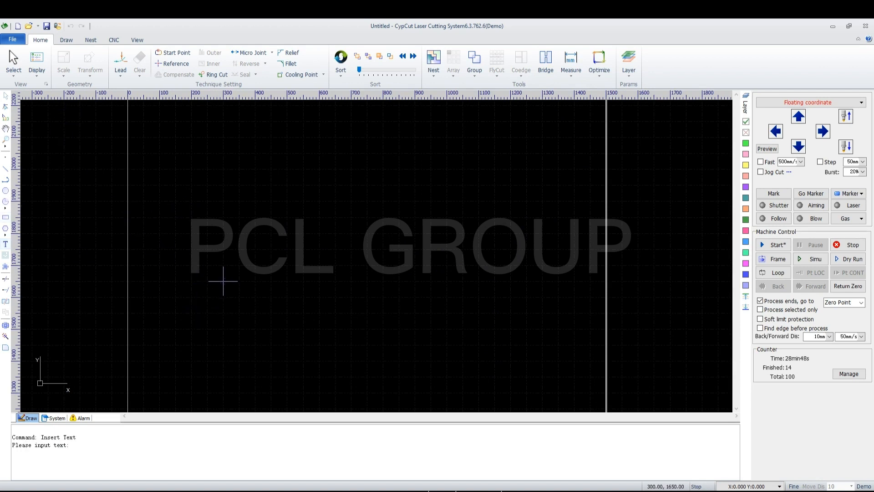
{"action": "scroll", "coordinate": [231, 255], "scroll_direction": "up", "scroll_amount": 3}
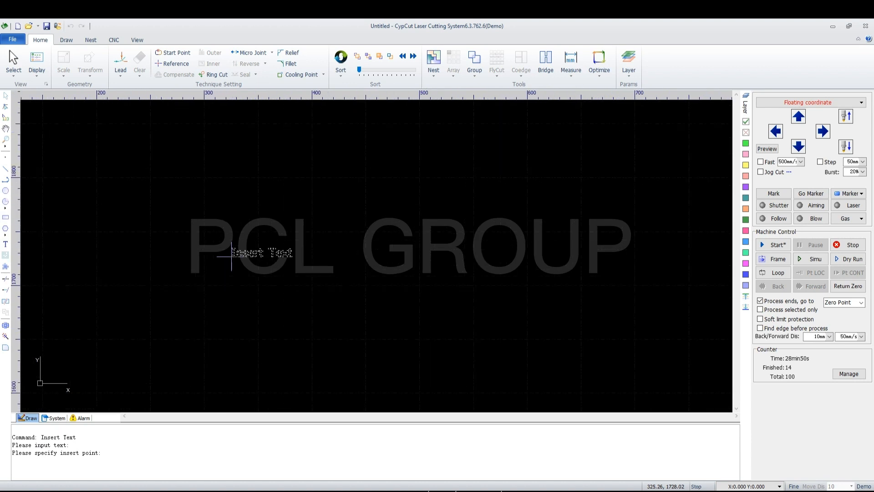
{"action": "left_click", "coordinate": [208, 274]}
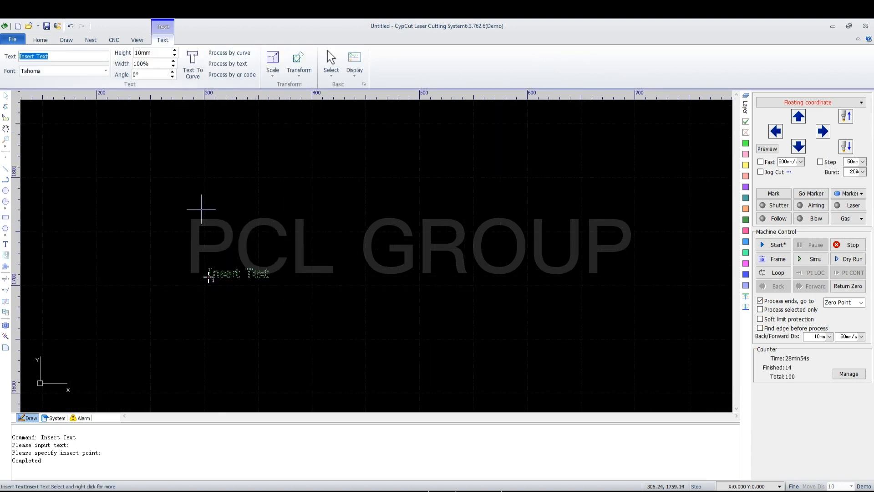
{"action": "type", "text": "0"}
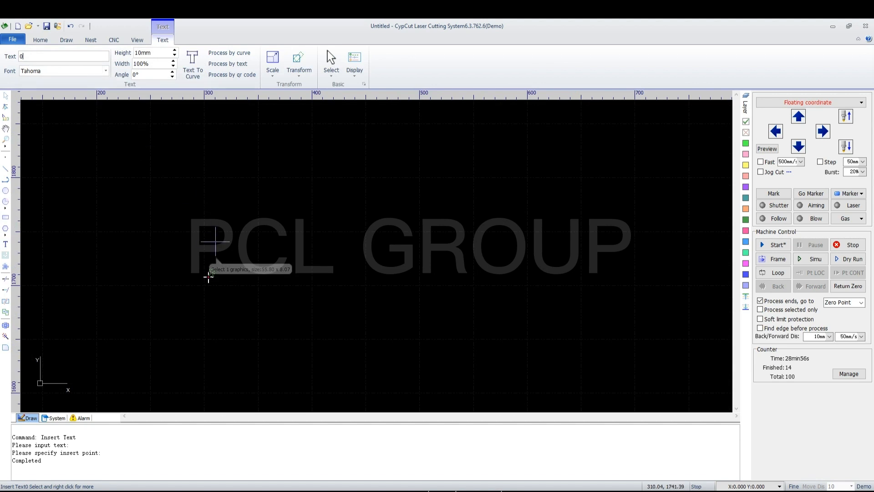
{"action": "left_click", "coordinate": [210, 245]}
{"action": "scroll", "coordinate": [208, 272], "scroll_direction": "up", "scroll_amount": 1}
{"action": "scroll", "coordinate": [208, 272], "scroll_direction": "up", "scroll_amount": 5}
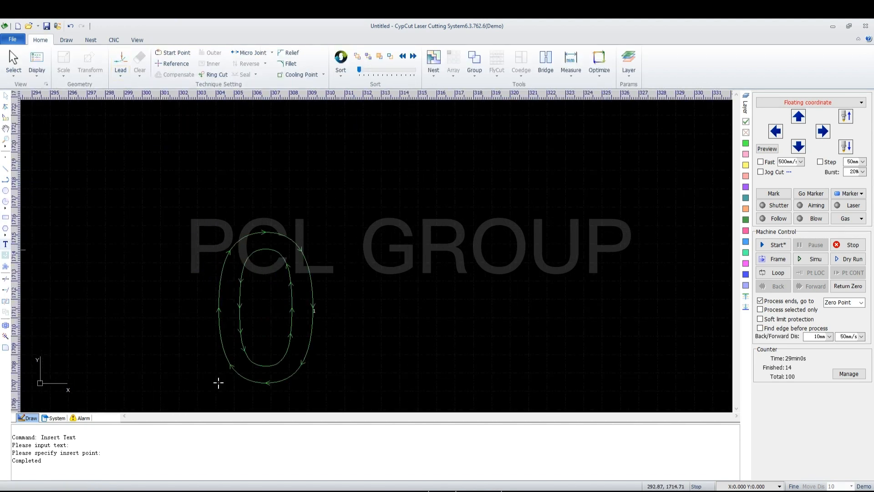
Step: Insert a second text object above and to the right of the 0 and set its text to D
{"action": "left_click", "coordinate": [5, 244]}
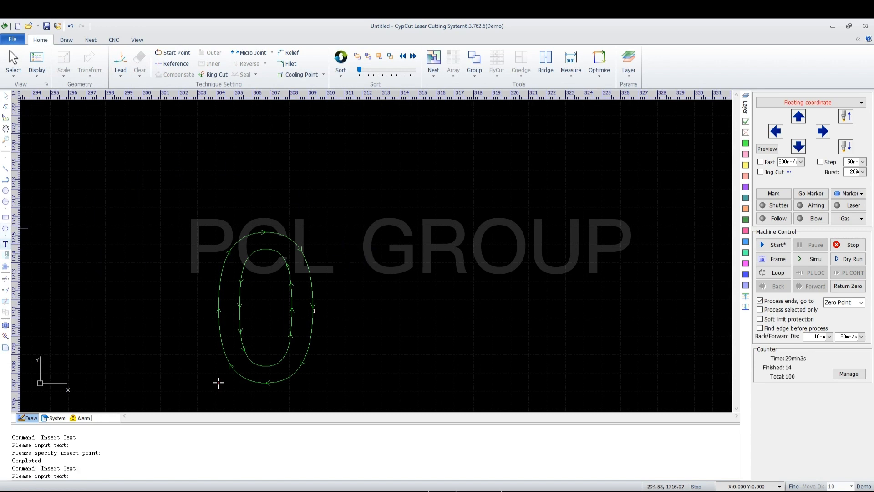
{"action": "left_click", "coordinate": [5, 245]}
{"action": "left_click", "coordinate": [463, 290]}
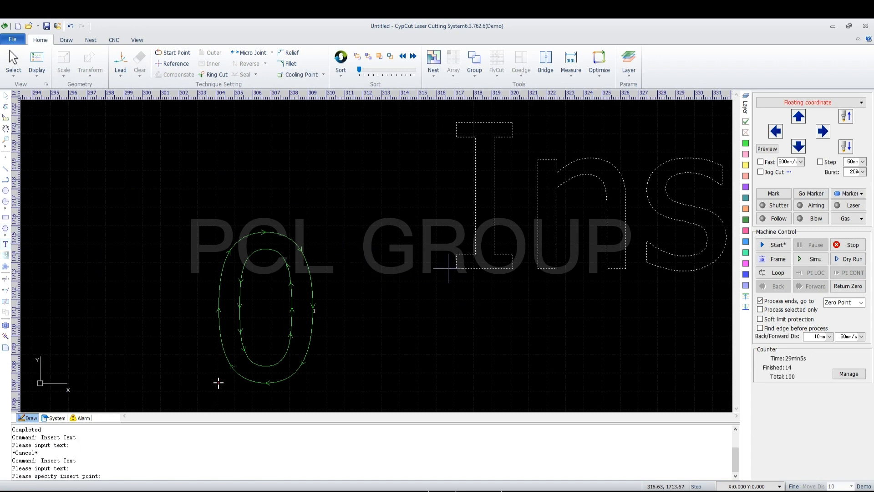
{"action": "scroll", "coordinate": [287, 283], "scroll_direction": "down", "scroll_amount": 3}
{"action": "left_click", "coordinate": [331, 250]}
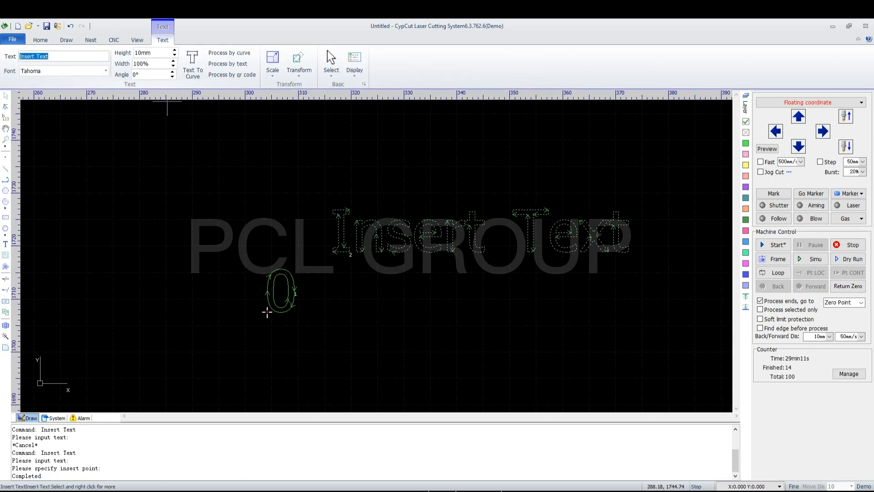
{"action": "type", "text": "D"}
{"action": "left_click", "coordinate": [472, 235]}
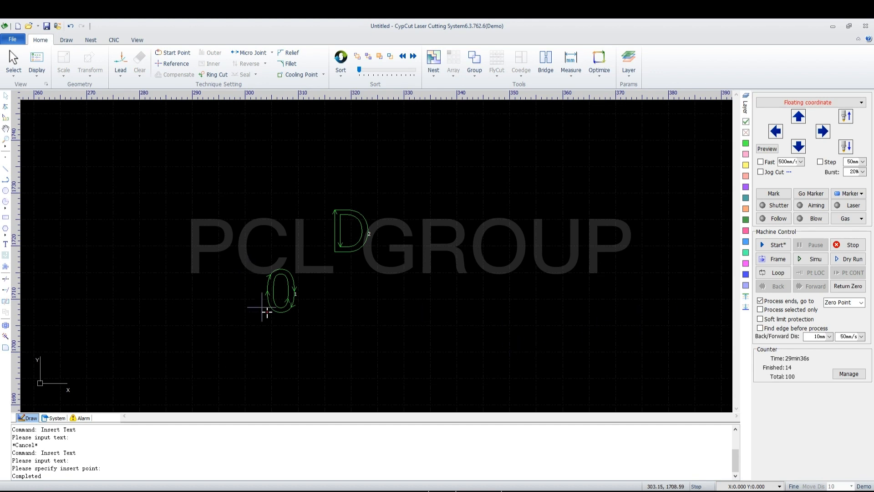
Step: Convert the 0 text to curves
{"action": "scroll", "coordinate": [264, 308], "scroll_direction": "up", "scroll_amount": 3}
{"action": "left_click_drag", "start_coordinate": [391, 149], "coordinate": [299, 301]}
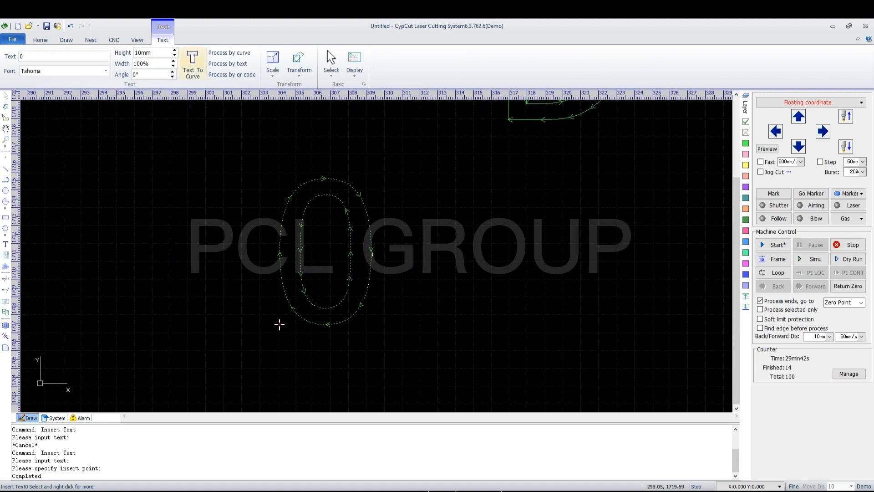
{"action": "left_click", "coordinate": [193, 64]}
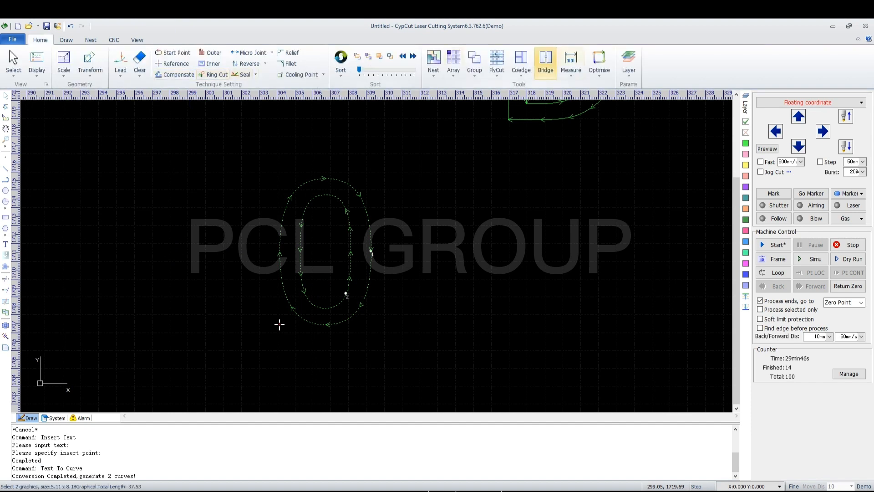
Step: Bridge the outer and inner outlines of the 0 across its upper end with a 0.2 mm bridge width
{"action": "left_click", "coordinate": [546, 63]}
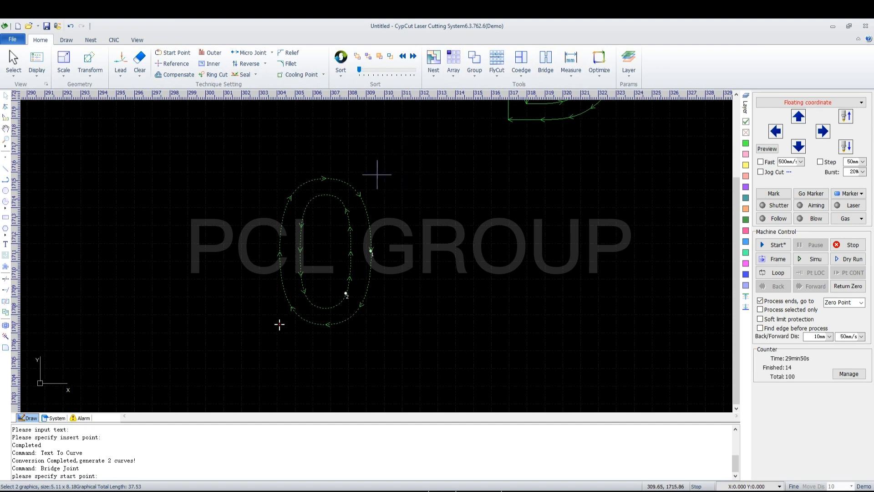
{"action": "left_click", "coordinate": [334, 171]}
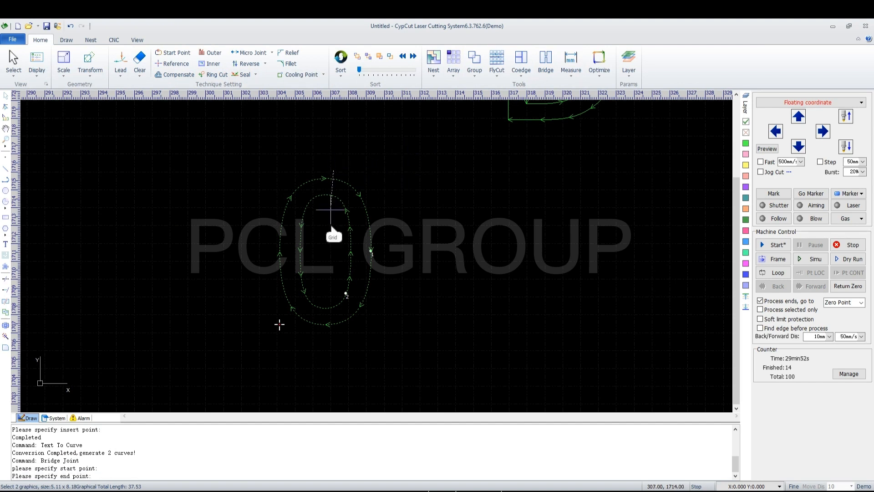
{"action": "left_click", "coordinate": [331, 209]}
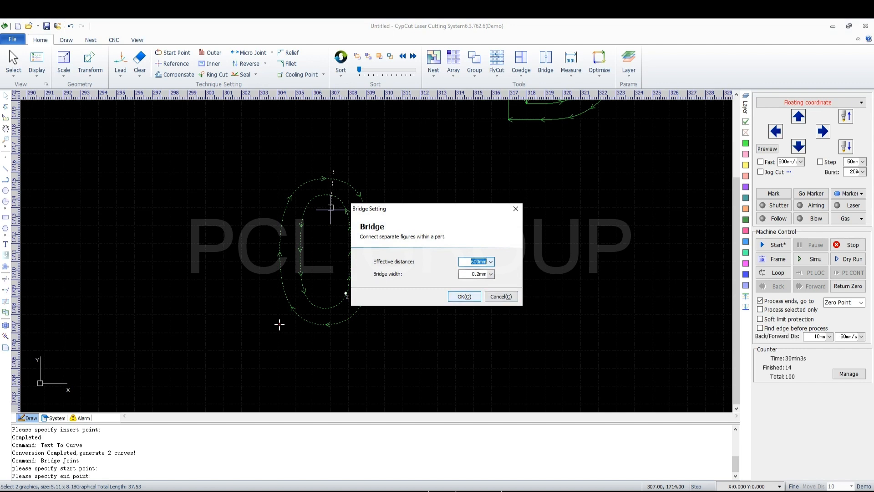
{"action": "left_click", "coordinate": [464, 297]}
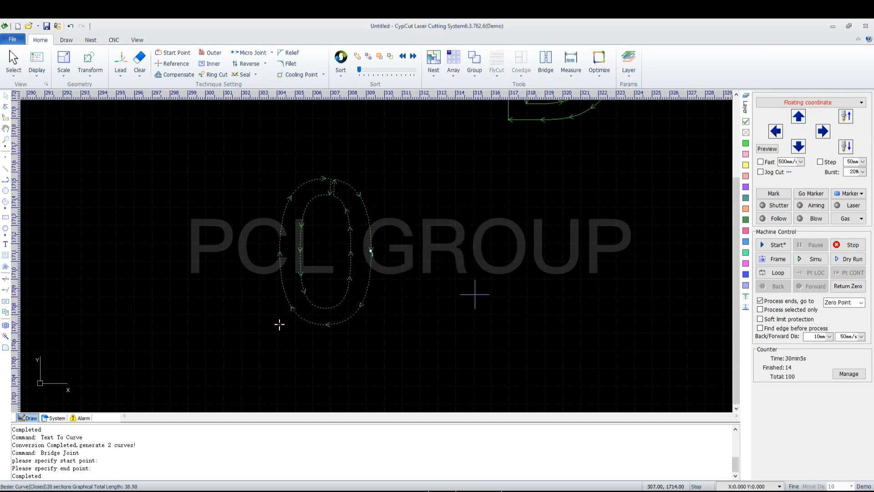
Step: Measure the horizontal distance between the outer and inner outlines on the right side of the 0
{"action": "scroll", "coordinate": [318, 187], "scroll_direction": "up", "scroll_amount": 3}
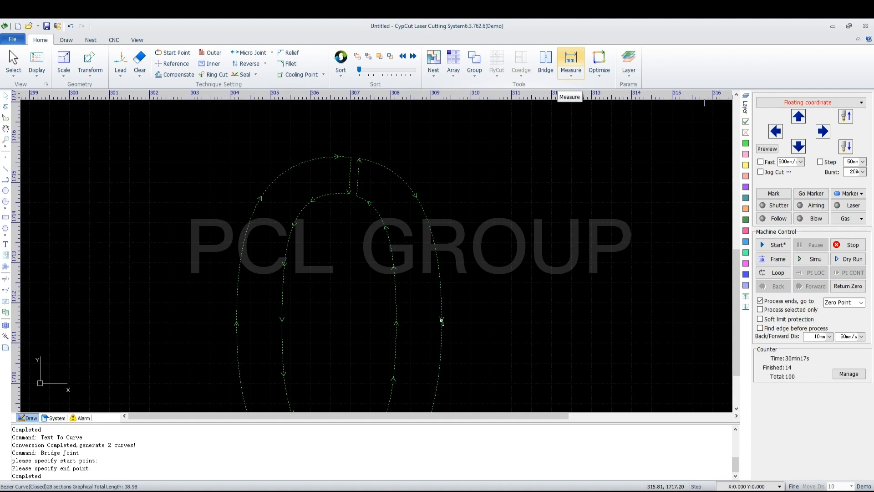
{"action": "left_click", "coordinate": [571, 68]}
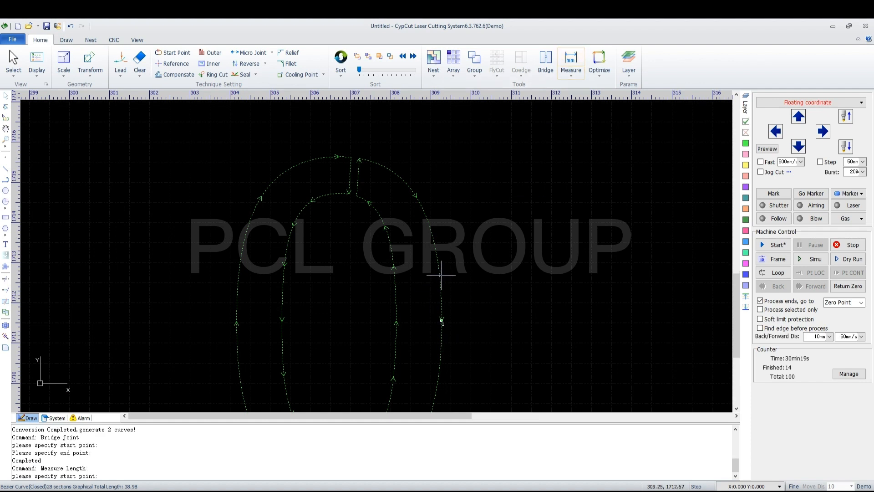
{"action": "scroll", "coordinate": [438, 275], "scroll_direction": "up", "scroll_amount": 2}
{"action": "left_click", "coordinate": [437, 274]}
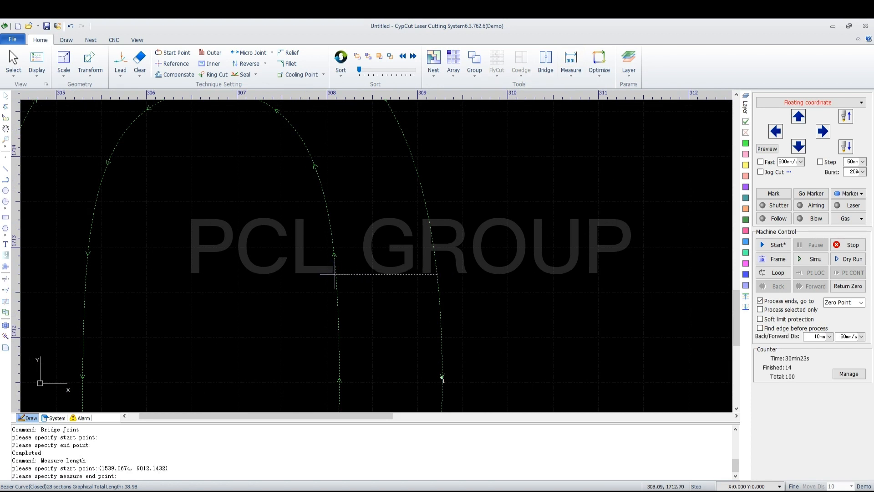
{"action": "left_click", "coordinate": [336, 275]}
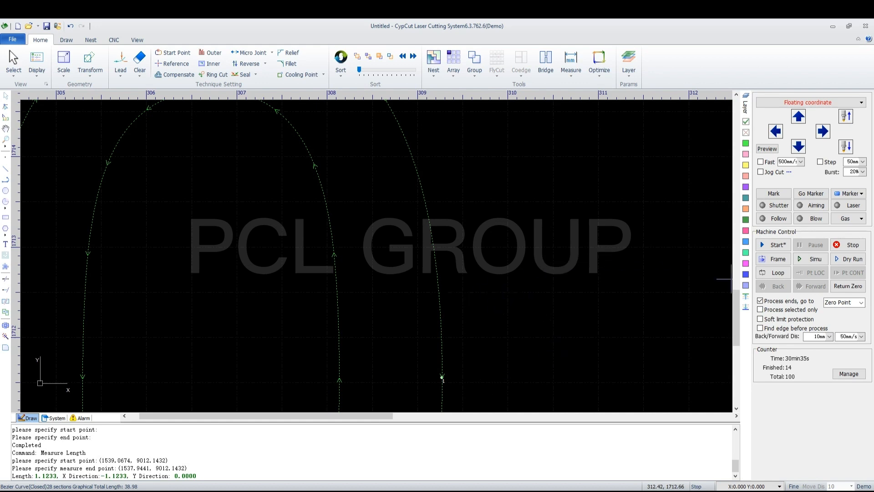
{"action": "scroll", "coordinate": [546, 248], "scroll_direction": "down", "scroll_amount": 4}
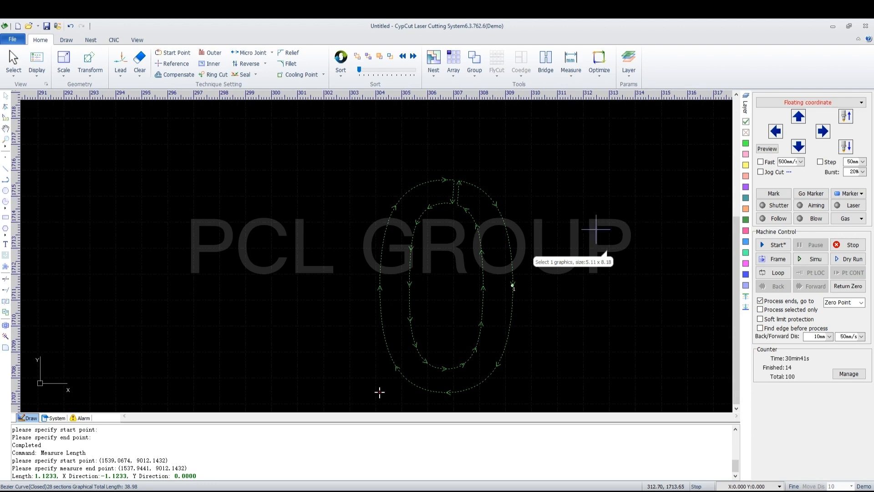
{"action": "scroll", "coordinate": [535, 180], "scroll_direction": "down", "scroll_amount": 1}
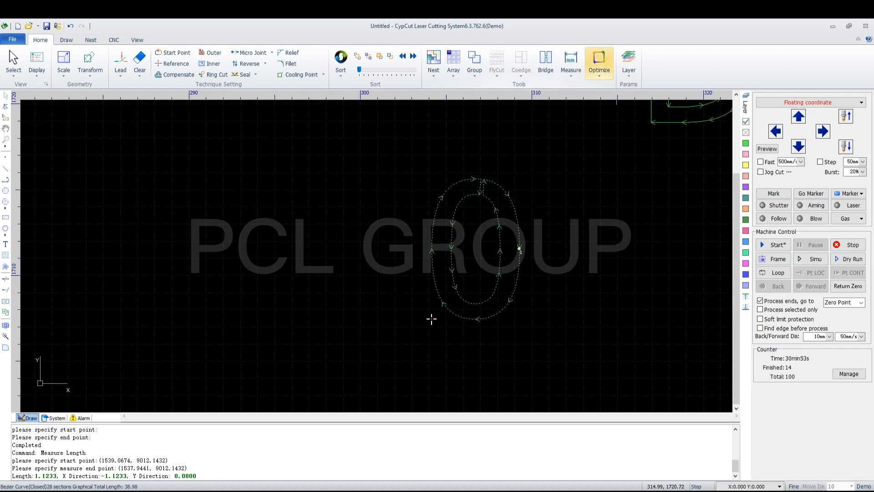
{"action": "left_click", "coordinate": [599, 64]}
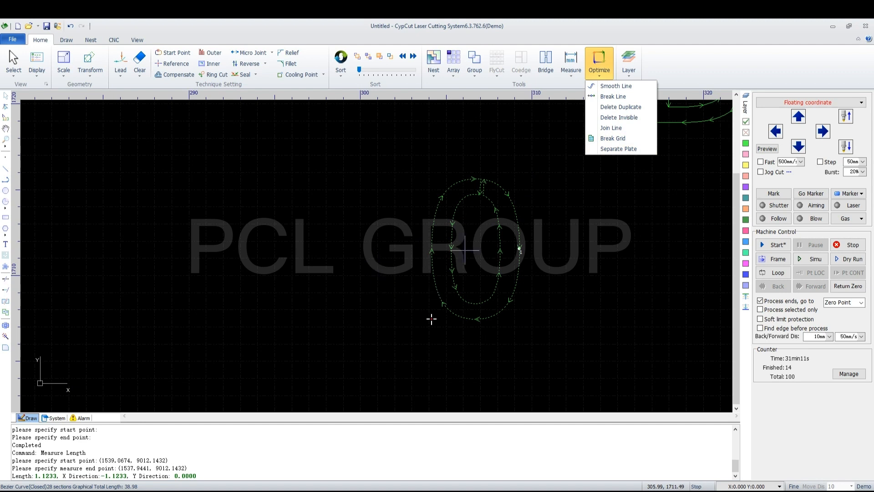
{"action": "scroll", "coordinate": [464, 250], "scroll_direction": "up", "scroll_amount": 1}
{"action": "left_click_drag", "start_coordinate": [628, 264], "coordinate": [547, 283]}
{"action": "scroll", "coordinate": [239, 255], "scroll_direction": "down", "scroll_amount": 1}
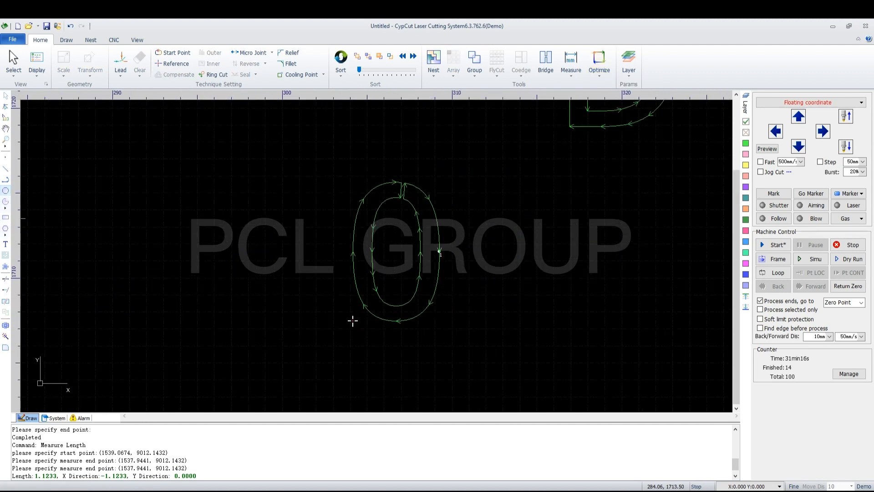
Step: Draw two concentric circles in empty space left of the 0, with radii of about 1.5 mm and 0.66 mm
{"action": "left_click", "coordinate": [6, 190]}
{"action": "scroll", "coordinate": [683, 223], "scroll_direction": "down", "scroll_amount": 1}
{"action": "scroll", "coordinate": [91, 301], "scroll_direction": "up", "scroll_amount": 2}
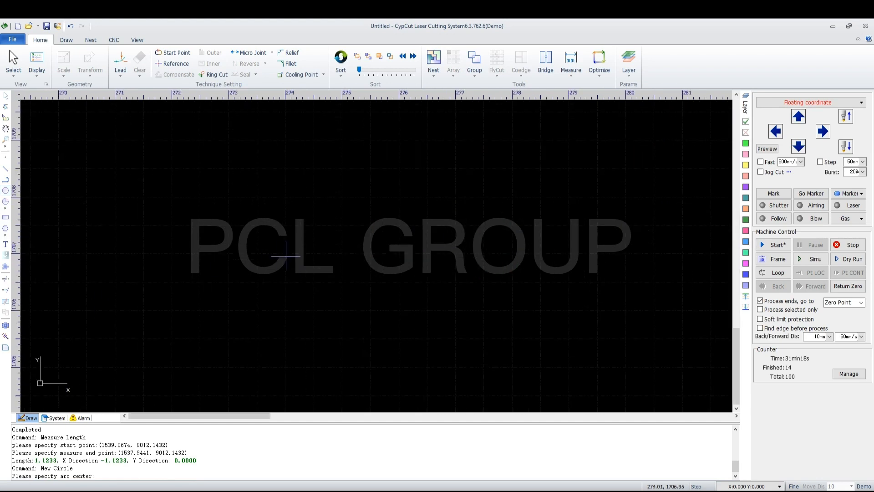
{"action": "left_click", "coordinate": [269, 212]}
{"action": "left_click", "coordinate": [329, 152]}
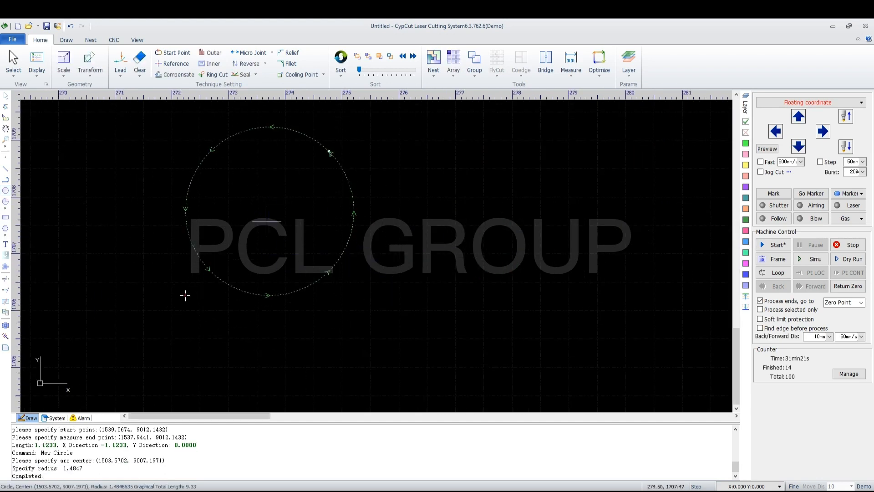
{"action": "left_click", "coordinate": [6, 190]}
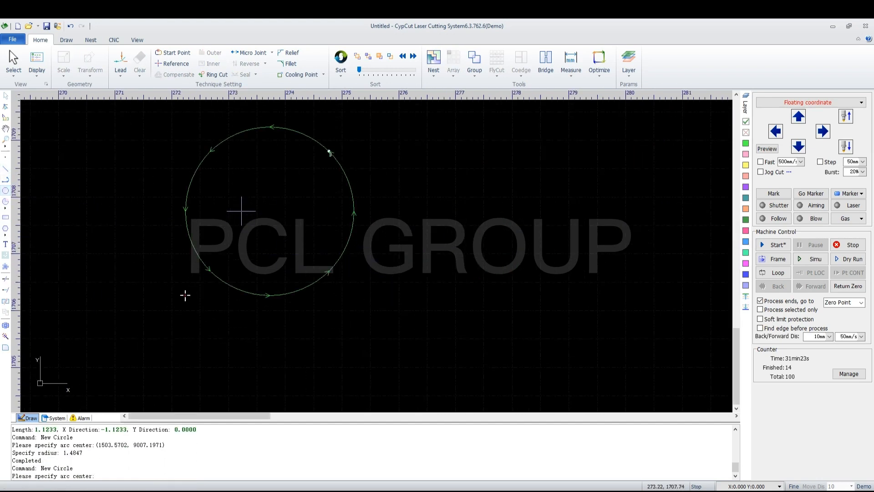
{"action": "left_click", "coordinate": [269, 211]}
{"action": "left_click", "coordinate": [296, 185]}
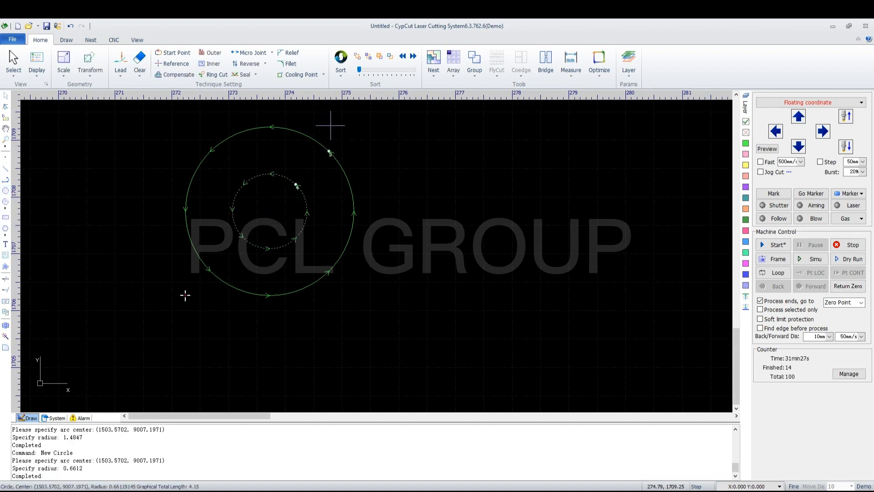
Step: Apply Break Grid to both circles in Grid style with meridian and latitude counts of 1, identifying inner and outer first
{"action": "left_click_drag", "start_coordinate": [322, 124], "coordinate": [190, 294]}
{"action": "left_click", "coordinate": [599, 61]}
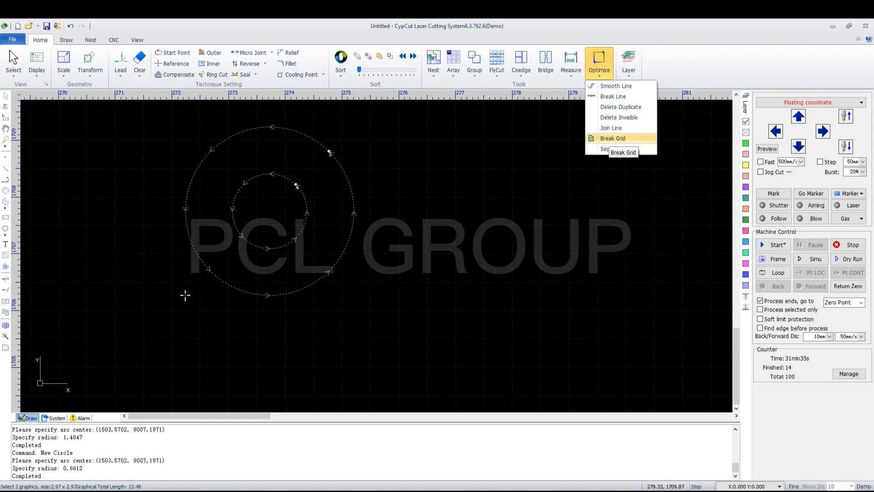
{"action": "left_click", "coordinate": [613, 138]}
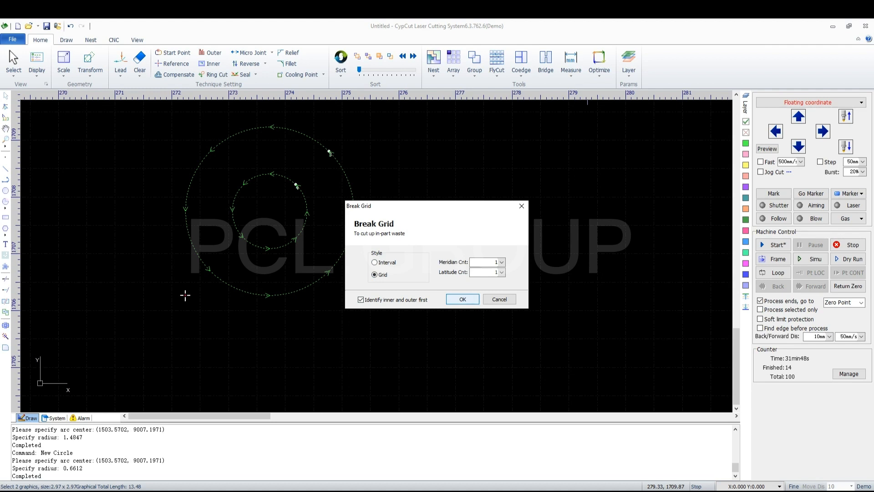
{"action": "left_click", "coordinate": [461, 299]}
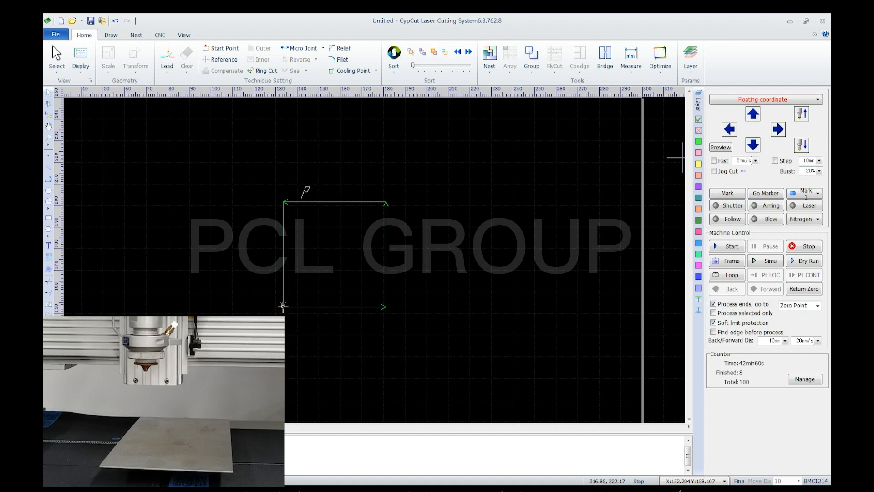
{"action": "left_click", "coordinate": [766, 99]}
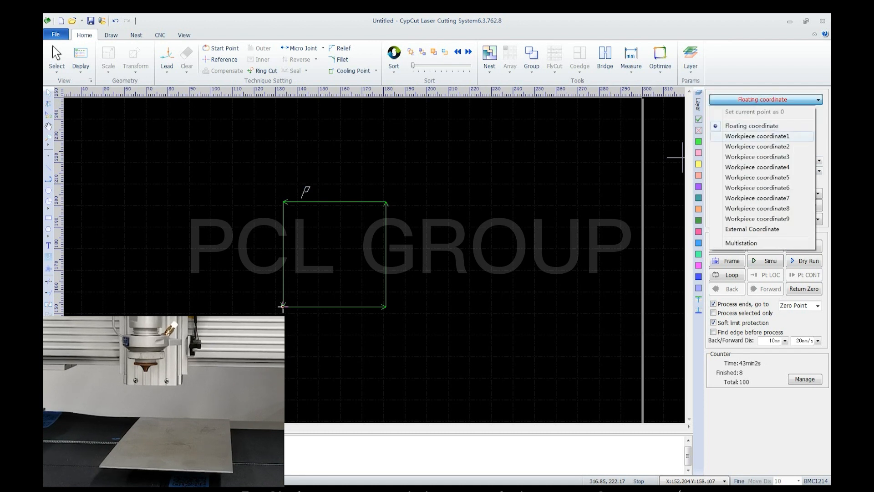
{"action": "key", "text": "Escape"}
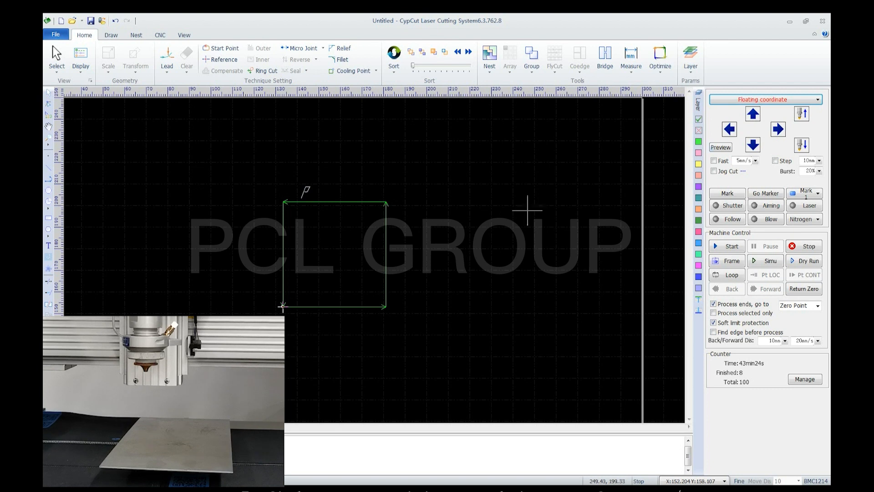
Step: With the floating coordinate active, jog the laser head left, down, right and up below the square, using fast mode at 40 mm/s
{"action": "scroll", "coordinate": [522, 216], "scroll_direction": "down", "scroll_amount": 3}
{"action": "mouse_move", "coordinate": [478, 201]}
{"action": "middle_mouse_down"}
{"action": "mouse_move", "coordinate": [467, 180]}
{"action": "mouse_move", "coordinate": [453, 179]}
{"action": "middle_mouse_up"}
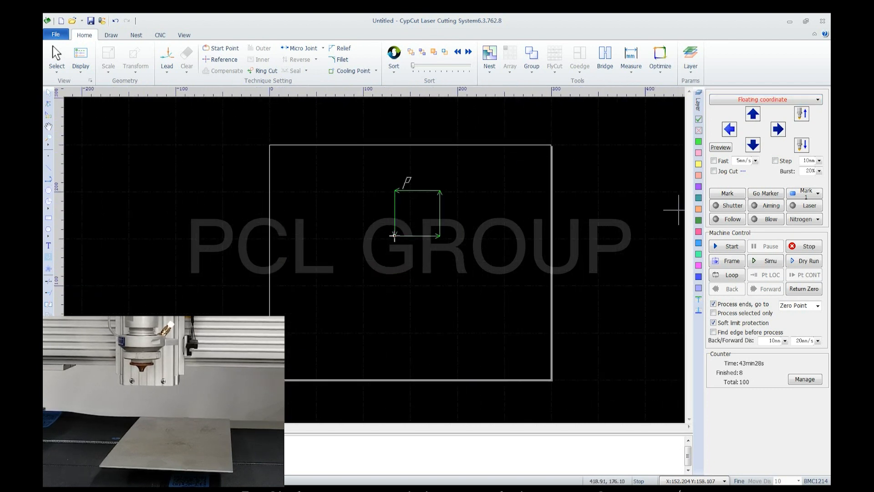
{"action": "left_click", "coordinate": [729, 129]}
{"action": "left_click", "coordinate": [753, 144]}
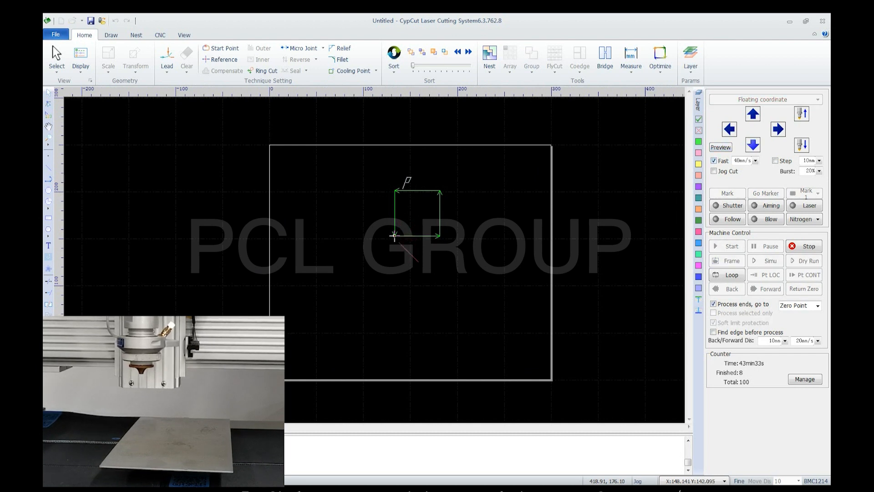
{"action": "left_click", "coordinate": [778, 130]}
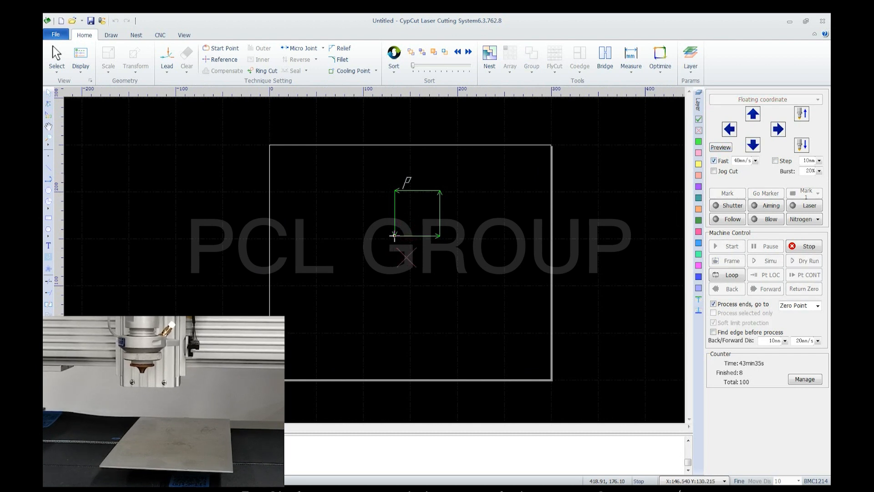
{"action": "left_click", "coordinate": [753, 114]}
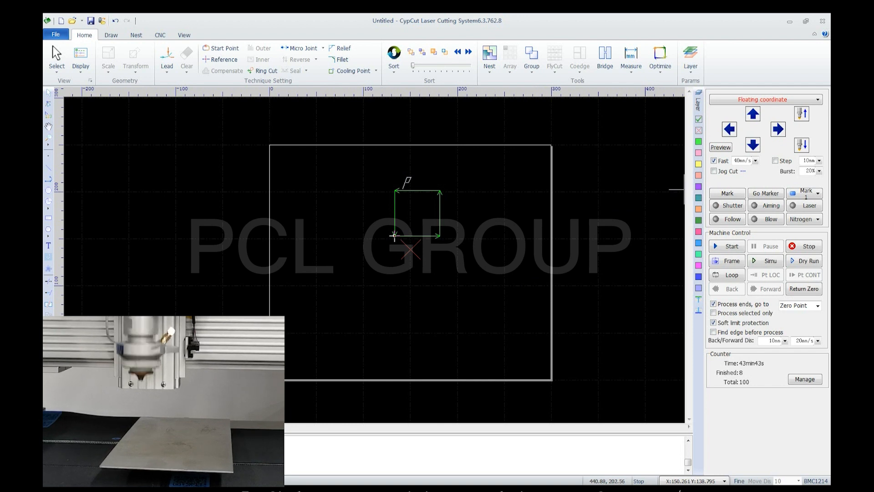
Step: Process the square twice under the floating coordinate, jogging the head to a different starting position before each run
{"action": "left_click", "coordinate": [753, 145]}
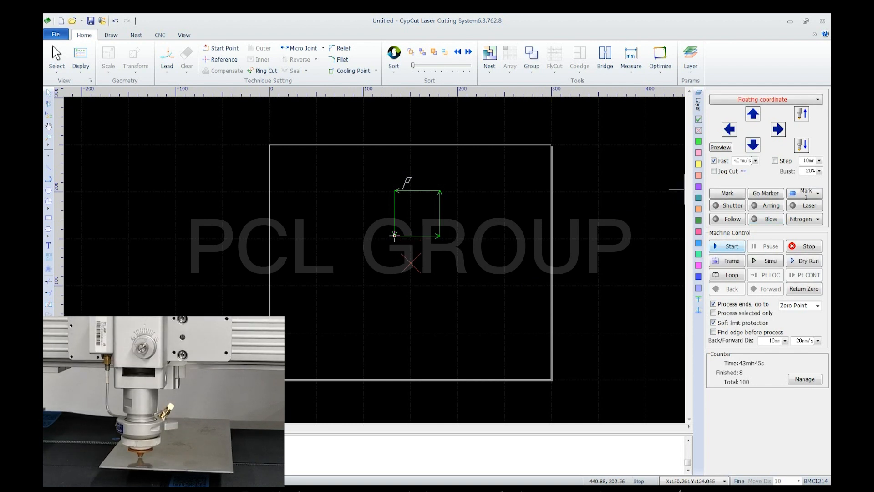
{"action": "left_click", "coordinate": [727, 246]}
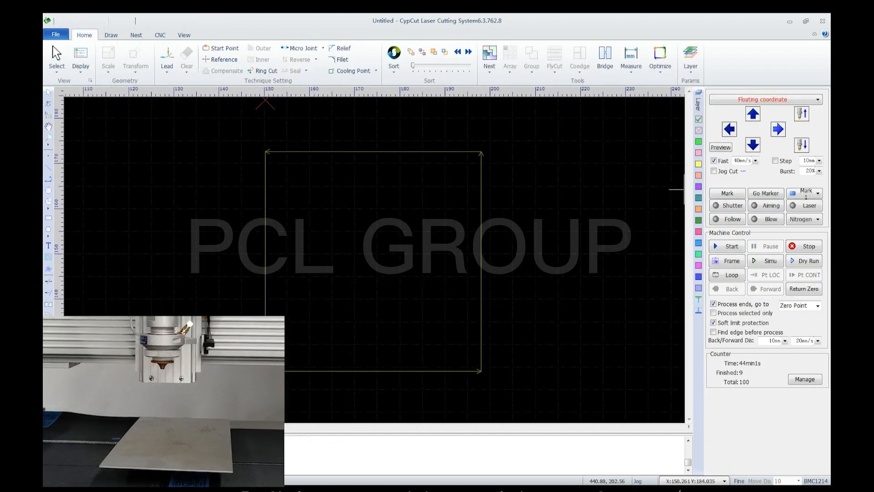
{"action": "left_click", "coordinate": [727, 246]}
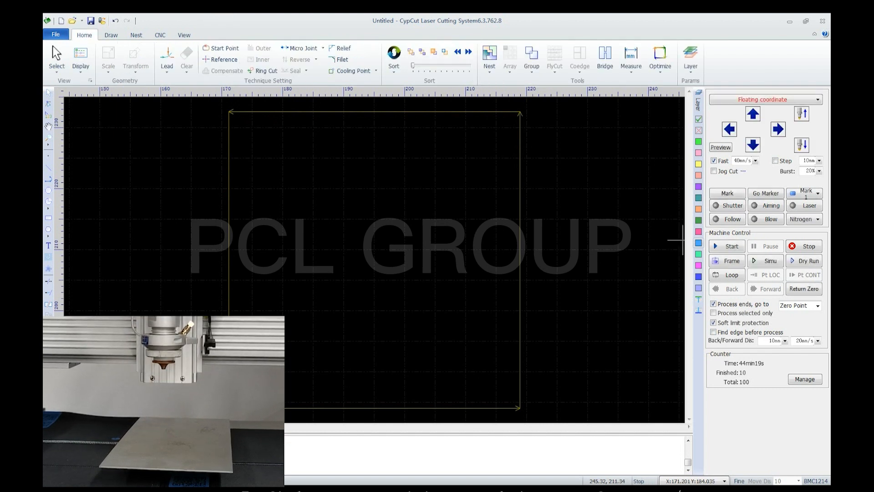
Step: Switch to Workpiece coordinate1 and jog the laser head left and down to a new position
{"action": "left_click", "coordinate": [766, 99]}
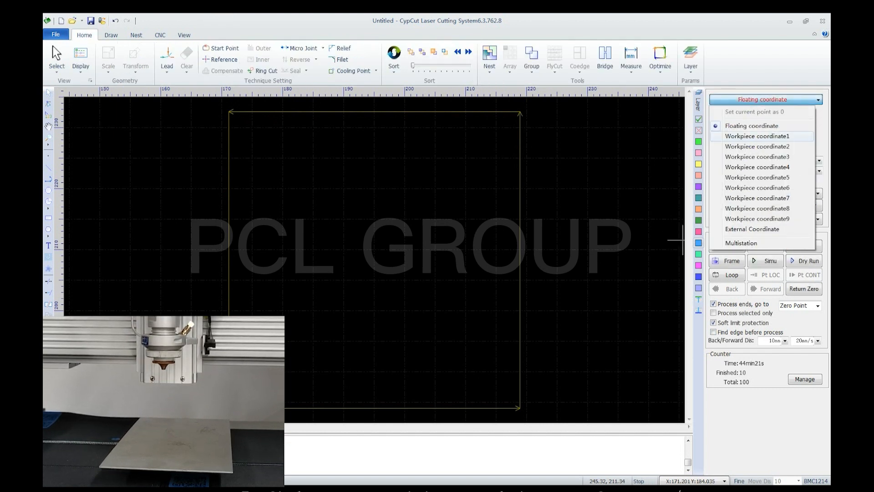
{"action": "left_click", "coordinate": [757, 136]}
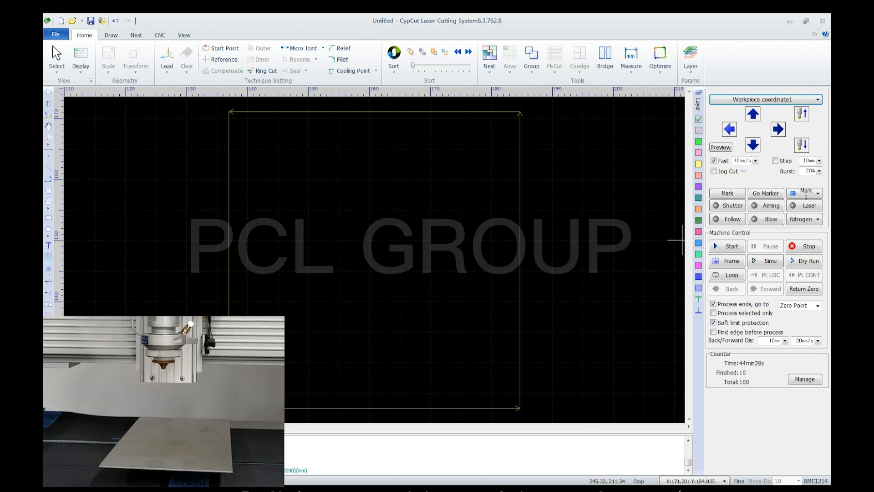
{"action": "left_click", "coordinate": [729, 130]}
{"action": "left_click", "coordinate": [753, 145]}
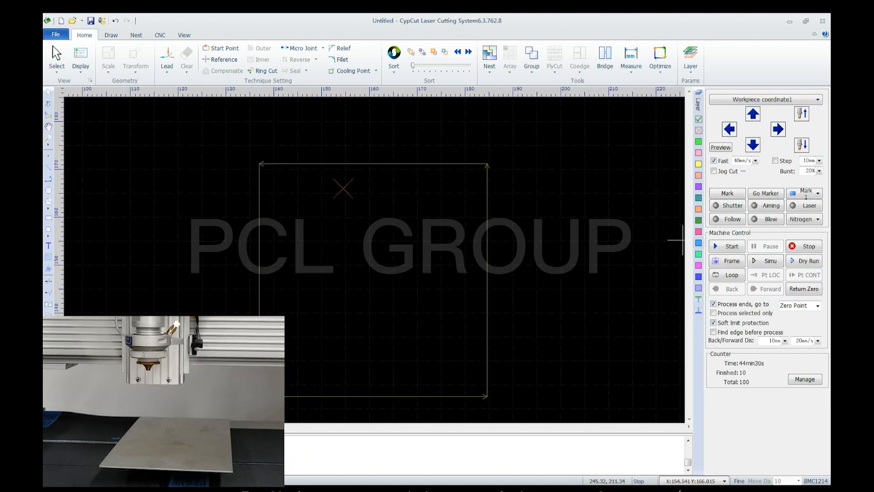
Step: Set the current head position as the zero of Workpiece coordinate1
{"action": "left_click", "coordinate": [766, 99]}
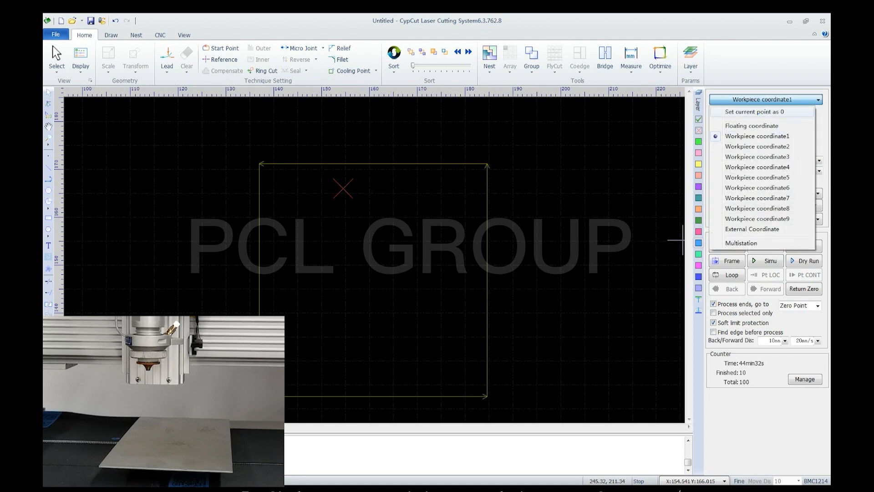
{"action": "left_click", "coordinate": [755, 112]}
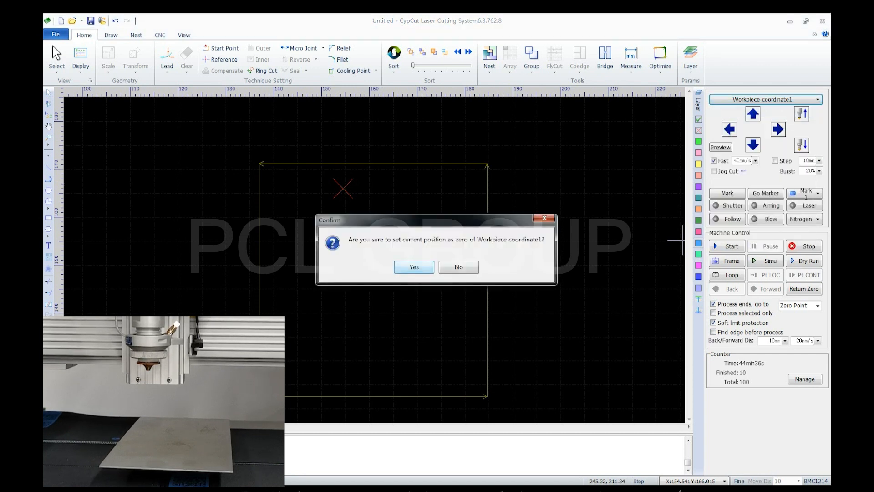
{"action": "left_click", "coordinate": [414, 267]}
{"action": "left_click", "coordinate": [766, 99]}
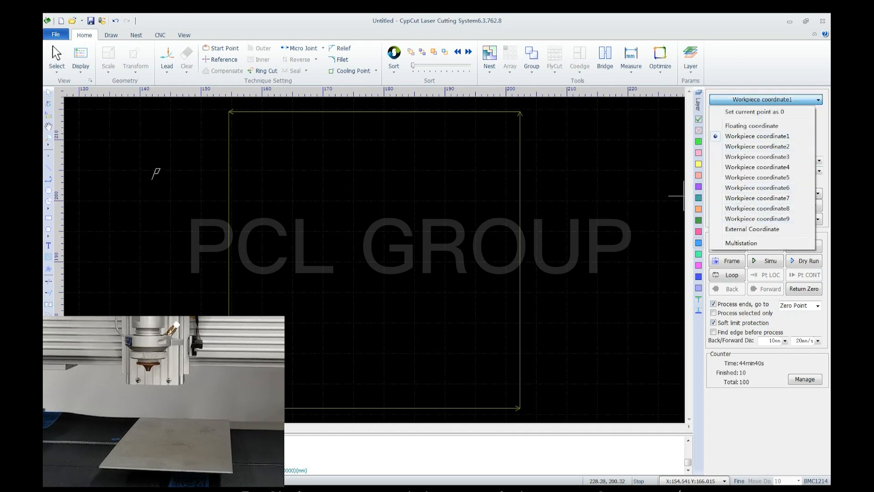
{"action": "key", "text": "Escape"}
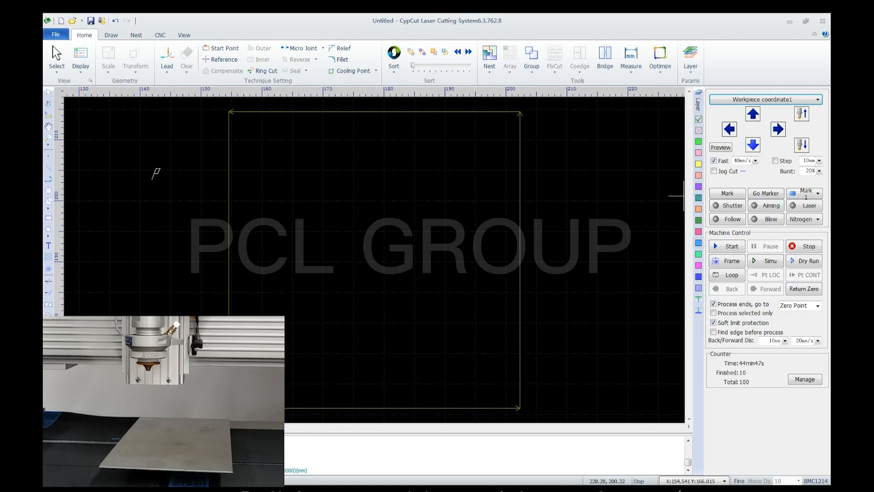
Step: Jog the laser head down away from the workpiece zero and run the square under Workpiece coordinate1
{"action": "left_click", "coordinate": [753, 145]}
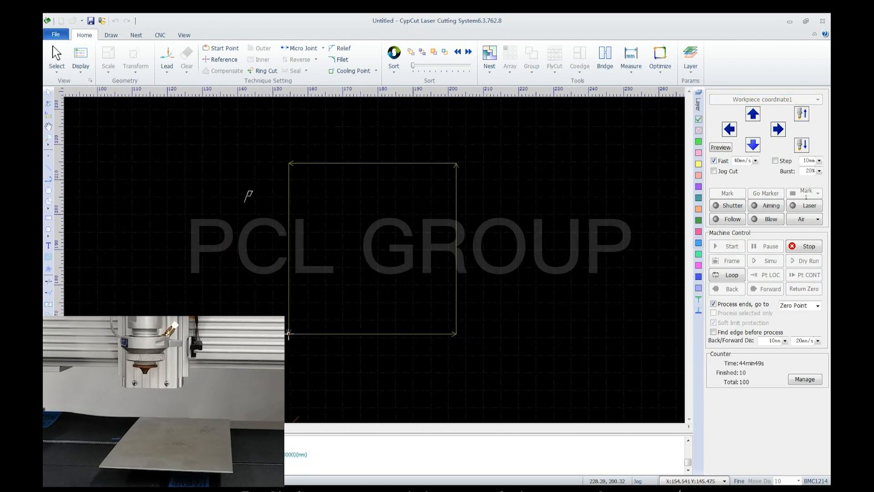
{"action": "left_click", "coordinate": [753, 144]}
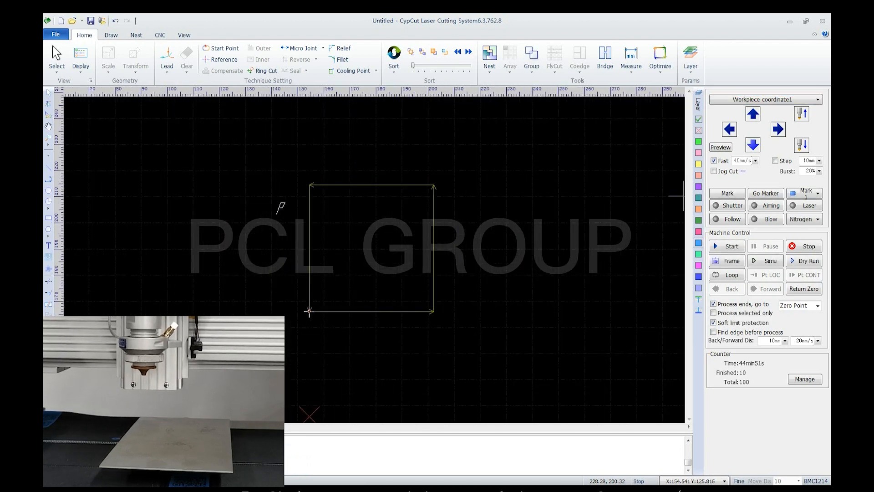
{"action": "left_click", "coordinate": [753, 144]}
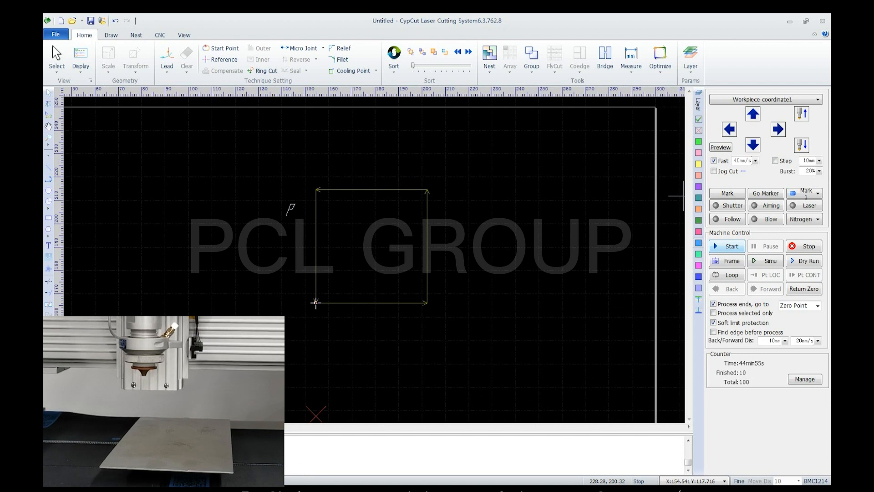
{"action": "left_click", "coordinate": [728, 247]}
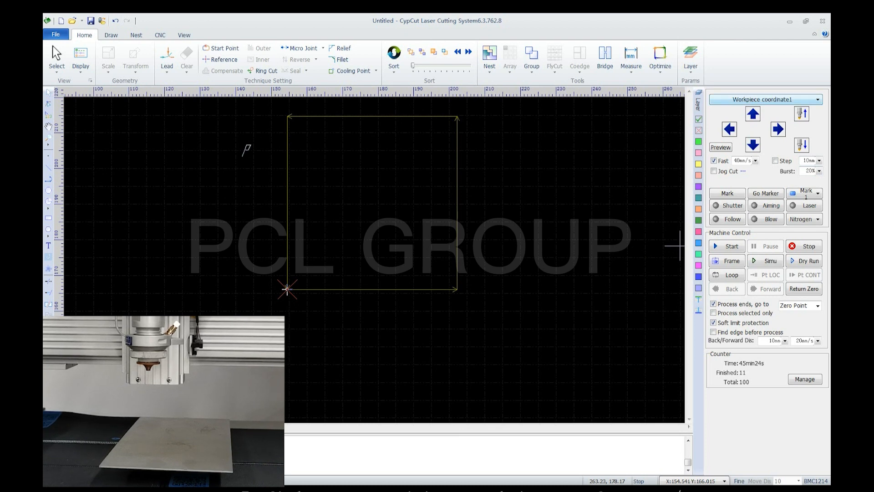
Step: Switch back to the floating coordinate and jog the laser head right and left at 40 mm/s
{"action": "left_click", "coordinate": [766, 100]}
{"action": "left_click", "coordinate": [754, 126]}
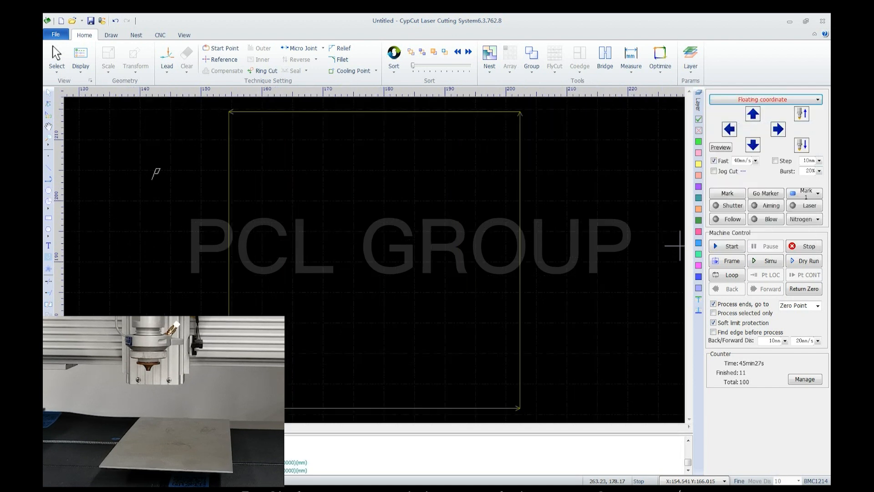
{"action": "left_click", "coordinate": [778, 129]}
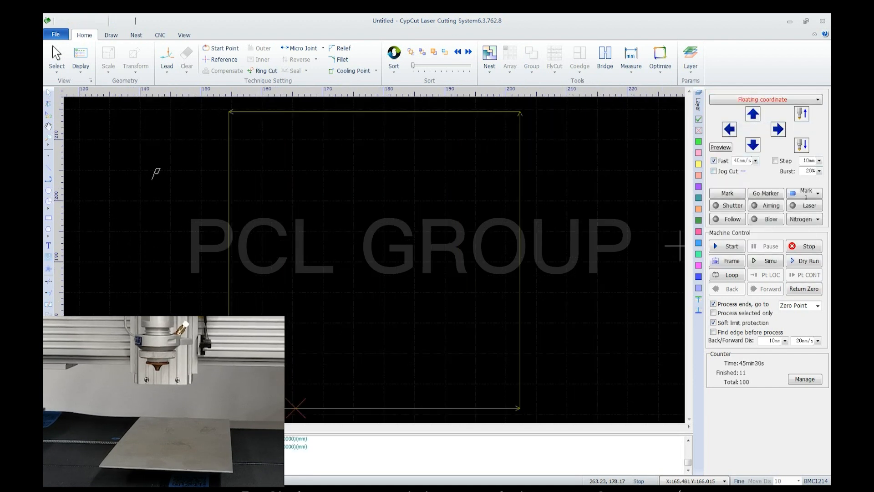
{"action": "left_click", "coordinate": [730, 130]}
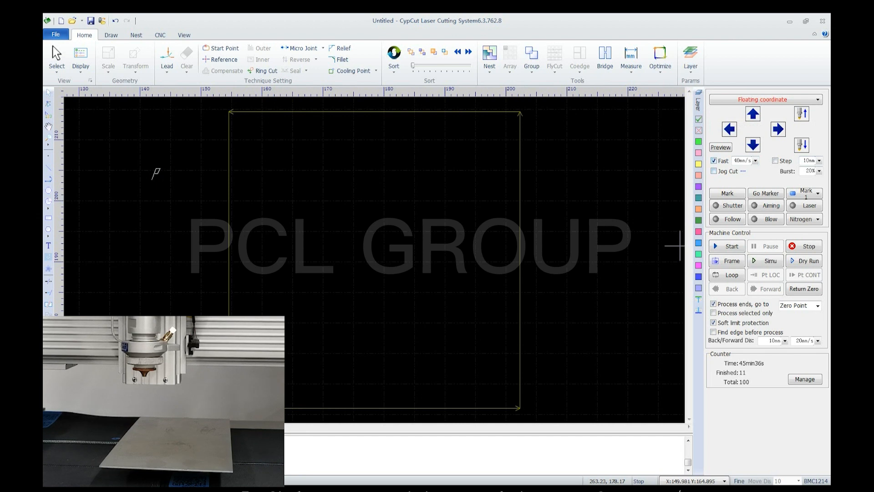
Step: Jog the laser head right at the slow 5 mm/s speed, and left and right in fast mode at 40 mm/s
{"action": "left_click", "coordinate": [714, 160]}
{"action": "left_click", "coordinate": [778, 129]}
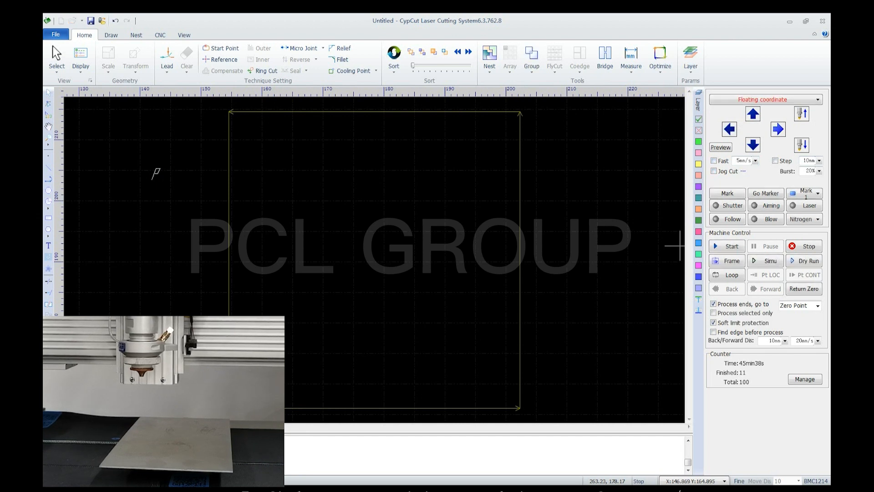
{"action": "left_click", "coordinate": [778, 129]}
{"action": "left_click", "coordinate": [715, 161]}
{"action": "left_click", "coordinate": [729, 129]}
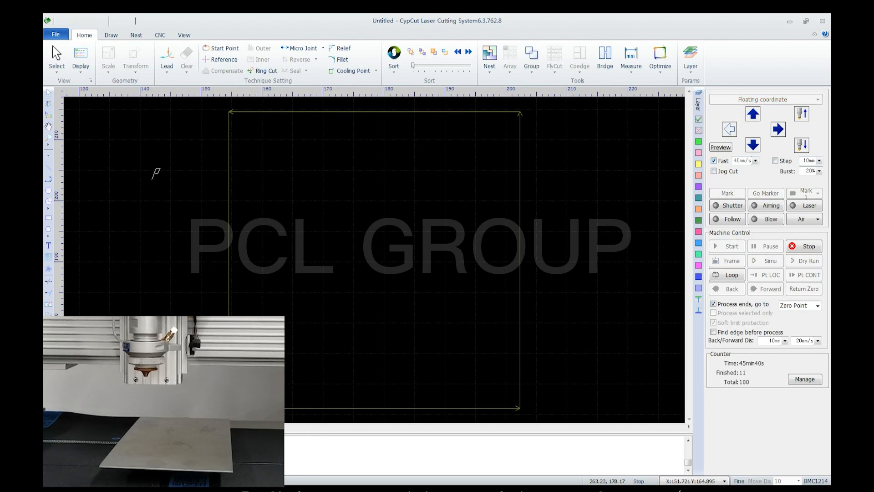
{"action": "left_click", "coordinate": [778, 129]}
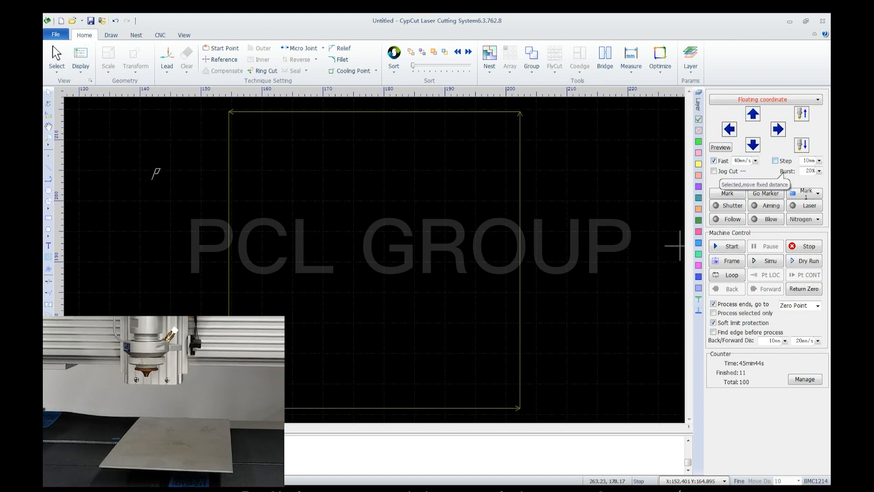
Step: Jog the laser head in fixed 10 mm steps in all four directions, with fast mode on and off
{"action": "left_click", "coordinate": [776, 161]}
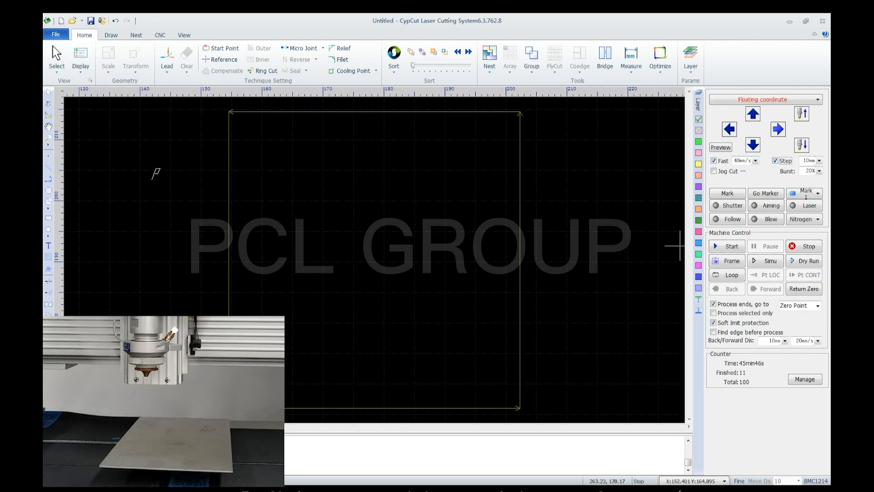
{"action": "left_click", "coordinate": [778, 130]}
{"action": "left_click", "coordinate": [730, 130]}
{"action": "left_click", "coordinate": [753, 145]}
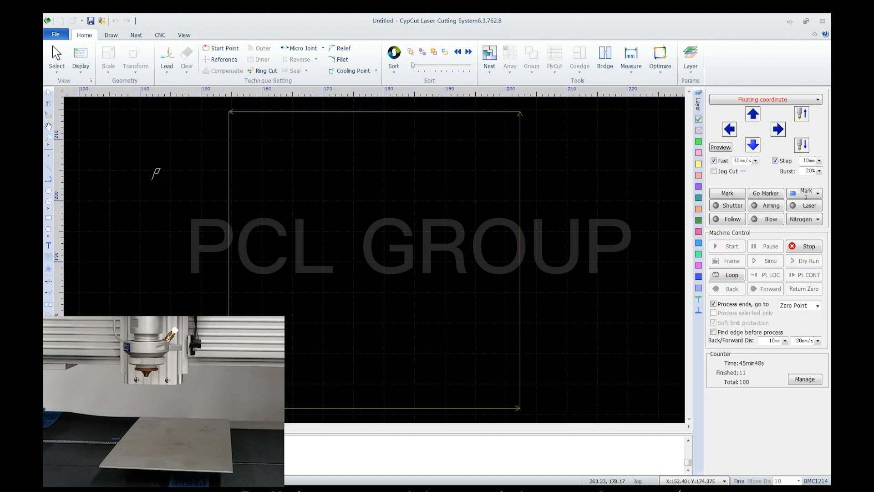
{"action": "left_click", "coordinate": [753, 114]}
{"action": "left_click", "coordinate": [714, 161]}
{"action": "left_click", "coordinate": [729, 130]}
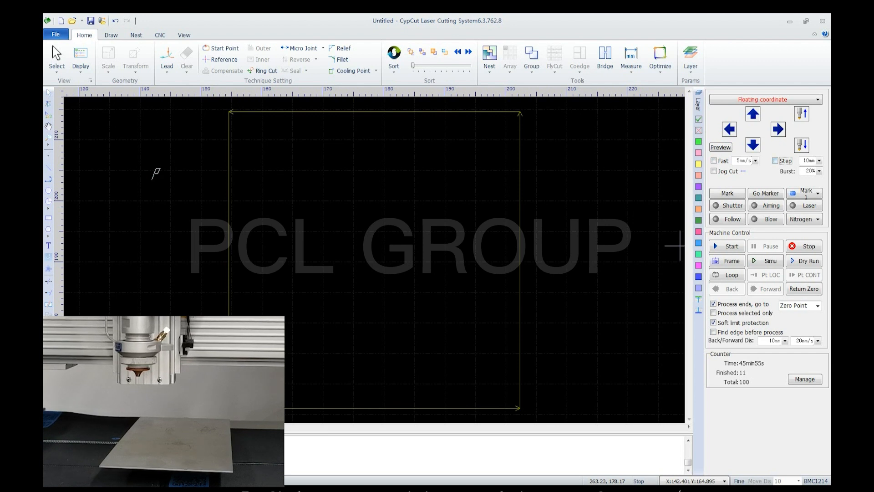
Step: Jog the head right with Jog Cut enabled, and review the cut parameters used when jogging
{"action": "left_click", "coordinate": [713, 171]}
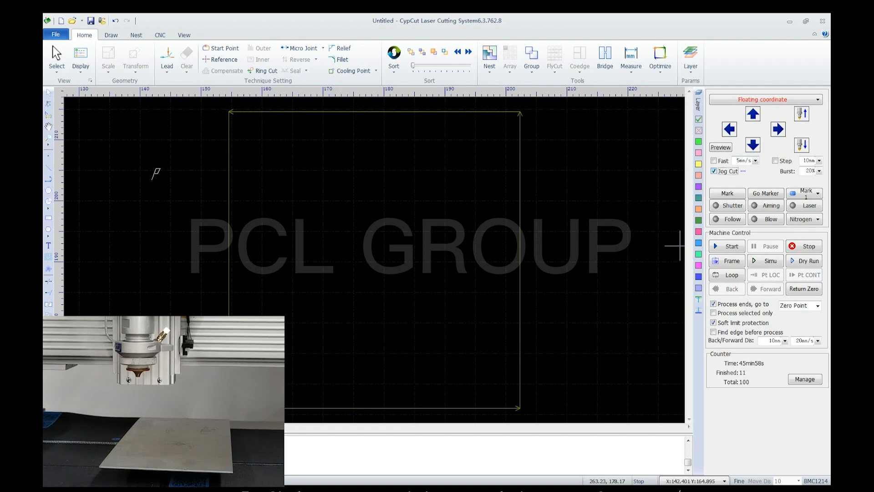
{"action": "left_click", "coordinate": [778, 129]}
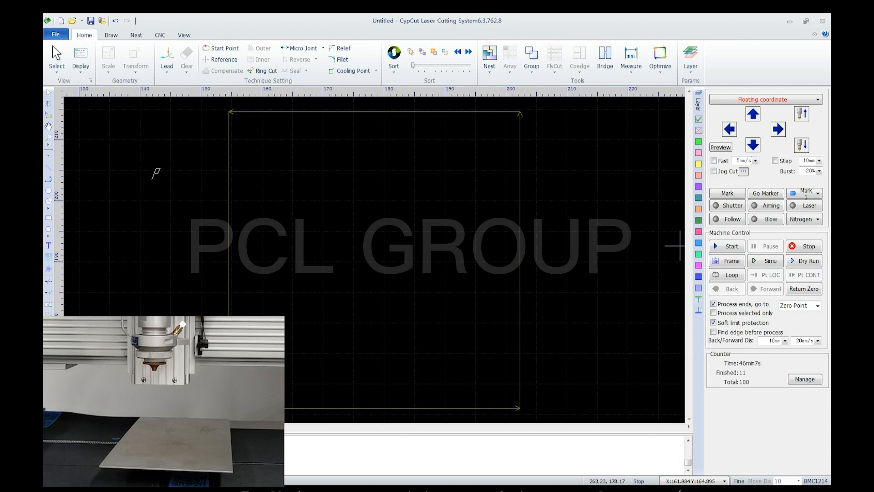
{"action": "left_click", "coordinate": [744, 171]}
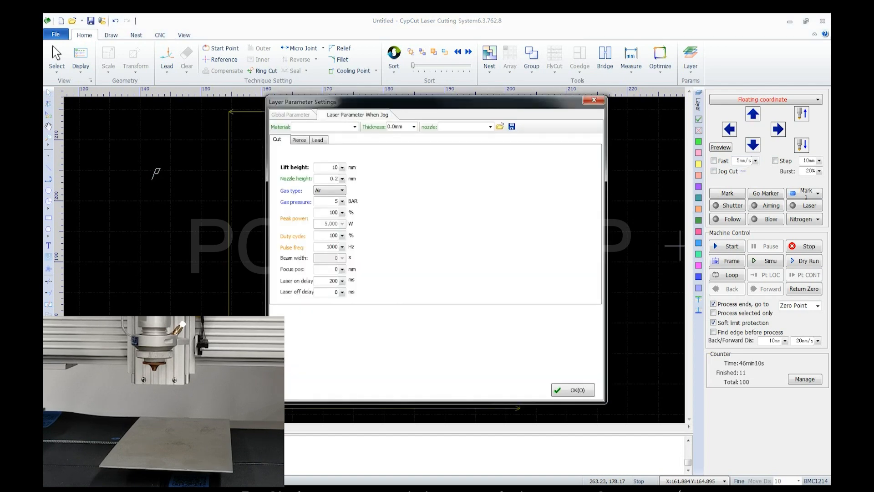
{"action": "left_click", "coordinate": [573, 390]}
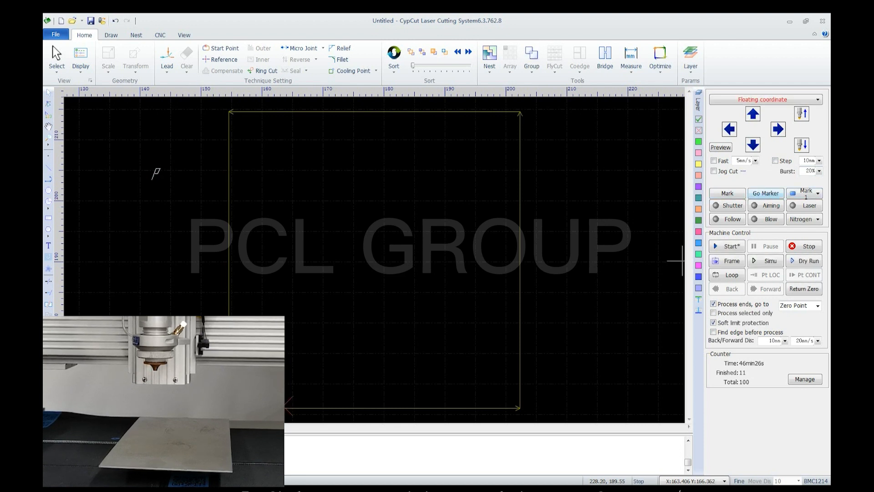
Step: Jog the laser head down with fast mode at 40 mm/s and store its position as Mark 1
{"action": "left_click", "coordinate": [753, 145]}
{"action": "left_click", "coordinate": [714, 160]}
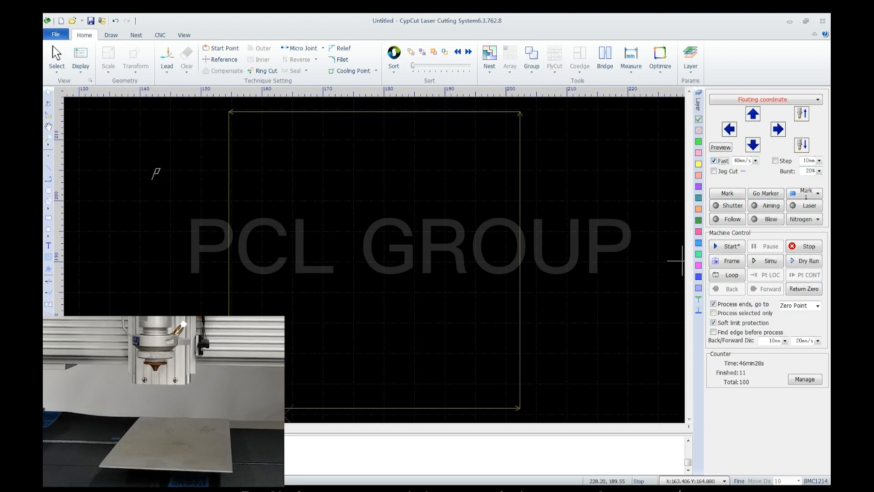
{"action": "left_click", "coordinate": [753, 145]}
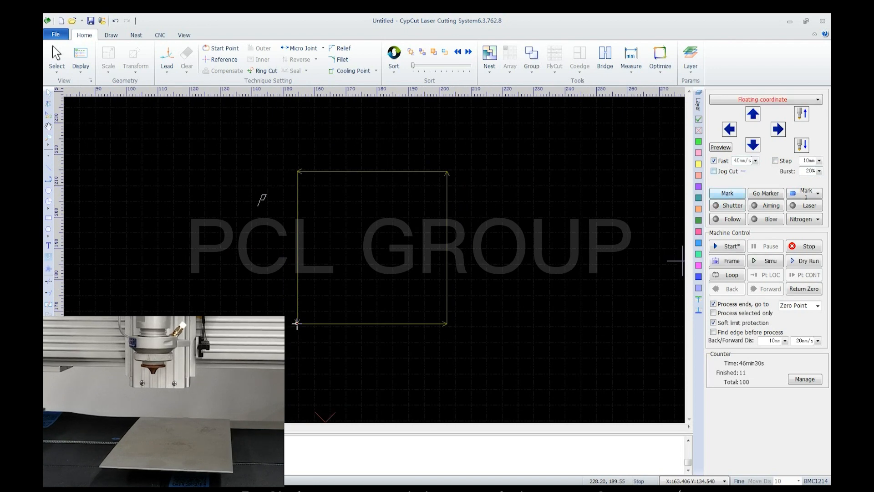
{"action": "left_click", "coordinate": [728, 193]}
{"action": "scroll", "coordinate": [436, 268], "scroll_direction": "down", "scroll_amount": 4}
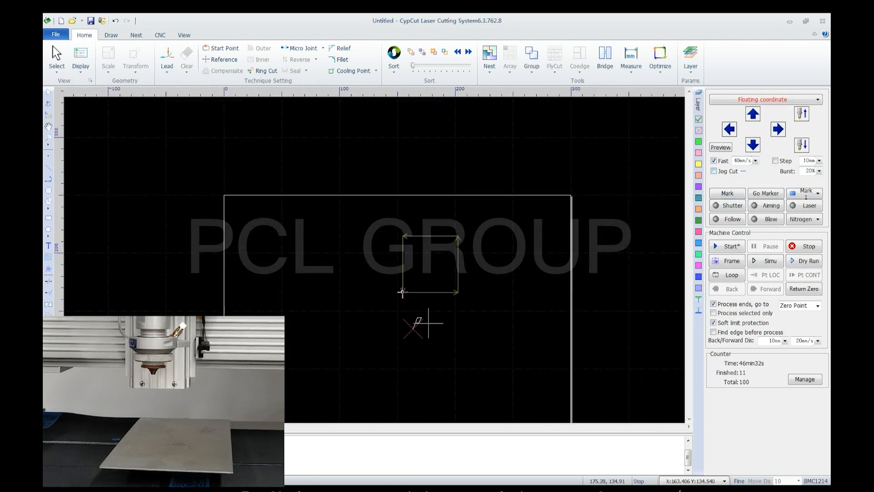
Step: Jog the laser head up and left in fast mode at 40 mm/s and send it back to the stored Mark 1
{"action": "left_click", "coordinate": [753, 113]}
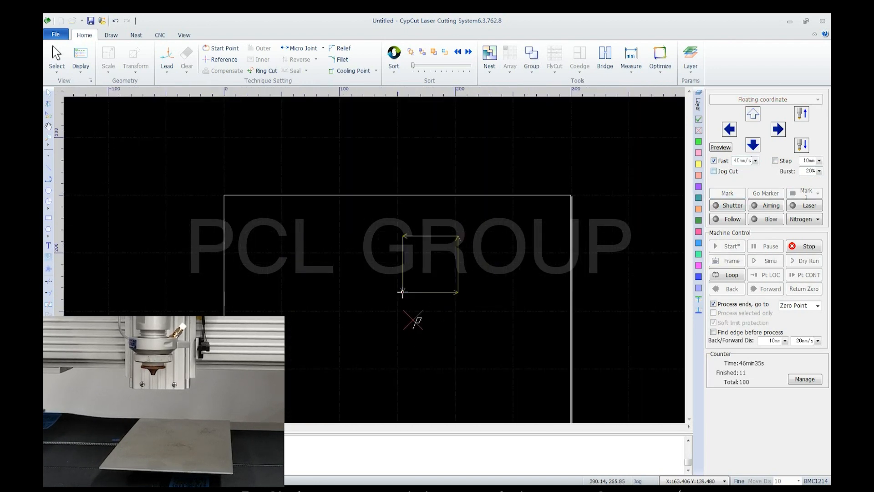
{"action": "left_click", "coordinate": [729, 129]}
{"action": "left_click", "coordinate": [753, 114]}
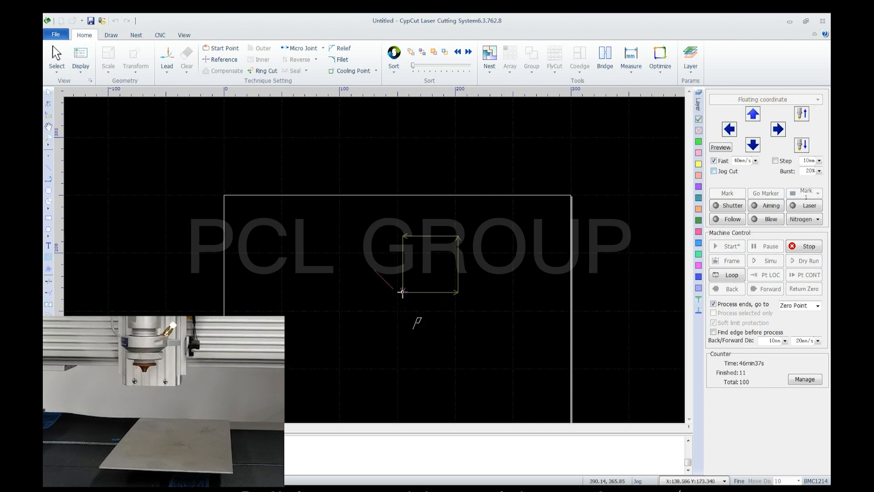
{"action": "left_click", "coordinate": [766, 193]}
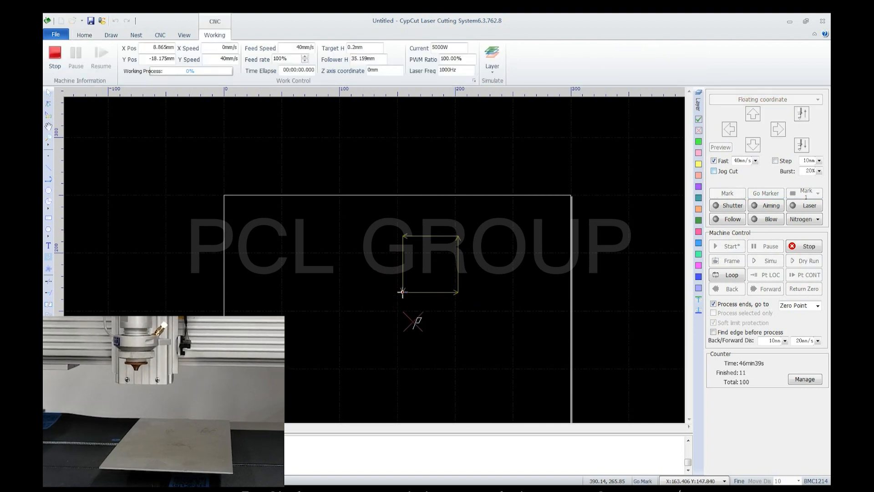
Step: Keep Mark 1 as the active marker, jog the head left and down, and run Frame around the square there
{"action": "middle_click_drag", "start_coordinate": [459, 308], "coordinate": [472, 245]}
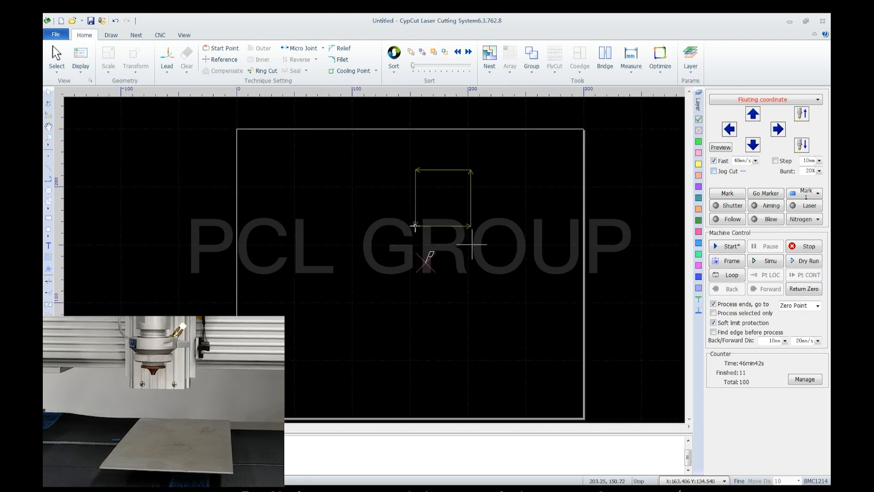
{"action": "scroll", "coordinate": [472, 244], "scroll_direction": "down", "scroll_amount": 1}
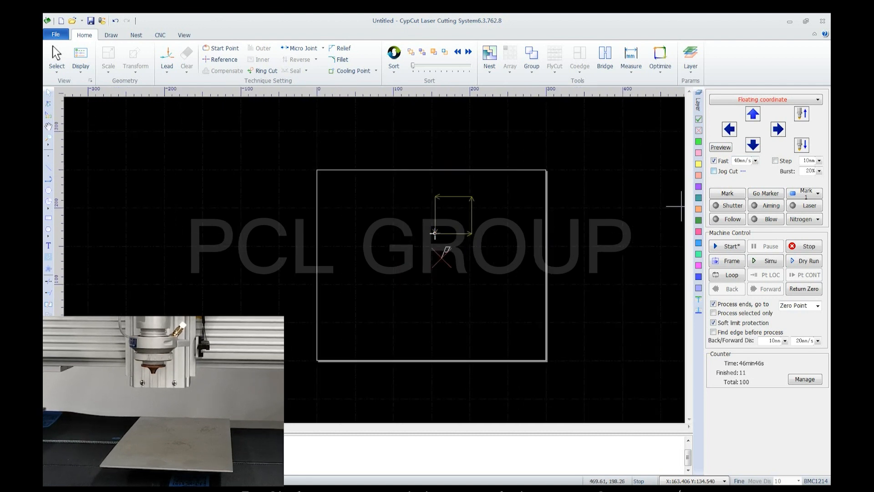
{"action": "left_click", "coordinate": [818, 194]}
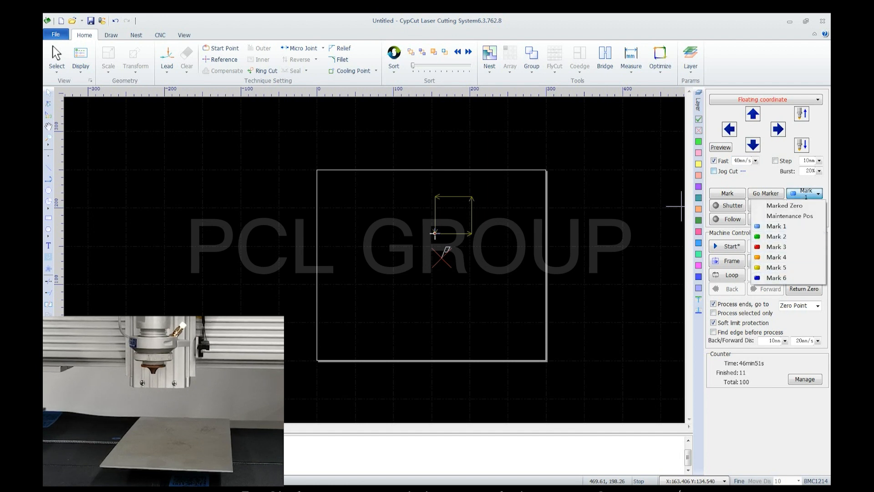
{"action": "left_click", "coordinate": [776, 226]}
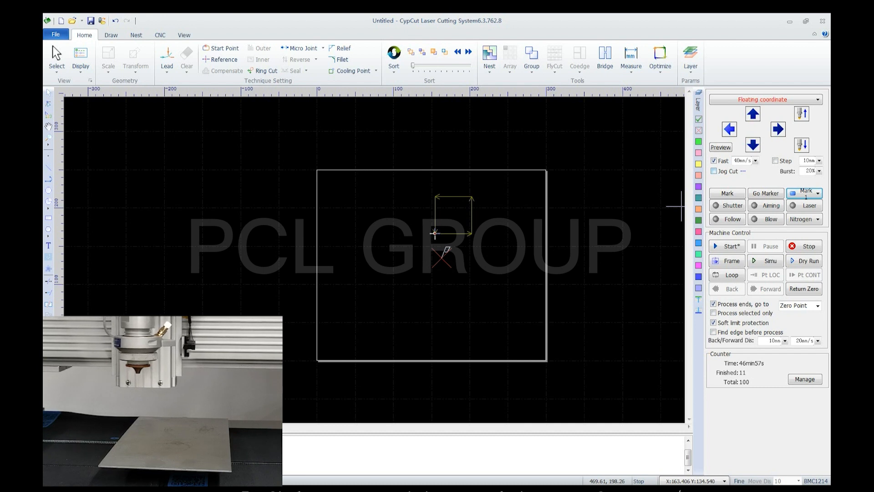
{"action": "left_click", "coordinate": [729, 129]}
{"action": "left_click", "coordinate": [753, 145]}
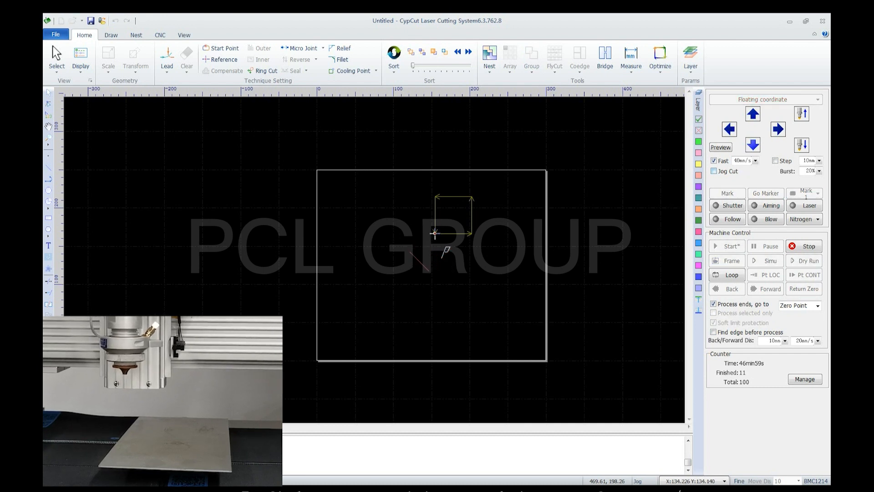
{"action": "left_click", "coordinate": [728, 261]}
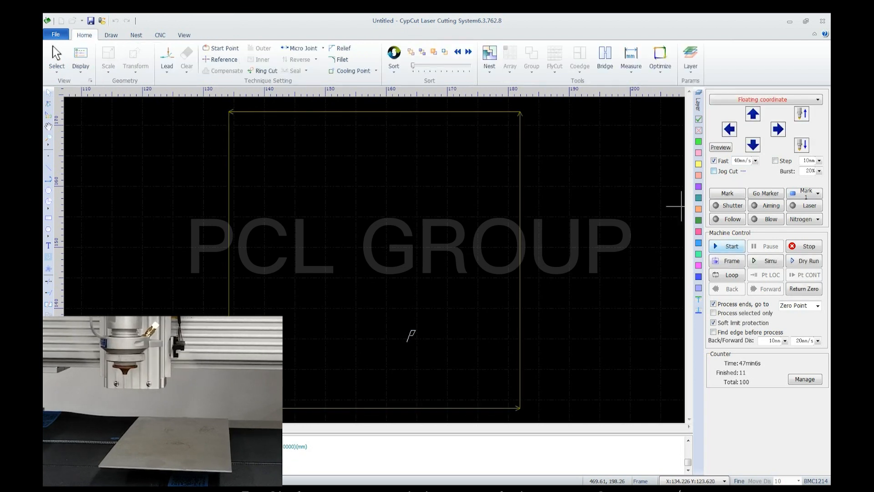
Step: Jog the head up and left in fast mode, and start processing the square from that position, stopping it right away
{"action": "scroll", "coordinate": [638, 212], "scroll_direction": "down", "scroll_amount": 5}
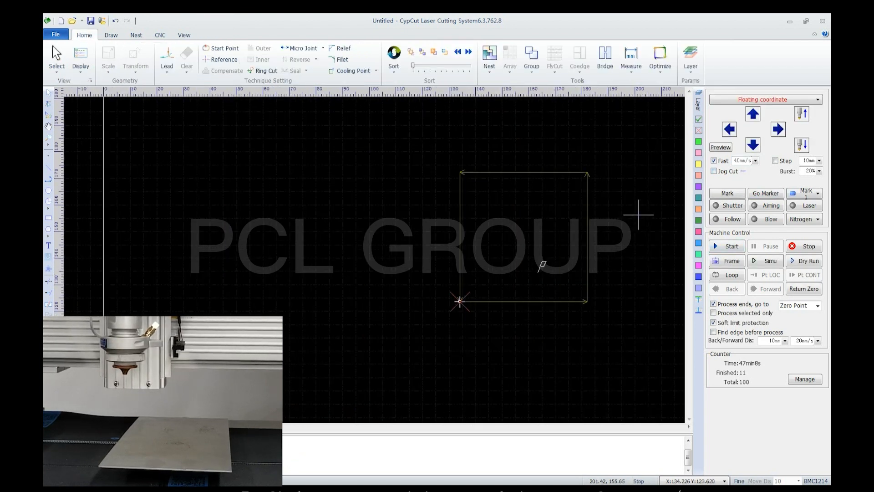
{"action": "left_click", "coordinate": [753, 114]}
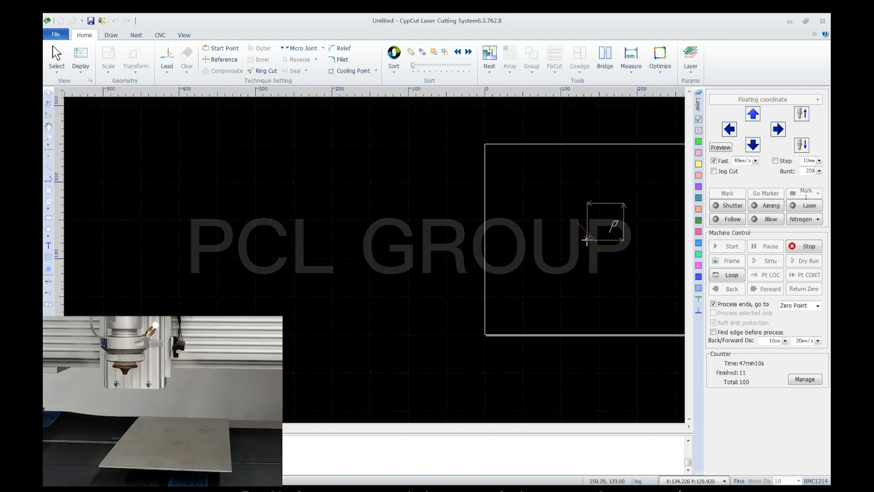
{"action": "left_click", "coordinate": [729, 129]}
{"action": "left_click", "coordinate": [753, 114]}
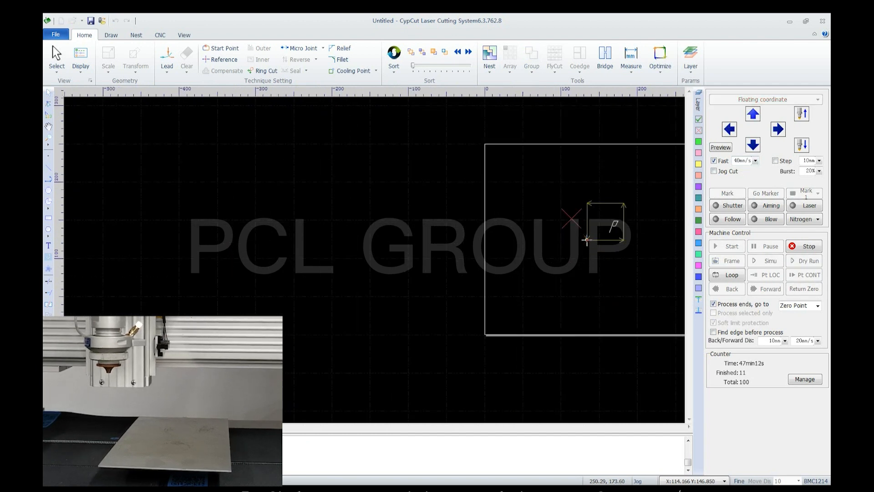
{"action": "left_click", "coordinate": [727, 247]}
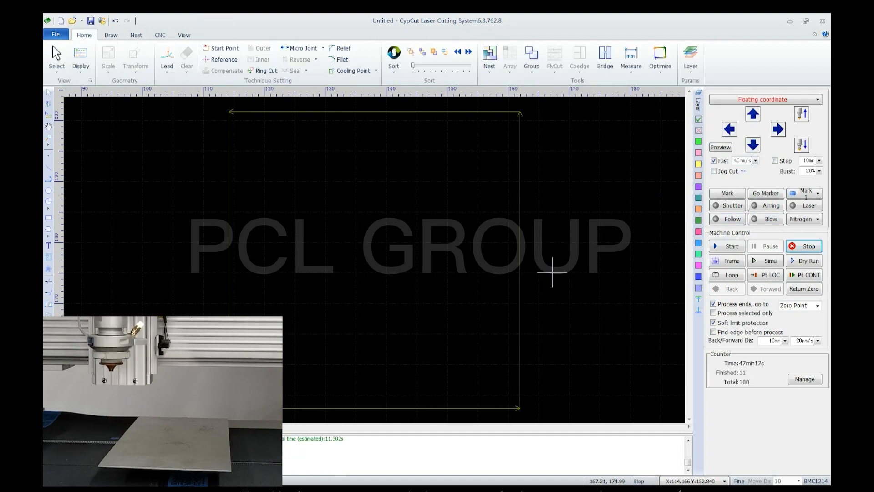
Step: Choose Marked Zero as the marker and send the laser head to it
{"action": "left_click", "coordinate": [818, 194]}
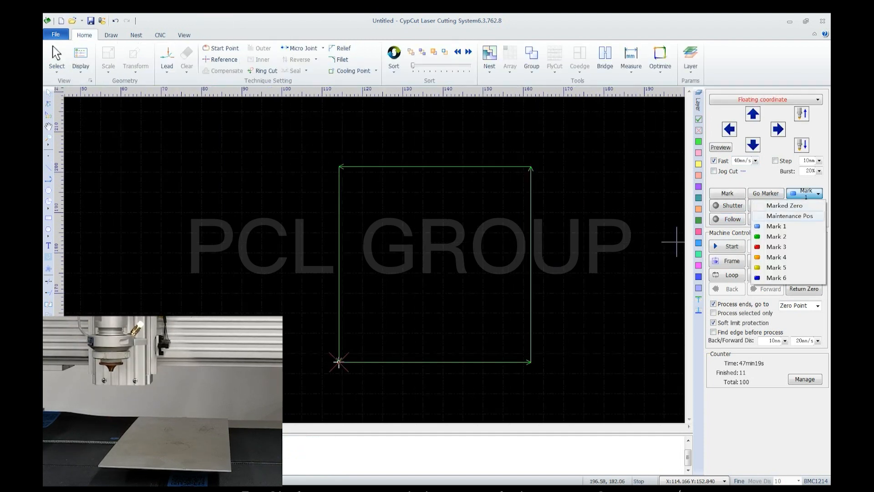
{"action": "left_click", "coordinate": [784, 206]}
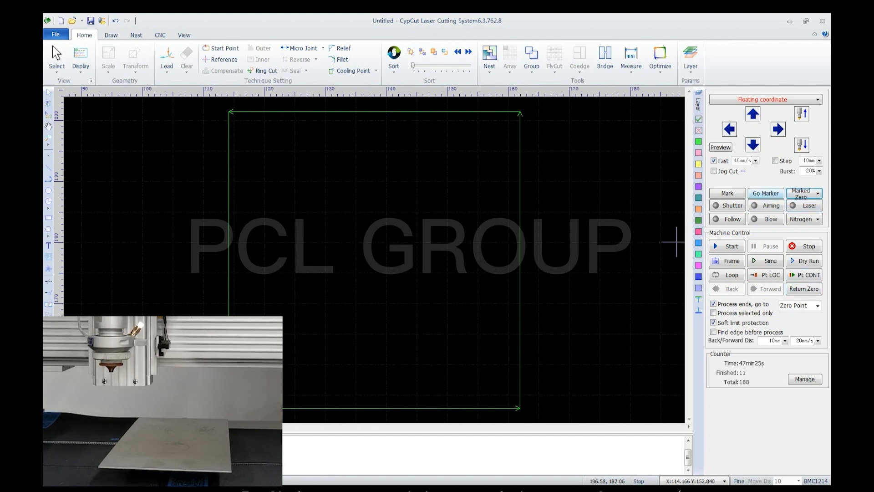
{"action": "left_click", "coordinate": [766, 193]}
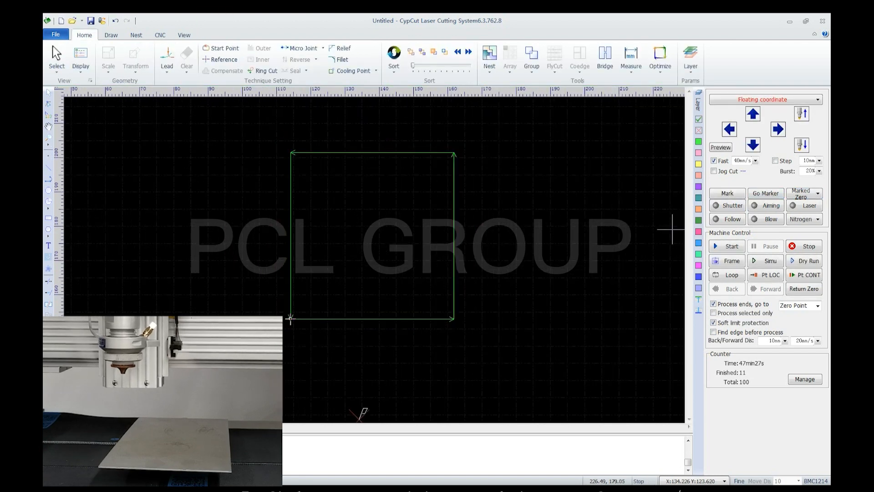
{"action": "scroll", "coordinate": [638, 246], "scroll_direction": "down", "scroll_amount": 3}
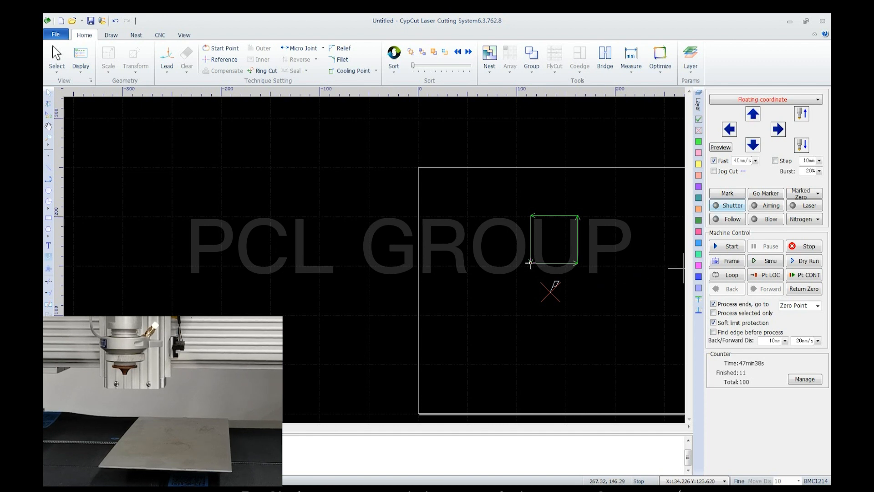
Step: Turn on the shutter and aiming beam, switch Follow on and off, and set the gas to Oxygen
{"action": "left_click", "coordinate": [727, 205]}
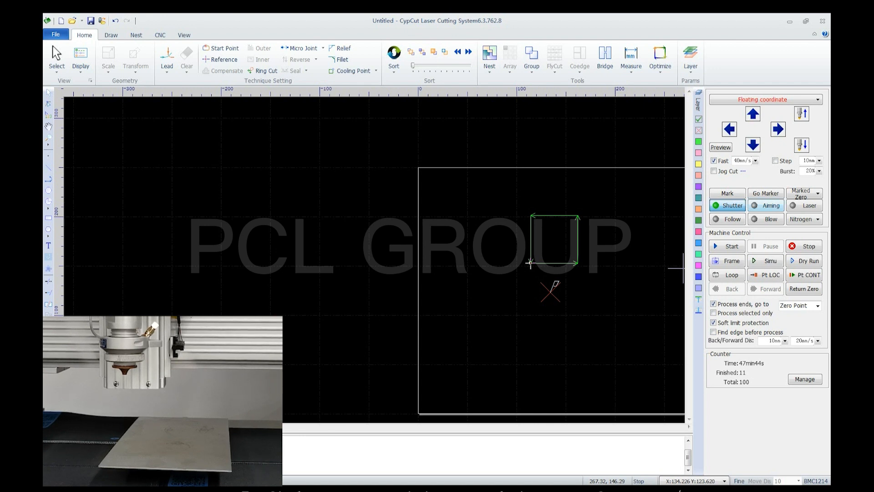
{"action": "left_click", "coordinate": [766, 205]}
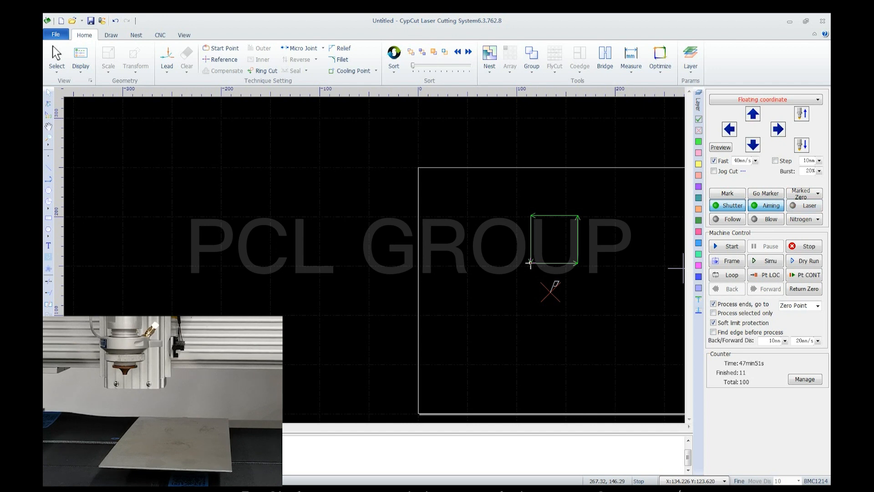
{"action": "left_click", "coordinate": [728, 219]}
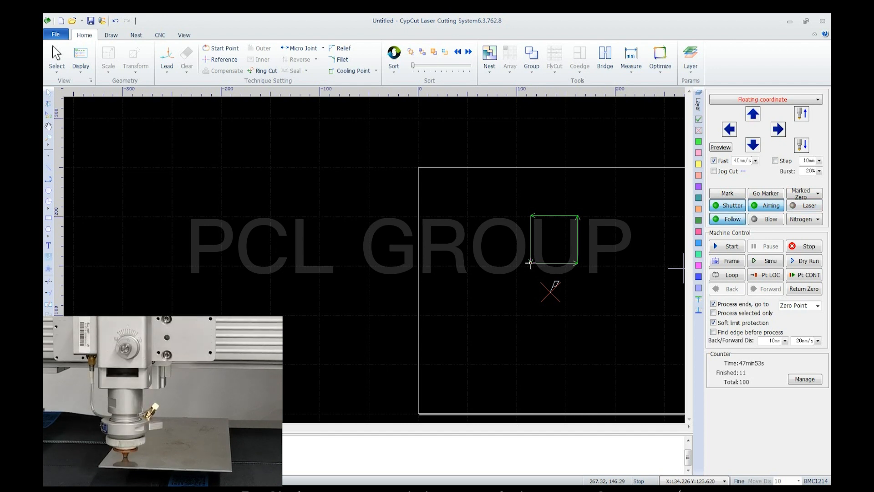
{"action": "left_click", "coordinate": [728, 219]}
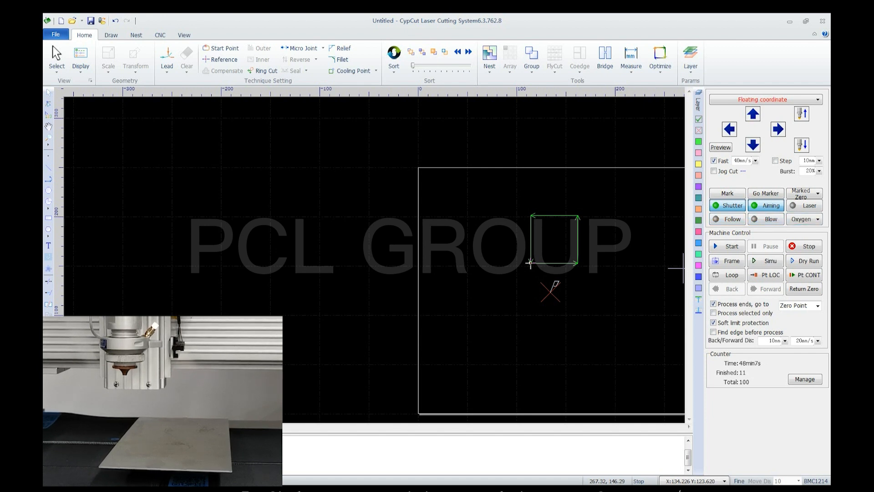
Step: Start cutting the square, and pause it partway with both Resume and Fast Resume used to continue between pauses
{"action": "left_click", "coordinate": [728, 246]}
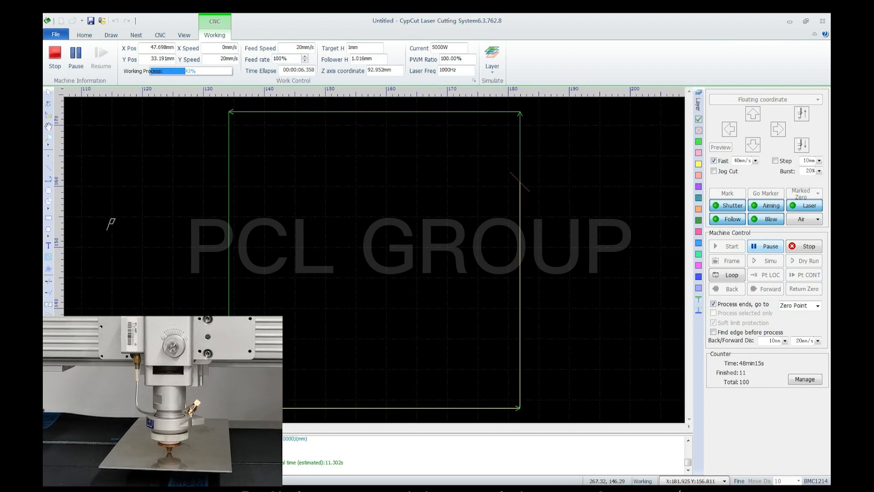
{"action": "left_click", "coordinate": [766, 246]}
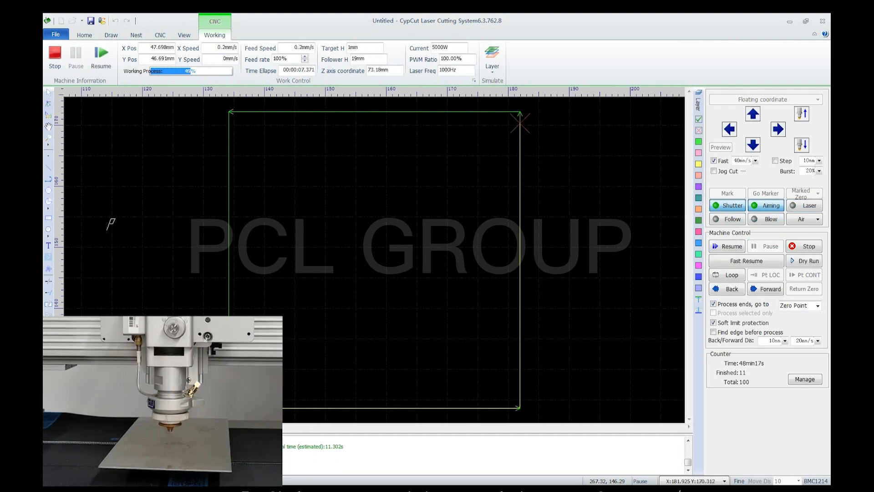
{"action": "left_click", "coordinate": [728, 246]}
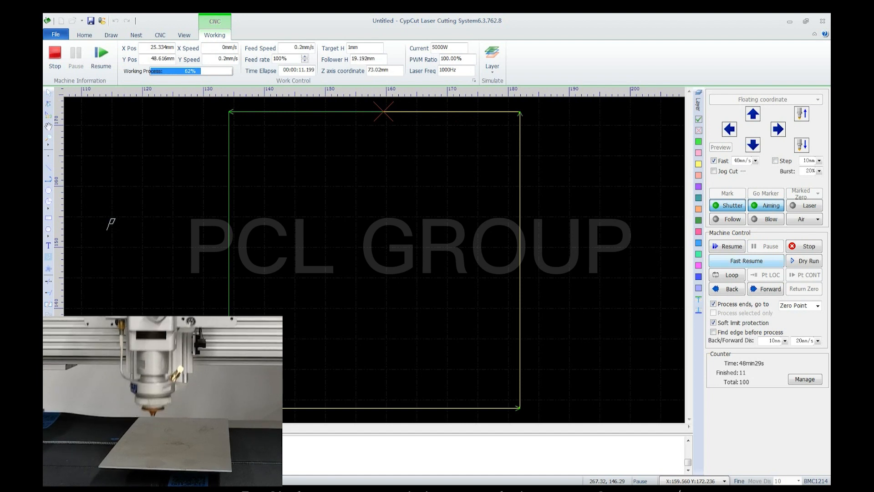
{"action": "left_click", "coordinate": [747, 261]}
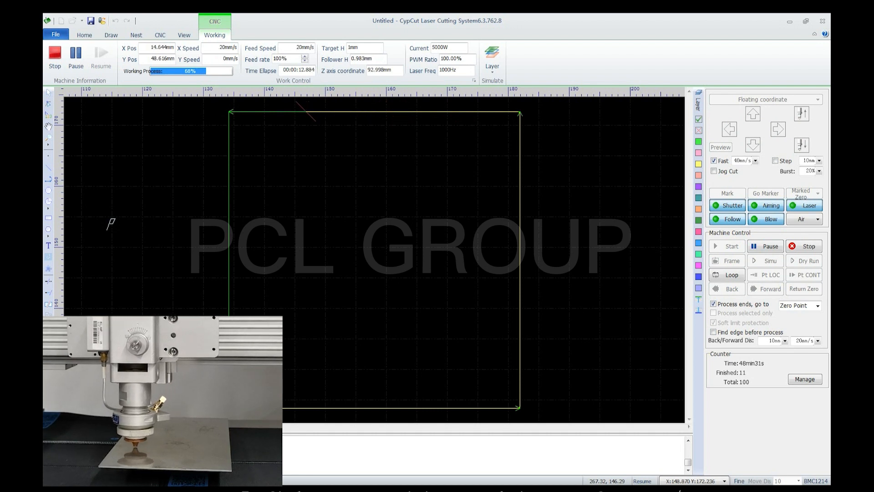
{"action": "left_click", "coordinate": [766, 247]}
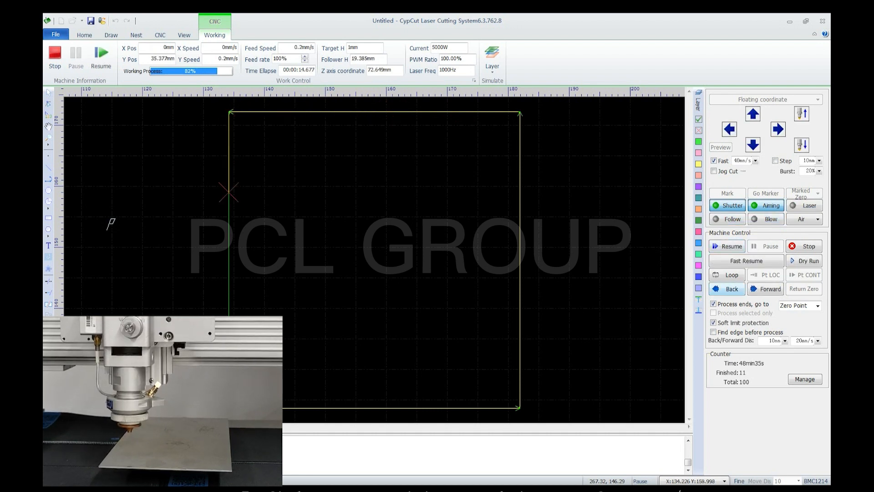
Step: Move the head back and forward along the paused cutting path, and resume the cut
{"action": "left_click", "coordinate": [727, 289]}
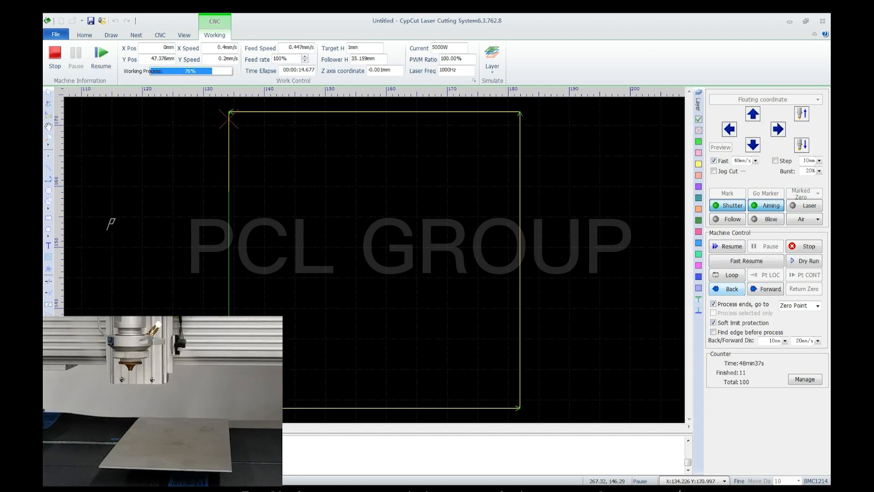
{"action": "left_click", "coordinate": [727, 289]}
{"action": "left_click", "coordinate": [727, 289]}
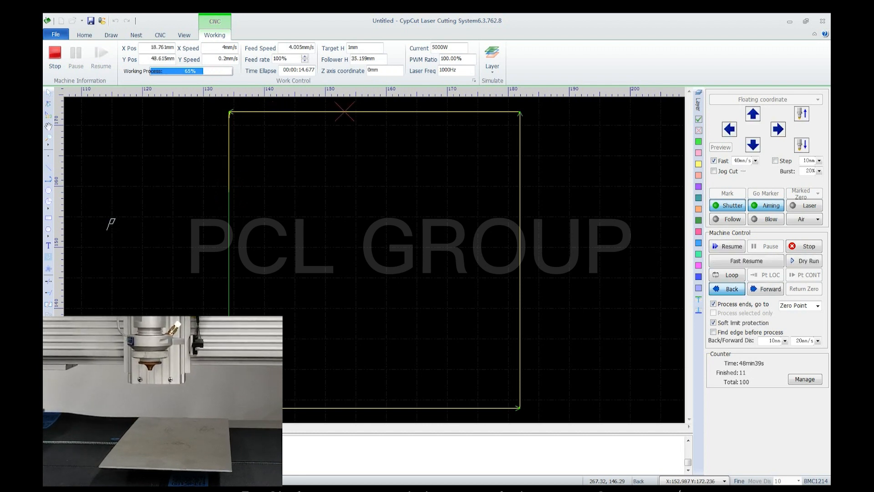
{"action": "left_click", "coordinate": [727, 289]}
{"action": "left_click", "coordinate": [766, 289]}
{"action": "left_click", "coordinate": [766, 289]}
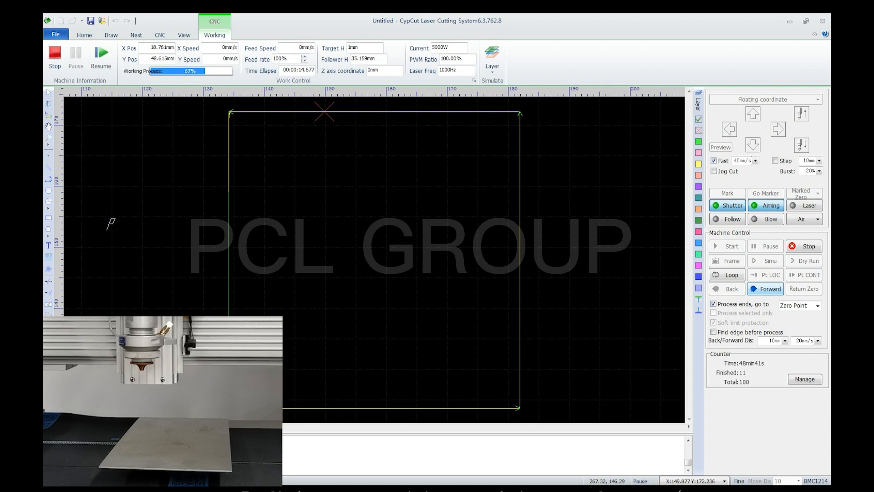
{"action": "left_click", "coordinate": [766, 289]}
{"action": "left_click", "coordinate": [727, 246]}
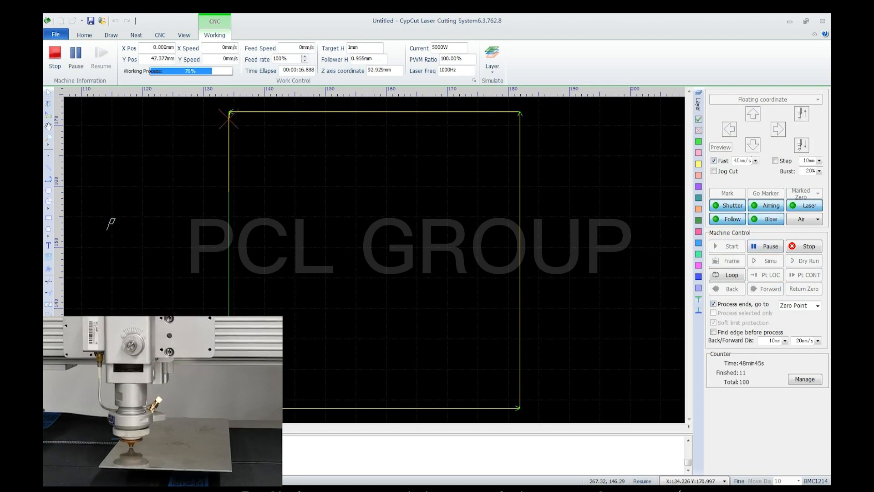
Step: Pause and stop the cut, jog the head up and left away from the square, and run Pt LOC to locate the break point
{"action": "left_click", "coordinate": [765, 246]}
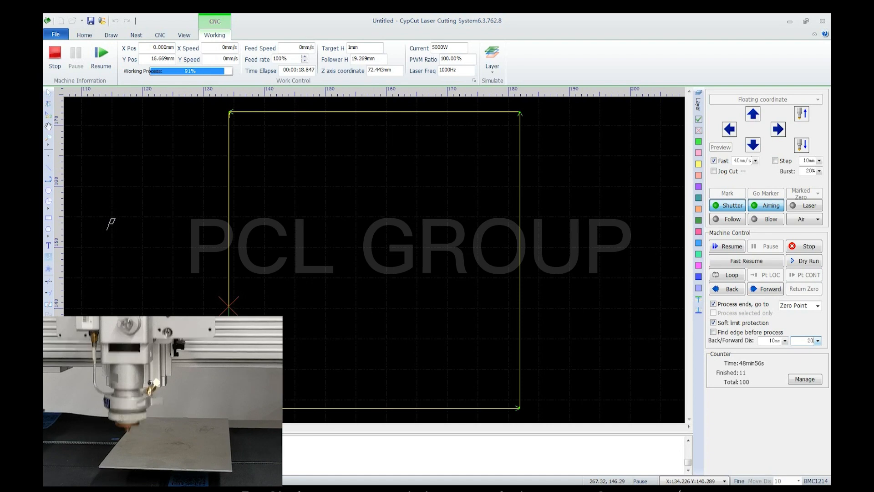
{"action": "left_click", "coordinate": [804, 246]}
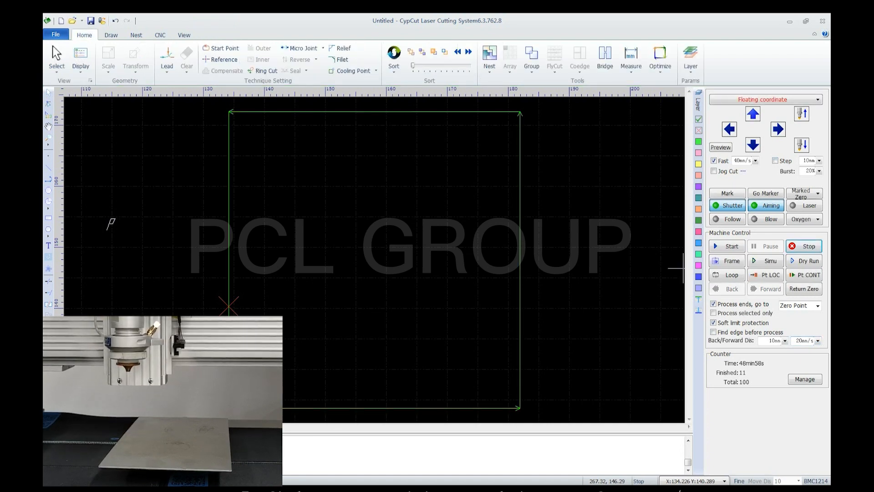
{"action": "left_click", "coordinate": [753, 113]}
{"action": "left_click", "coordinate": [730, 129]}
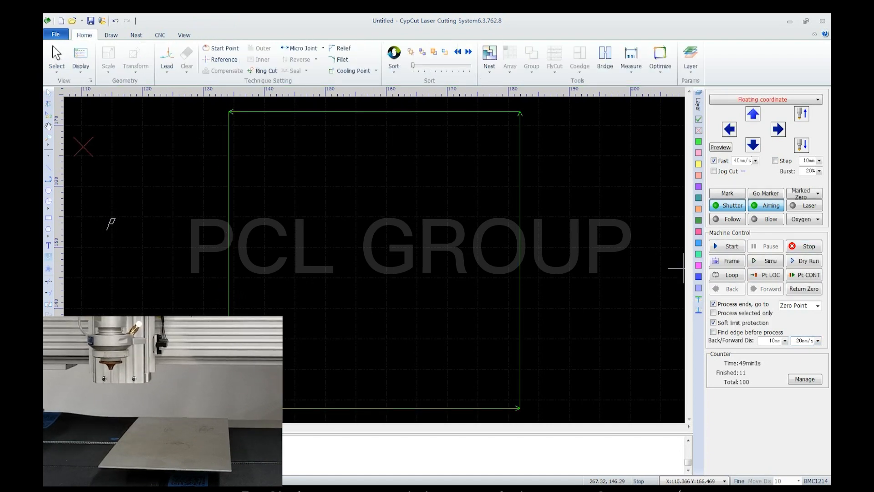
{"action": "left_click", "coordinate": [752, 114]}
{"action": "left_click", "coordinate": [766, 275]}
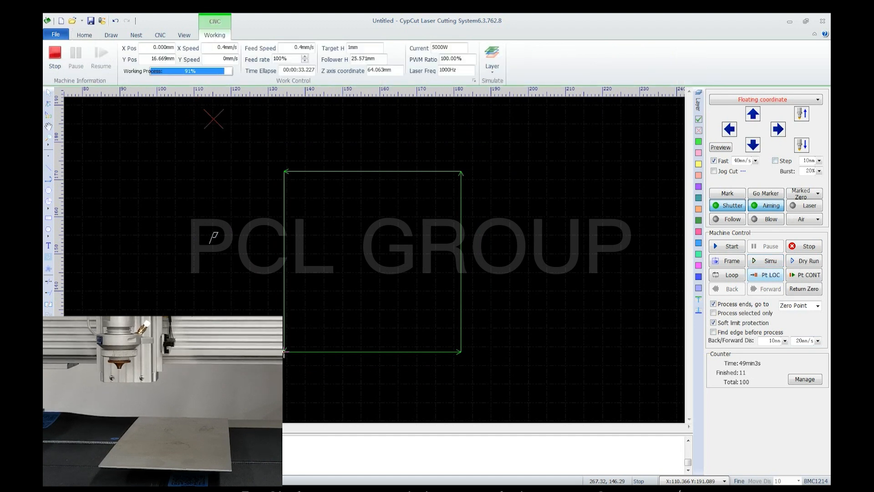
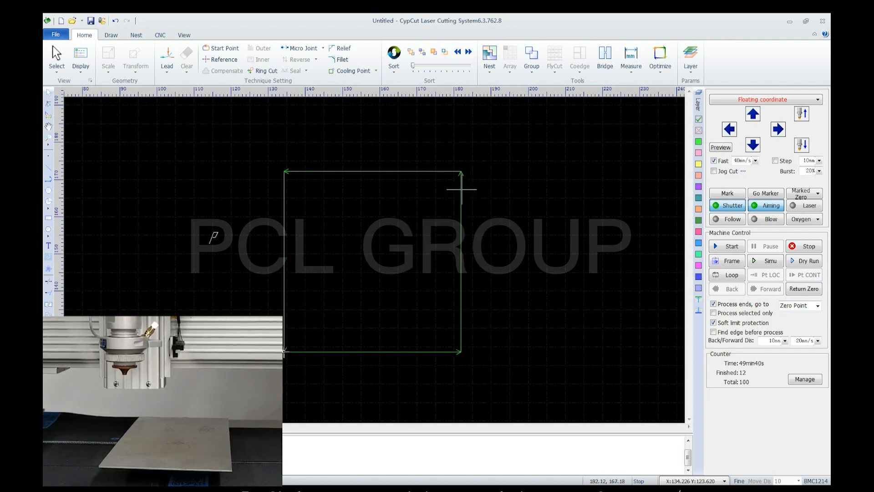
Step: Jog the head up and right away from the zero point, and return it to zero
{"action": "mouse_move", "coordinate": [462, 189]}
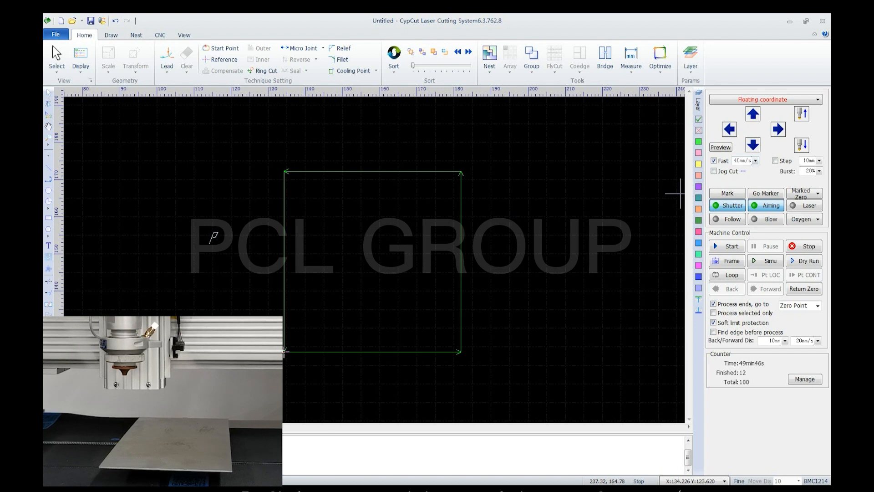
{"action": "left_click", "coordinate": [753, 114]}
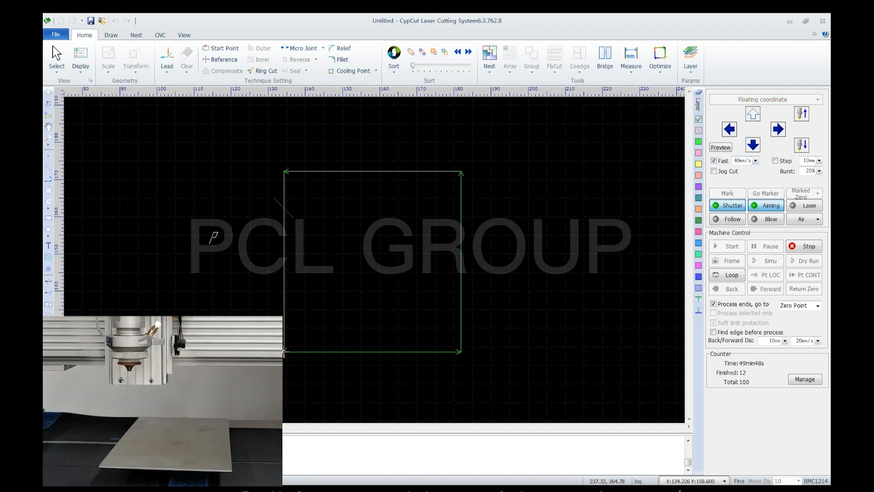
{"action": "left_click", "coordinate": [778, 129]}
{"action": "left_click", "coordinate": [804, 289]}
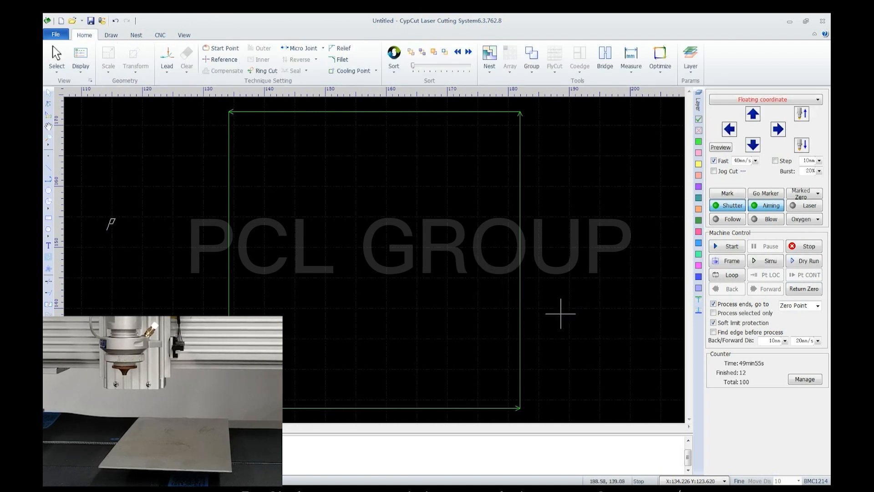
Step: Locate the head at a point on the upper part of the square's right edge, and resume cutting from there
{"action": "right_click", "coordinate": [520, 200]}
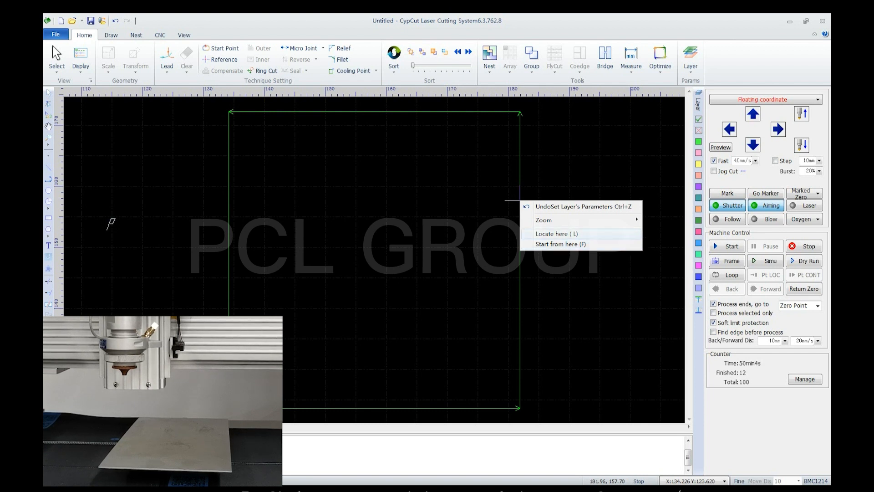
{"action": "left_click", "coordinate": [586, 234]}
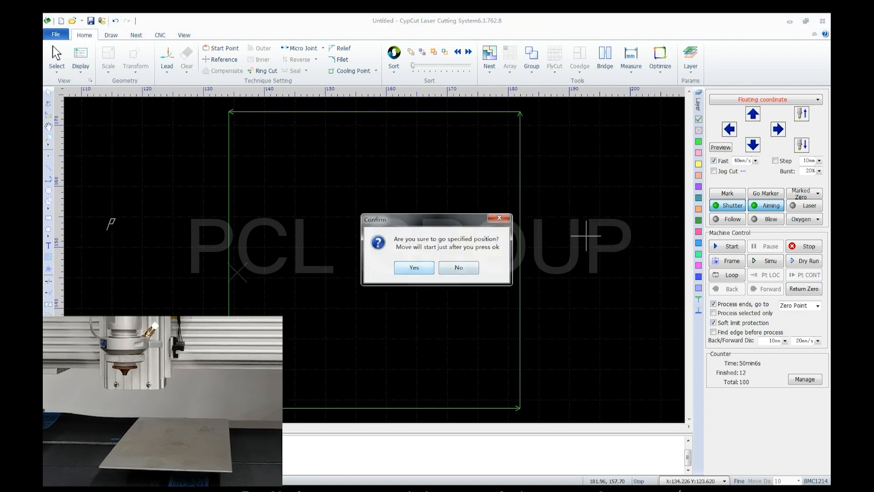
{"action": "left_click", "coordinate": [414, 268]}
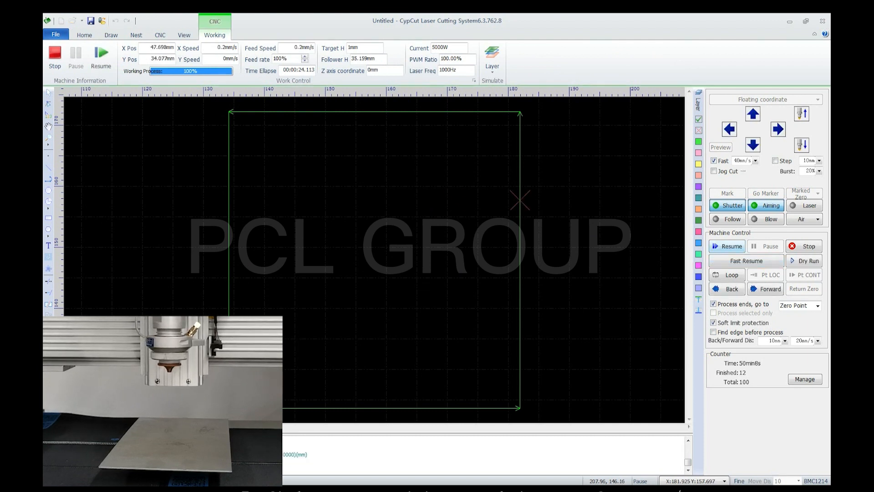
{"action": "left_click", "coordinate": [728, 246]}
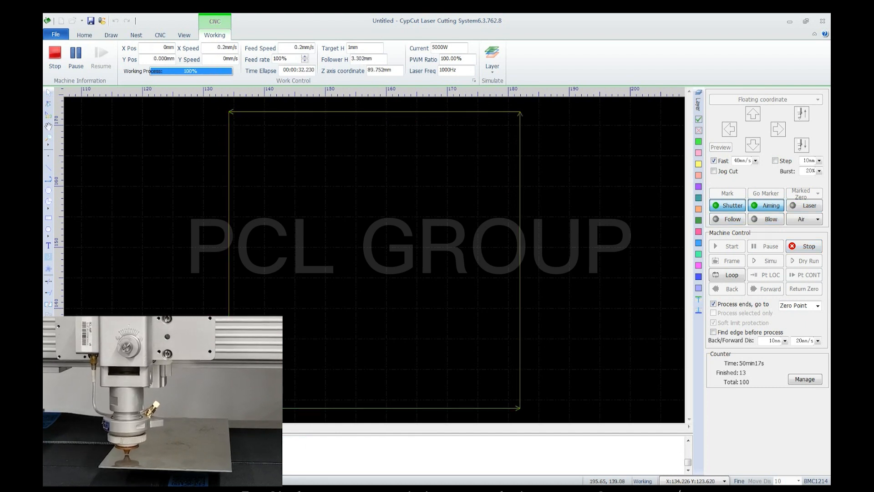
Step: Start cutting from a point near the middle of the square's top edge, confirming the start
{"action": "right_click", "coordinate": [391, 110]}
{"action": "left_click", "coordinate": [425, 154]}
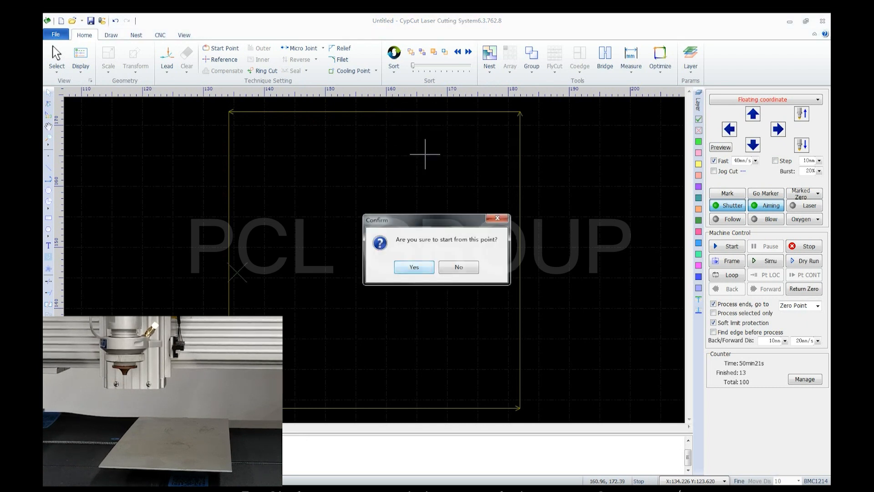
{"action": "left_click", "coordinate": [409, 265]}
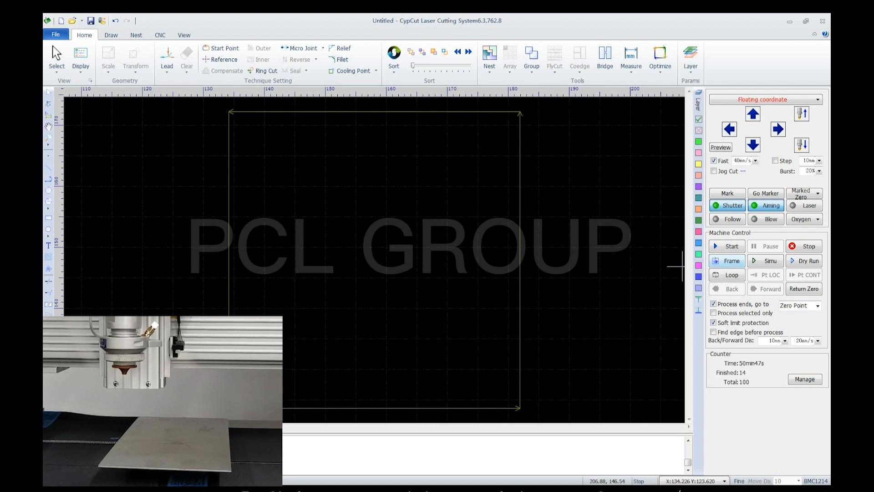
Step: Test the square's path with Frame, an on-screen simulation and Dry Run
{"action": "left_click", "coordinate": [728, 260]}
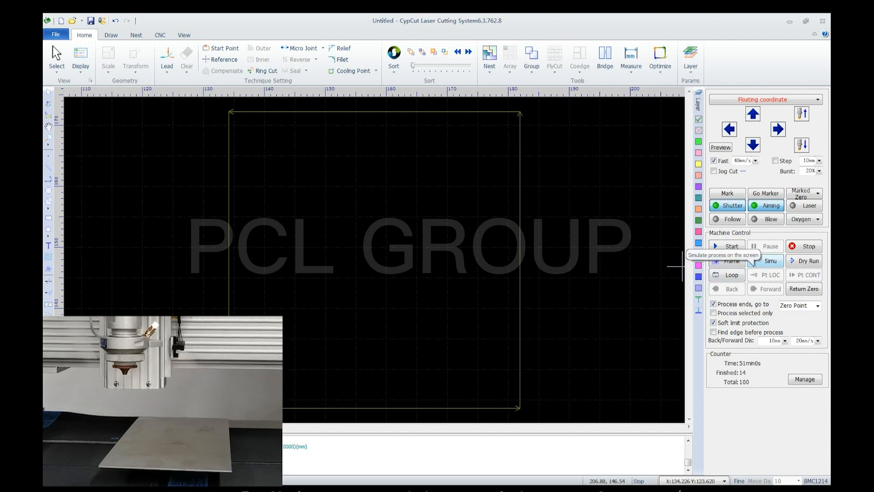
{"action": "left_click", "coordinate": [751, 262]}
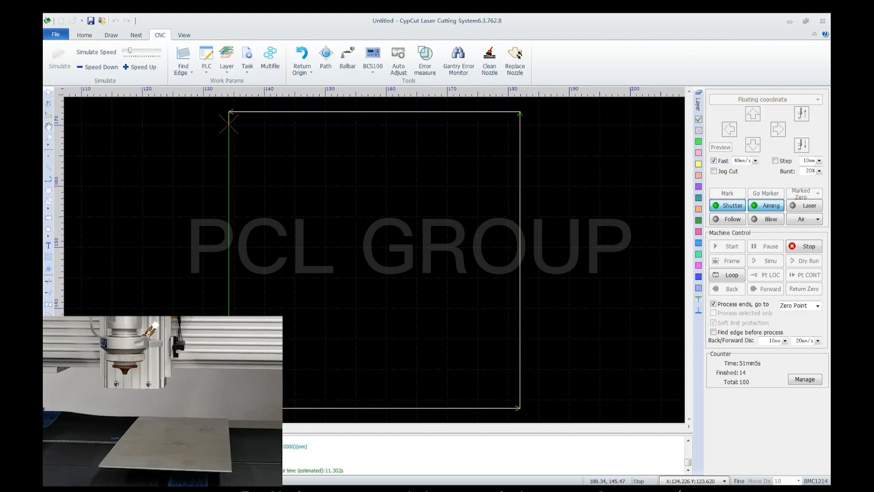
{"action": "left_click", "coordinate": [765, 261]}
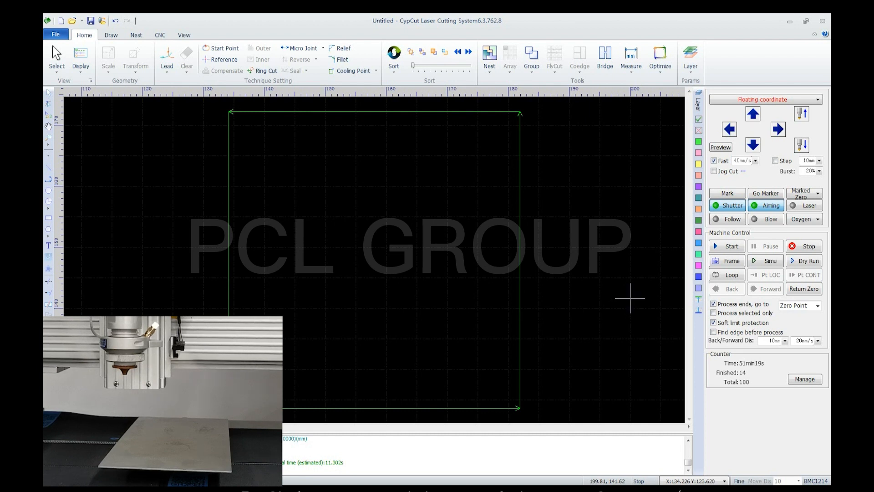
{"action": "left_click", "coordinate": [804, 261]}
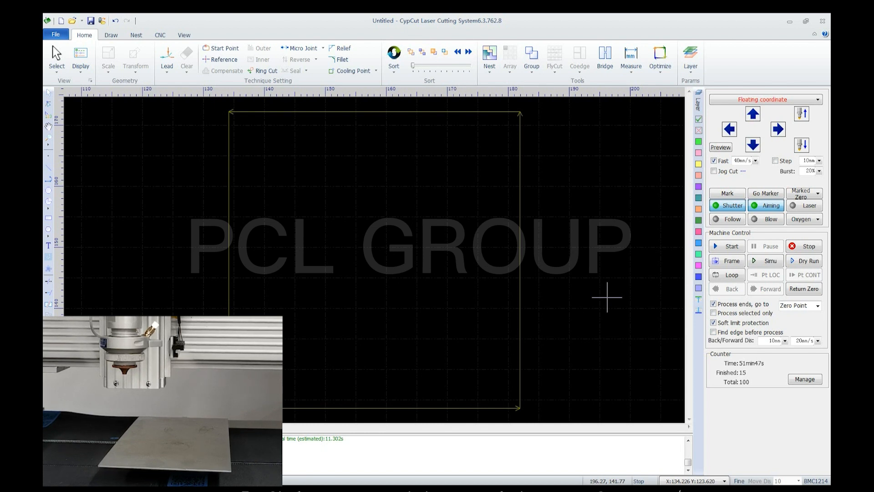
Step: Jog the head away from the zero point in different directions, and use Return Zero after each move
{"action": "key", "text": "Up"}
{"action": "key", "text": "Right"}
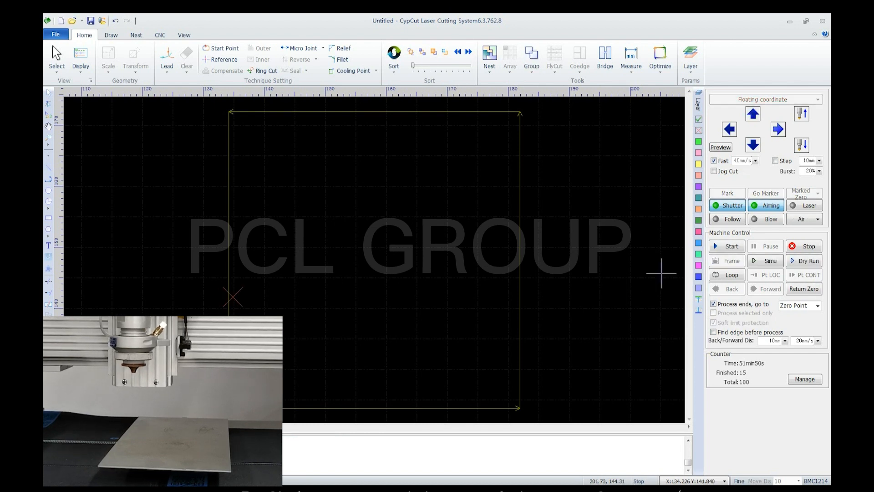
{"action": "left_click", "coordinate": [804, 289]}
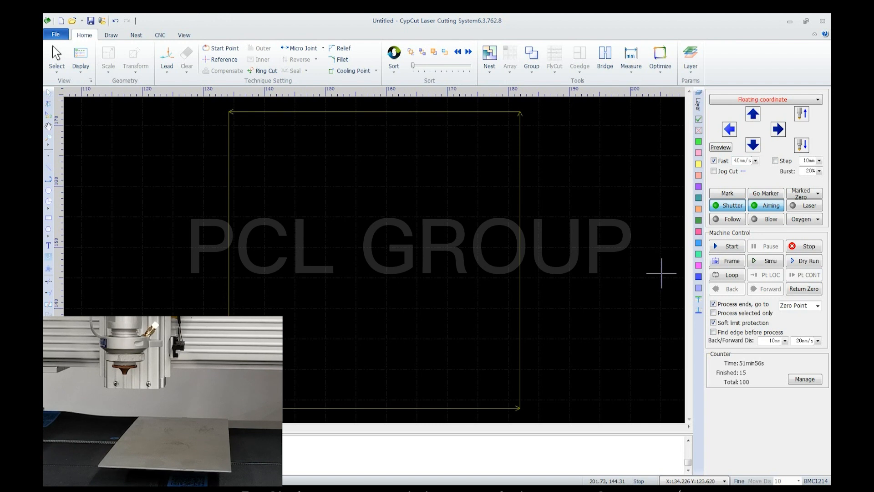
{"action": "key", "text": "Left"}
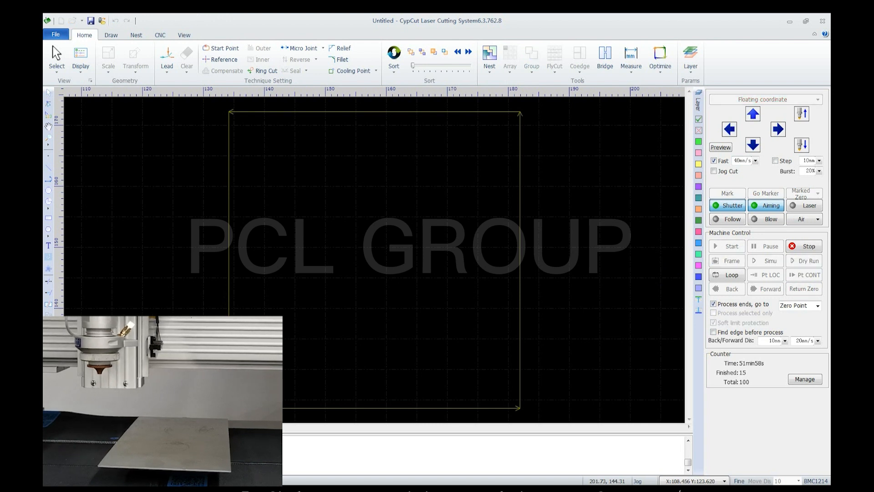
{"action": "scroll", "coordinate": [438, 244], "scroll_direction": "down", "scroll_amount": 4}
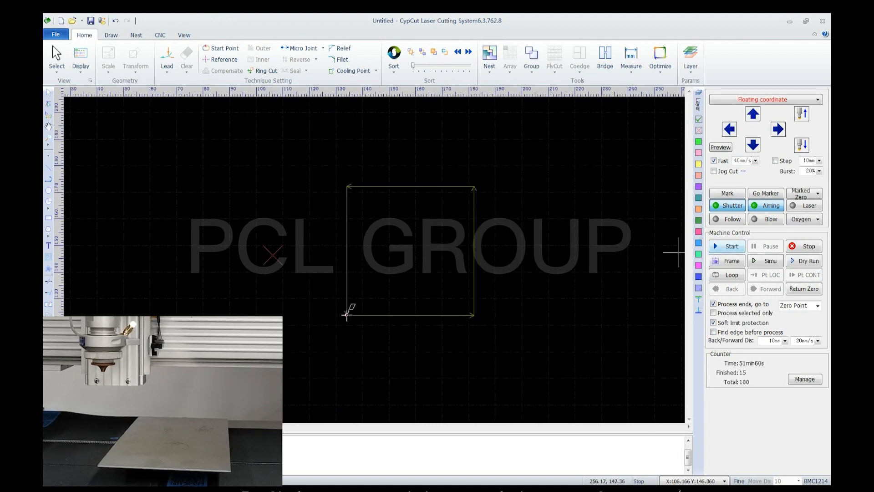
{"action": "left_click", "coordinate": [805, 289]}
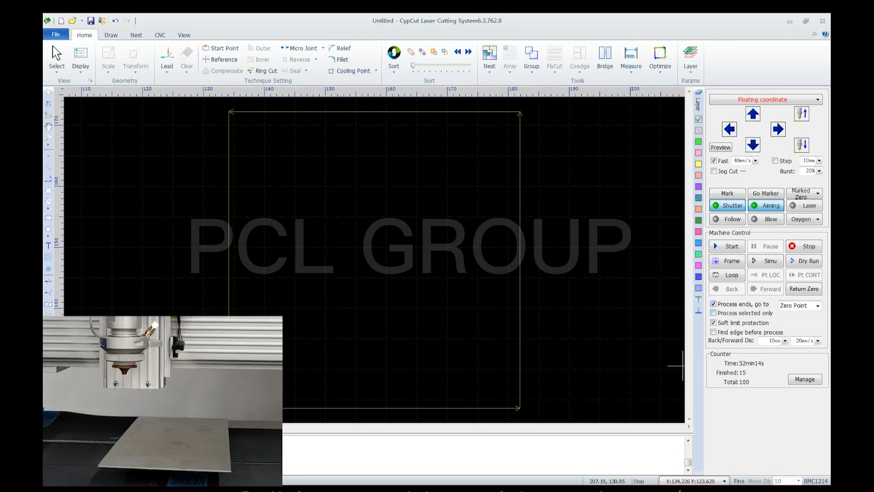
Step: Restrict processing to selected objects, and draw a circle of about 11.7 mm radius inside the square
{"action": "left_click", "coordinate": [714, 313]}
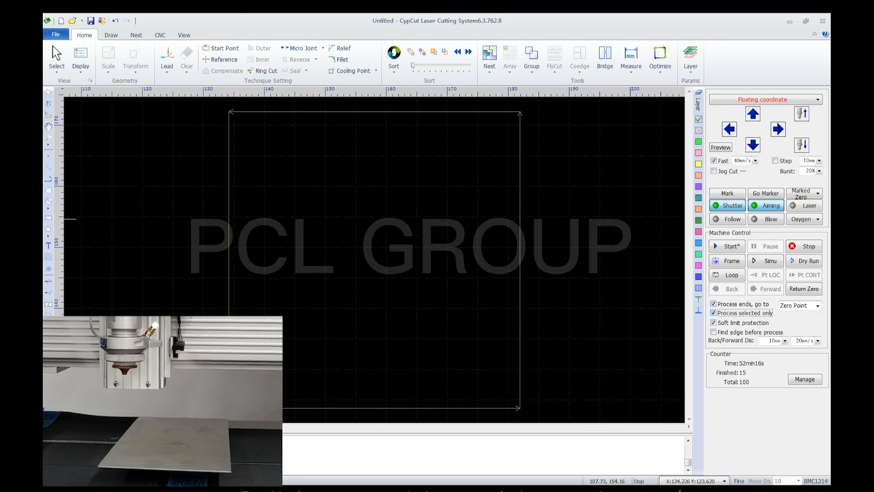
{"action": "left_click", "coordinate": [48, 190]}
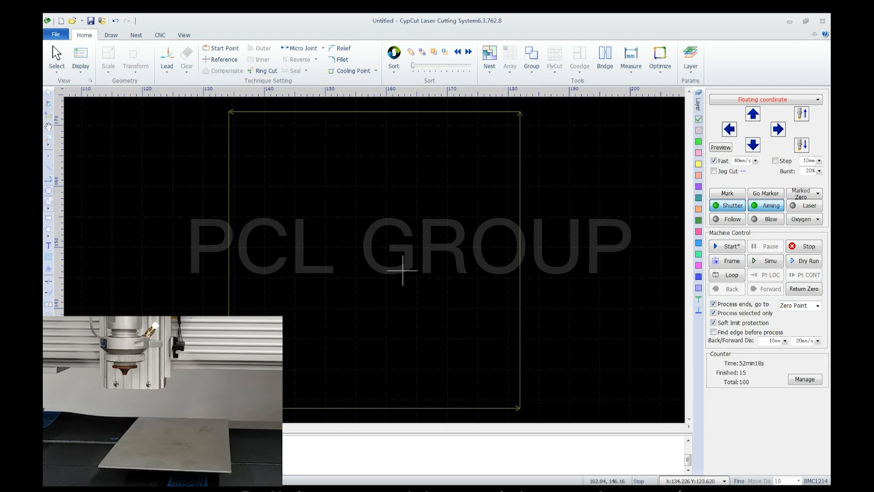
{"action": "left_click_drag", "start_coordinate": [382, 258], "coordinate": [370, 187]}
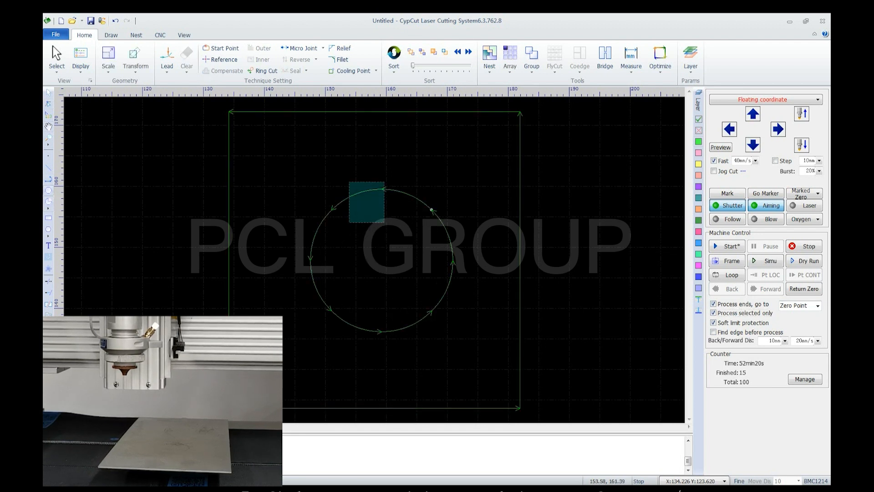
Step: Process only the selected circle, accepting the sort of new graphics, and clear the selection
{"action": "left_click", "coordinate": [727, 247]}
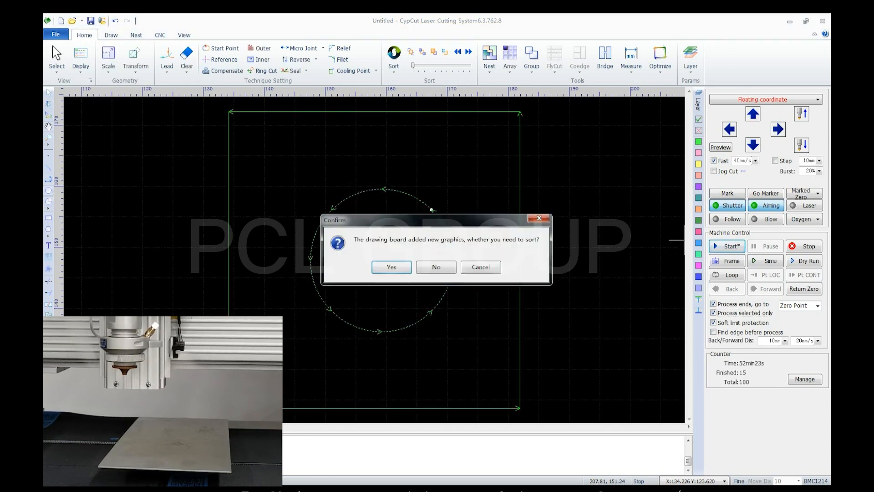
{"action": "left_click", "coordinate": [395, 267]}
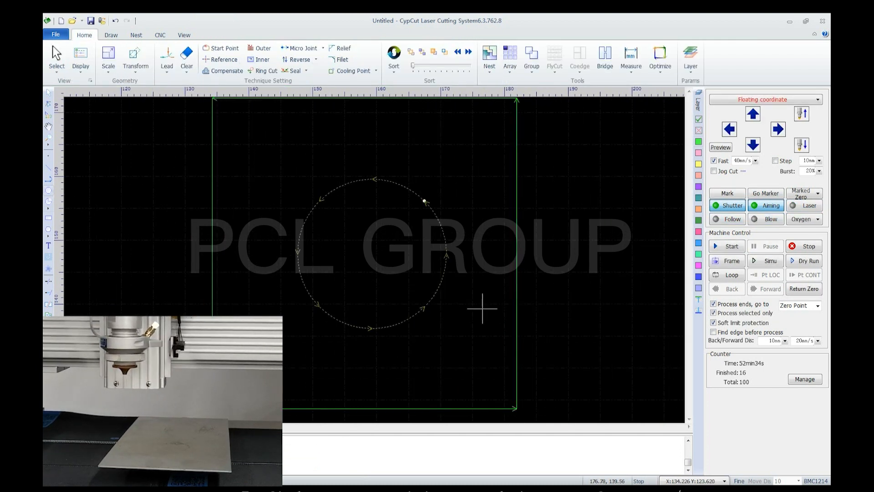
{"action": "left_click", "coordinate": [489, 318]}
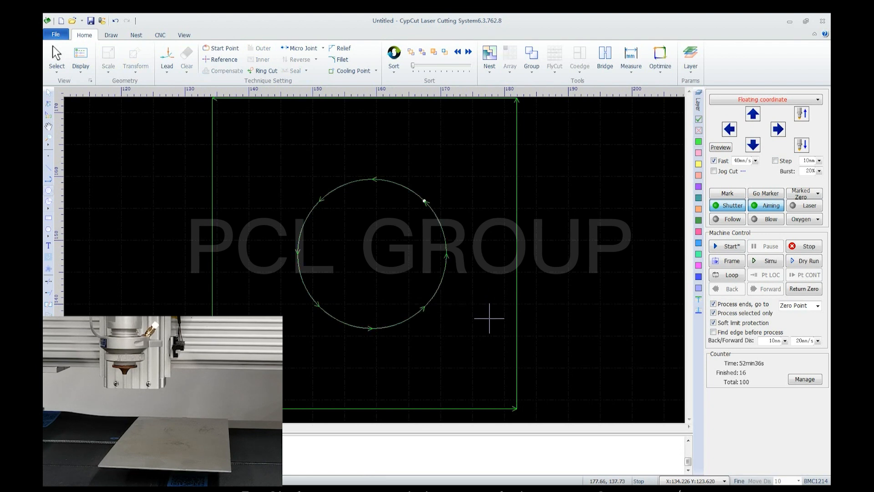
{"action": "scroll", "coordinate": [489, 318], "scroll_direction": "down", "scroll_amount": 2}
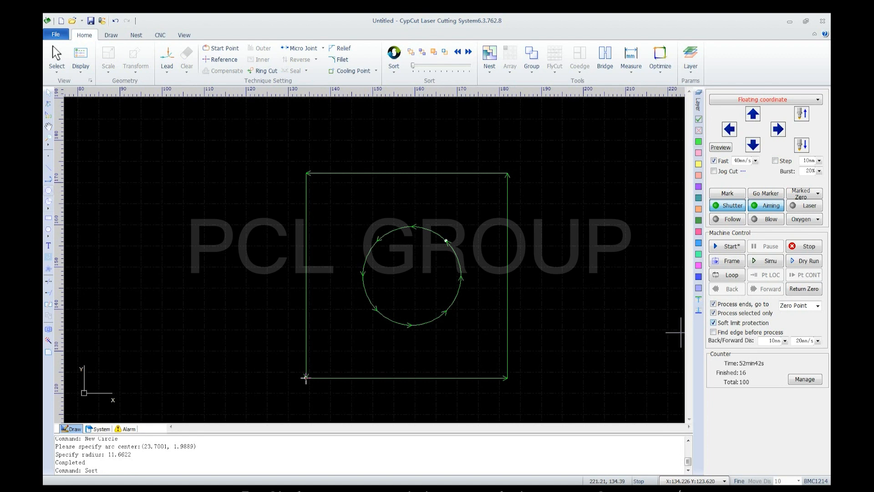
Step: Try to turn off soft limit protection but decline the confirmation, and enable edge finding before processing
{"action": "left_click", "coordinate": [714, 322]}
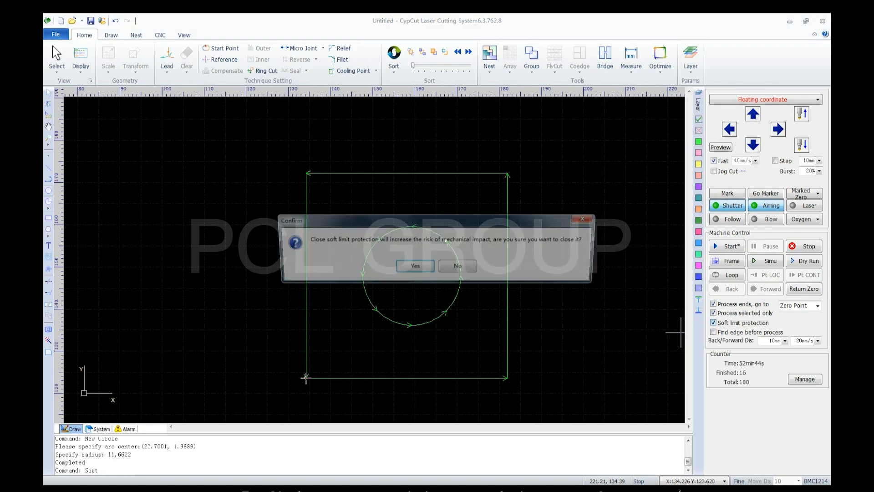
{"action": "left_click", "coordinate": [458, 266]}
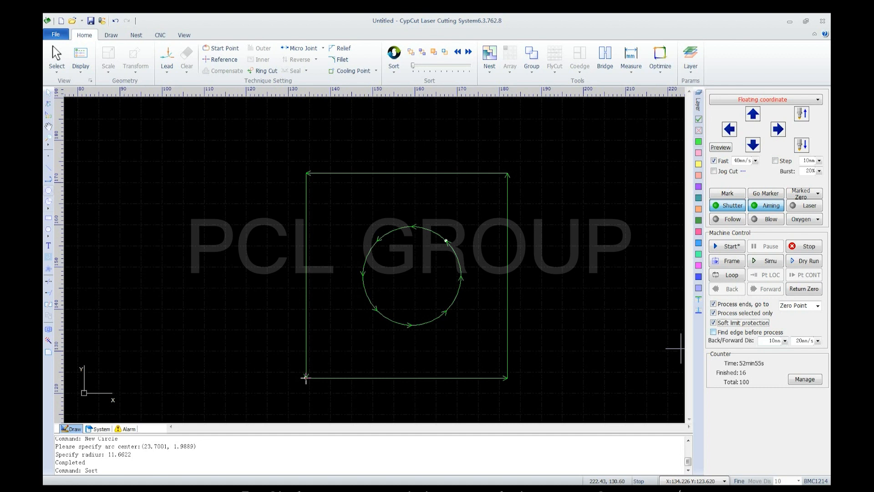
{"action": "left_click", "coordinate": [713, 332]}
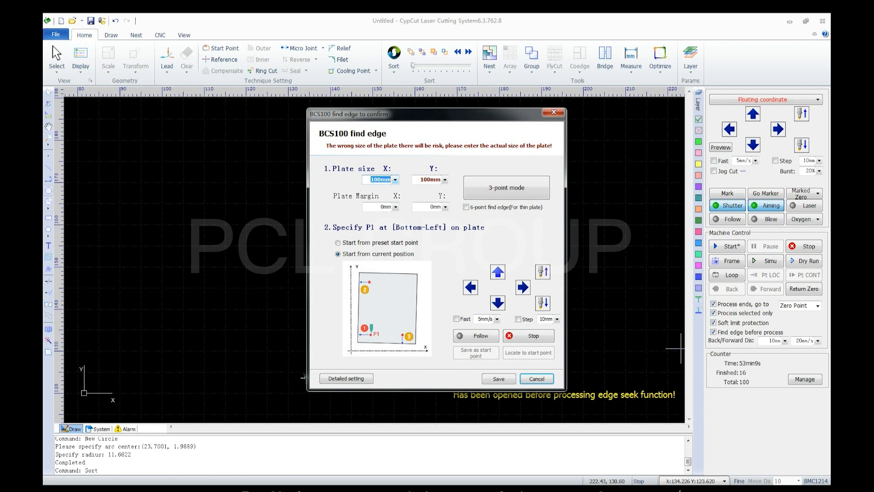
{"action": "left_click", "coordinate": [554, 112]}
Step: Set the BCS100 find-edge plate size to 120 × 120 mm with 2 mm X and Y margins, and run 3-point mode
{"action": "left_click", "coordinate": [160, 35]}
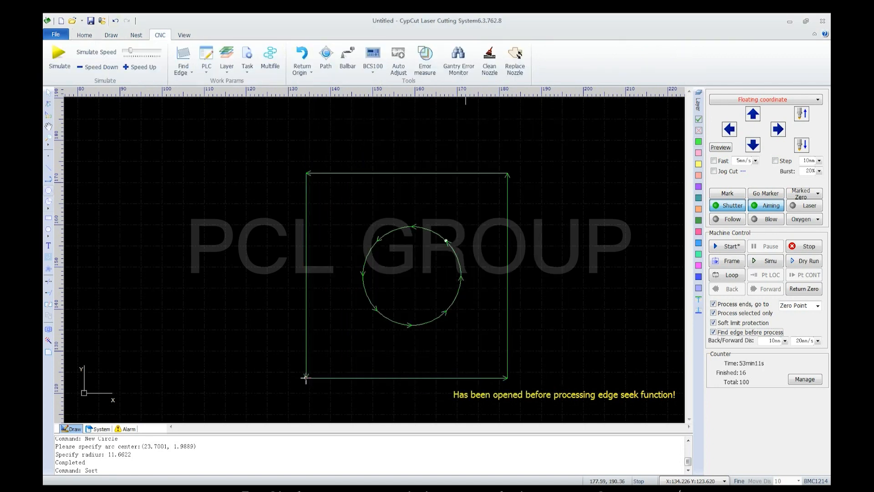
{"action": "left_click", "coordinate": [183, 57]}
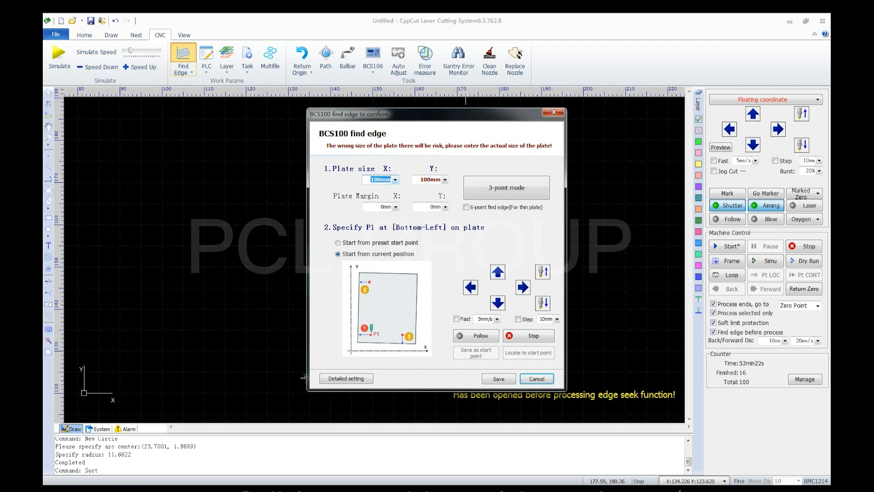
{"action": "left_click_drag", "start_coordinate": [381, 207], "coordinate": [392, 207]}
{"action": "left_click_drag", "start_coordinate": [370, 179], "coordinate": [392, 179]}
{"action": "type", "text": "120"}
{"action": "key", "text": "Tab"}
{"action": "type", "text": "120"}
{"action": "key", "text": "Tab"}
{"action": "key", "text": "BackSpace"}
{"action": "type", "text": "2"}
{"action": "key", "text": "Tab"}
{"action": "type", "text": "2"}
{"action": "key", "text": "Tab"}
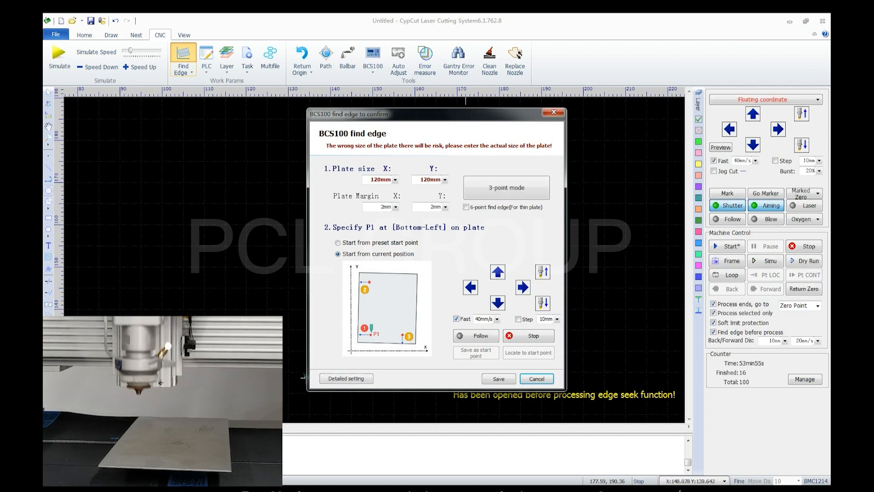
{"action": "left_click", "coordinate": [507, 188]}
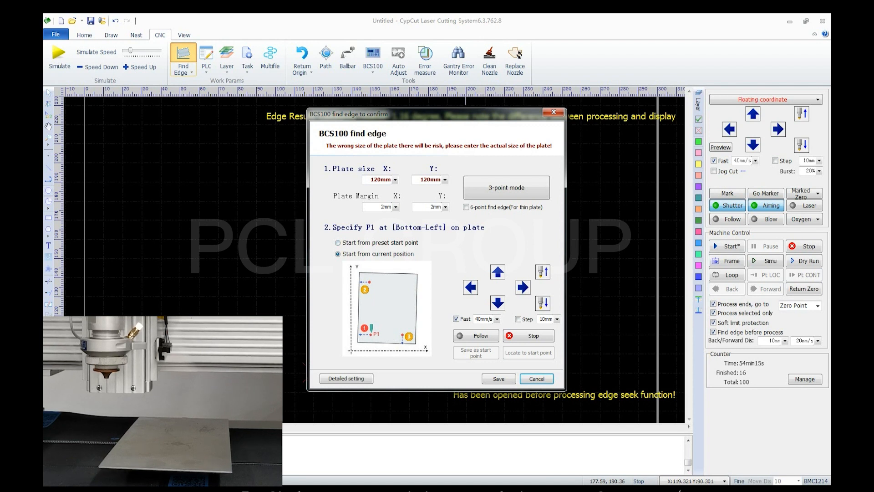
Step: Set edge finding to start from the preset start point, and jog the head away in positive X and Y
{"action": "left_click", "coordinate": [338, 243]}
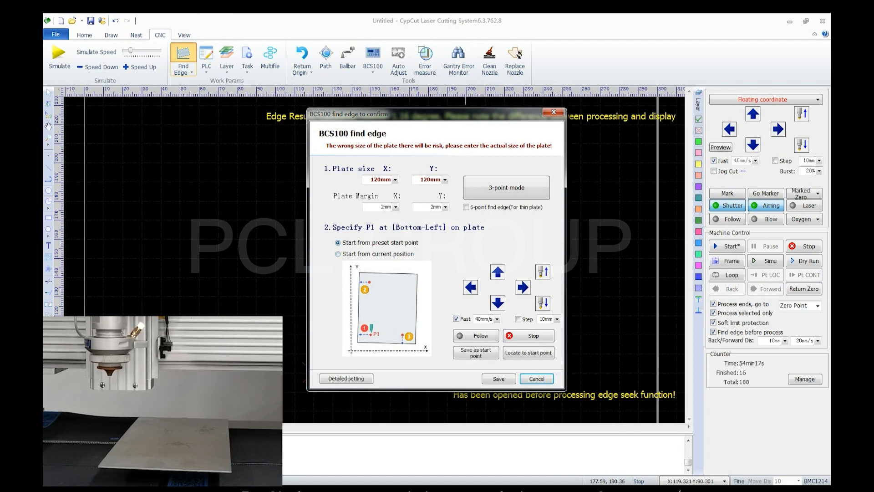
{"action": "left_click", "coordinate": [498, 272]}
{"action": "left_click", "coordinate": [523, 287]}
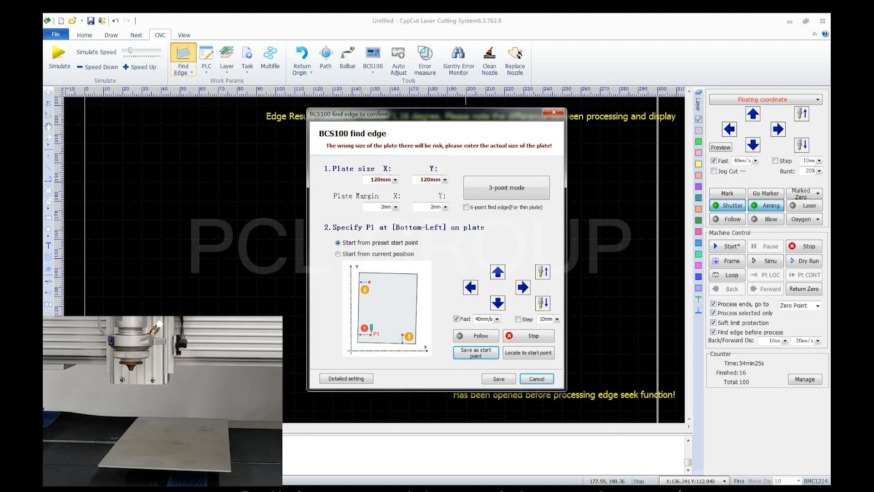
{"action": "left_click", "coordinate": [498, 271]}
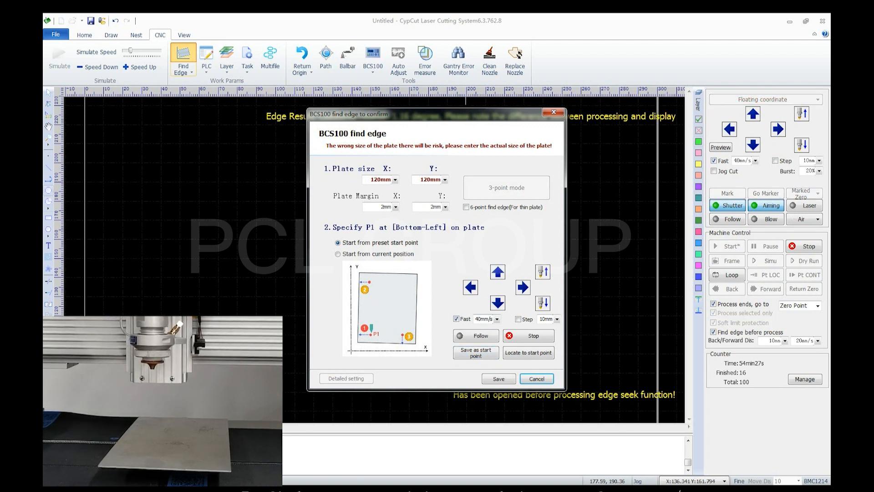
{"action": "left_click", "coordinate": [523, 287]}
{"action": "left_click", "coordinate": [497, 272]}
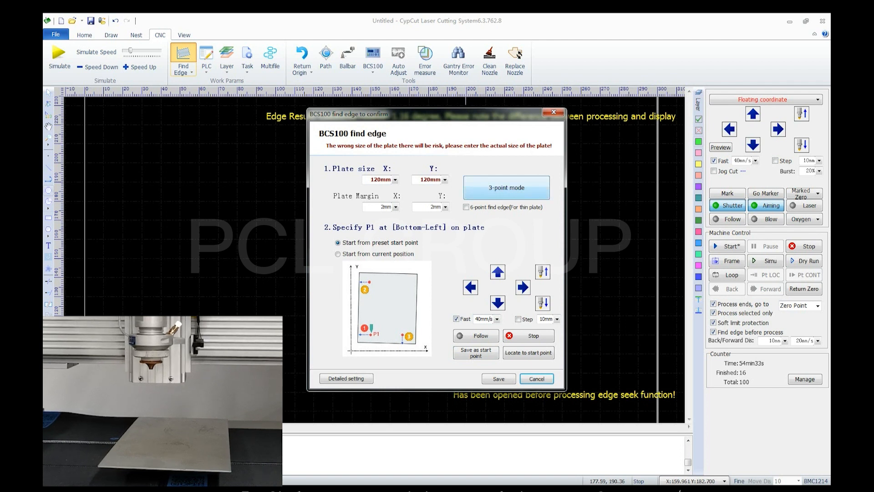
Step: Run 3-point edge finding, switch its start back to the current position, and save the find-edge settings
{"action": "left_click", "coordinate": [507, 187]}
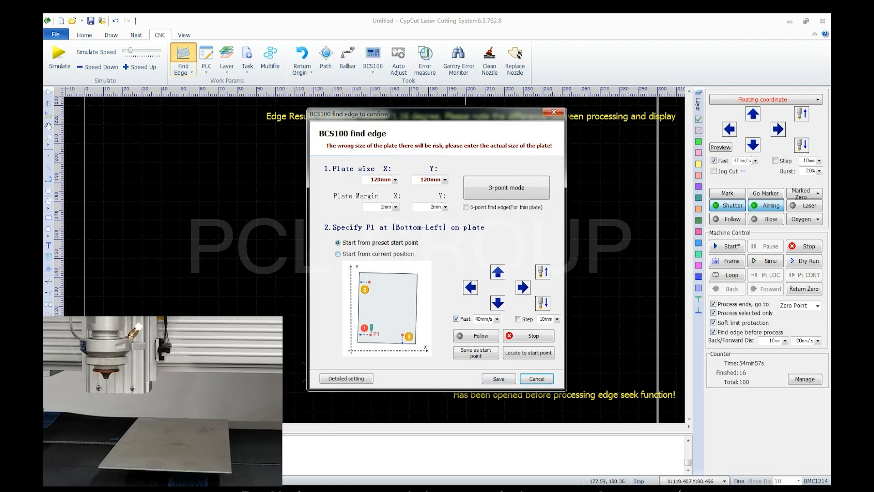
{"action": "left_click", "coordinate": [338, 254]}
{"action": "left_click", "coordinate": [500, 379]}
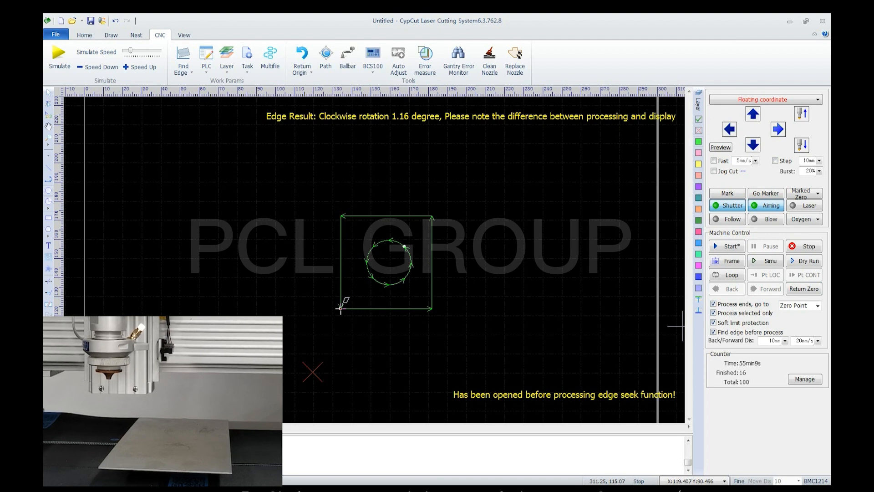
Step: Jog the head in positive X at 5 mm/s, and with fast jogging at 40 mm/s move it further in X and Y
{"action": "left_click", "coordinate": [778, 129]}
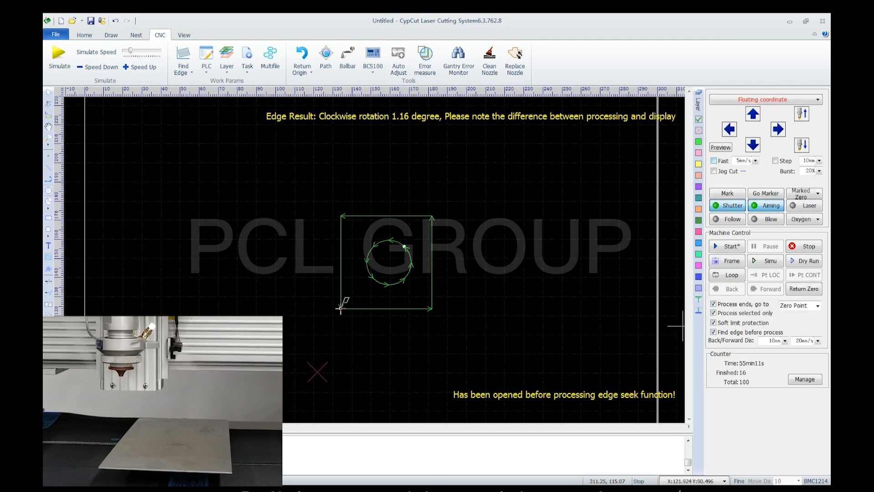
{"action": "left_click", "coordinate": [714, 161]}
{"action": "left_click", "coordinate": [778, 130]}
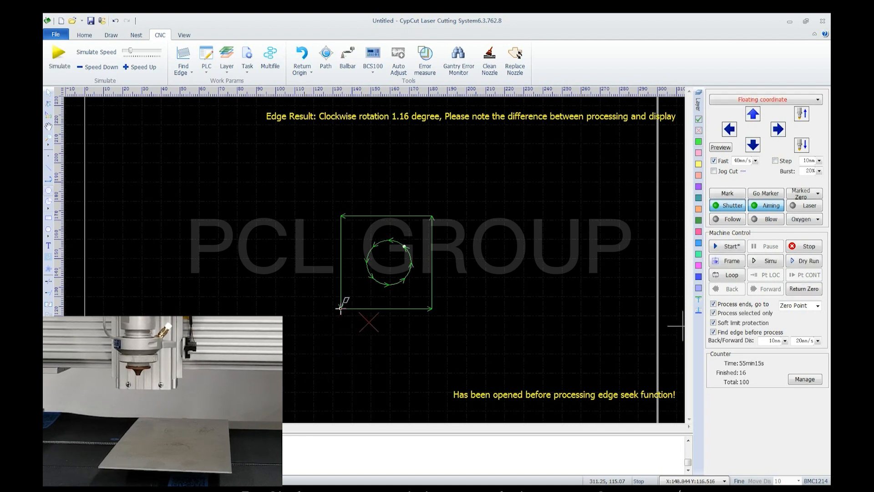
{"action": "left_click", "coordinate": [753, 114]}
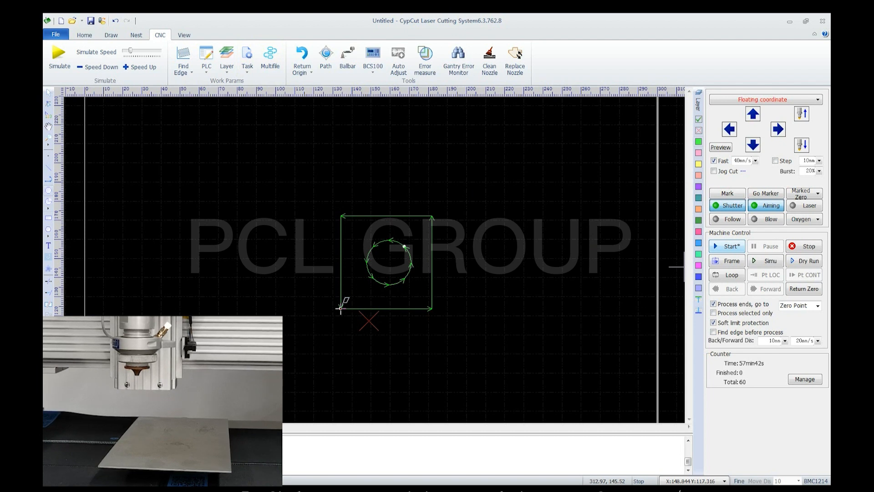
Step: Start processing the square and circle, stop it partway, and save the interrupted task as 66
{"action": "left_click", "coordinate": [727, 246]}
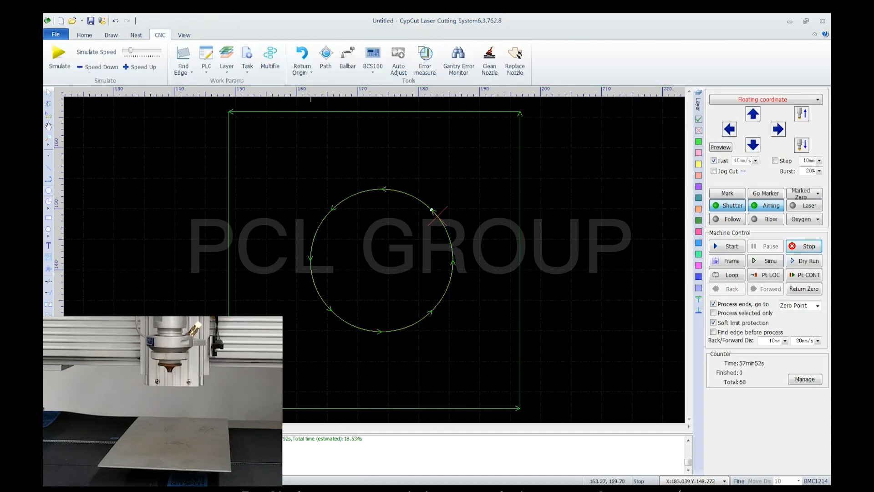
{"action": "left_click", "coordinate": [247, 59]}
{"action": "left_click", "coordinate": [255, 81]}
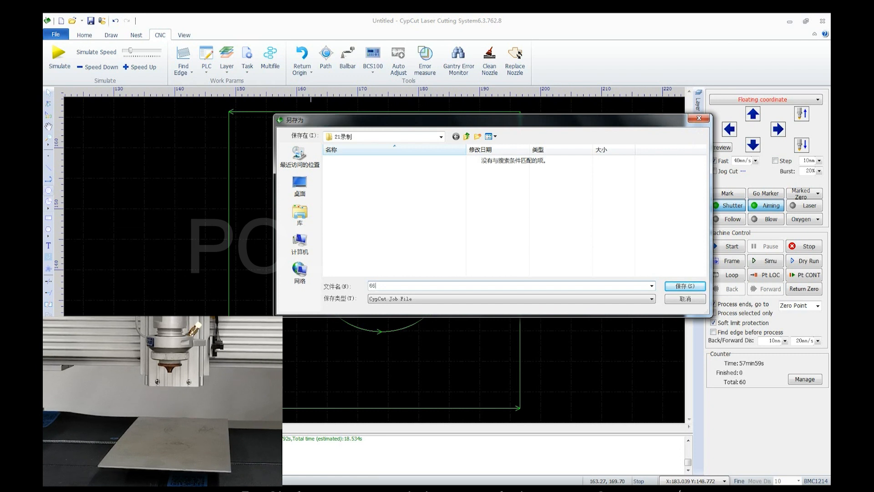
{"action": "left_click", "coordinate": [685, 286]}
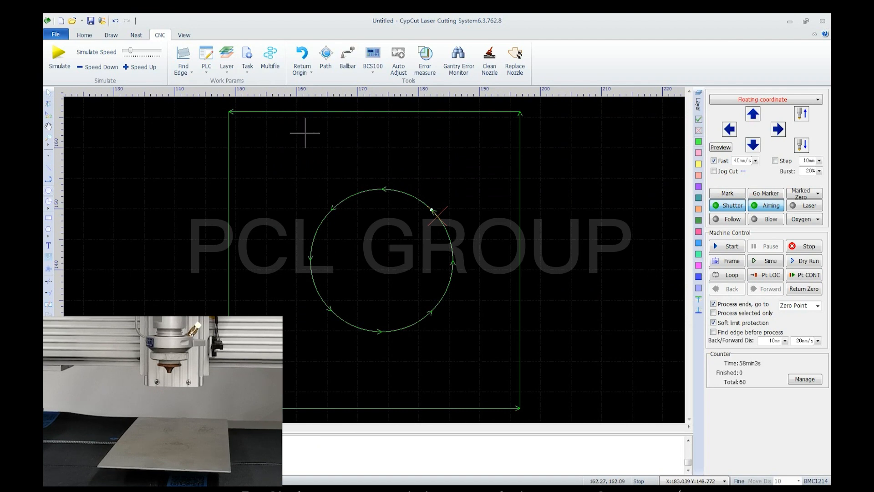
Step: Open 任务加急演示.lxds without saving the changes to the current drawing
{"action": "left_click", "coordinate": [73, 21]}
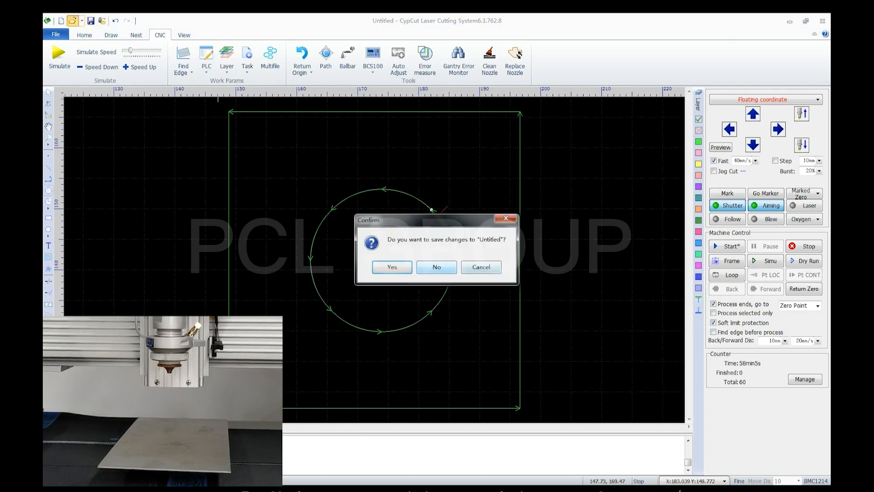
{"action": "left_click", "coordinate": [436, 267]}
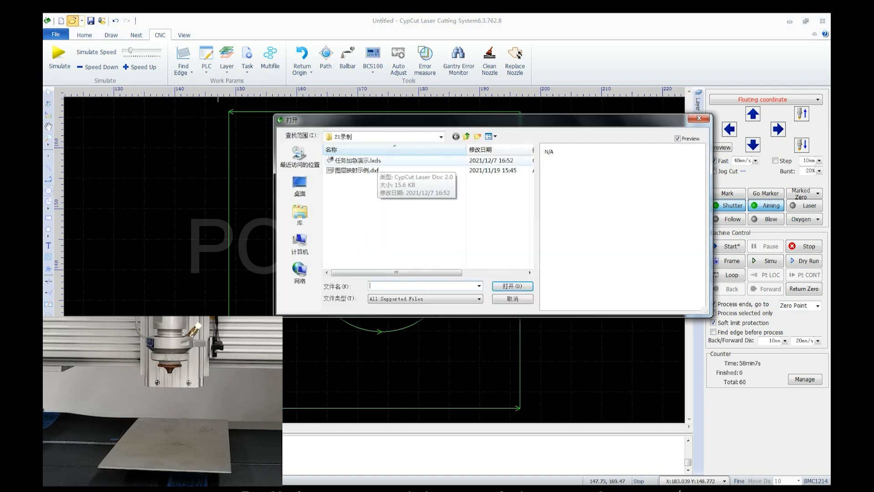
{"action": "double_click", "coordinate": [359, 160]}
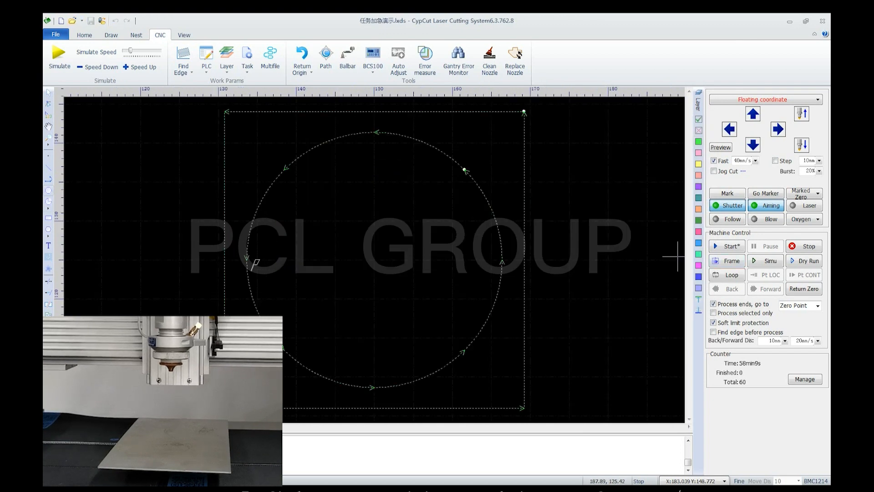
Step: Jog the head in positive Y and negative X, bring it back in negative Y after the first start attempt, and process the opened drawing
{"action": "key", "text": "Up"}
{"action": "key", "text": "Up"}
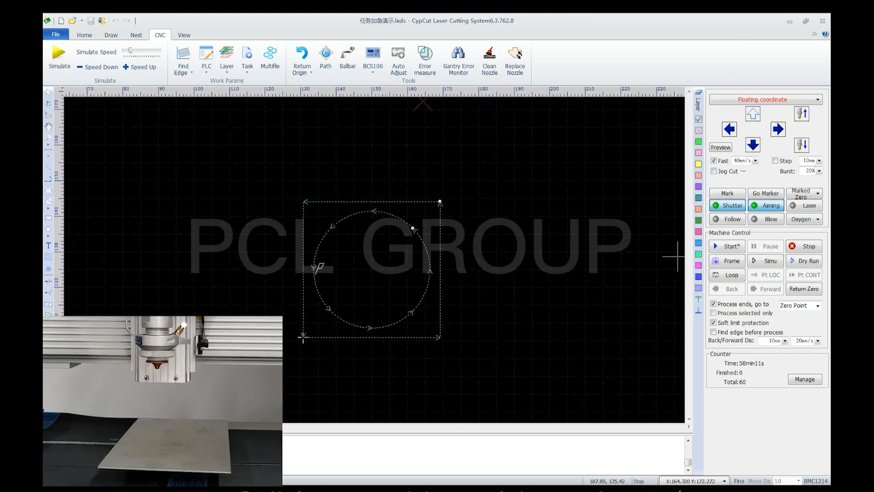
{"action": "key", "text": "Left"}
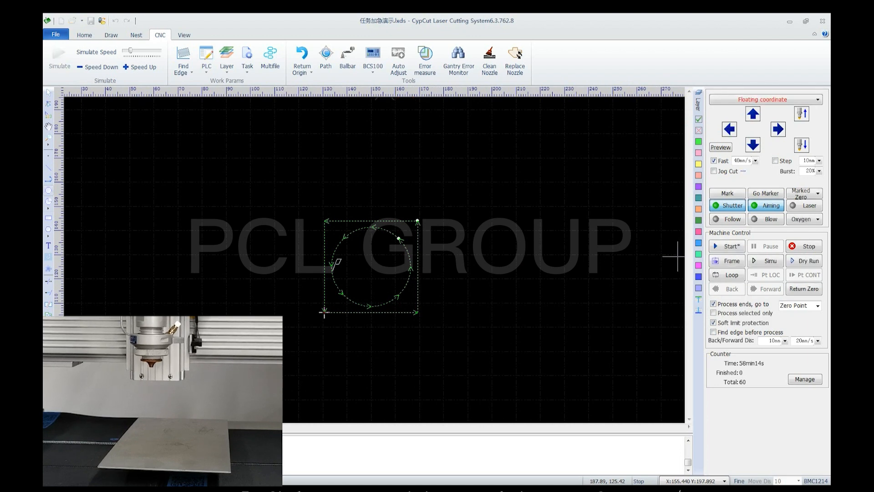
{"action": "key", "text": "Up"}
{"action": "left_click", "coordinate": [727, 246]}
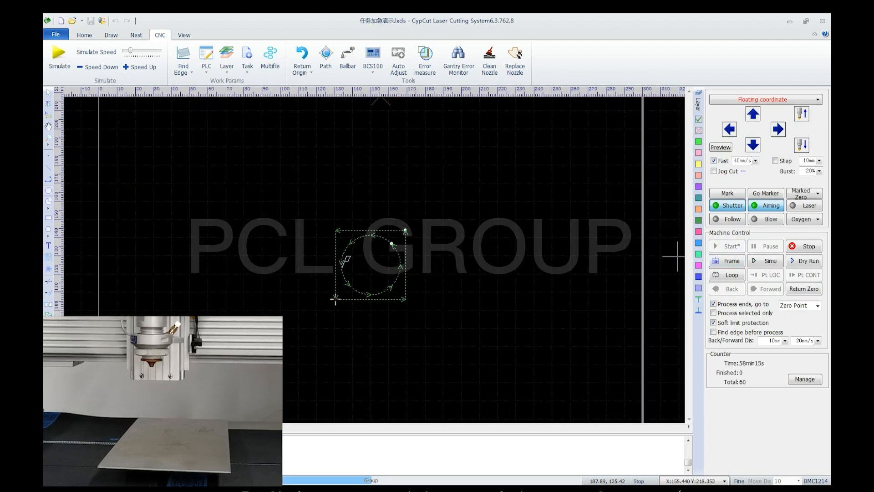
{"action": "key", "text": "Return"}
{"action": "key", "text": "Down"}
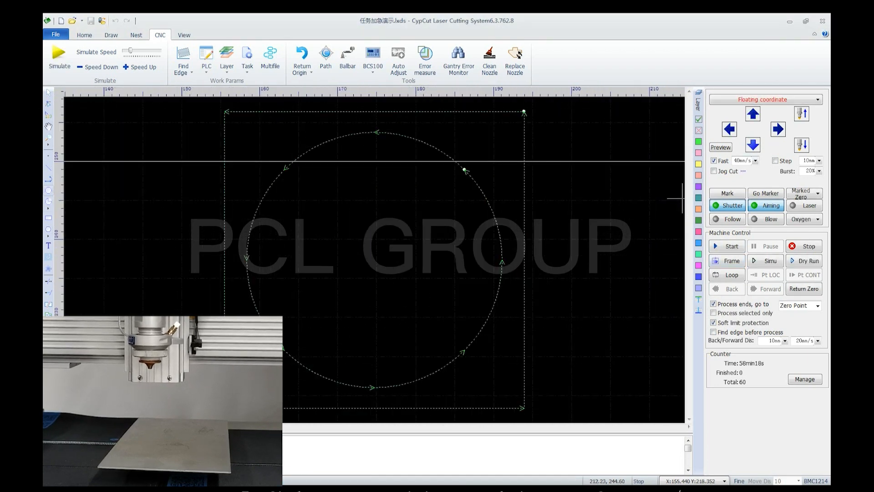
{"action": "left_click", "coordinate": [727, 246]}
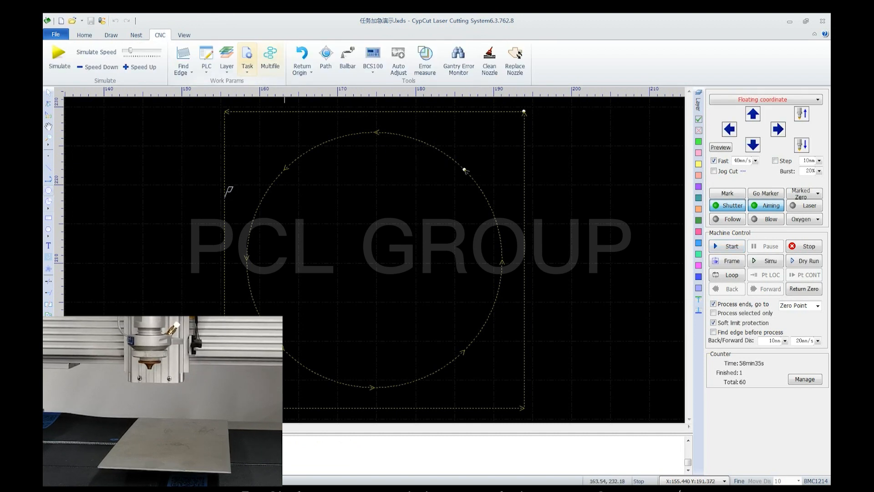
Step: Load the saved task 66.cps2 and resume its processing from the break point located with Pt LOC
{"action": "left_click", "coordinate": [247, 57]}
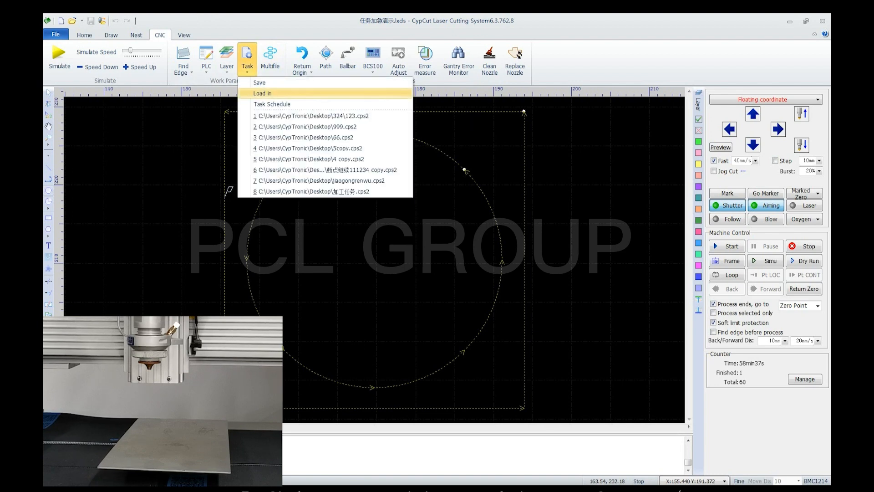
{"action": "left_click", "coordinate": [257, 81]}
{"action": "left_click", "coordinate": [345, 160]}
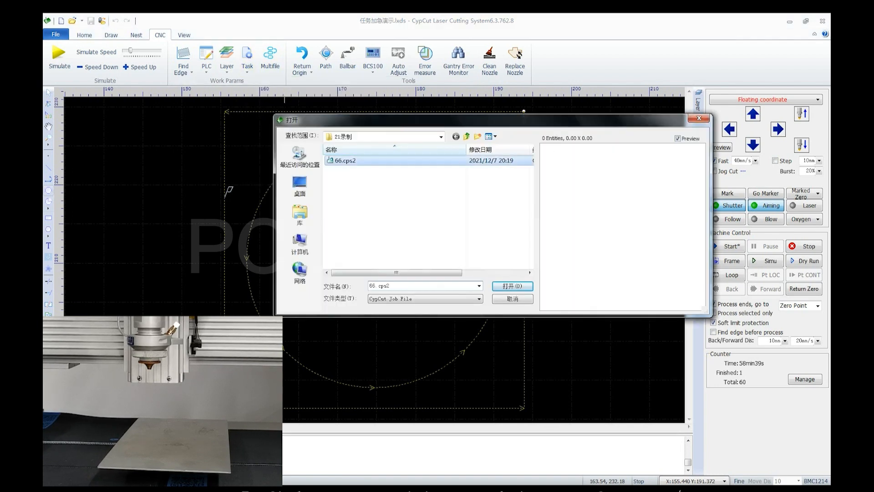
{"action": "double_click", "coordinate": [345, 160]}
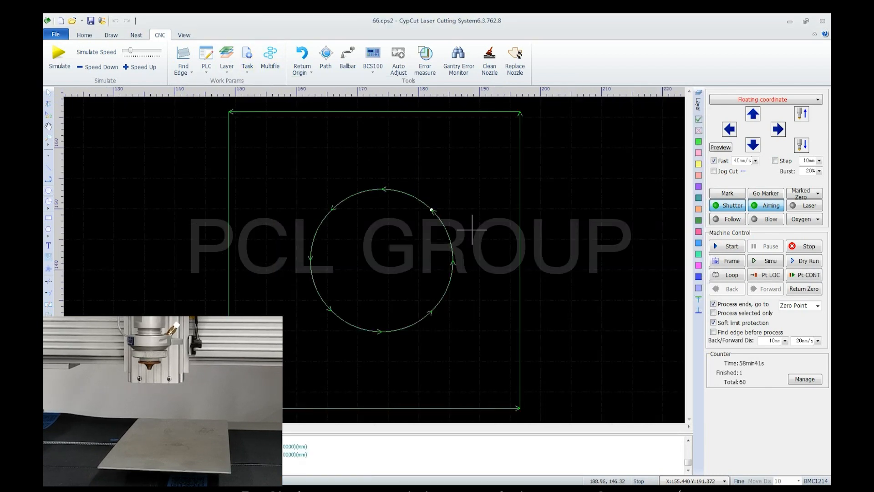
{"action": "left_click", "coordinate": [766, 275]}
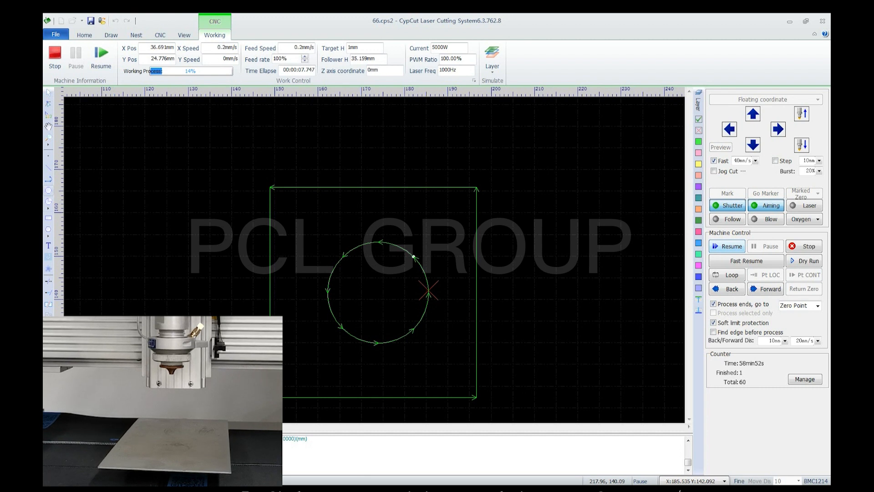
{"action": "left_click", "coordinate": [727, 247]}
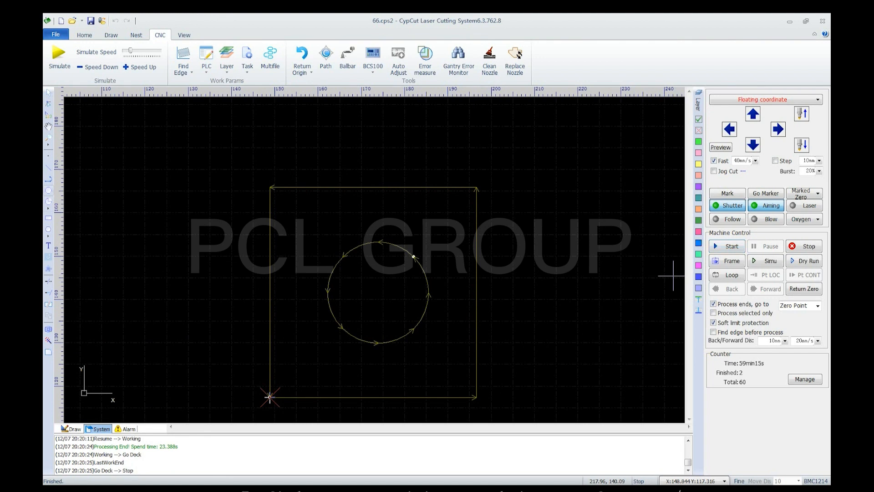
Step: Check the layer commands and open the drawing 图层映射示例.dxf
{"action": "left_click", "coordinate": [85, 35]}
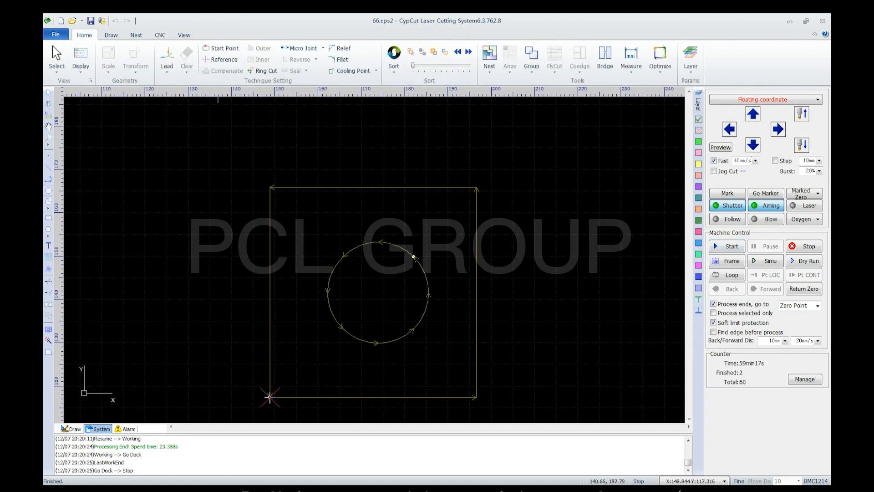
{"action": "left_click", "coordinate": [691, 60]}
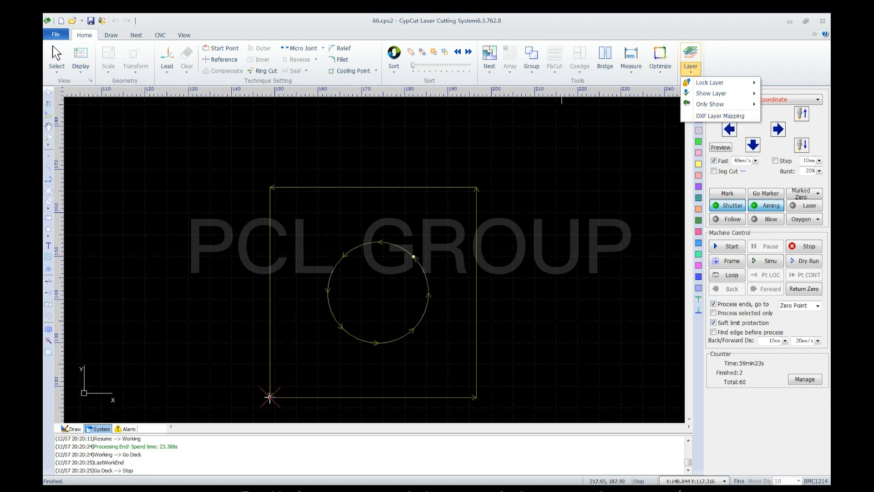
{"action": "left_click", "coordinate": [72, 21]}
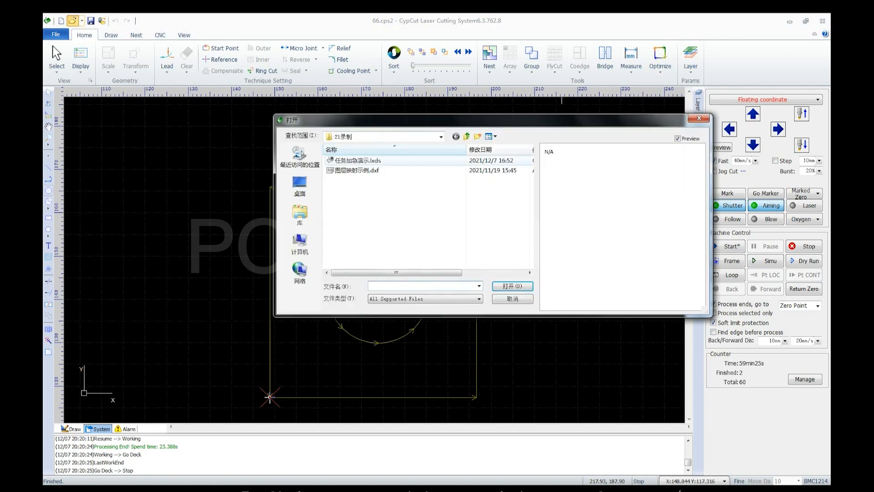
{"action": "left_click", "coordinate": [357, 170]}
{"action": "double_click", "coordinate": [375, 170]}
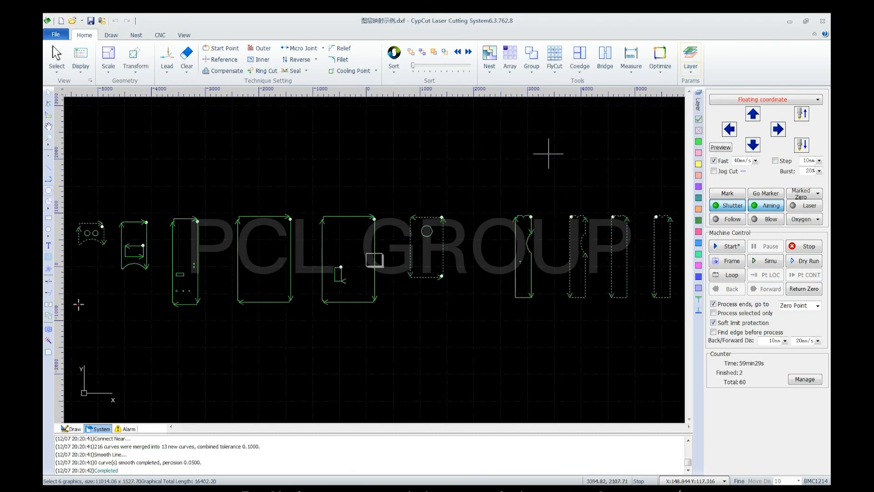
Step: Map DXF layer 0 to CypCut layer 1 in DXF Layer Mapping, placing the dialog clear of the drawing
{"action": "scroll", "coordinate": [564, 154], "scroll_direction": "down", "scroll_amount": 1}
{"action": "scroll", "coordinate": [587, 152], "scroll_direction": "down", "scroll_amount": 1}
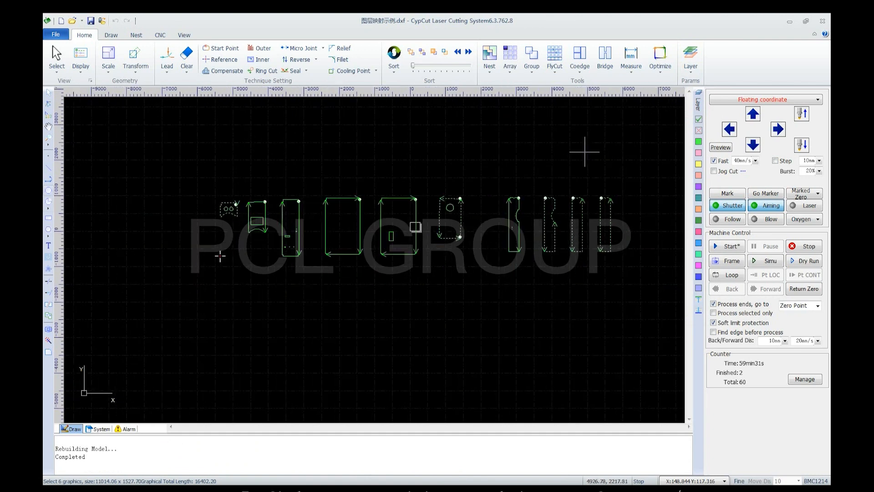
{"action": "left_click", "coordinate": [690, 59]}
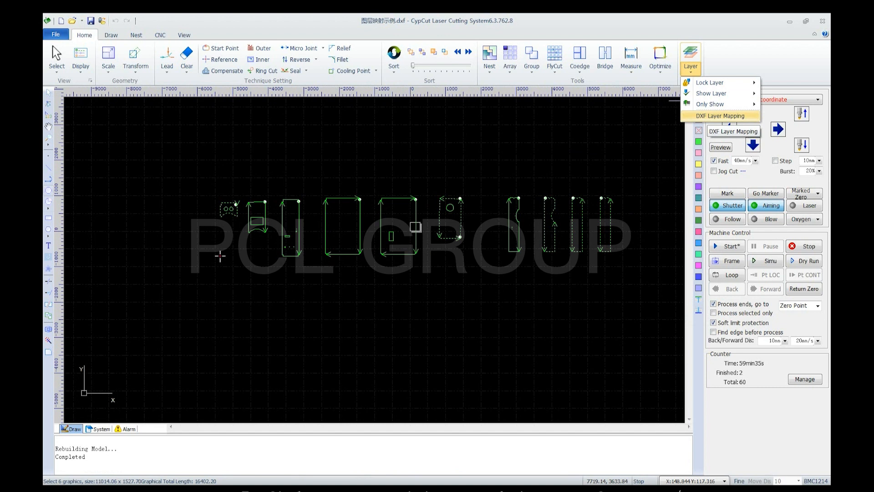
{"action": "left_click", "coordinate": [720, 116]}
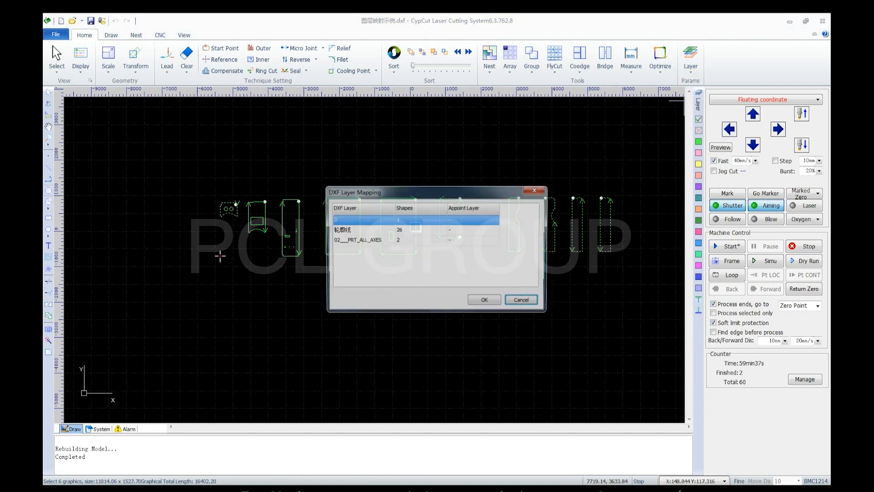
{"action": "left_click", "coordinate": [474, 220]}
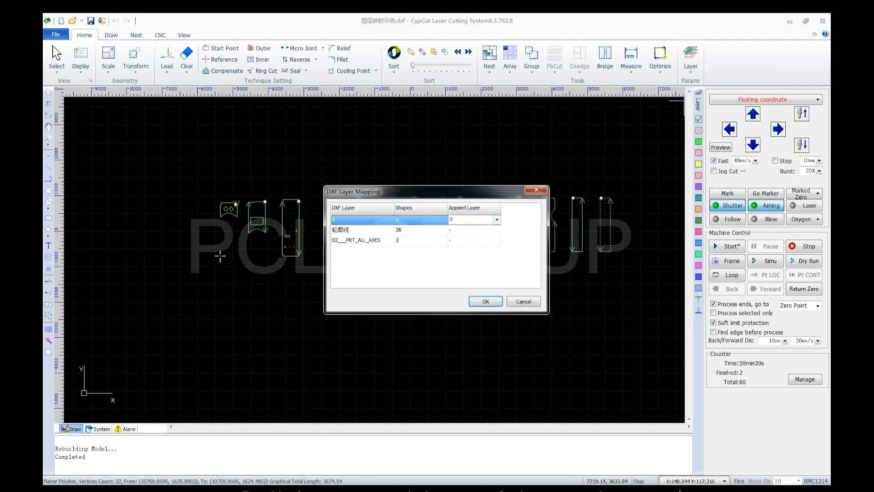
{"action": "left_click_drag", "start_coordinate": [410, 191], "coordinate": [376, 277]}
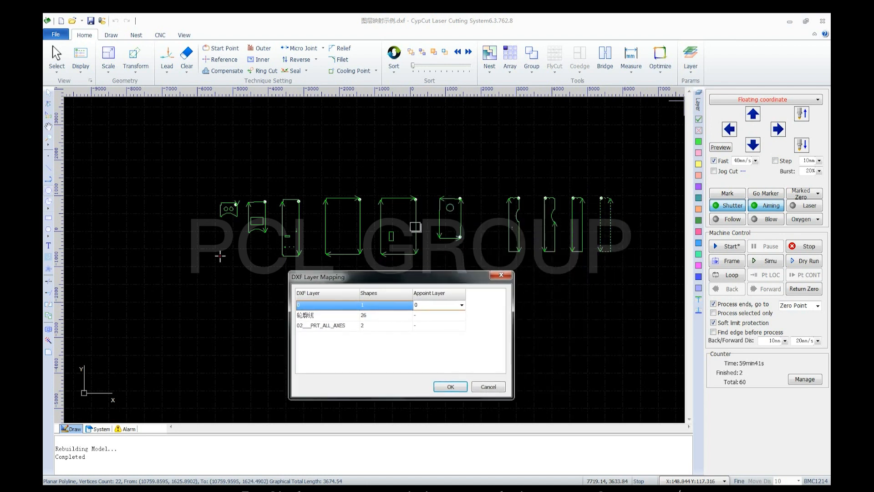
{"action": "left_click", "coordinate": [462, 305]}
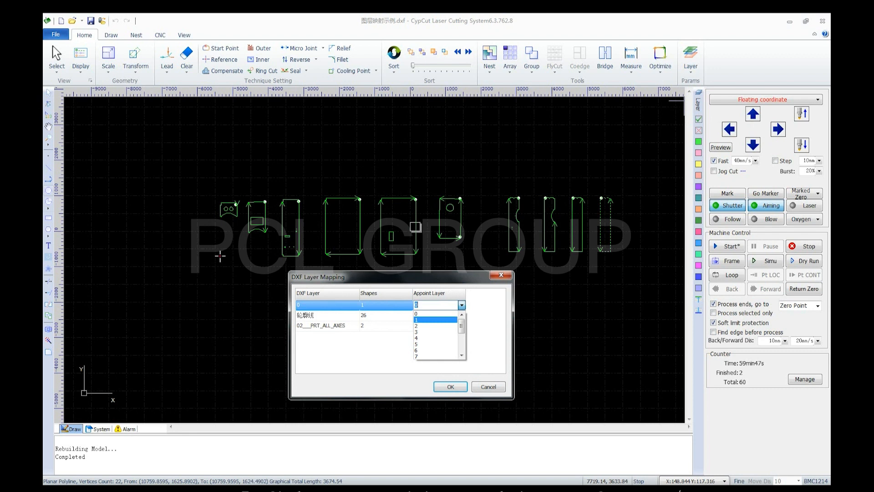
{"action": "left_click", "coordinate": [434, 319]}
Step: Map DXF layer 轮廓线 to layer 2 and 02___PRT_ALL_AXES to layer 3, and apply the mapping
{"action": "left_click", "coordinate": [436, 315]}
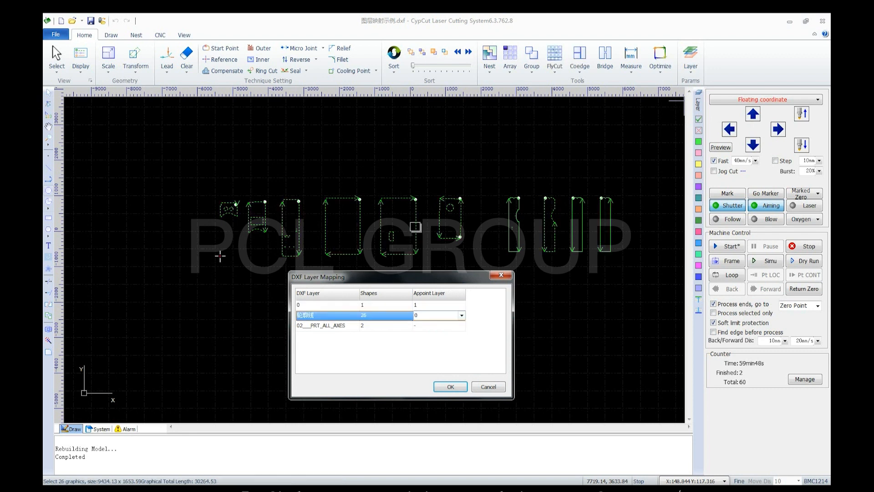
{"action": "left_click", "coordinate": [462, 315]}
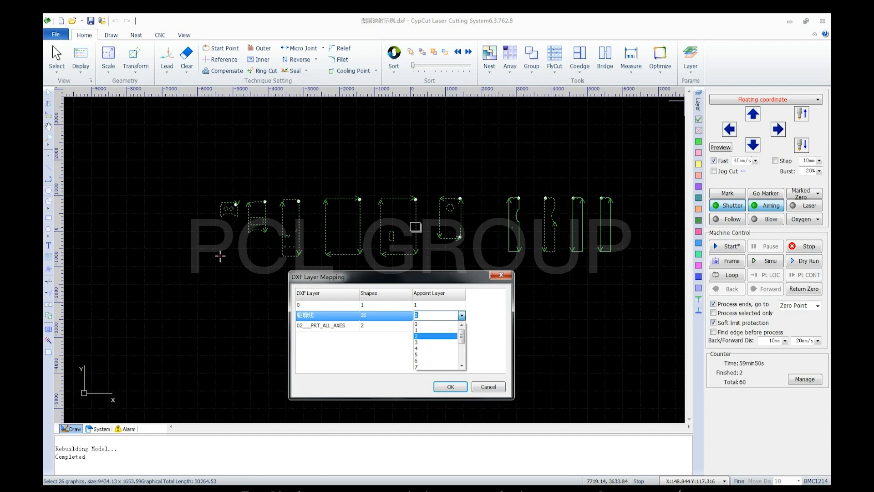
{"action": "left_click", "coordinate": [435, 336]}
{"action": "left_click", "coordinate": [437, 325]}
{"action": "left_click", "coordinate": [461, 326]}
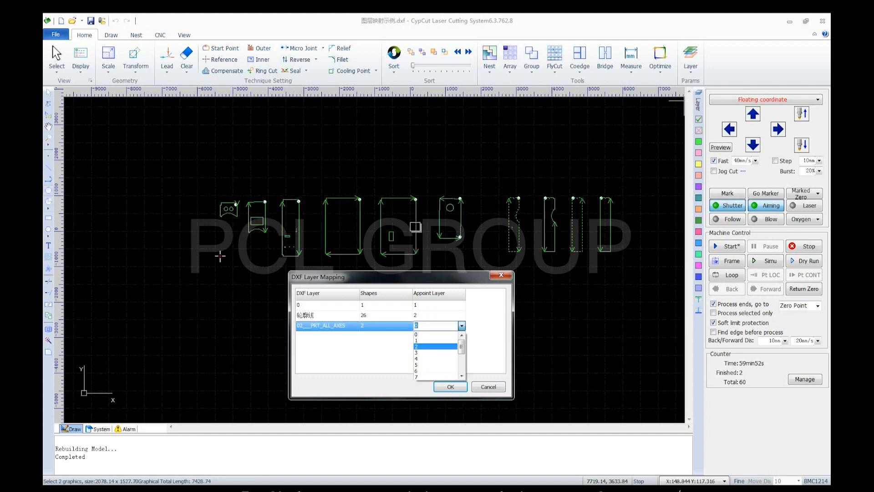
{"action": "left_click", "coordinate": [435, 353]}
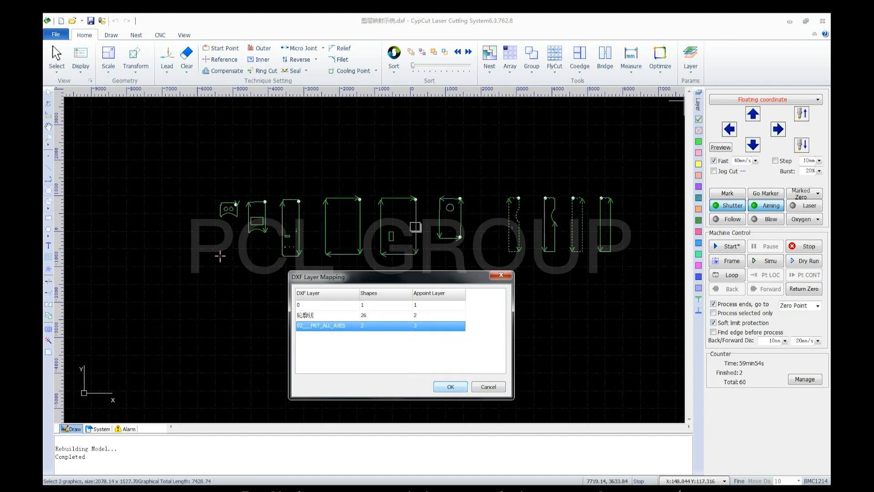
{"action": "left_click", "coordinate": [451, 387]}
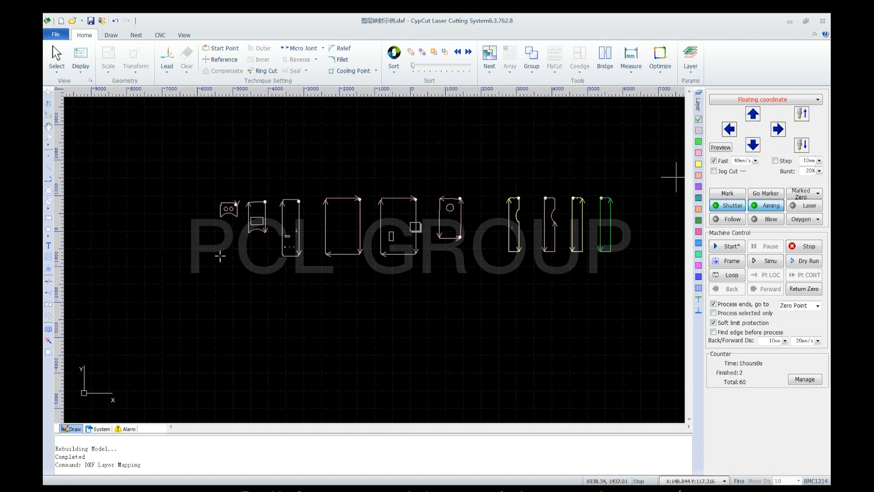
Step: Set the four narrow parts at the right end of the row to not working, and restore them to working
{"action": "left_click_drag", "start_coordinate": [482, 155], "coordinate": [639, 280]}
{"action": "left_click", "coordinate": [699, 130]}
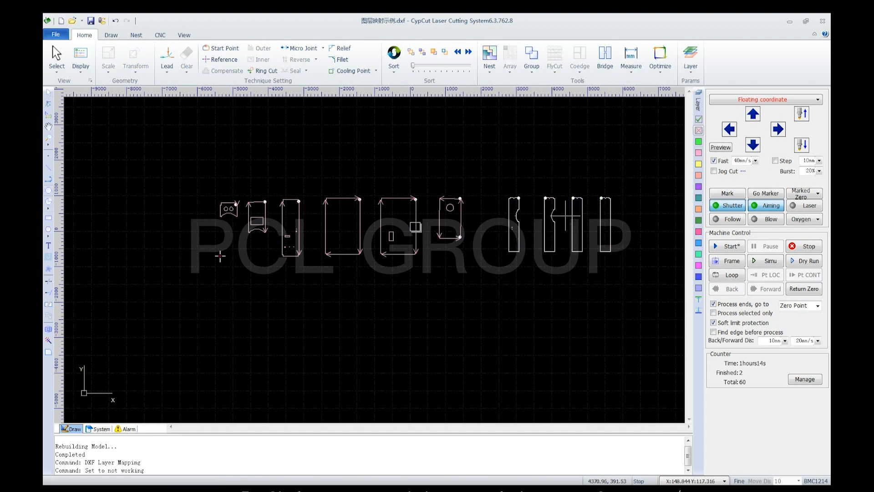
{"action": "left_click_drag", "start_coordinate": [502, 172], "coordinate": [651, 280]}
{"action": "left_click", "coordinate": [699, 119]}
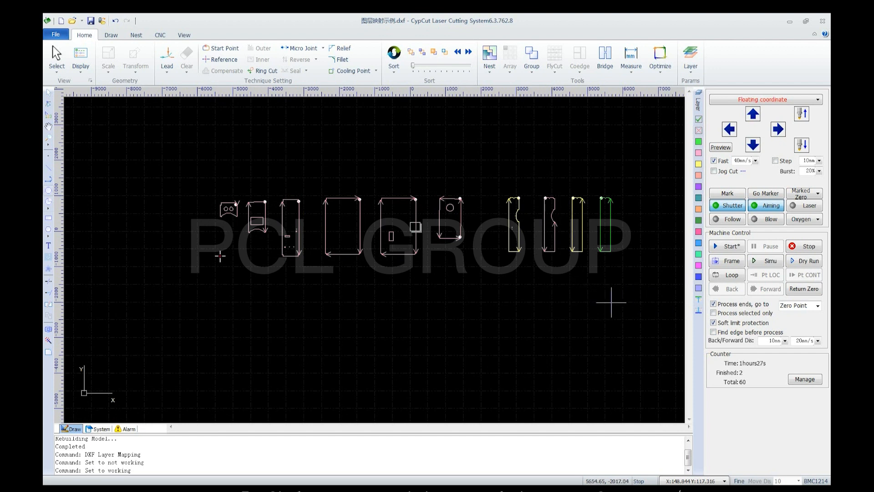
Step: Assign the two rightmost parts to the process-first layer and the two notched parts beside them to the process-last layer
{"action": "left_click_drag", "start_coordinate": [635, 312], "coordinate": [621, 294]}
{"action": "left_click_drag", "start_coordinate": [556, 162], "coordinate": [682, 308]}
{"action": "left_click", "coordinate": [699, 299]}
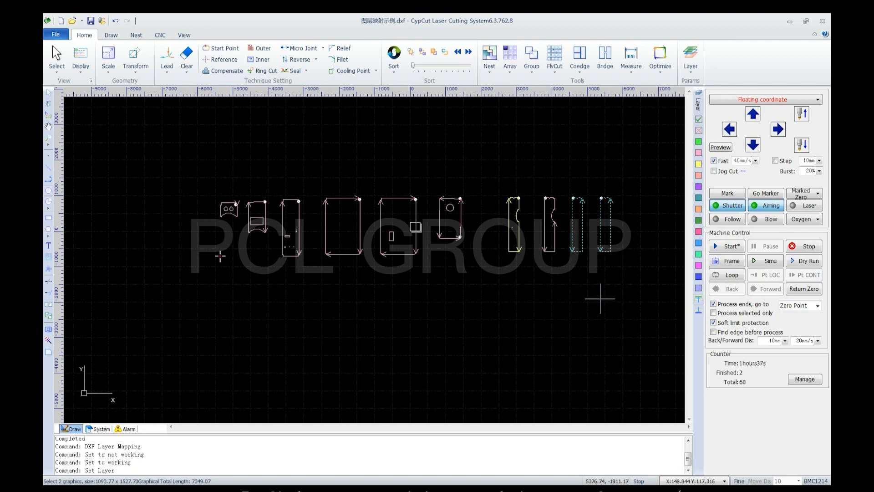
{"action": "left_click", "coordinate": [599, 296]}
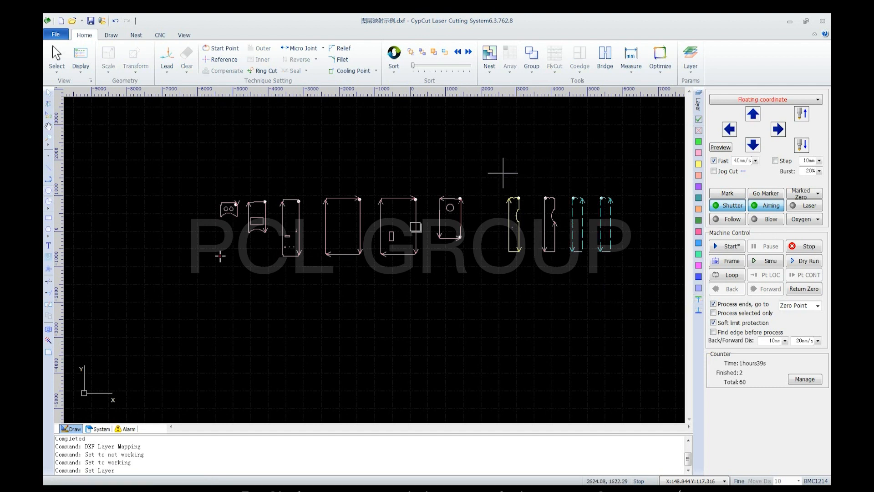
{"action": "left_click_drag", "start_coordinate": [503, 172], "coordinate": [562, 286]}
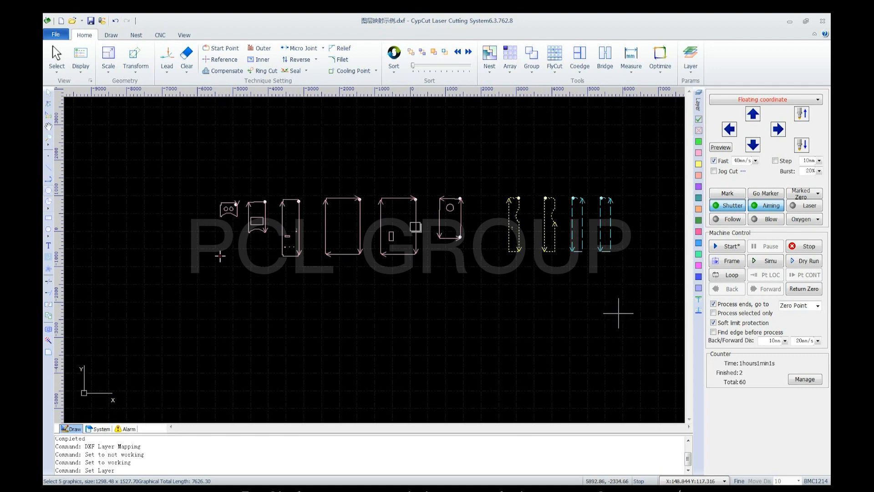
{"action": "left_click", "coordinate": [618, 313]}
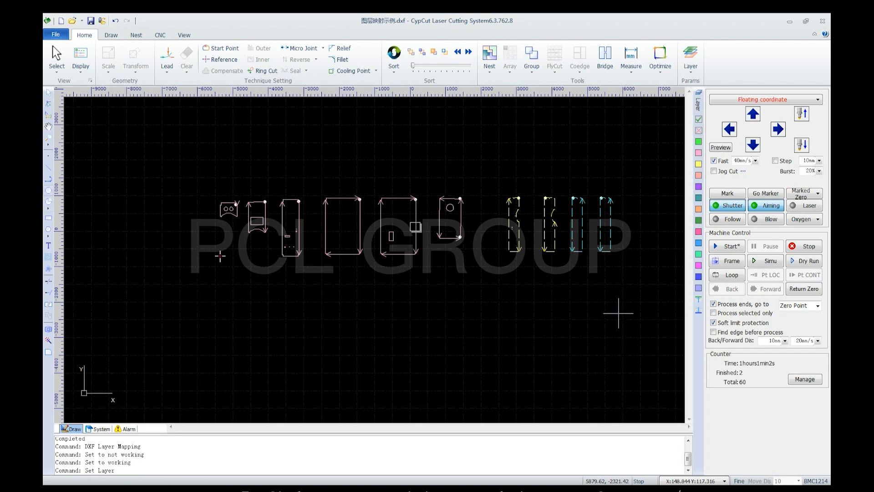